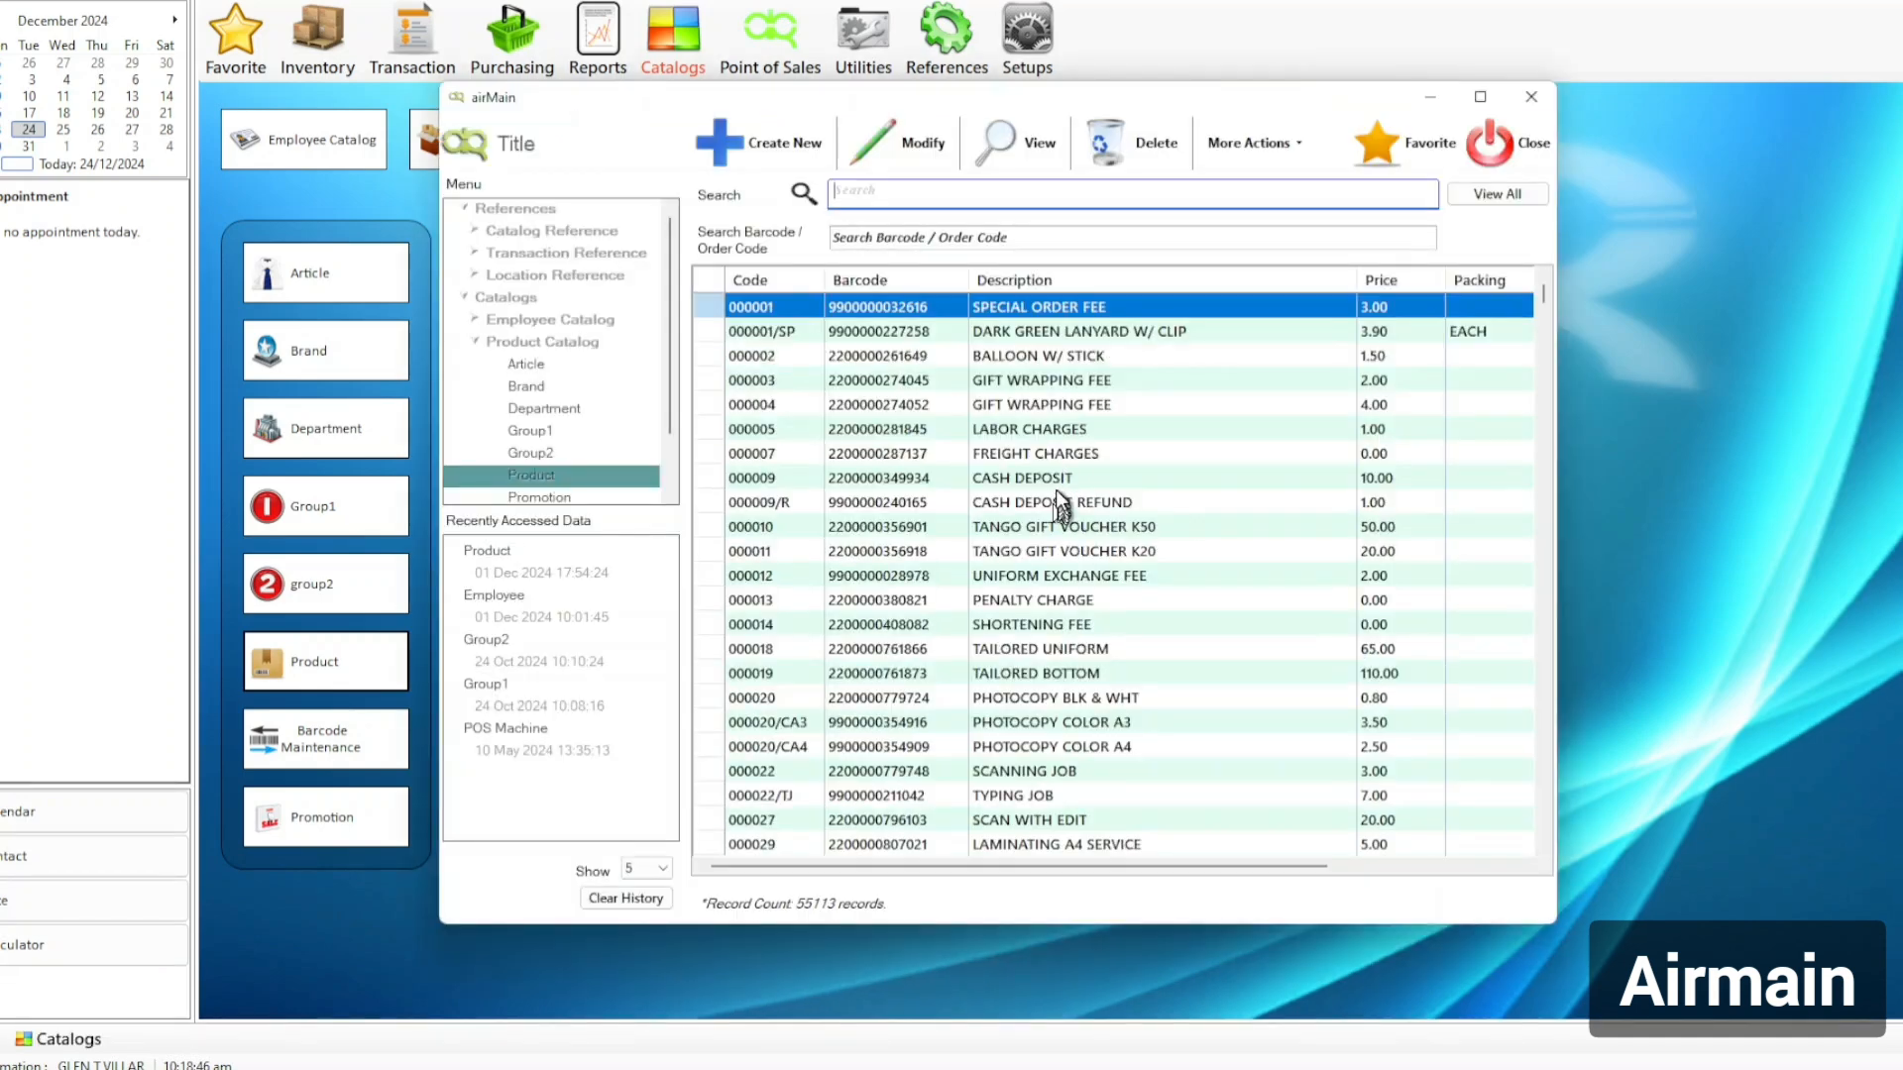
Select a few catalog products, ending on TANGO GIFT VOUCHER K50.
{"action": "left_click", "coordinate": [991, 380]}
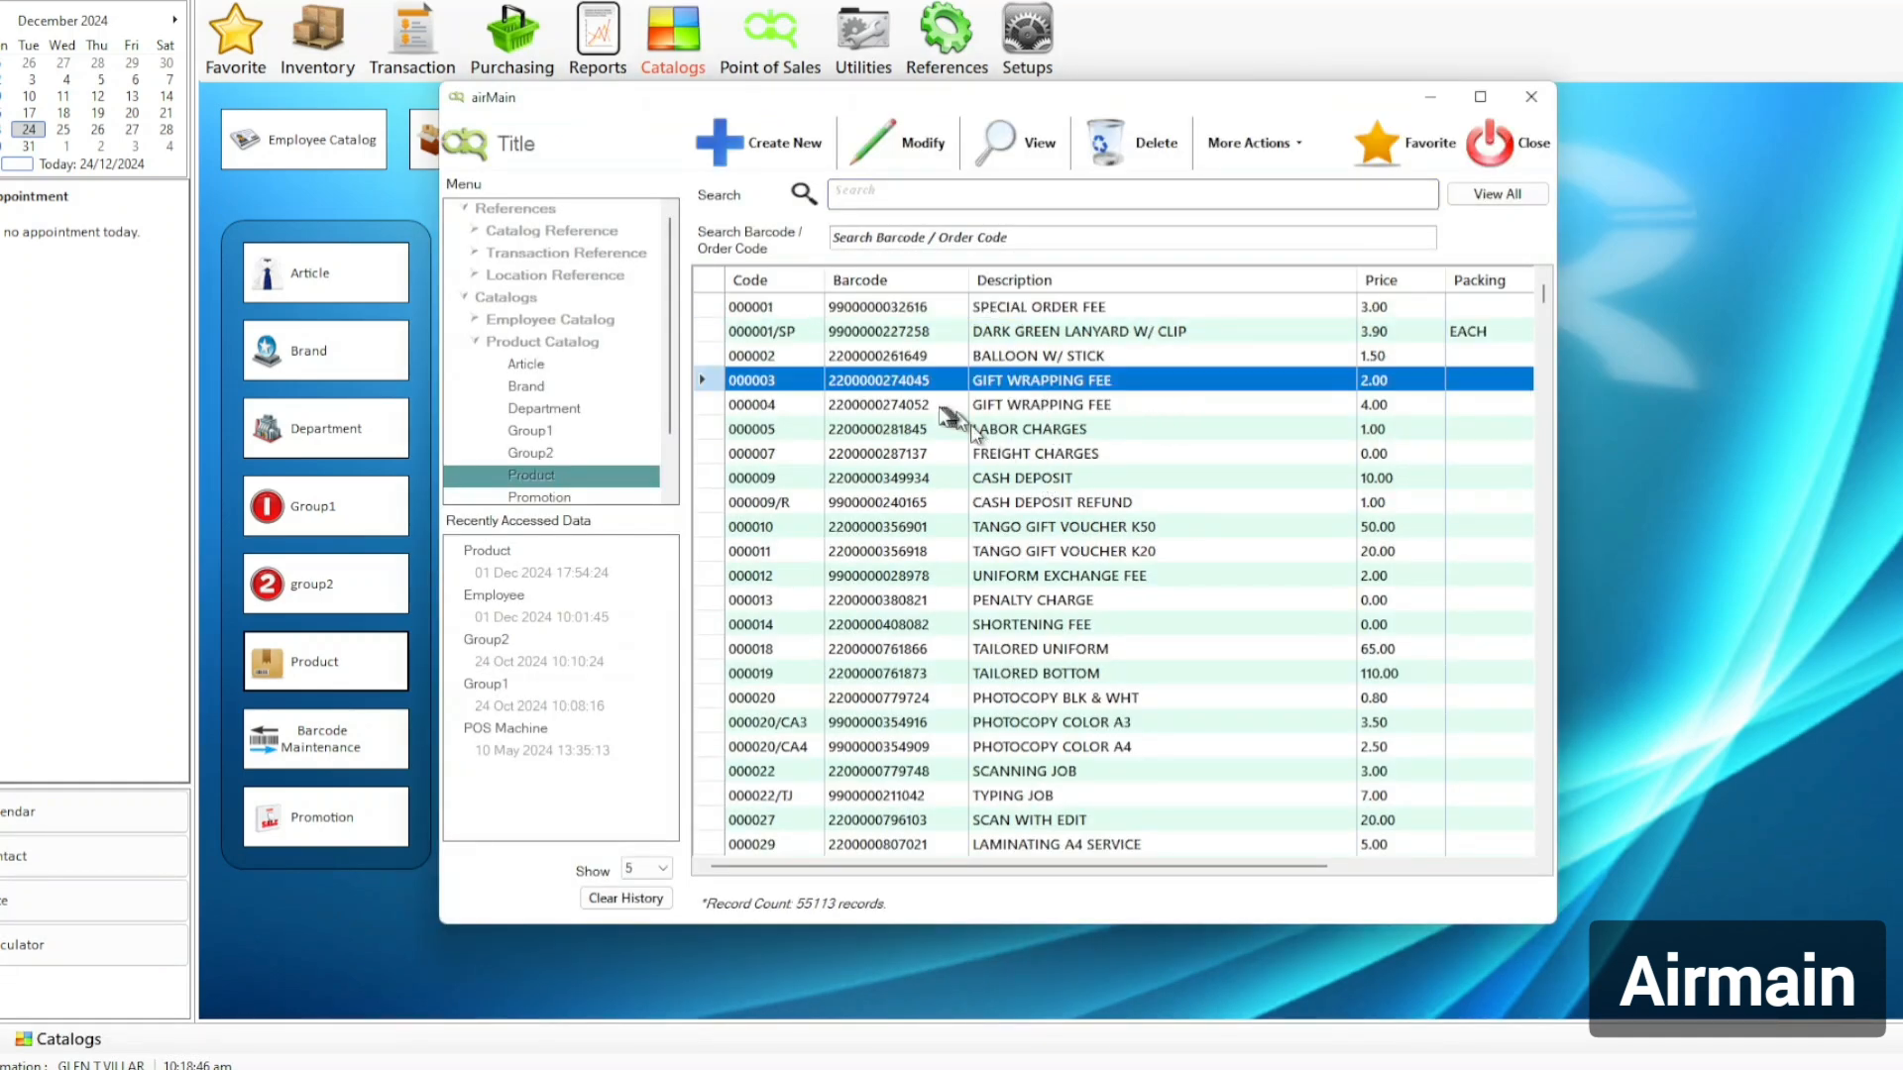
{"action": "left_click", "coordinate": [1011, 359]}
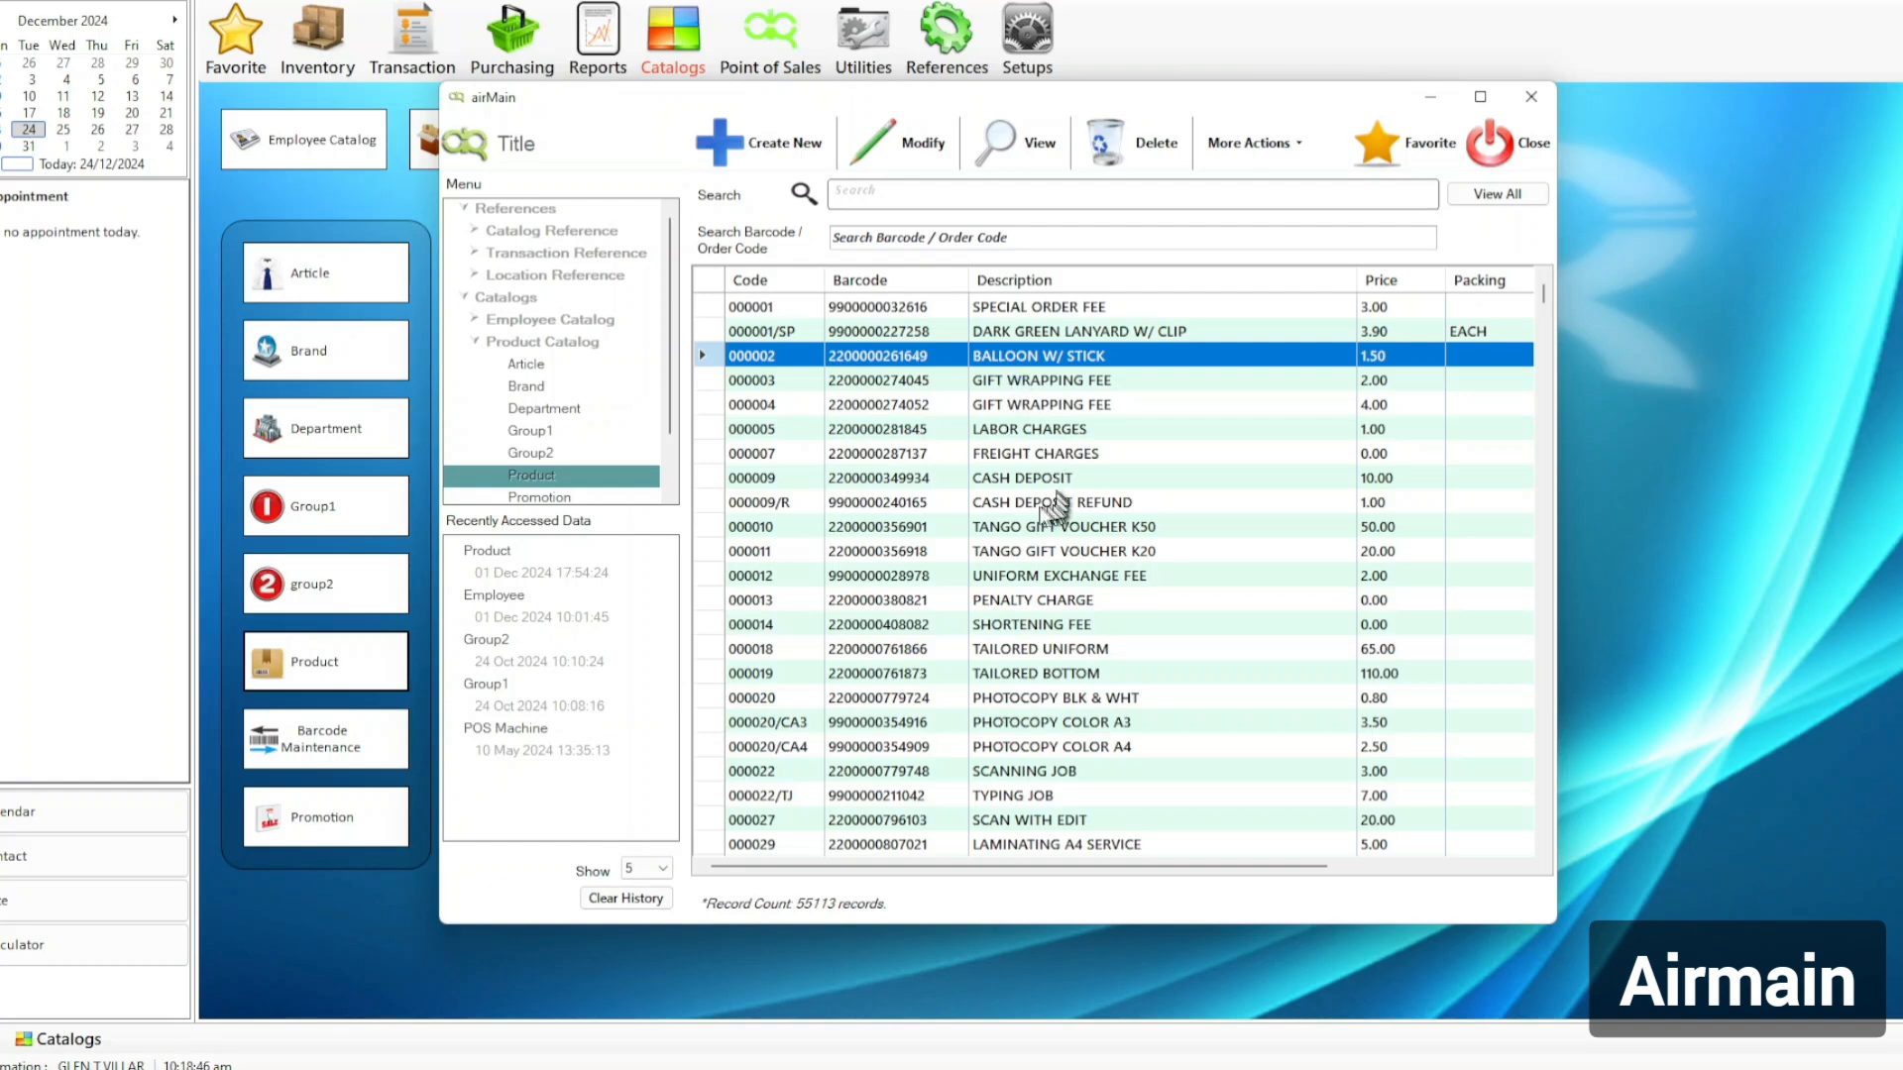
{"action": "left_click", "coordinate": [999, 524]}
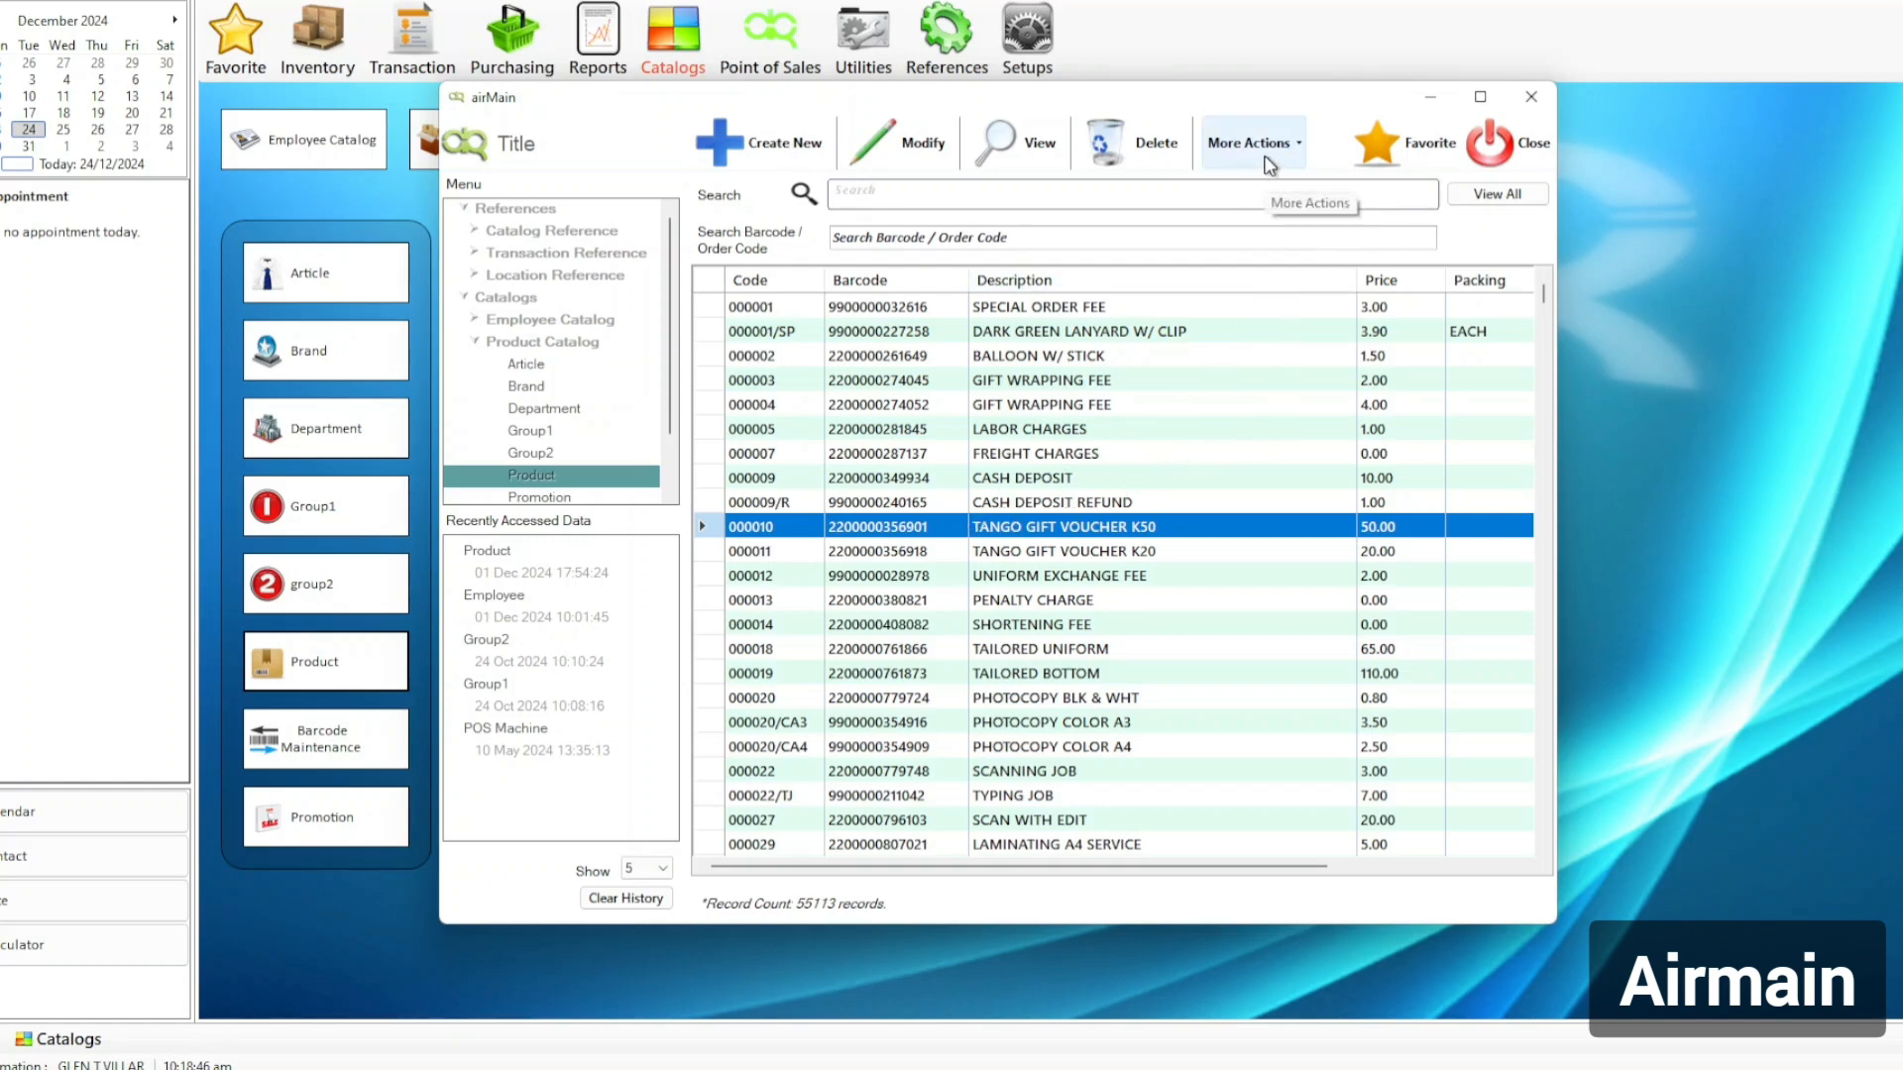
Check the advanced filter's status options without applying them, then maximise the baby products spreadsheet.
{"action": "left_click", "coordinate": [1262, 149]}
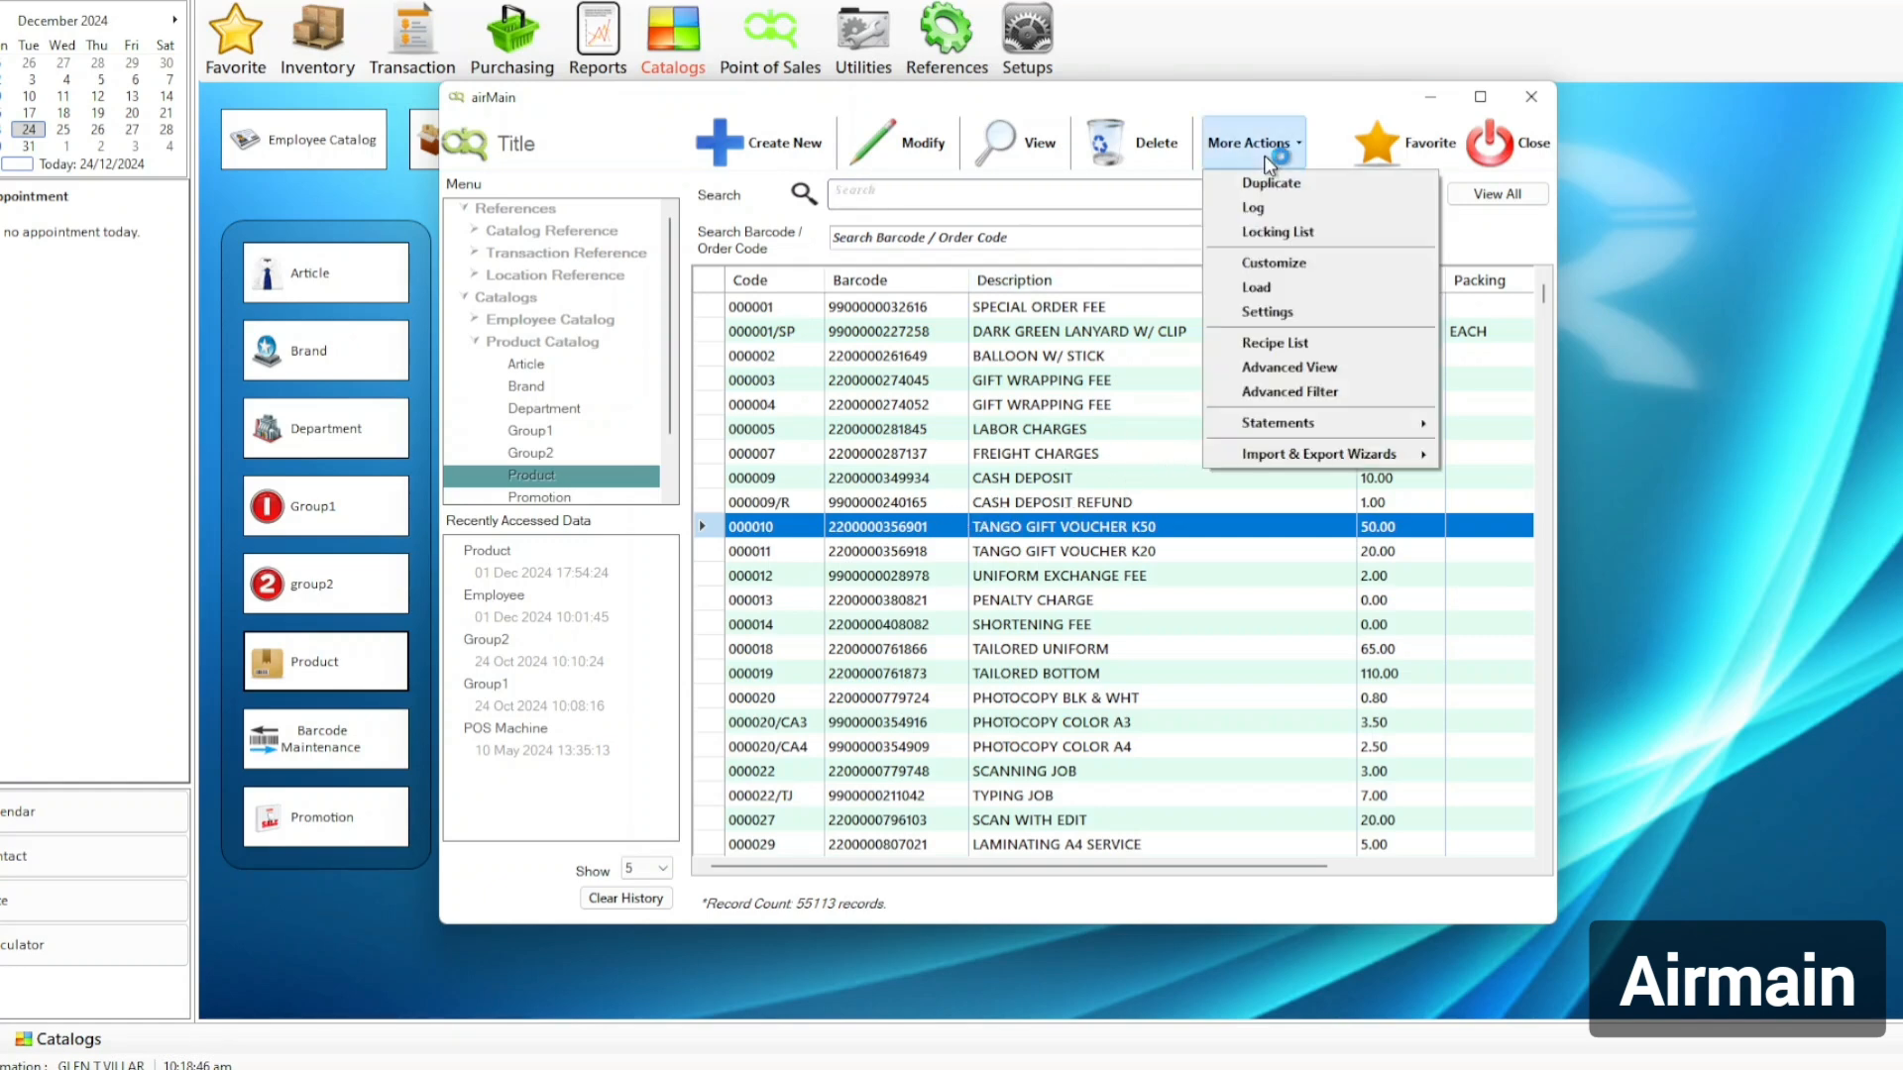
{"action": "left_click", "coordinate": [1375, 407]}
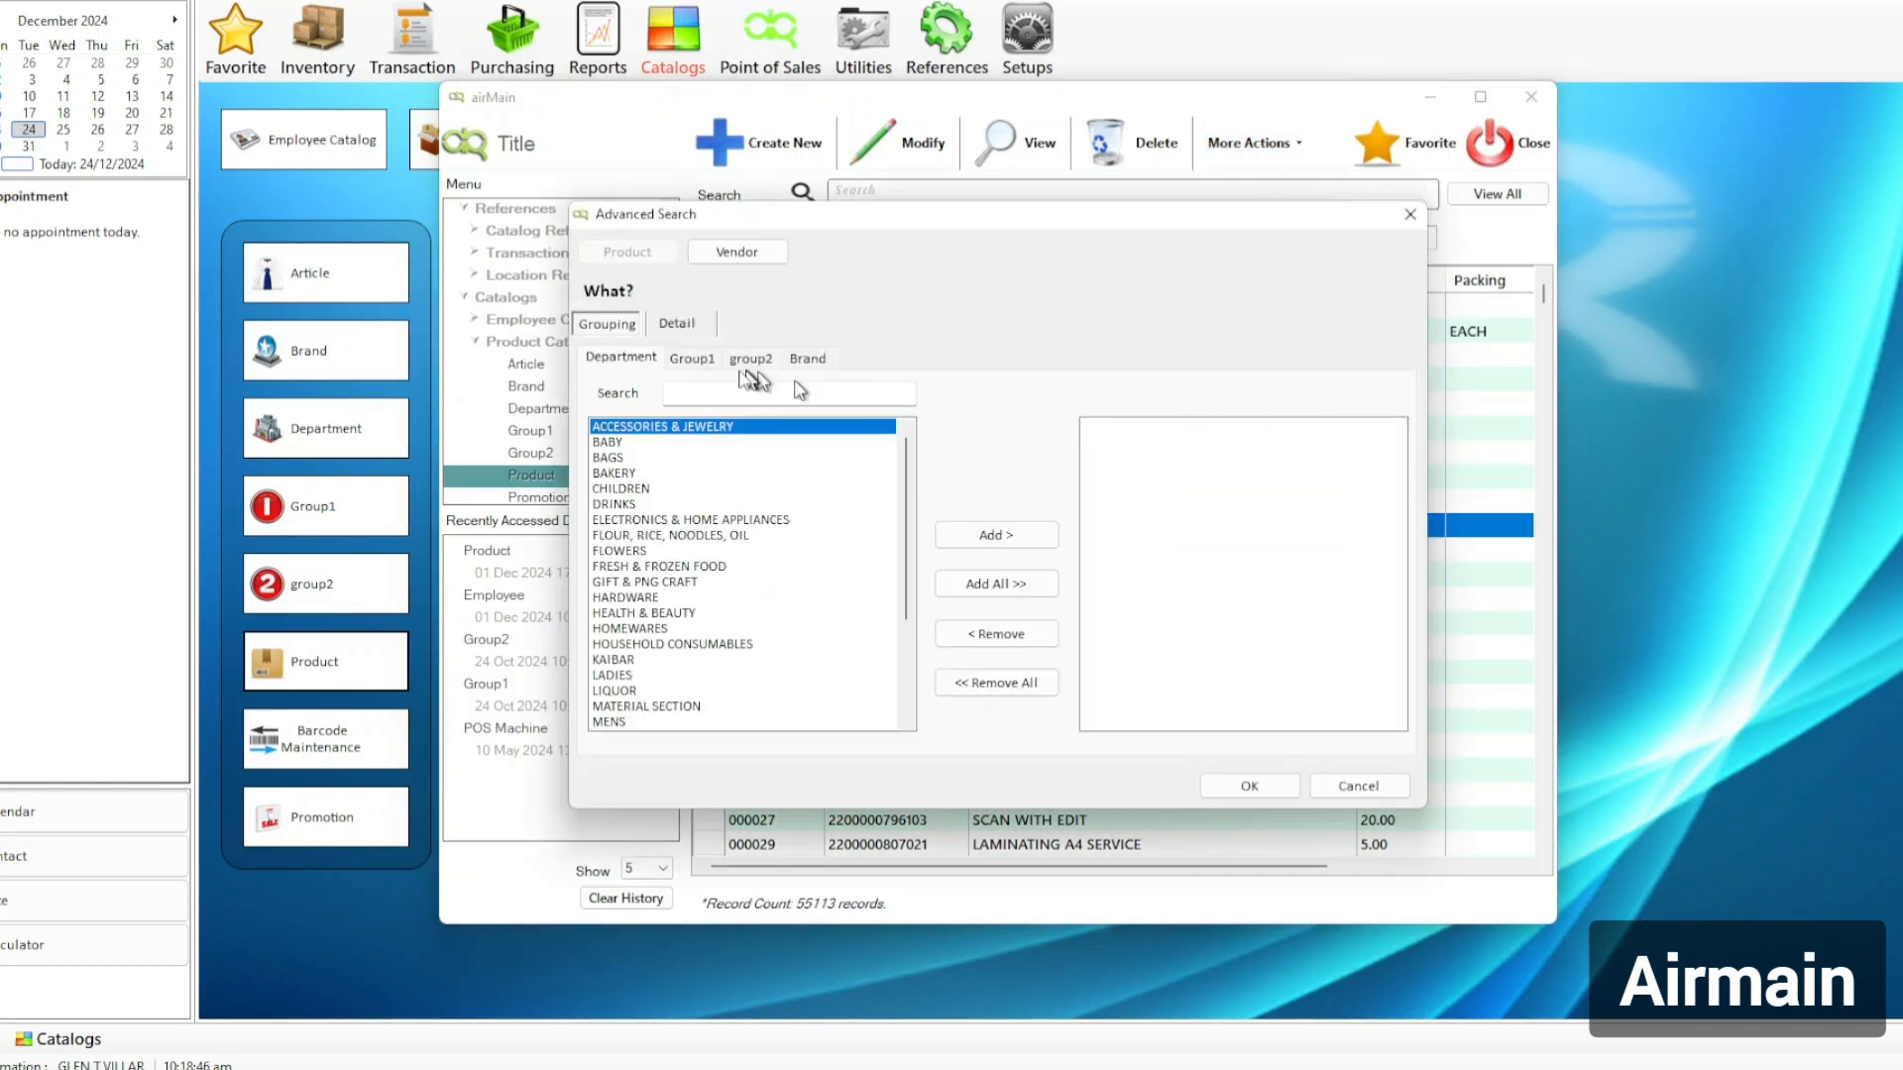
{"action": "left_click", "coordinate": [680, 323]}
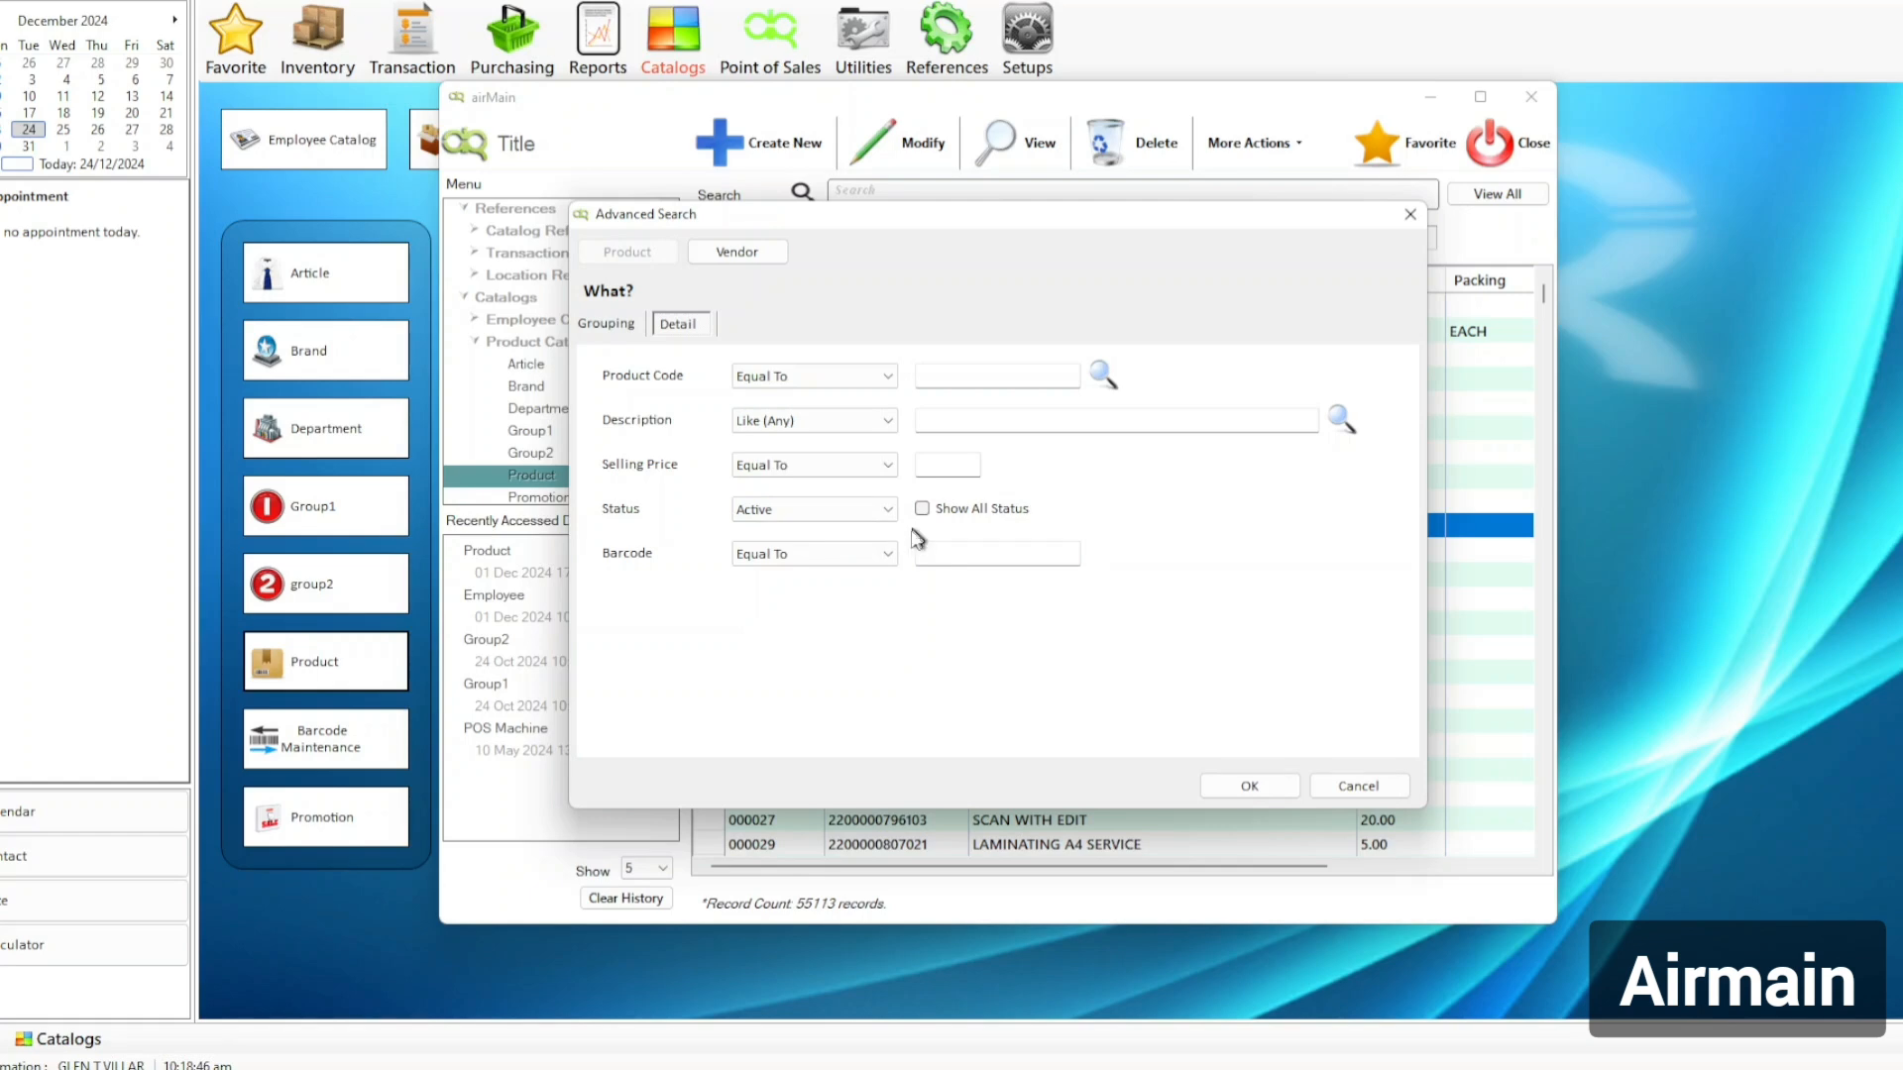
{"action": "left_click", "coordinate": [851, 508]}
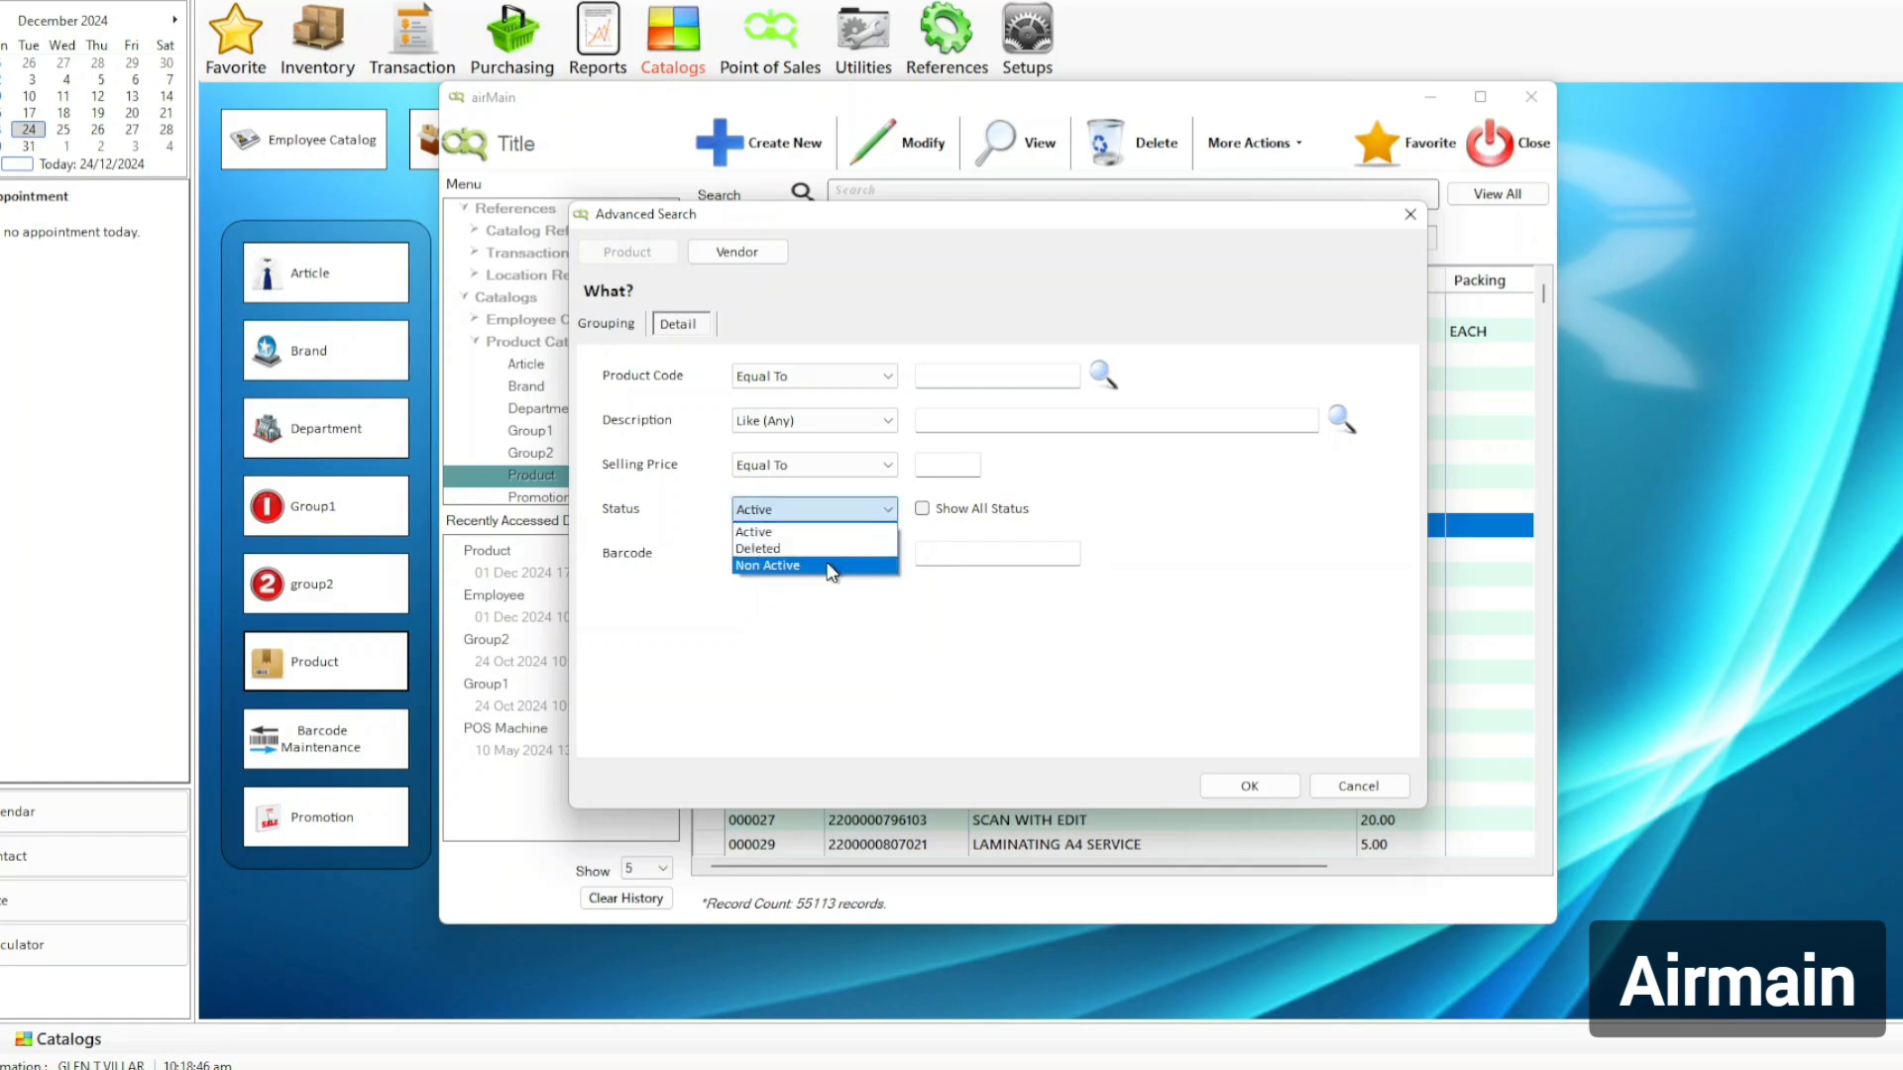
{"action": "left_click", "coordinate": [1009, 511]}
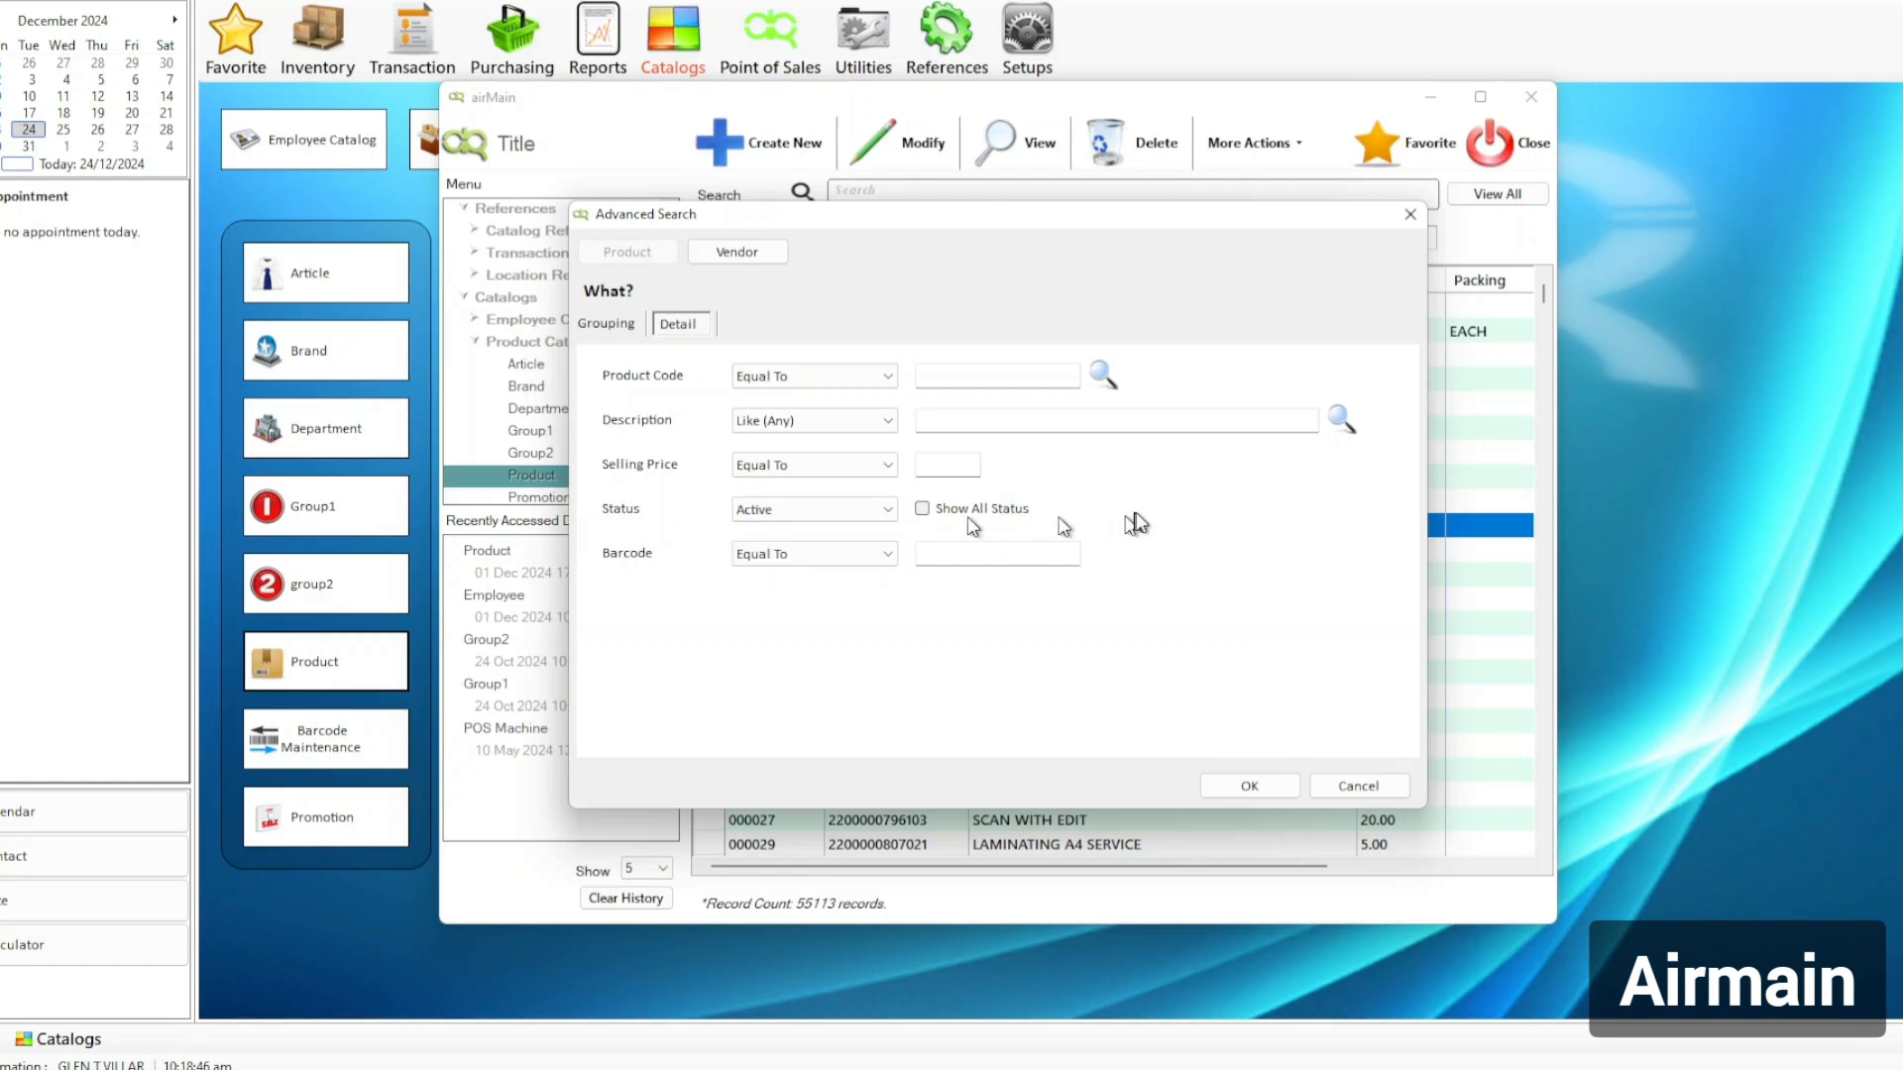
{"action": "left_click", "coordinate": [1356, 786]}
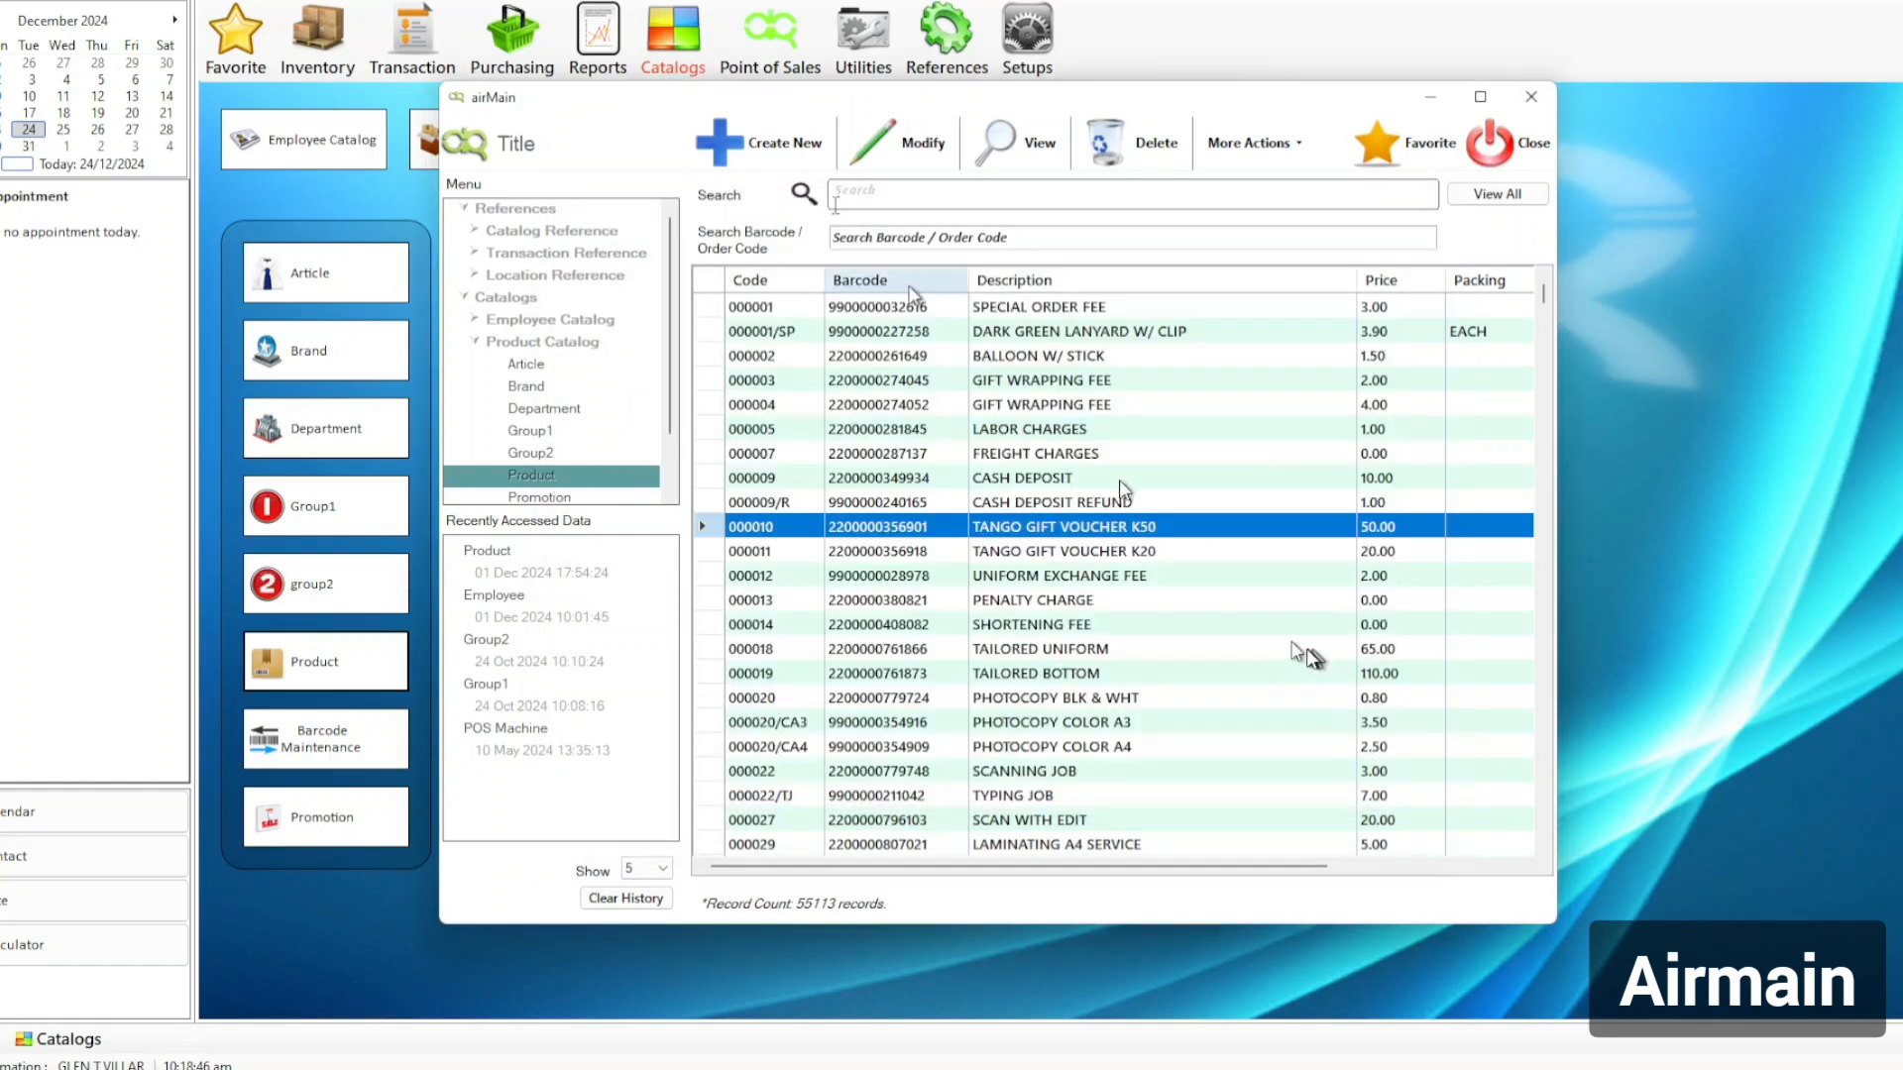
{"action": "left_click", "coordinate": [944, 199]}
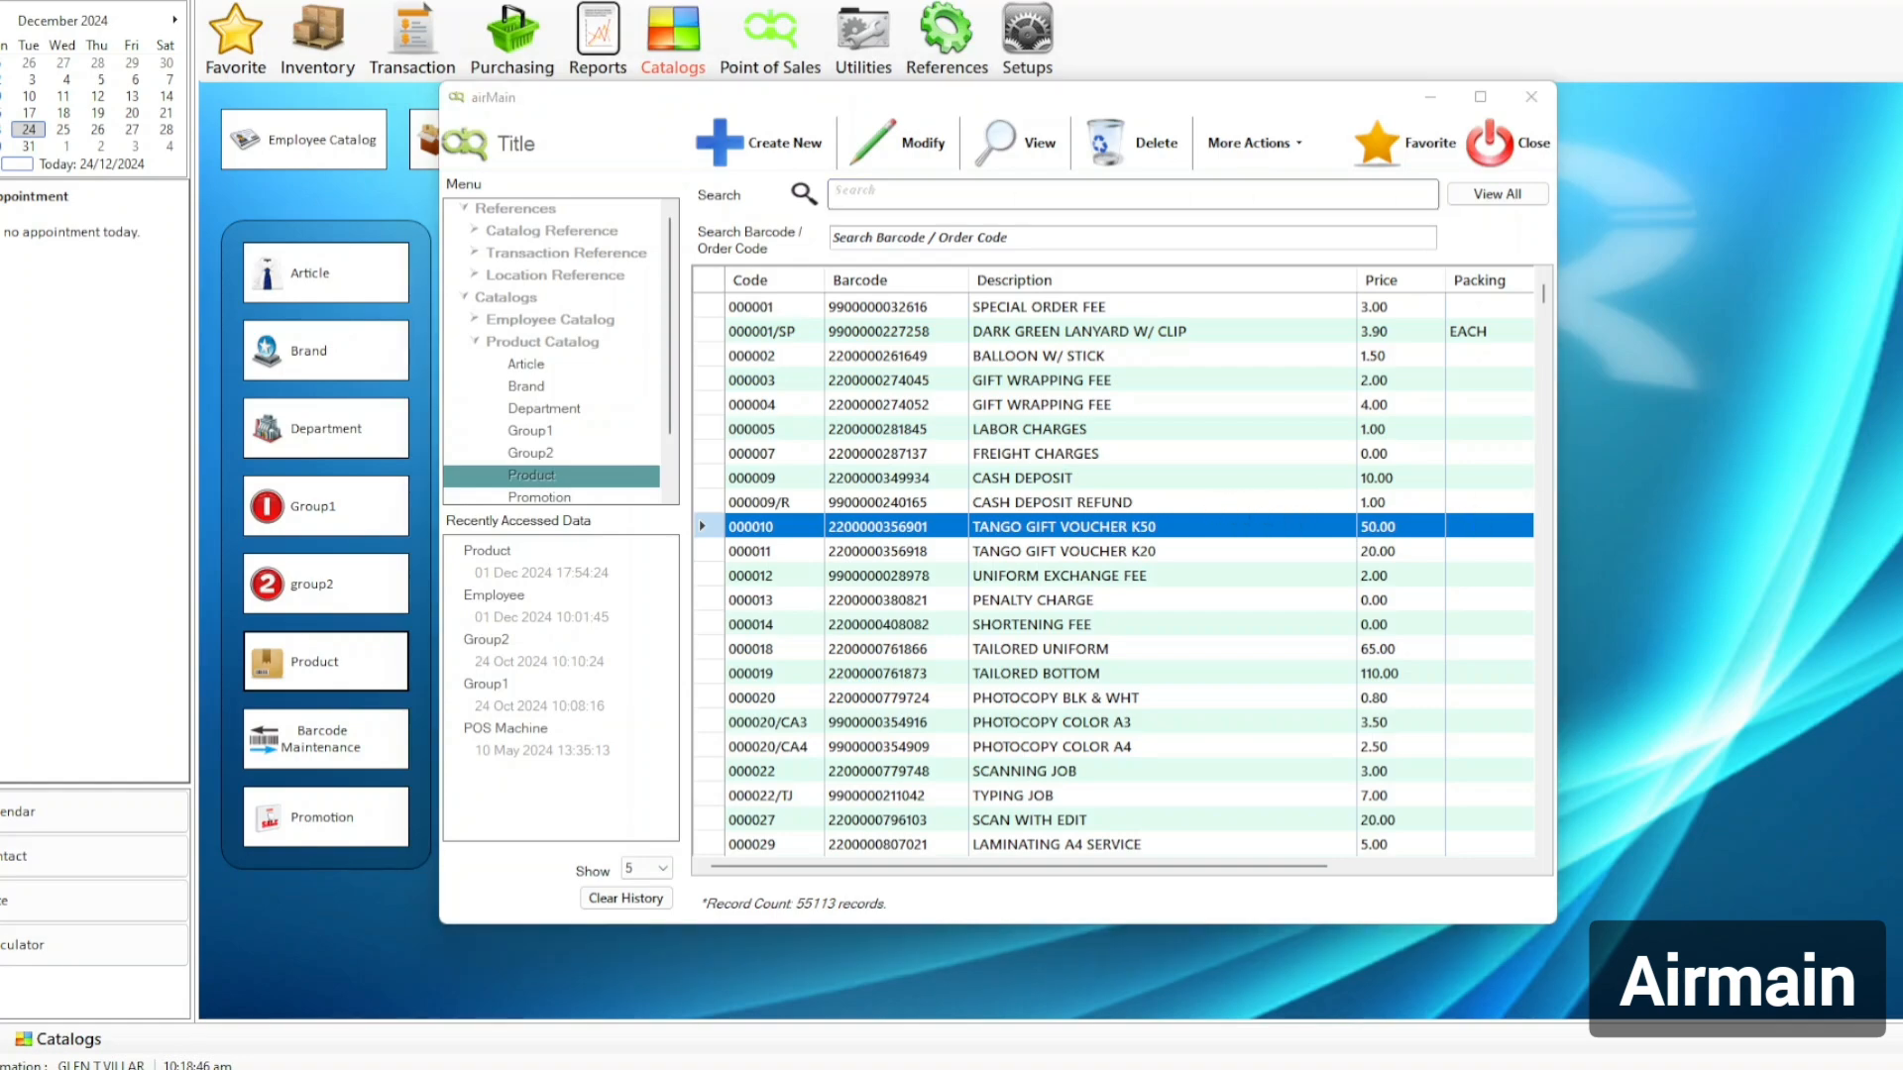
{"action": "left_click_drag", "start_coordinate": [1902, 535], "coordinate": [505, 0]}
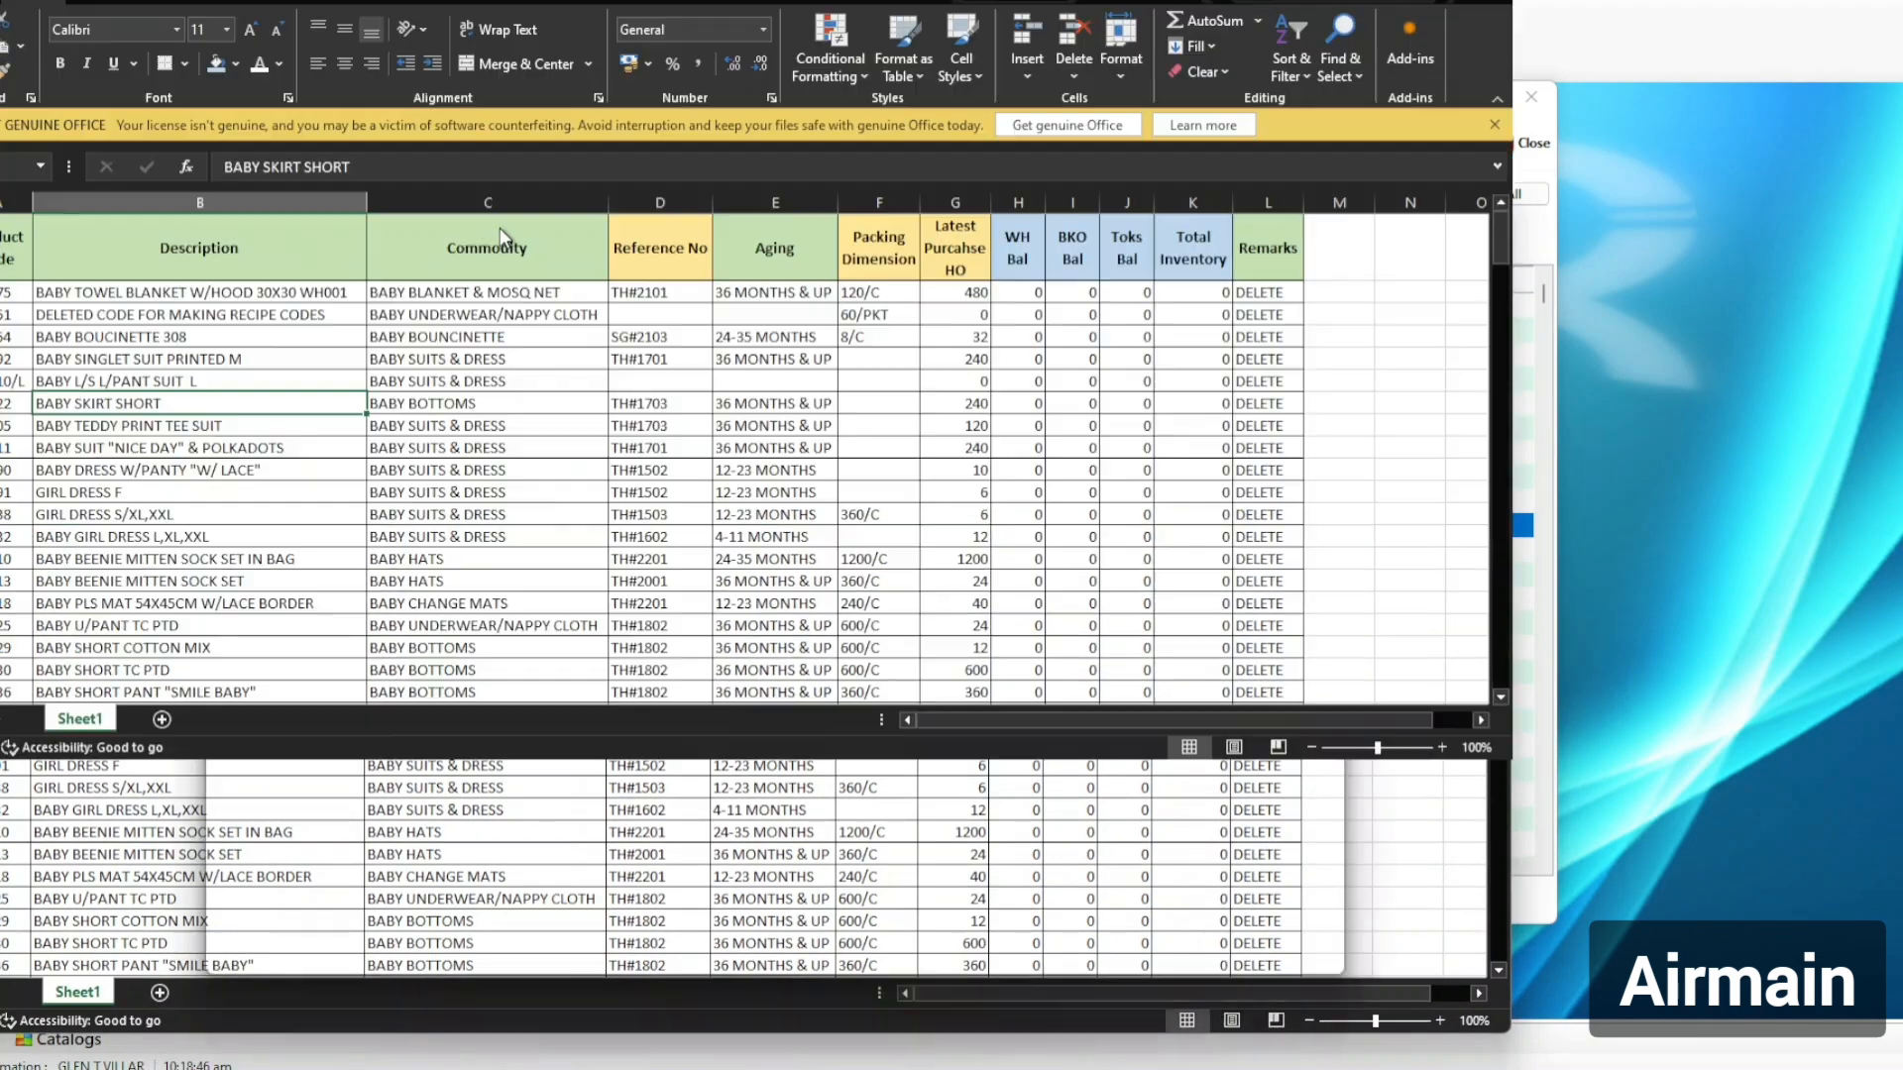
Review the BABY sheet rows and copy the first product code, 204975, from column A.
{"action": "left_click", "coordinate": [479, 469]}
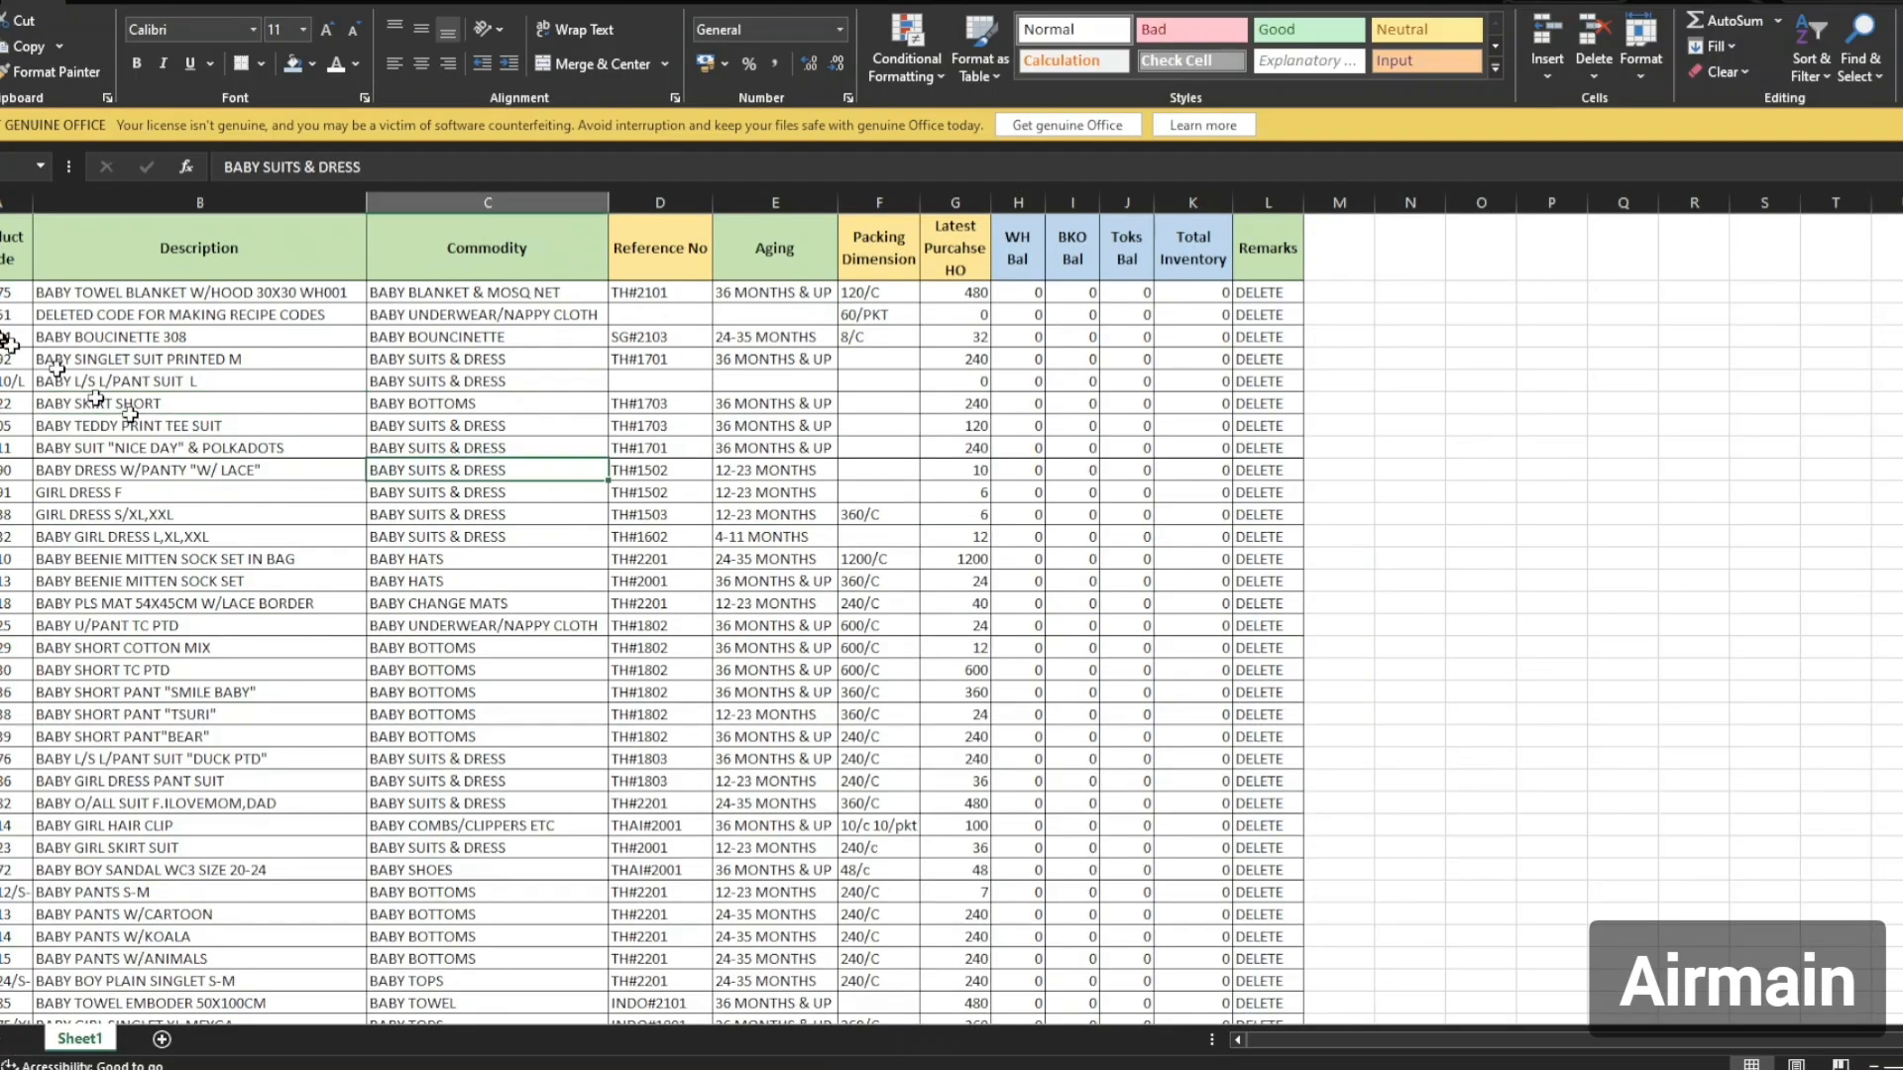
{"action": "left_click", "coordinate": [8, 294]}
{"action": "left_click", "coordinate": [198, 425]}
{"action": "scroll", "coordinate": [287, 565], "scroll_direction": "down", "scroll_amount": 15}
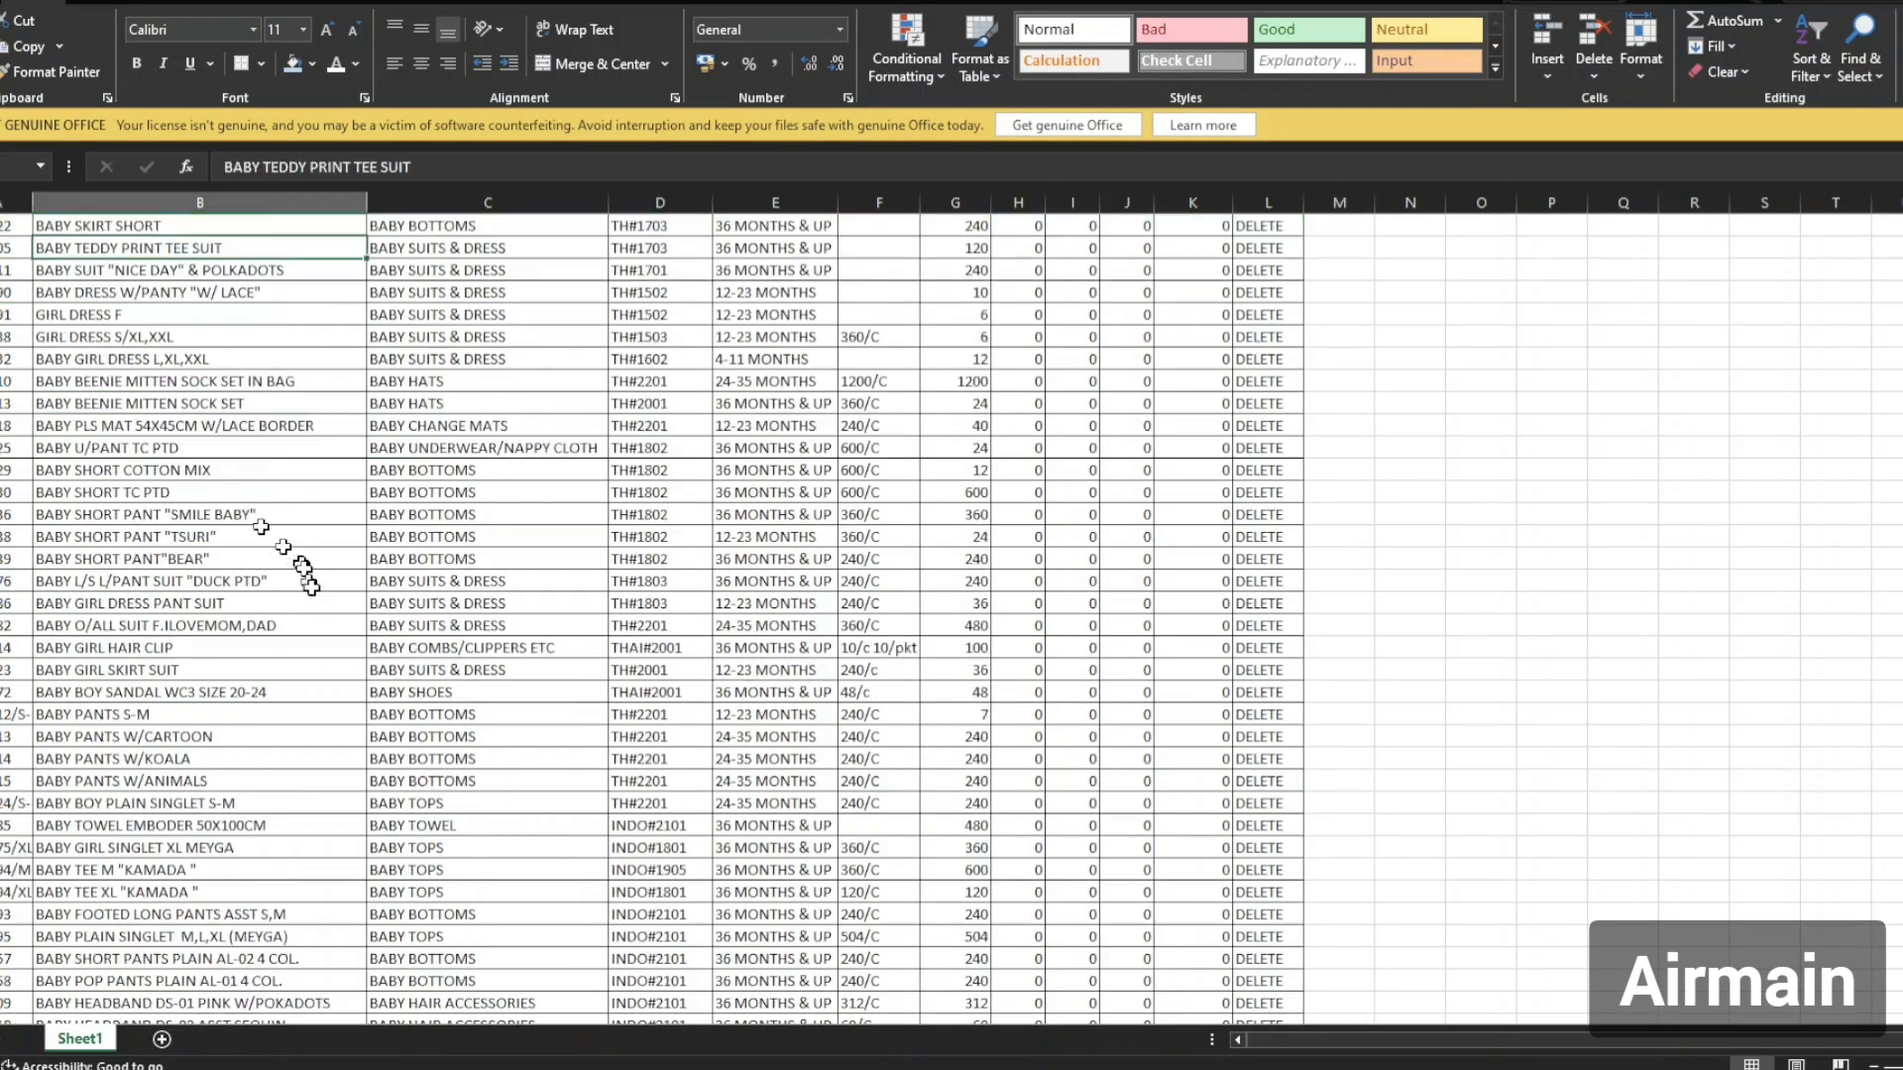
{"action": "scroll", "coordinate": [315, 599], "scroll_direction": "down", "scroll_amount": 20}
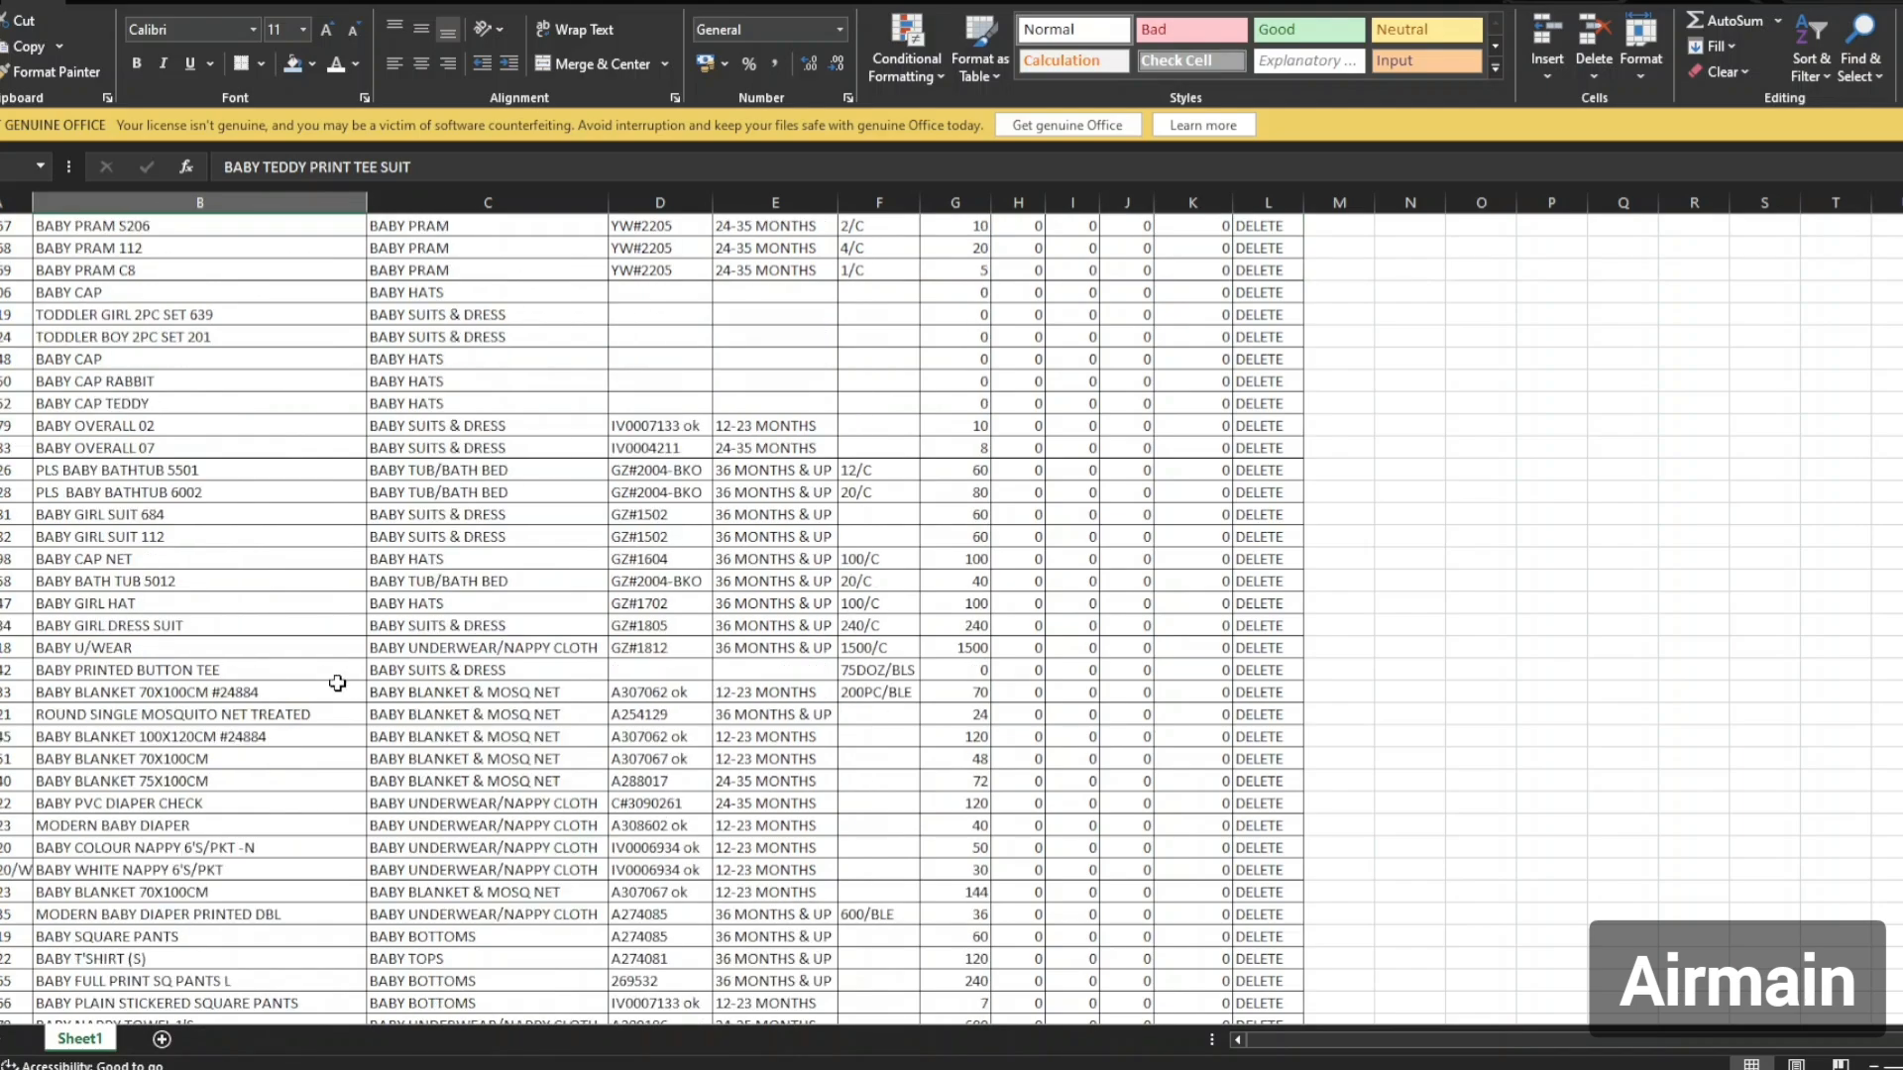
{"action": "scroll", "coordinate": [382, 730], "scroll_direction": "down", "scroll_amount": 8}
{"action": "scroll", "coordinate": [382, 724], "scroll_direction": "up", "scroll_amount": 13}
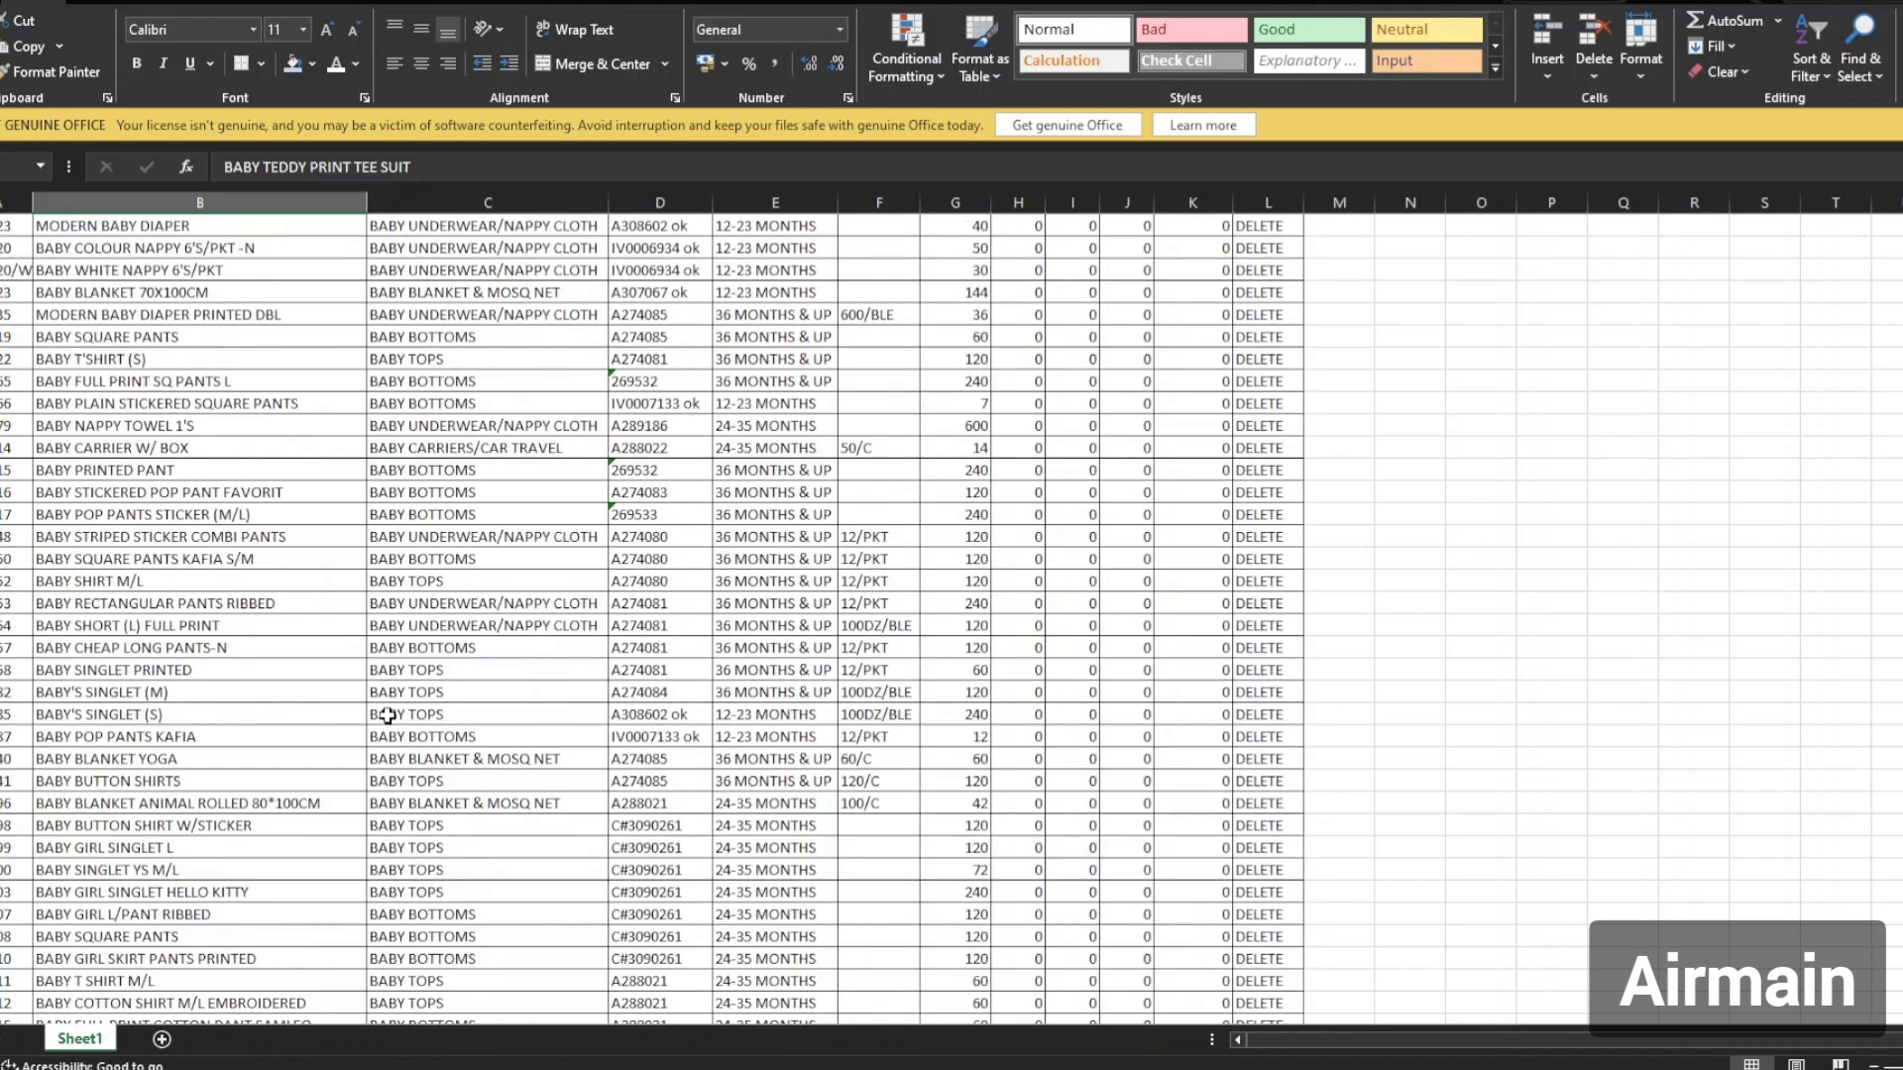
{"action": "scroll", "coordinate": [421, 659], "scroll_direction": "up", "scroll_amount": 20}
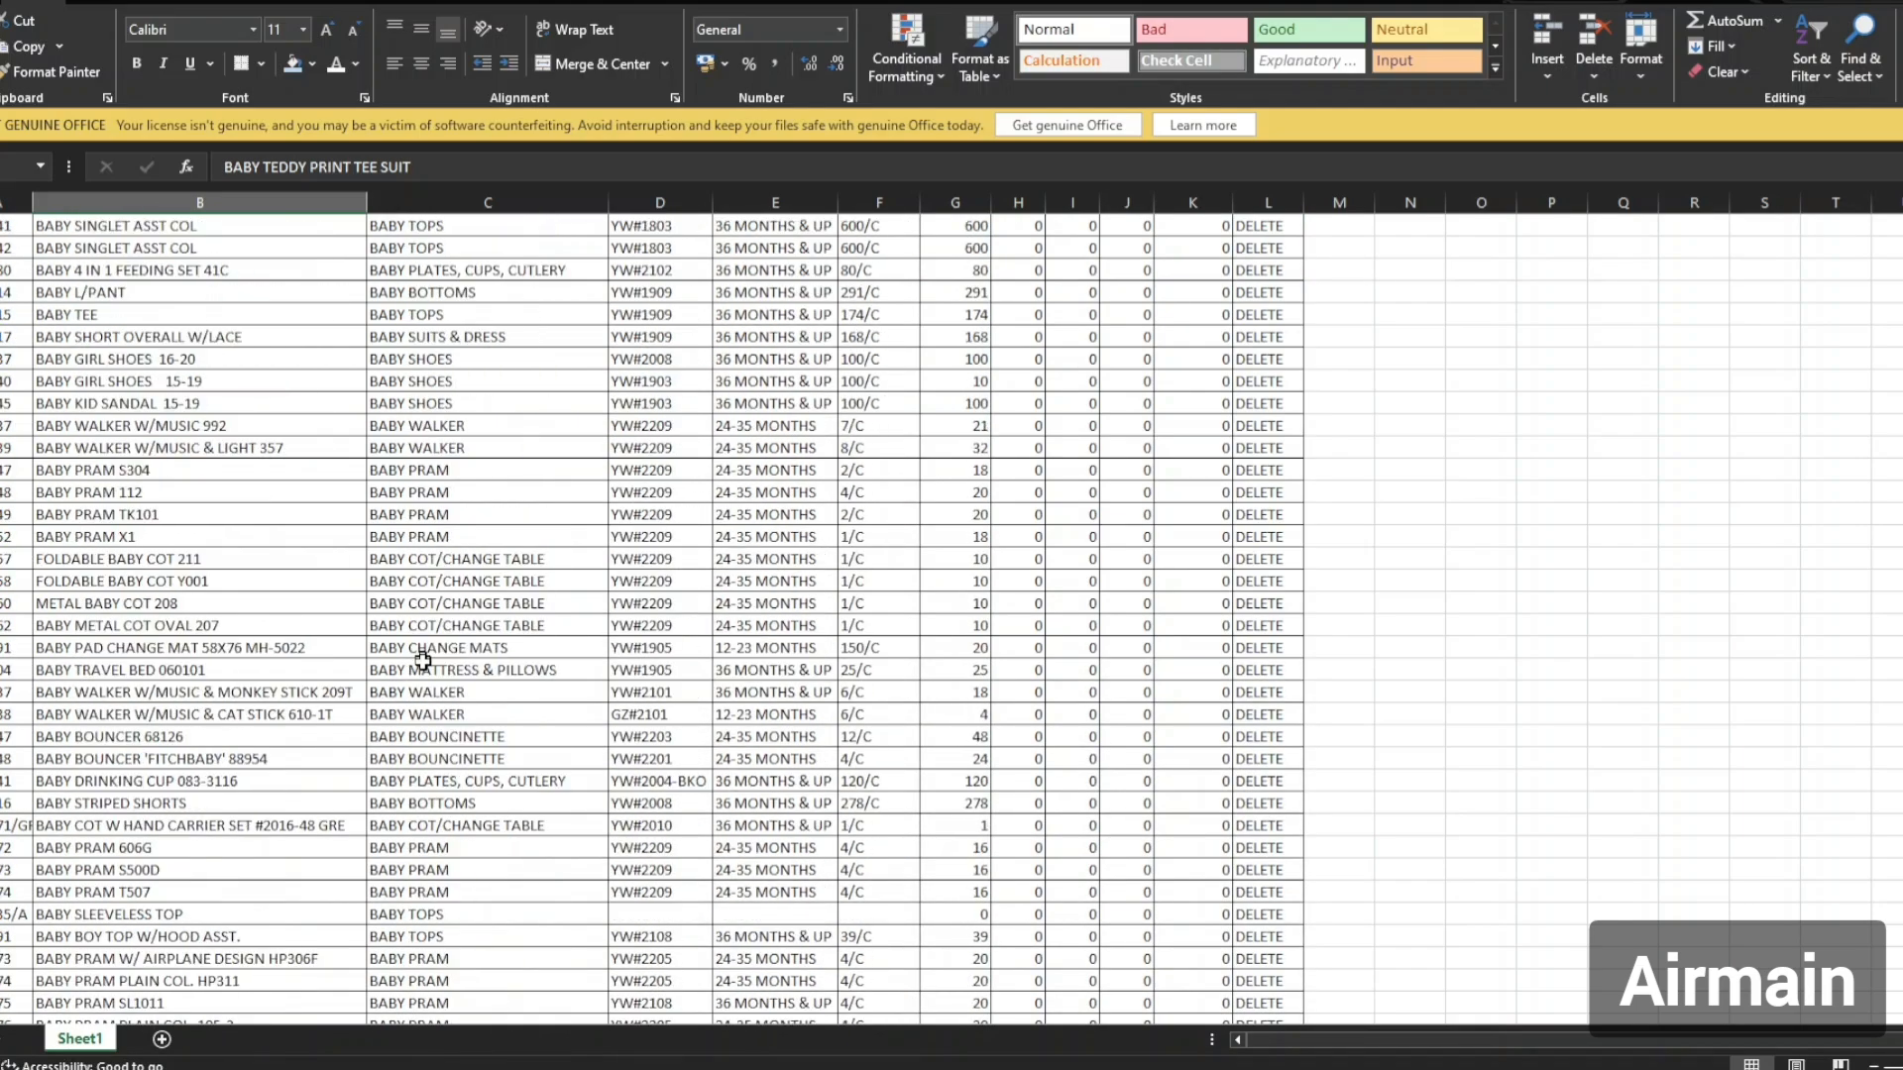
{"action": "scroll", "coordinate": [424, 665], "scroll_direction": "up", "scroll_amount": 20}
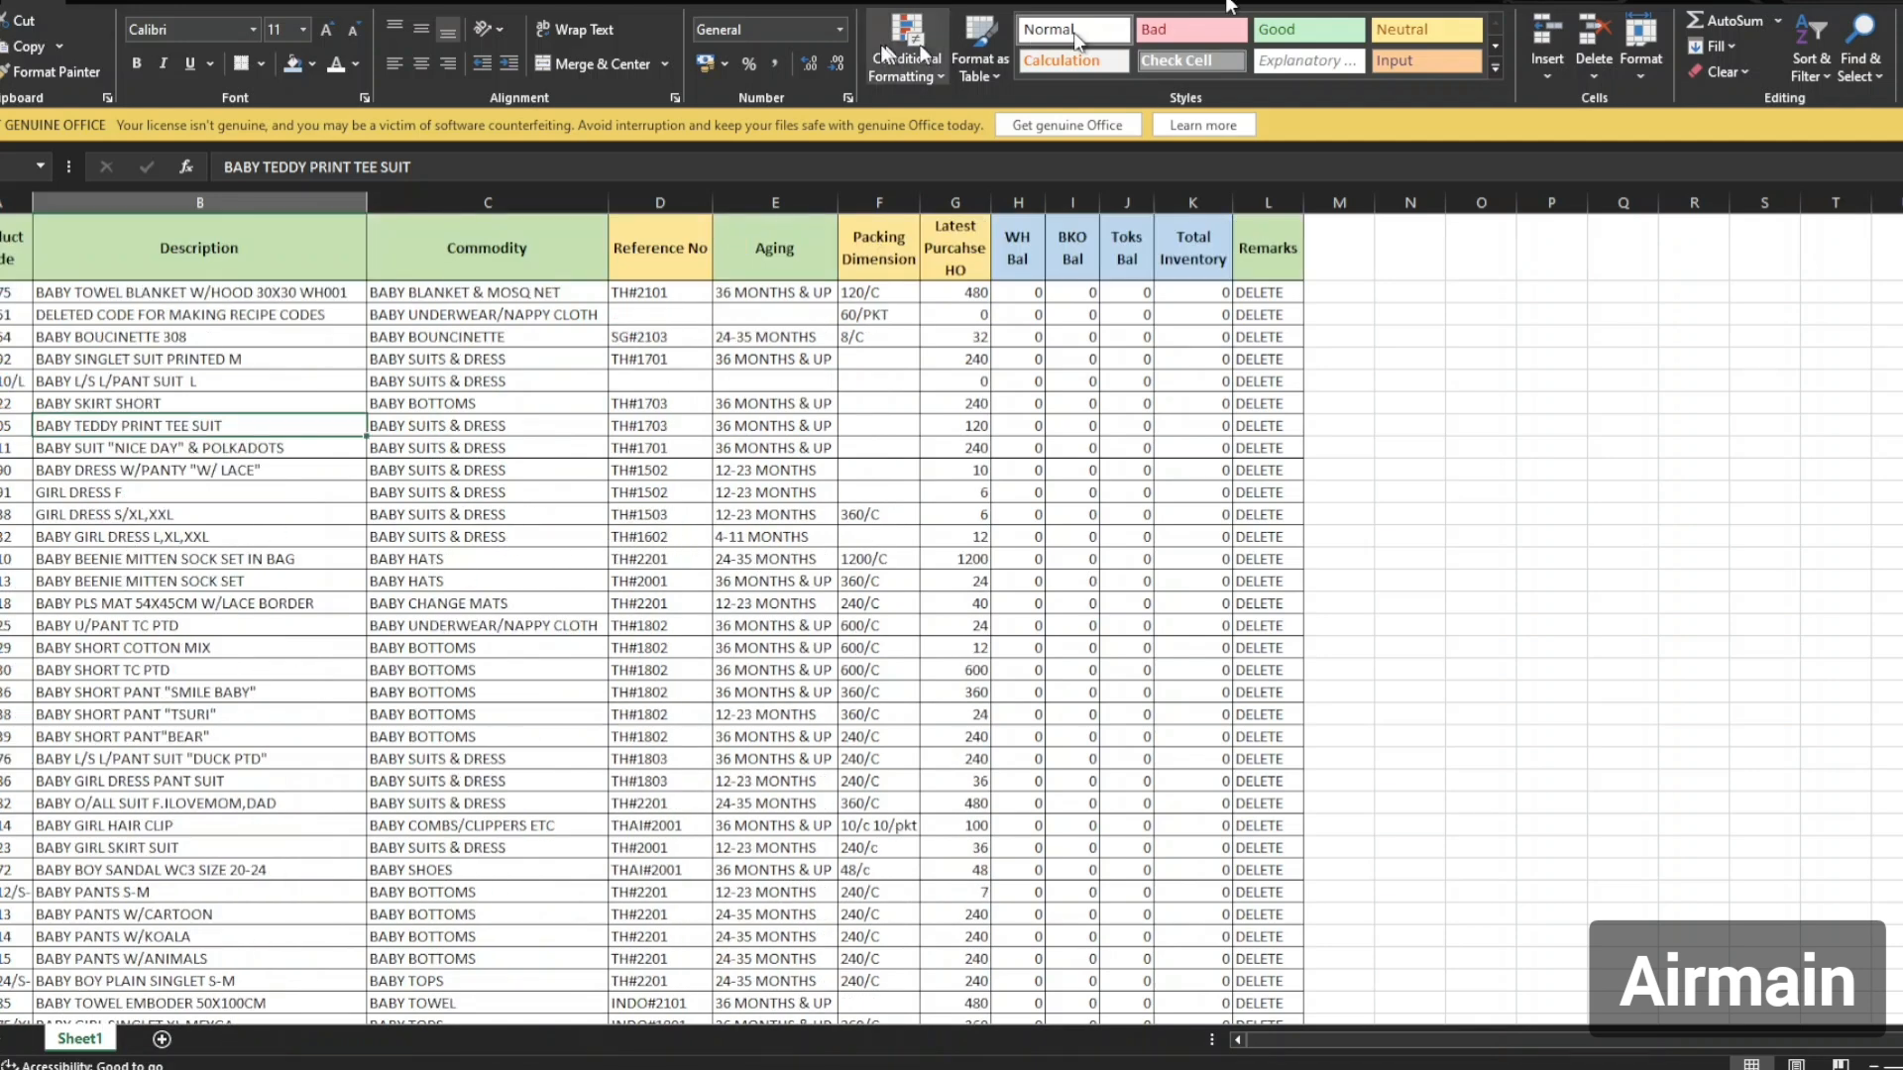
{"action": "left_click", "coordinate": [16, 295]}
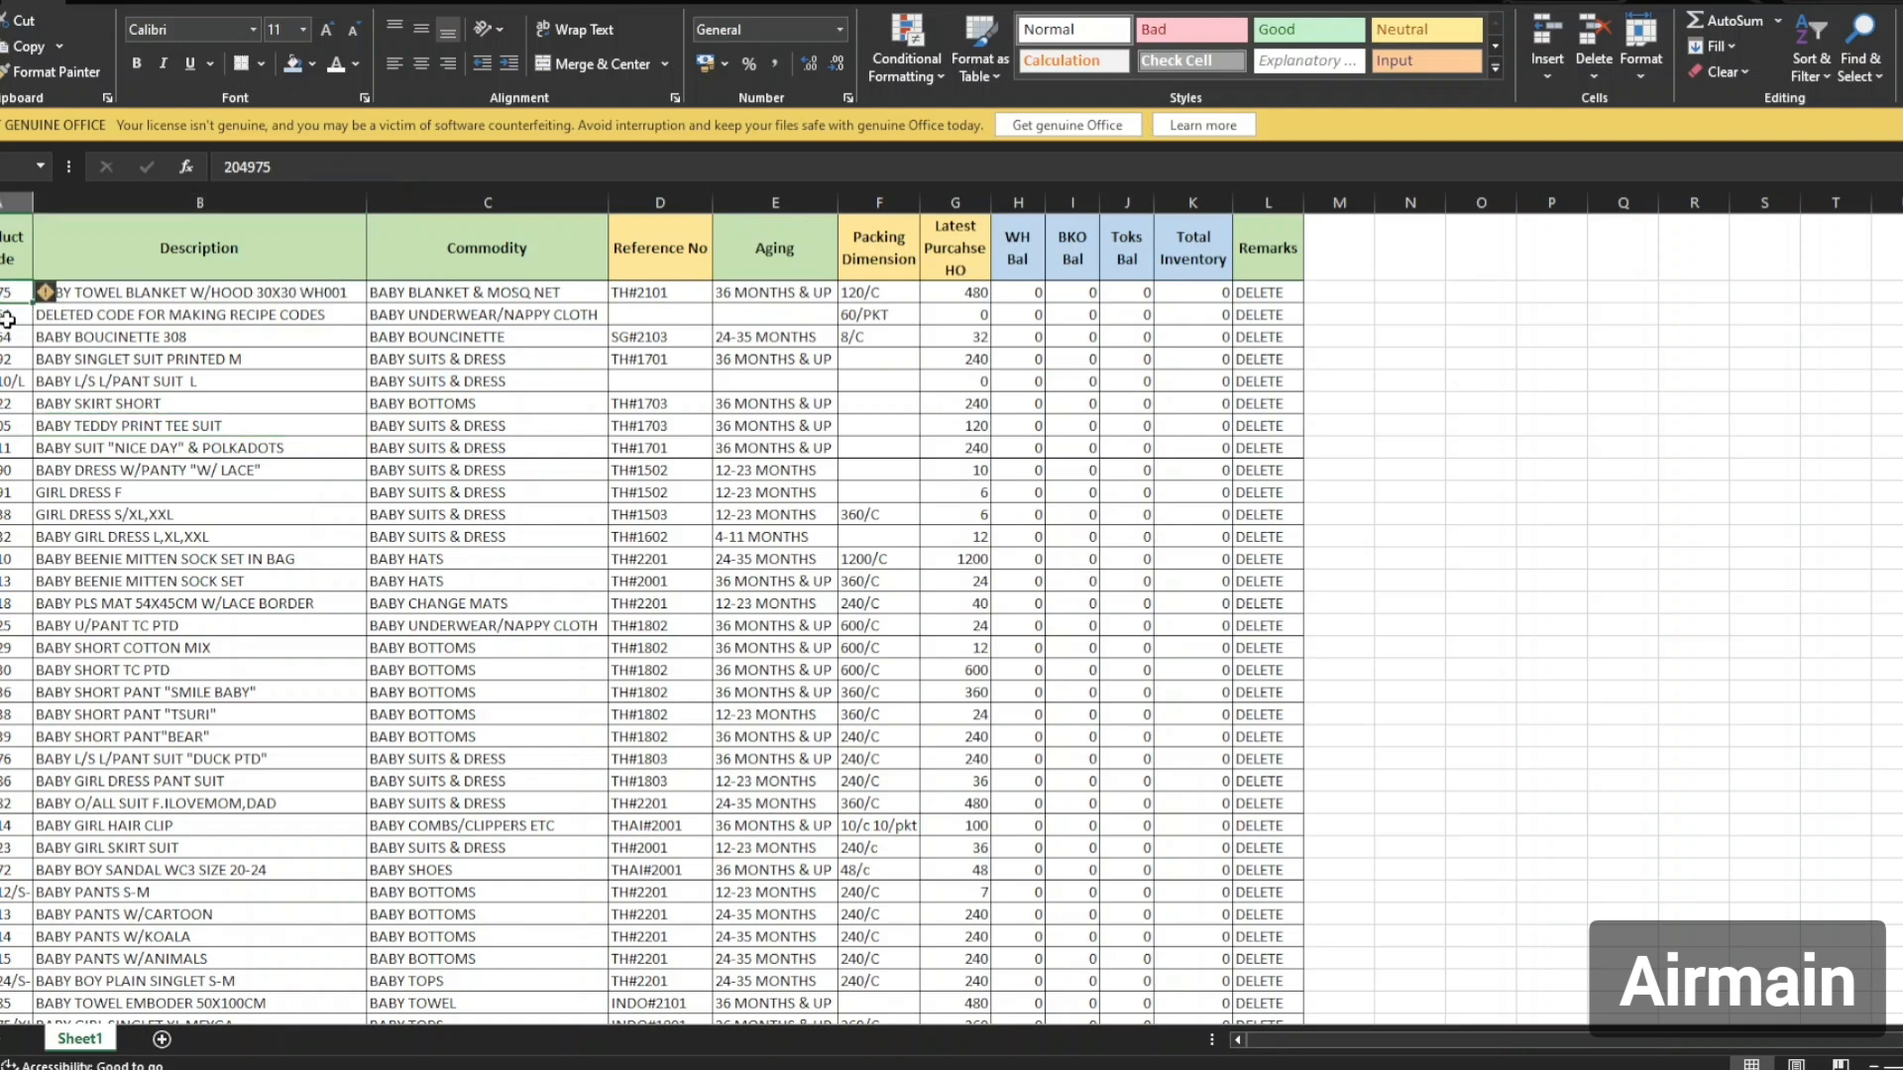
{"action": "left_click", "coordinate": [72, 355]}
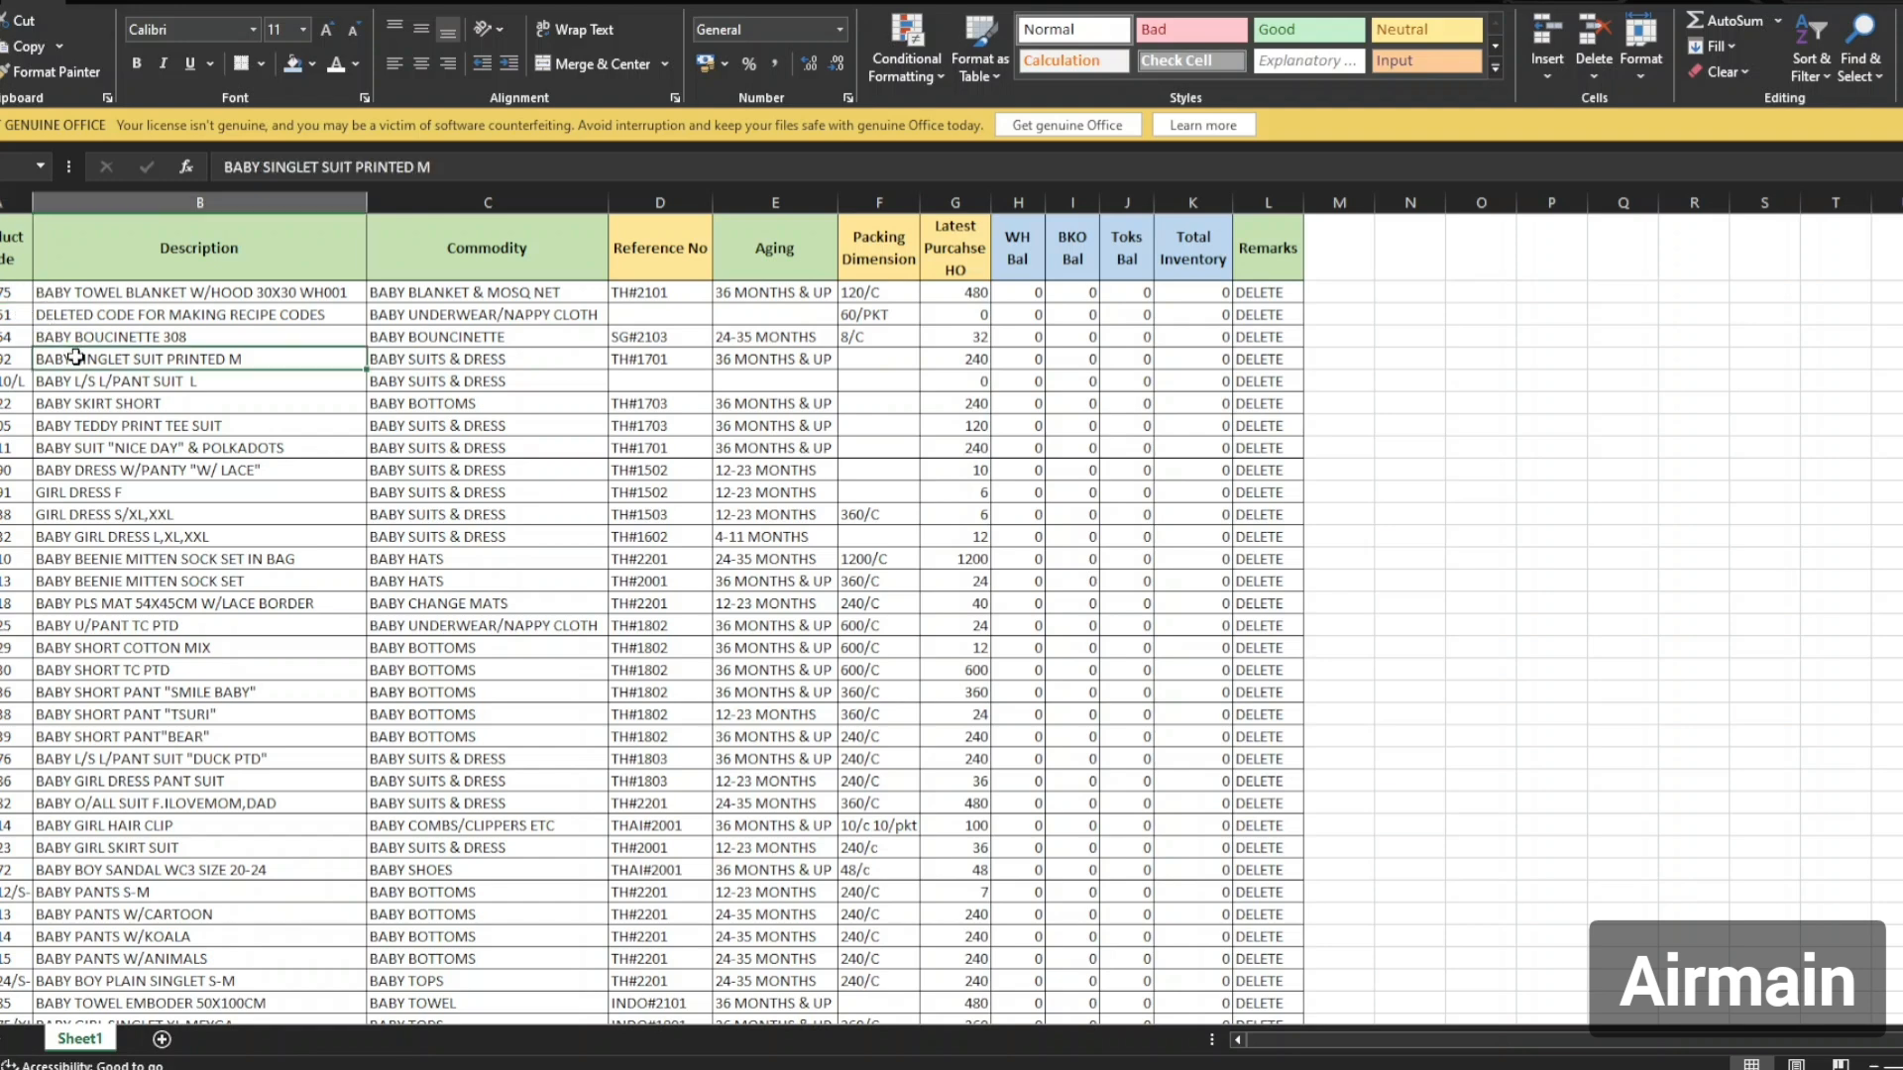
{"action": "left_click", "coordinate": [16, 293]}
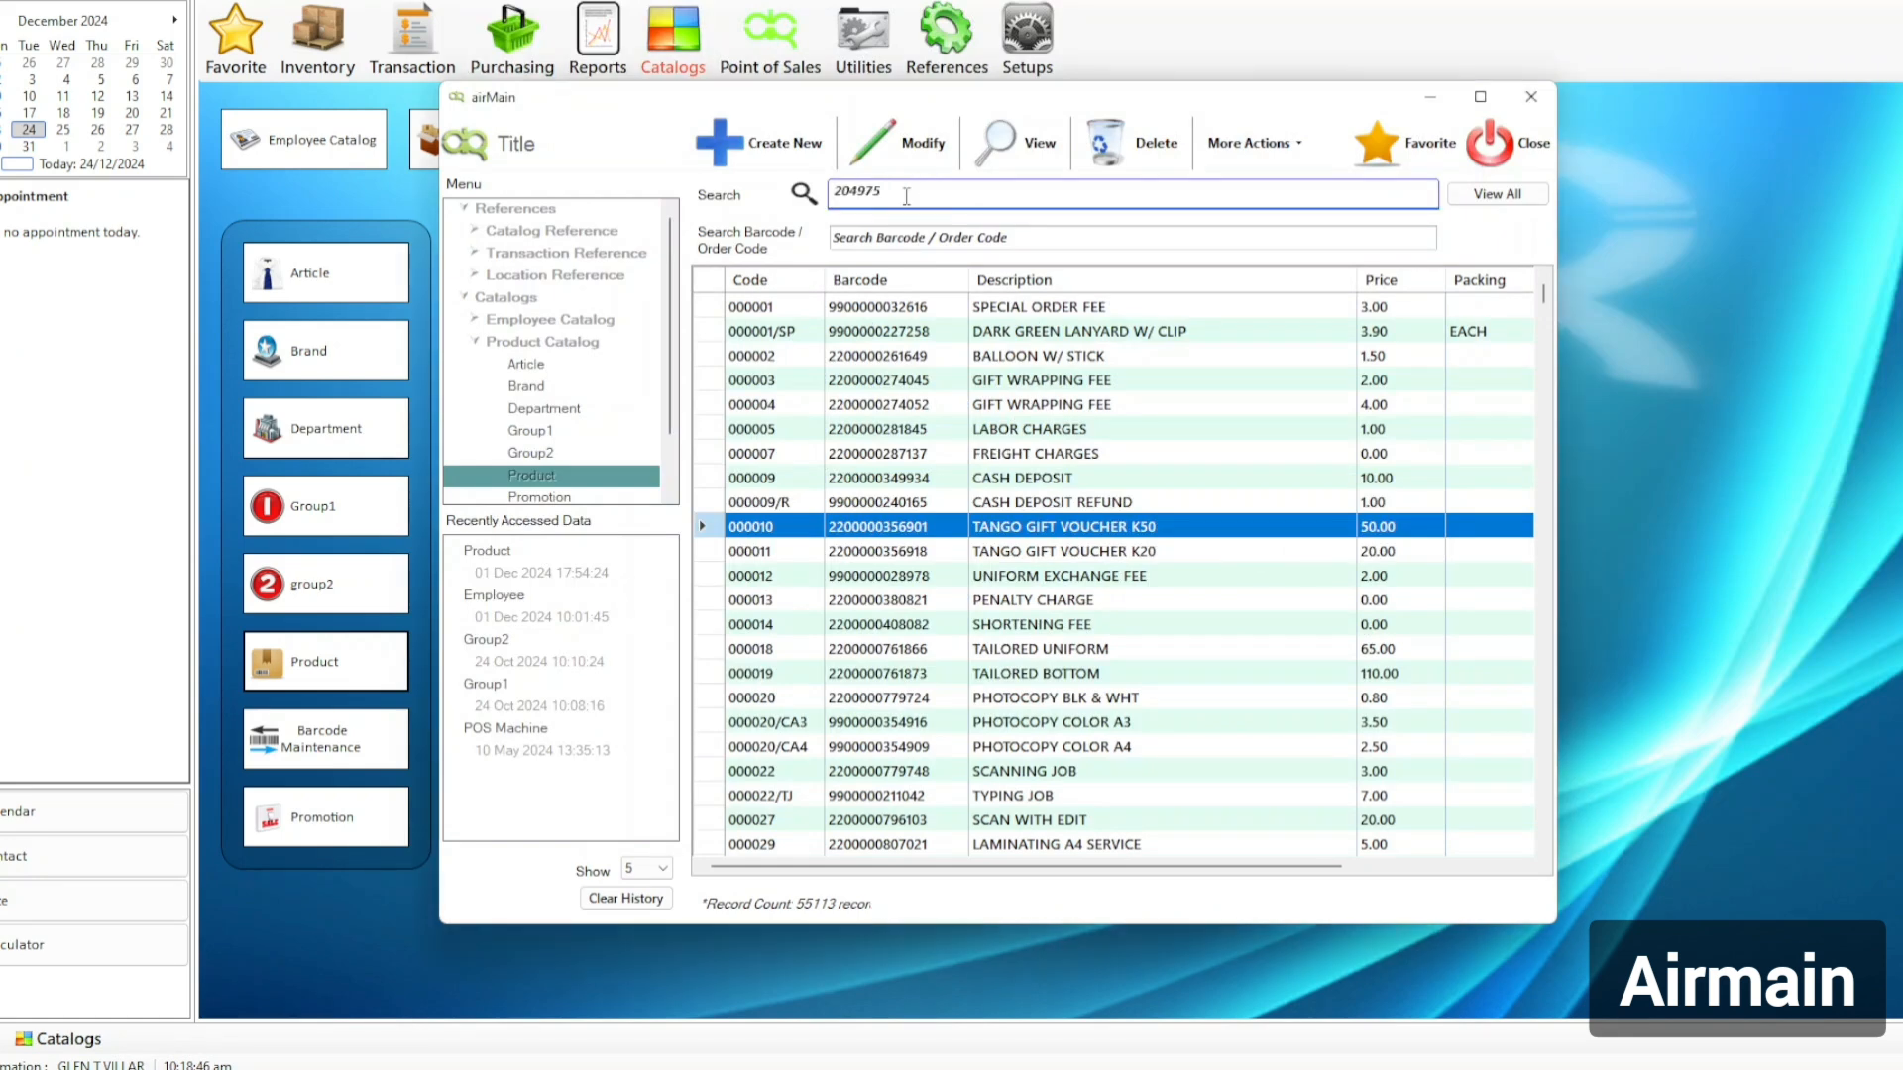
Search 204975, narrowing the catalog to 2 records led by BABY TOWEL BLANKET W/HOOD.
{"action": "key", "text": "Return"}
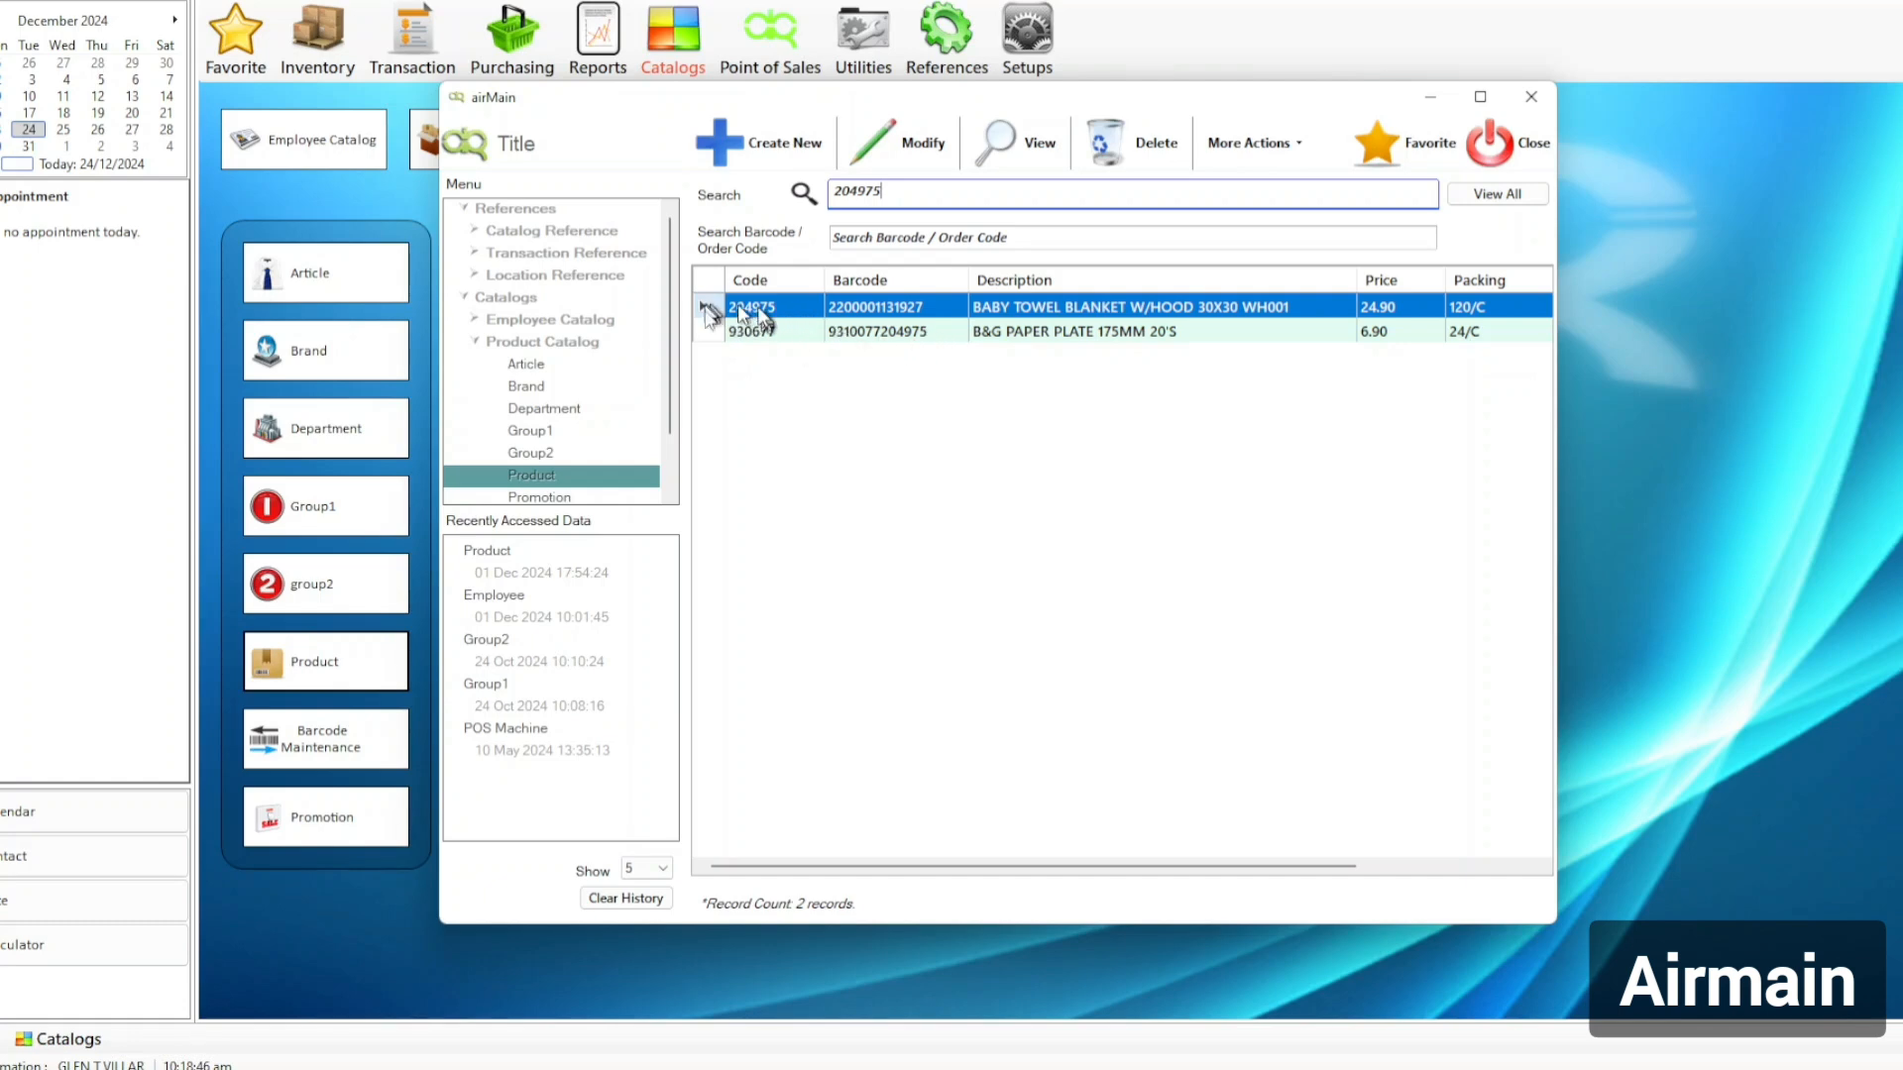
{"action": "left_click_drag", "start_coordinate": [918, 190], "coordinate": [805, 193]}
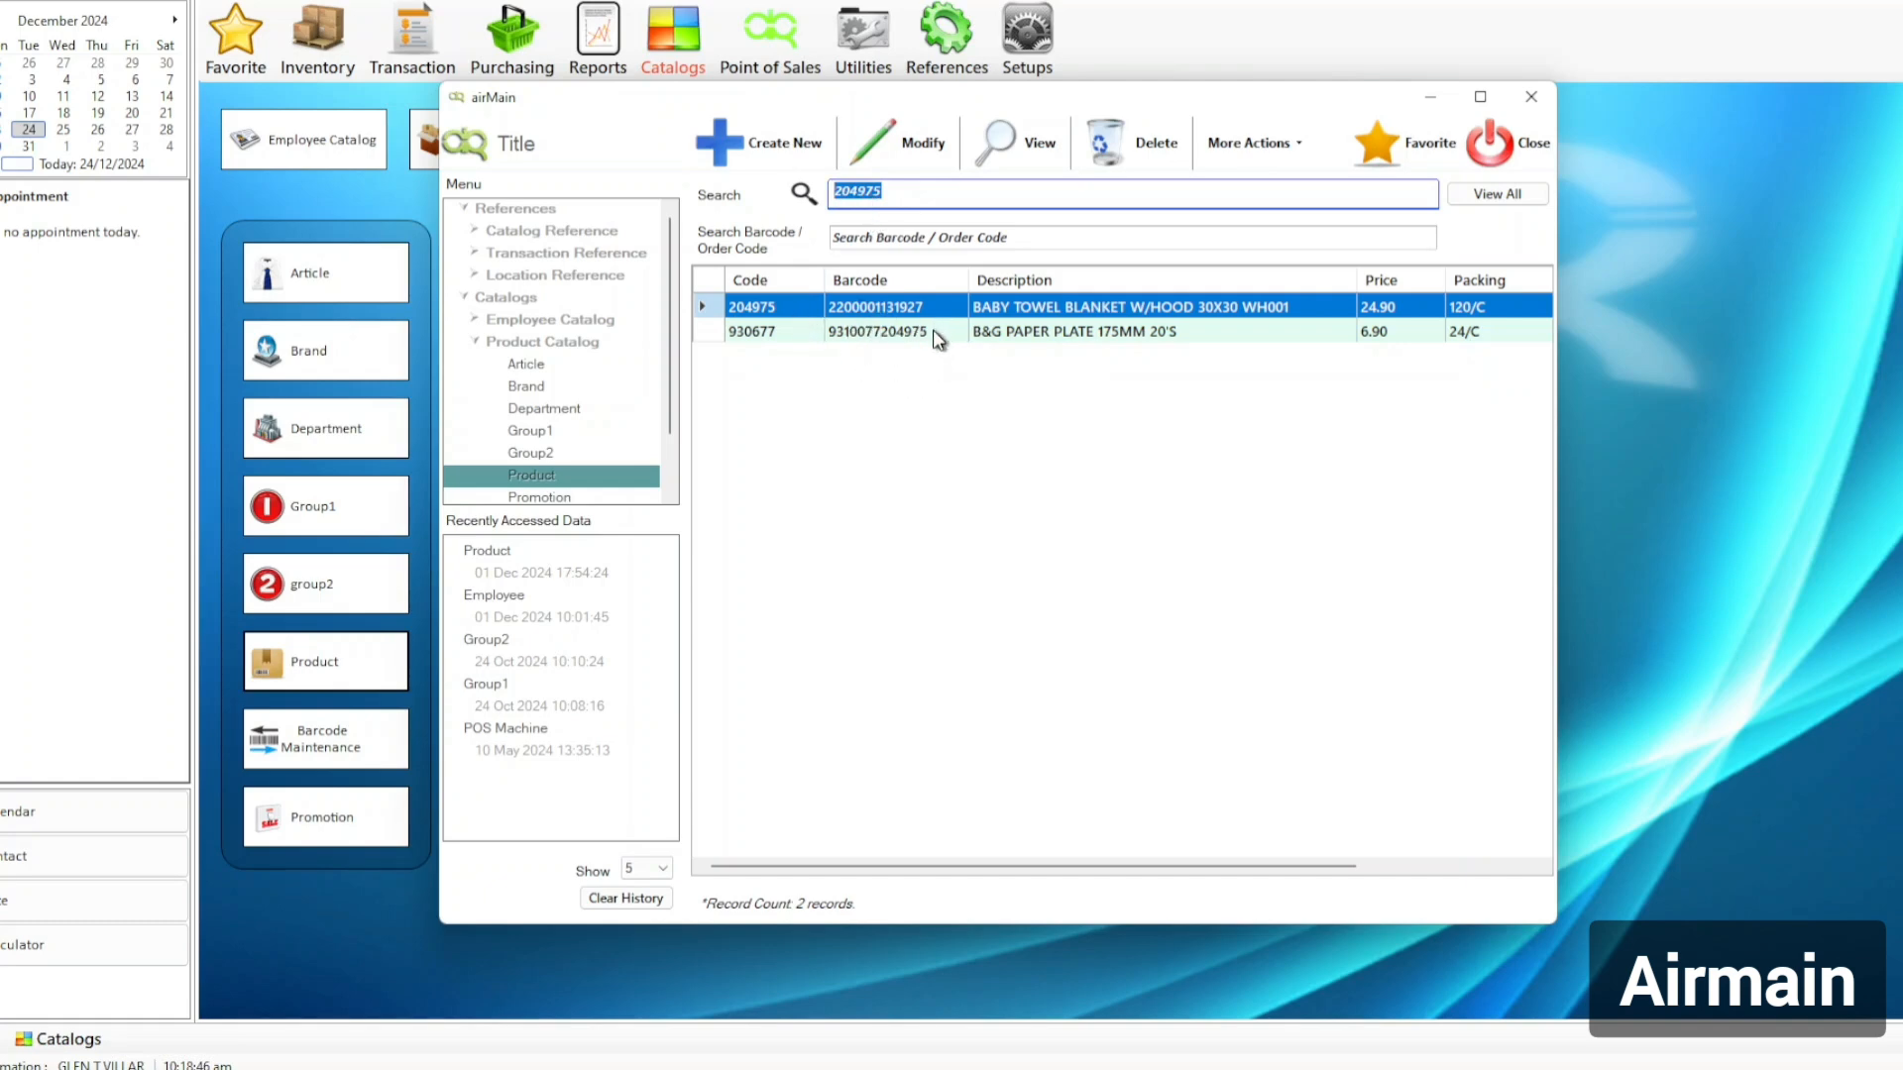
{"action": "left_click", "coordinate": [937, 227]}
{"action": "left_click", "coordinate": [906, 242]}
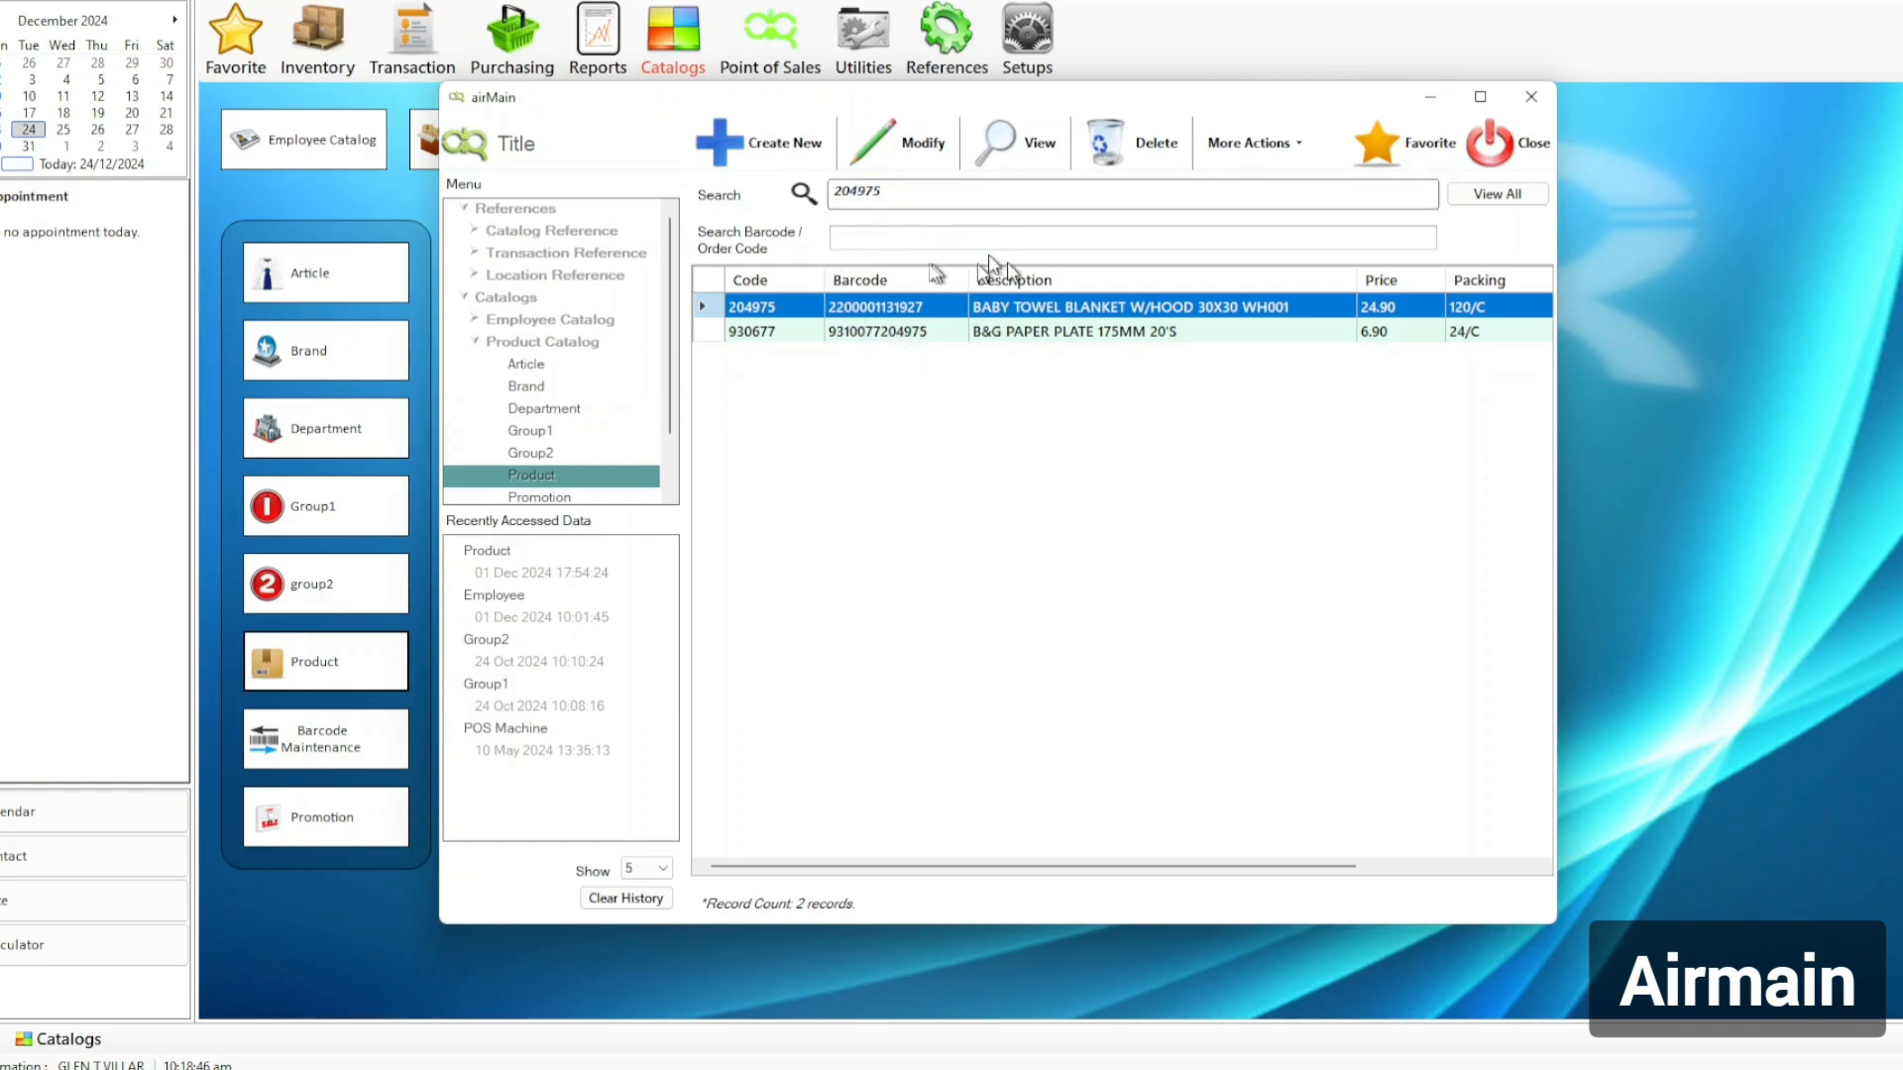
{"action": "left_click", "coordinate": [918, 188]}
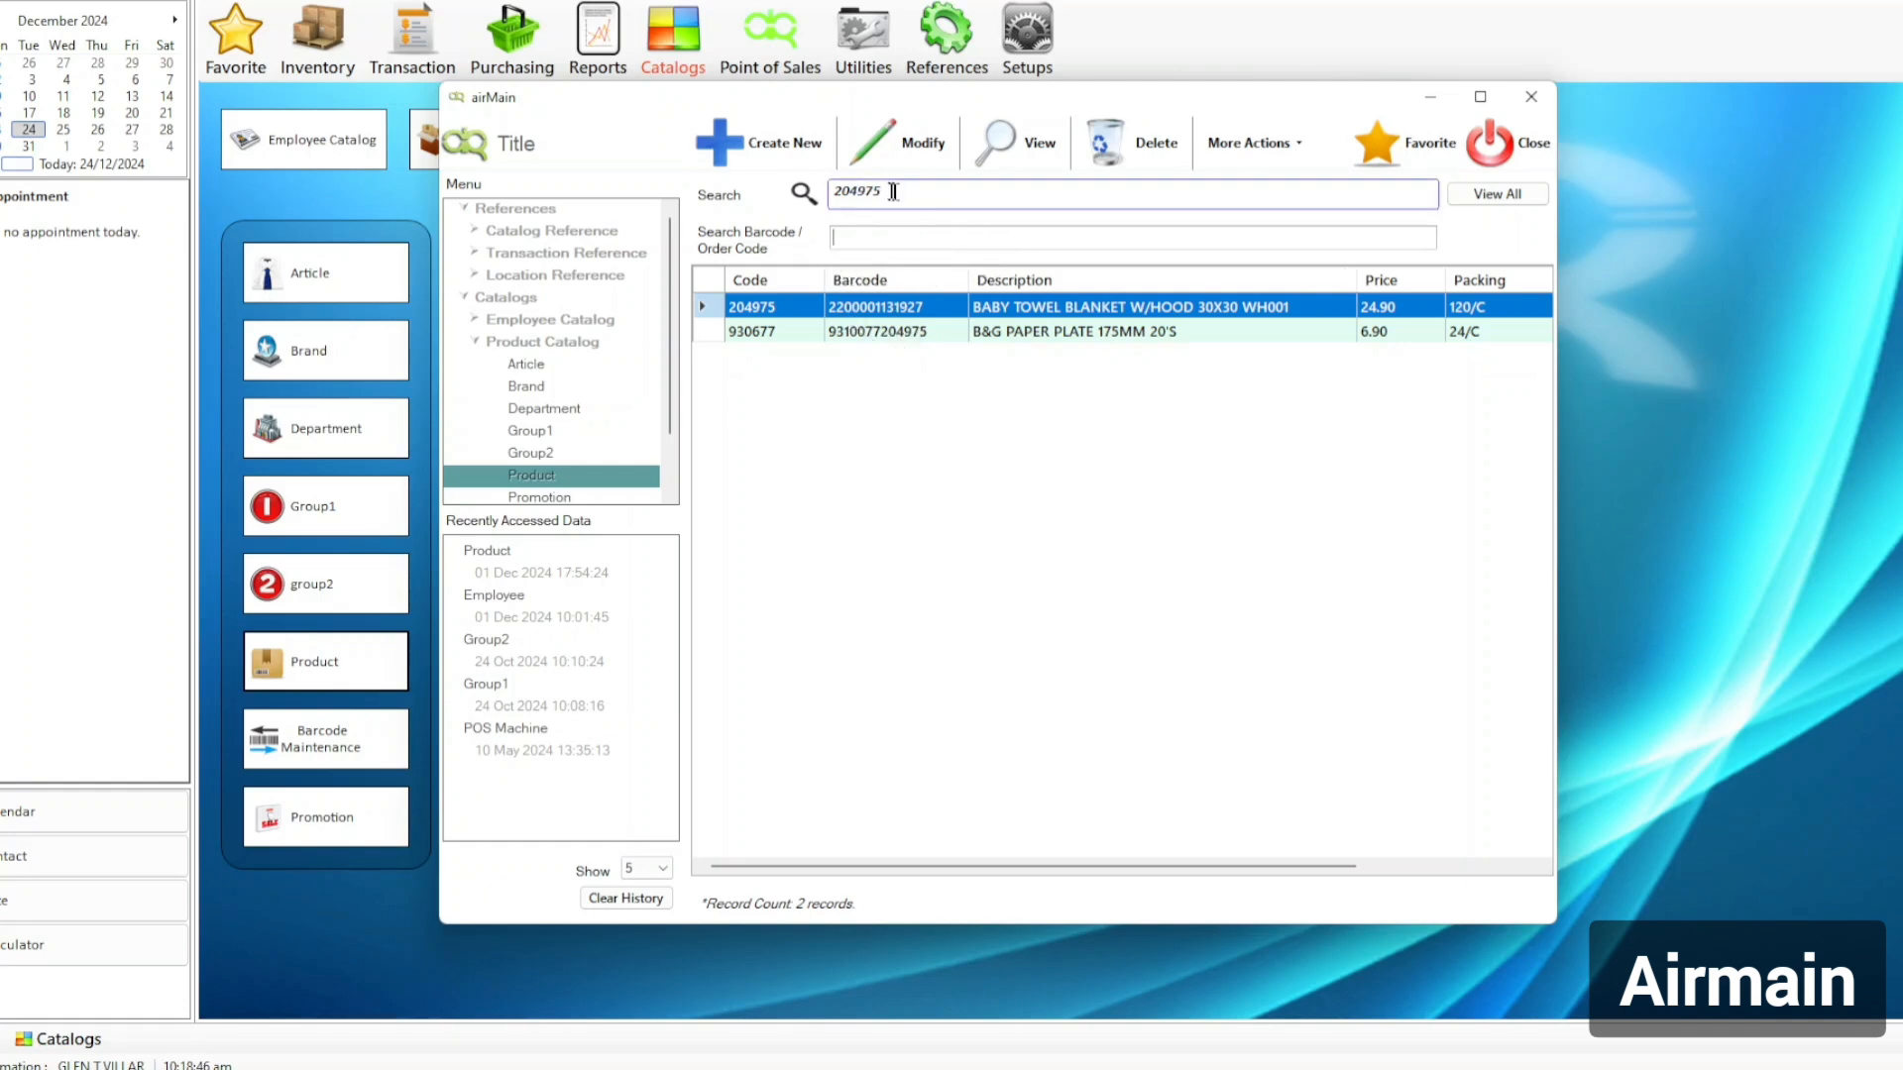
Set BABY TOWEL BLANKET W/HOOD 30X30 WH001 (204975) to Non Active and save it.
{"action": "double_click", "coordinate": [948, 313]}
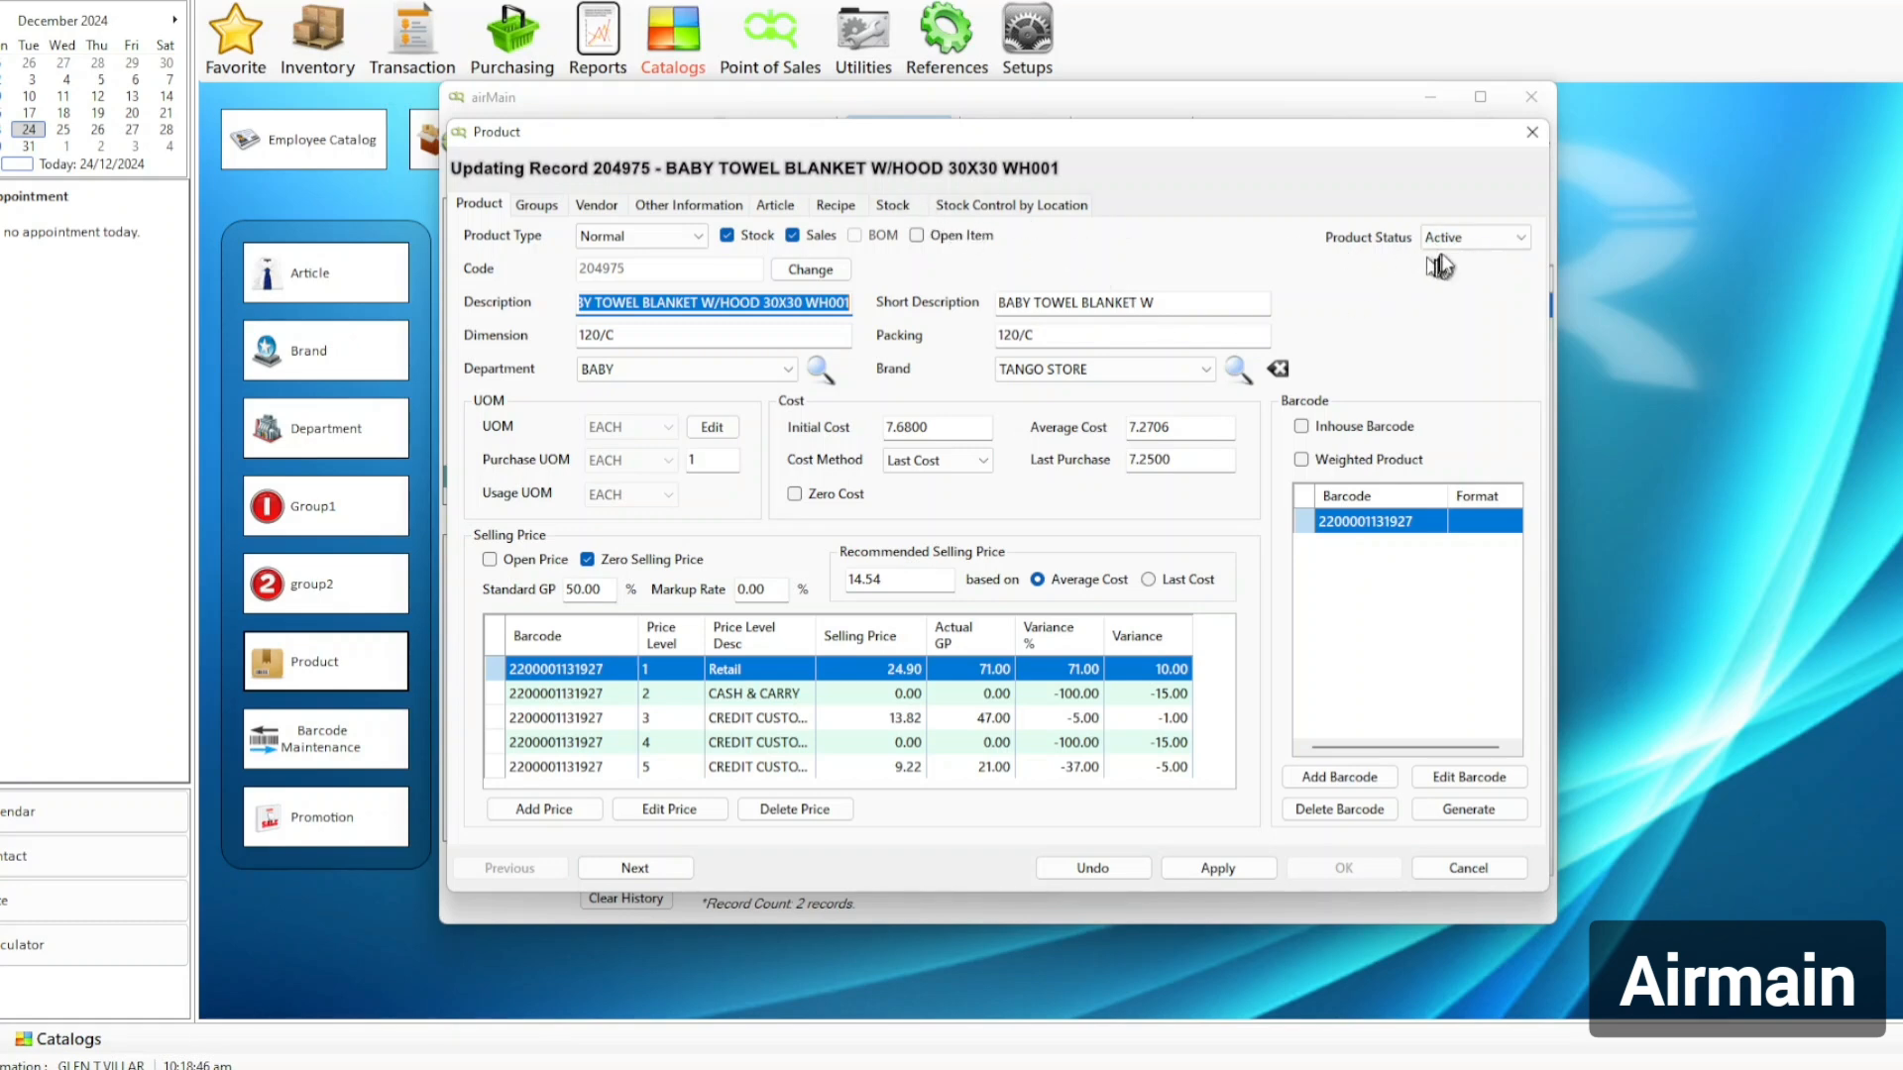
{"action": "left_click", "coordinate": [1487, 235]}
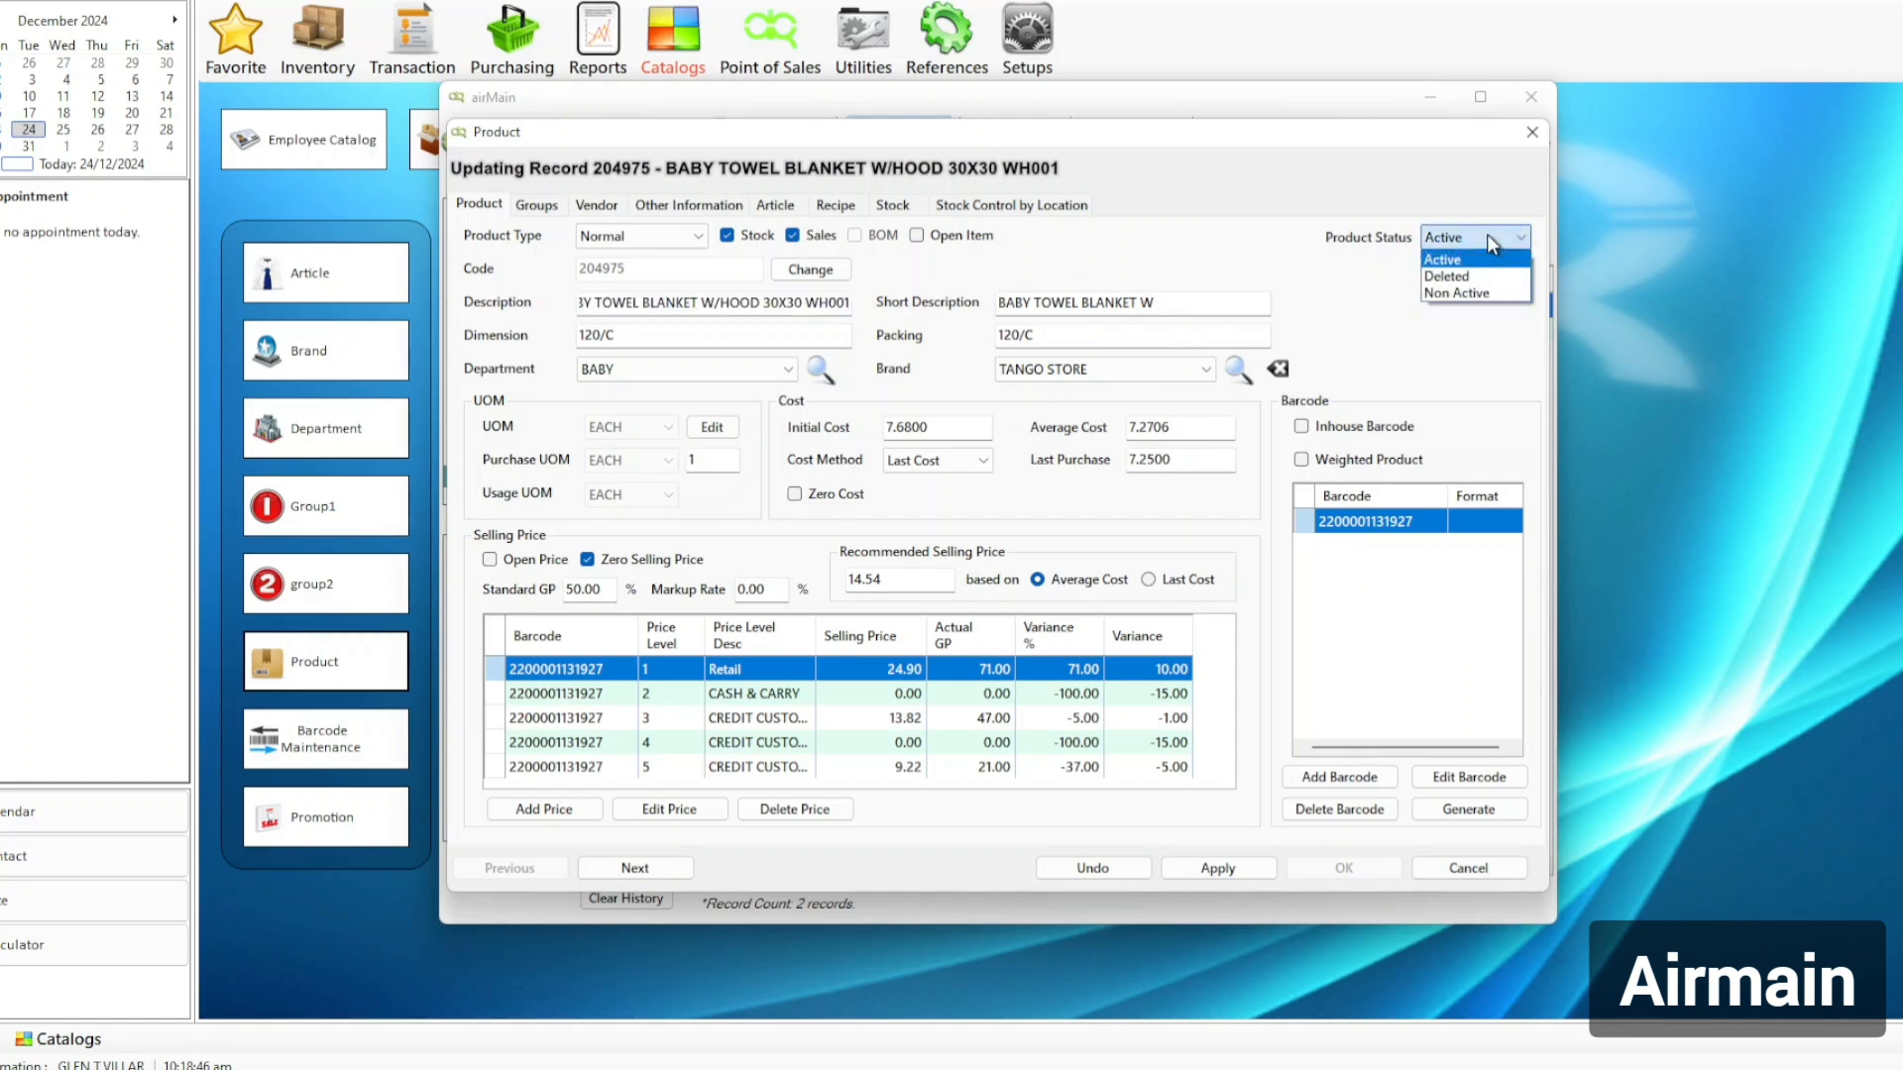
{"action": "left_click", "coordinate": [1465, 290]}
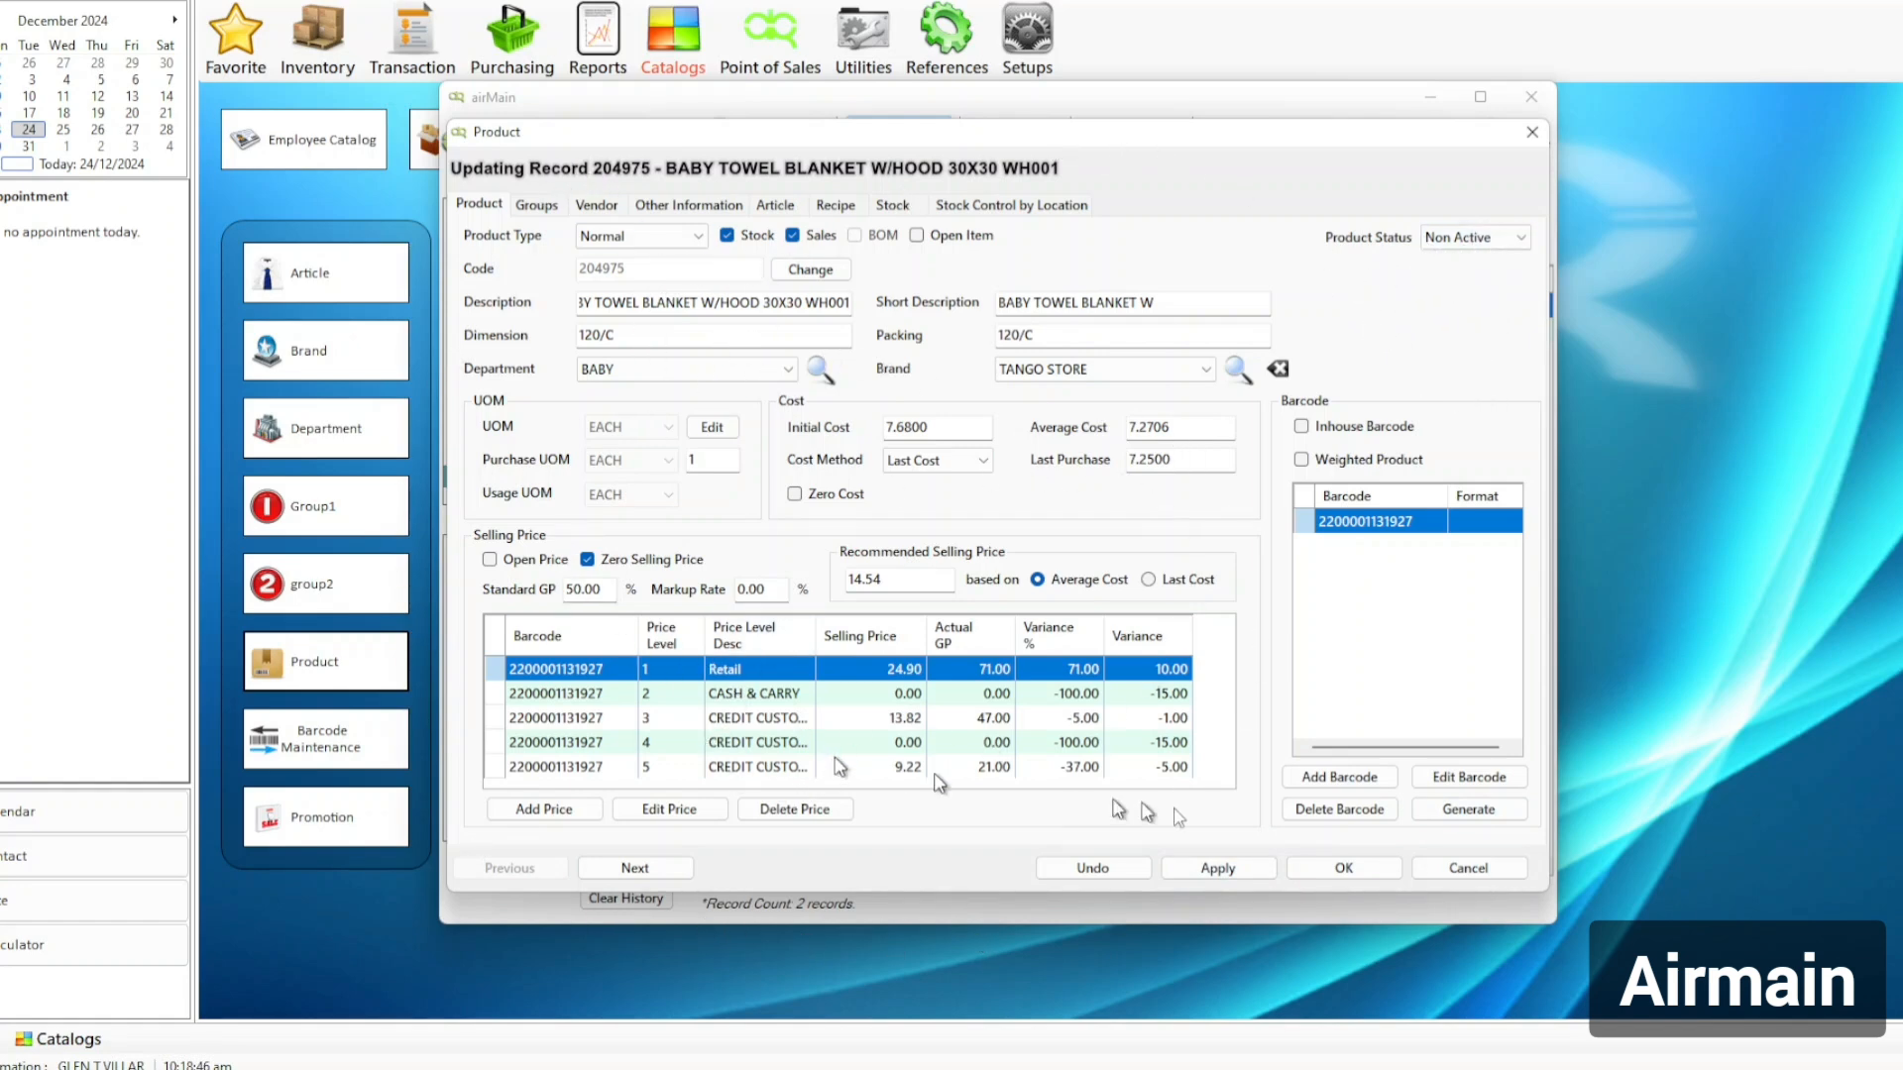
{"action": "left_click", "coordinate": [1362, 872]}
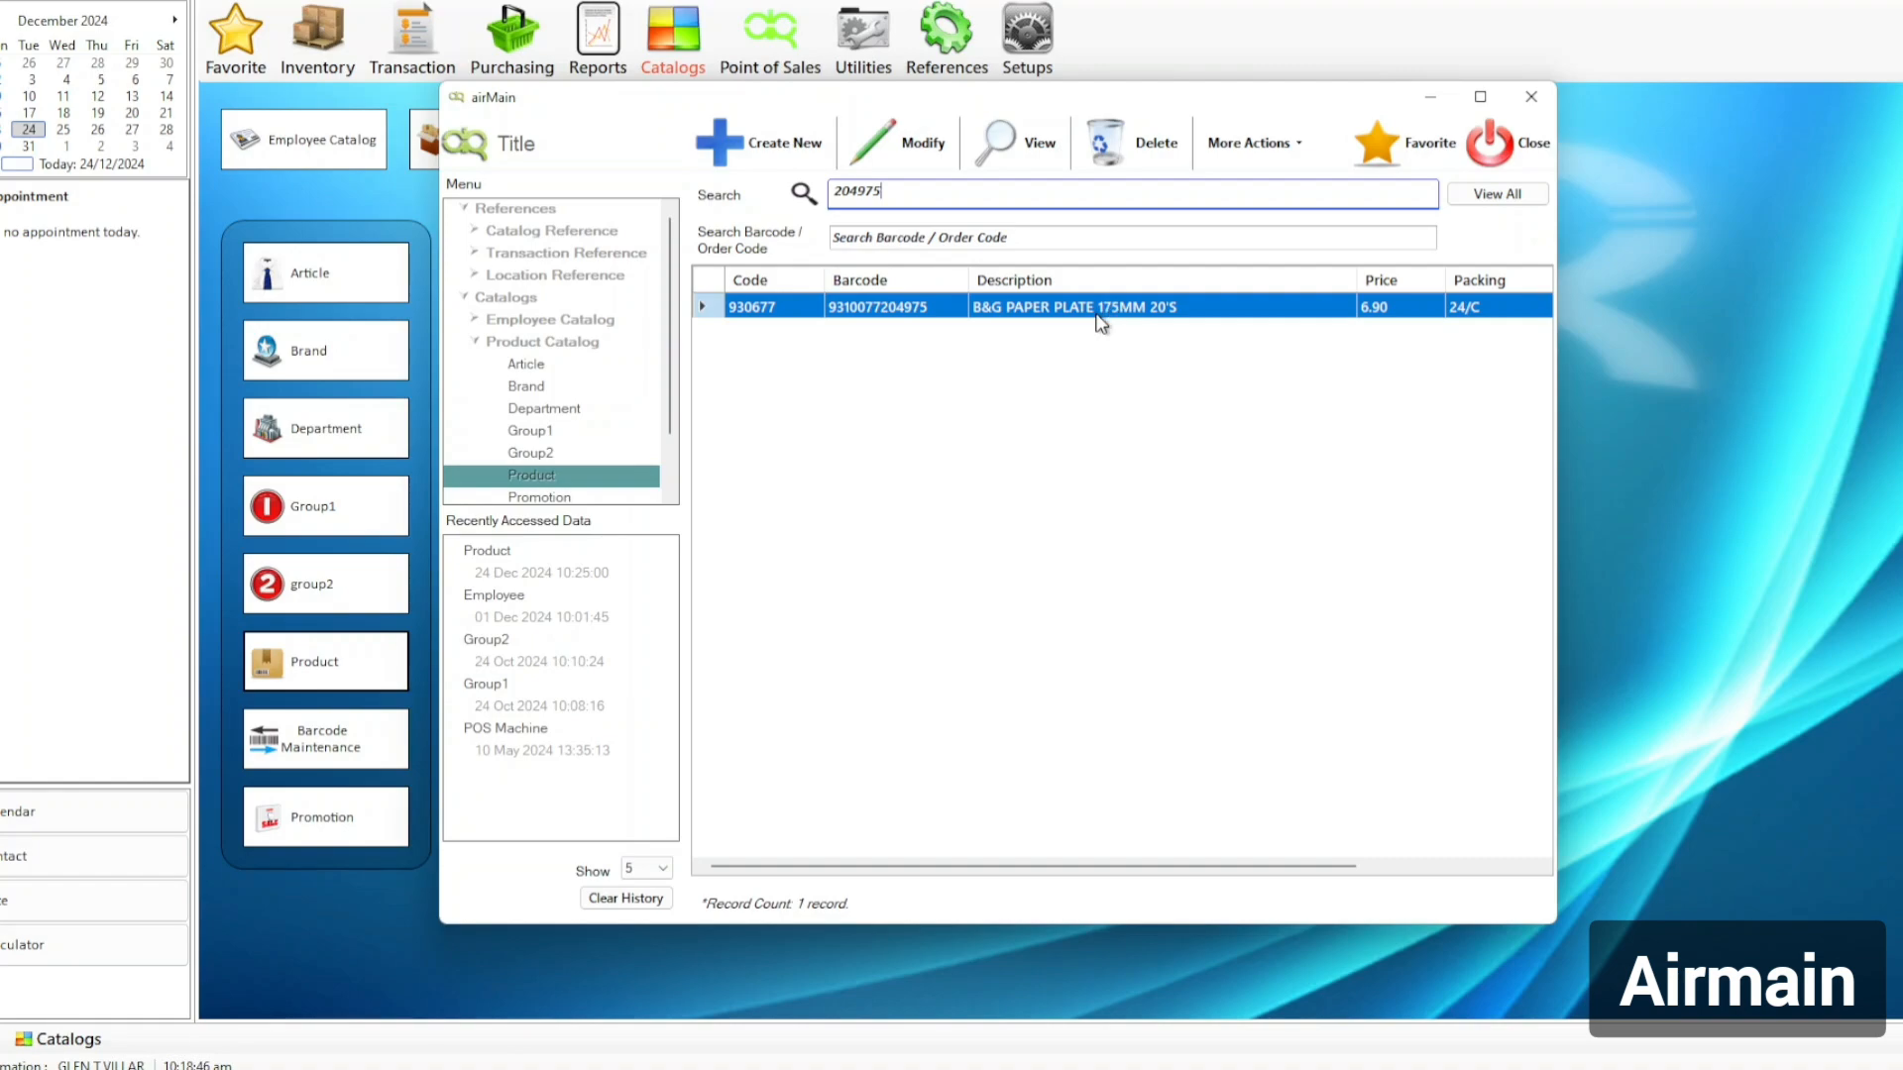
Maximise the BABY spreadsheet again and scroll its rows, selecting product code 202710/L.
{"action": "key", "text": "alt+Tab"}
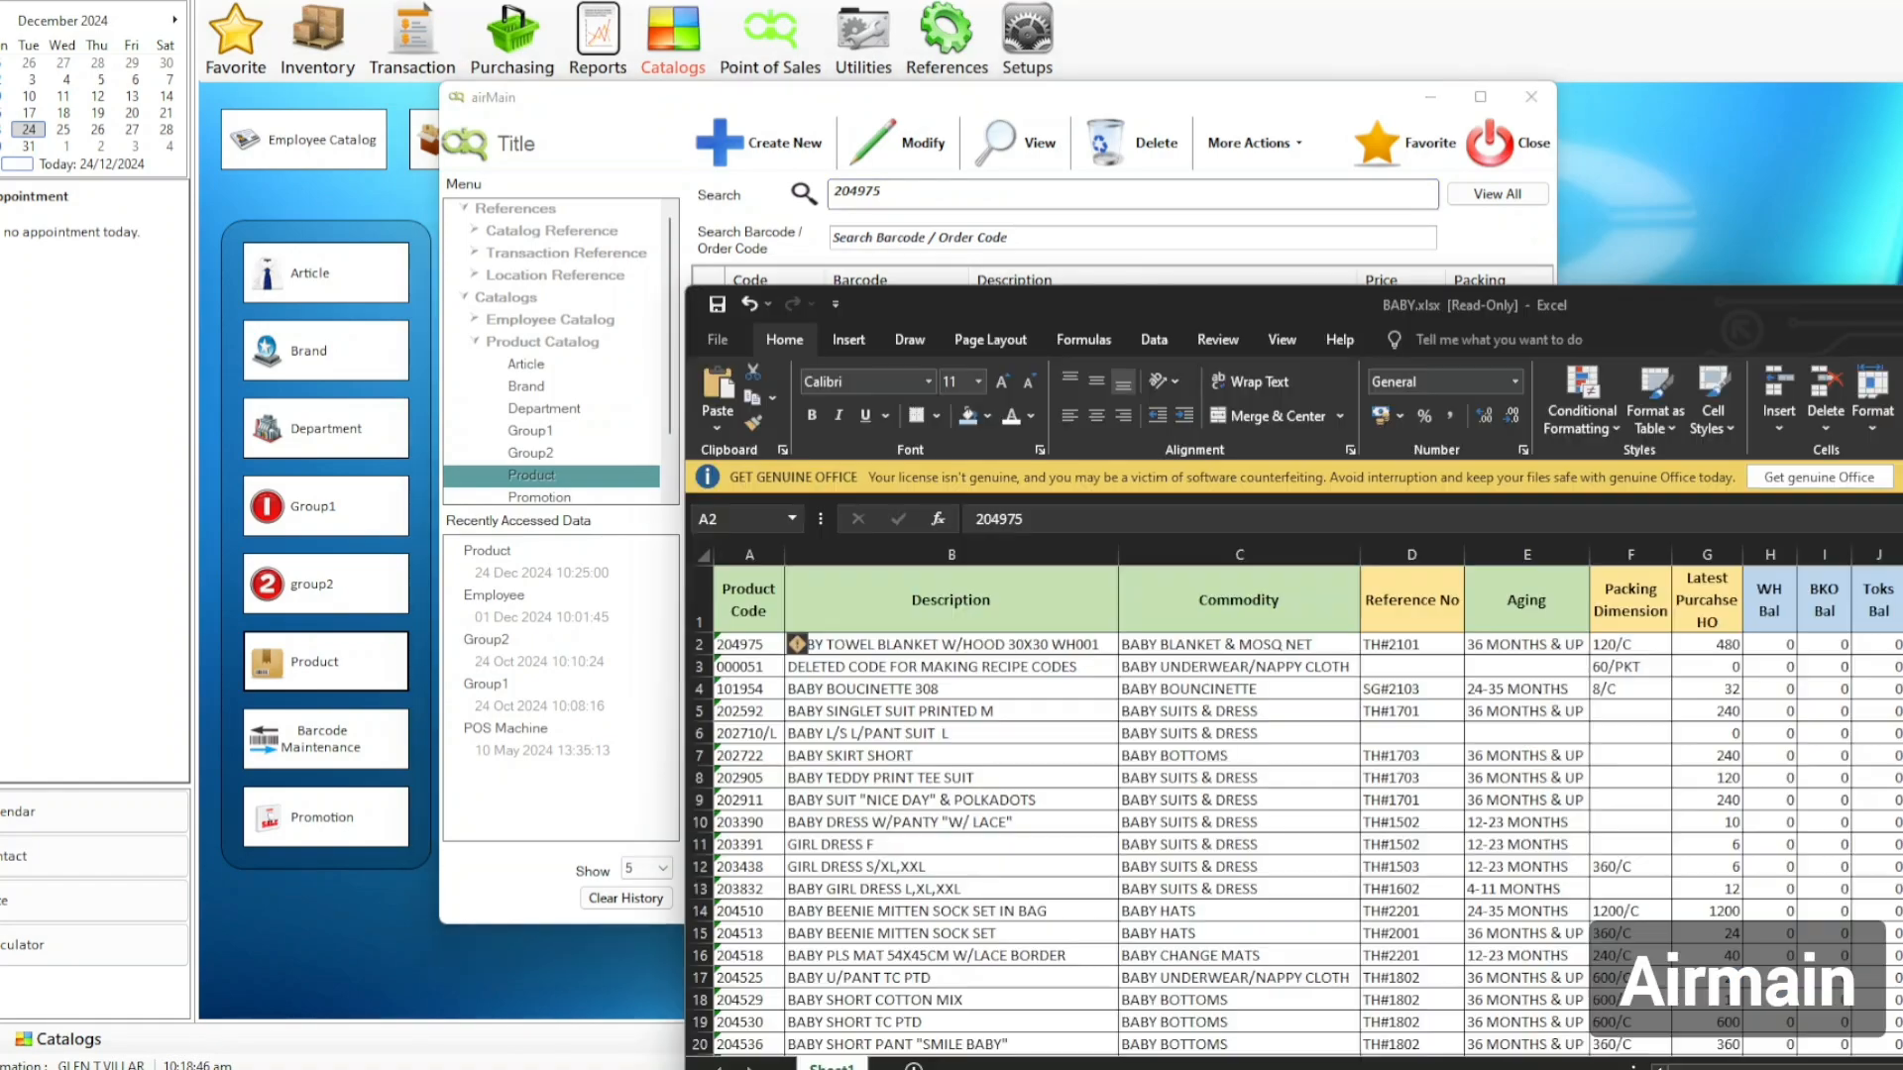
{"action": "left_click_drag", "start_coordinate": [1549, 298], "coordinate": [1303, 191]}
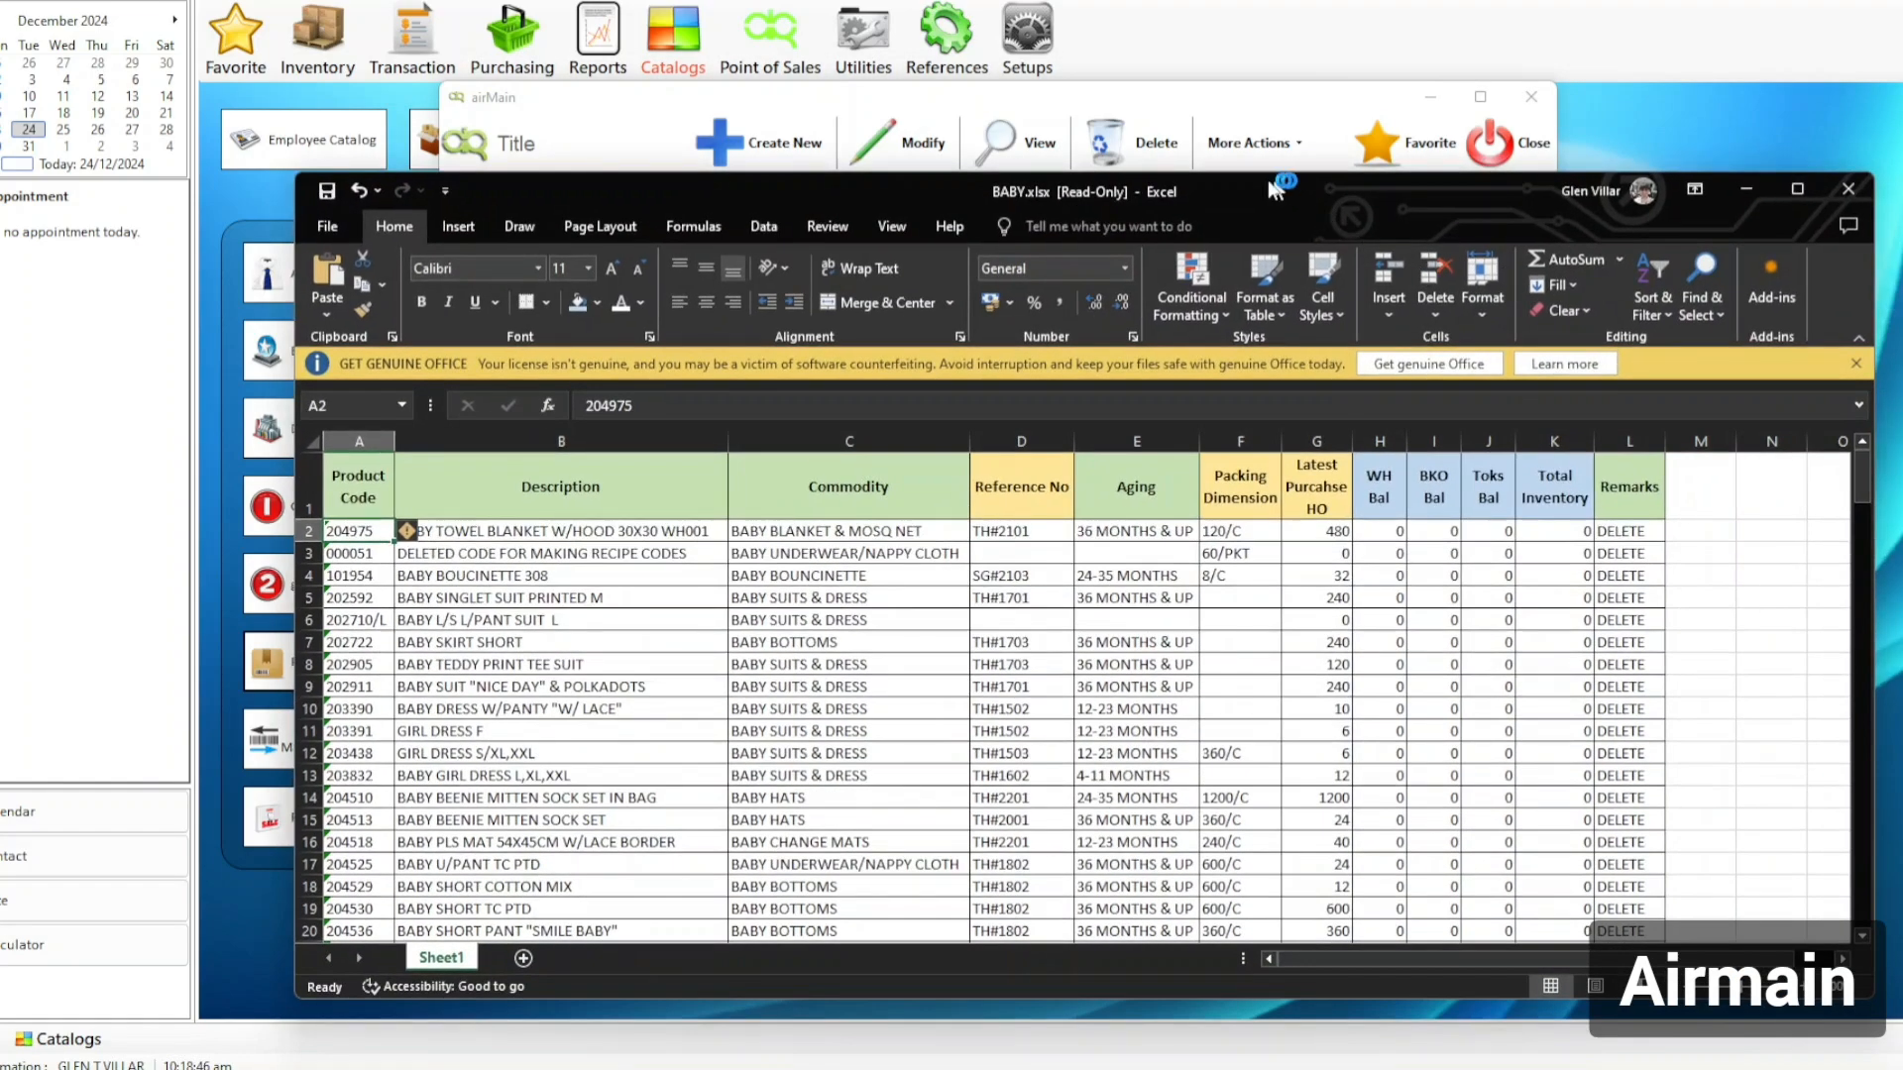
{"action": "double_click", "coordinate": [1257, 189]}
{"action": "left_click", "coordinate": [1749, 515]}
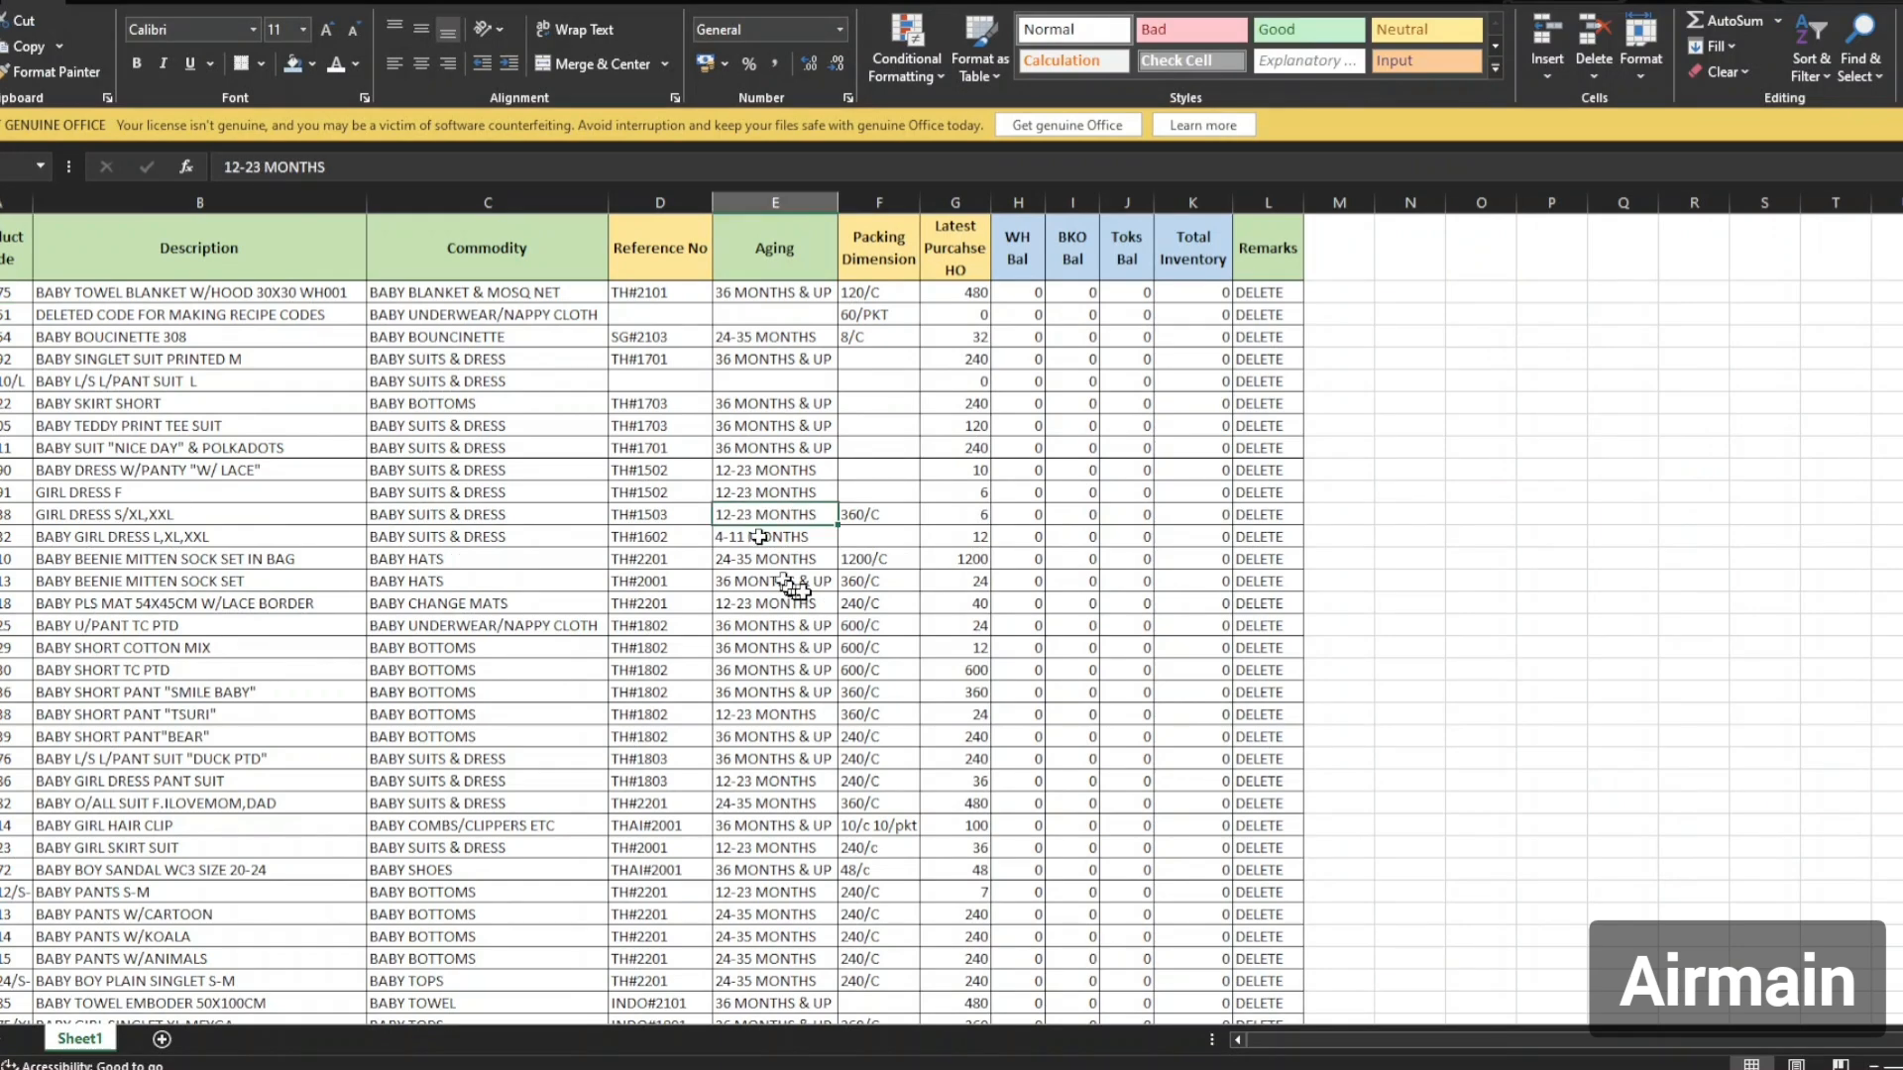
{"action": "scroll", "coordinate": [806, 658], "scroll_direction": "down", "scroll_amount": 2}
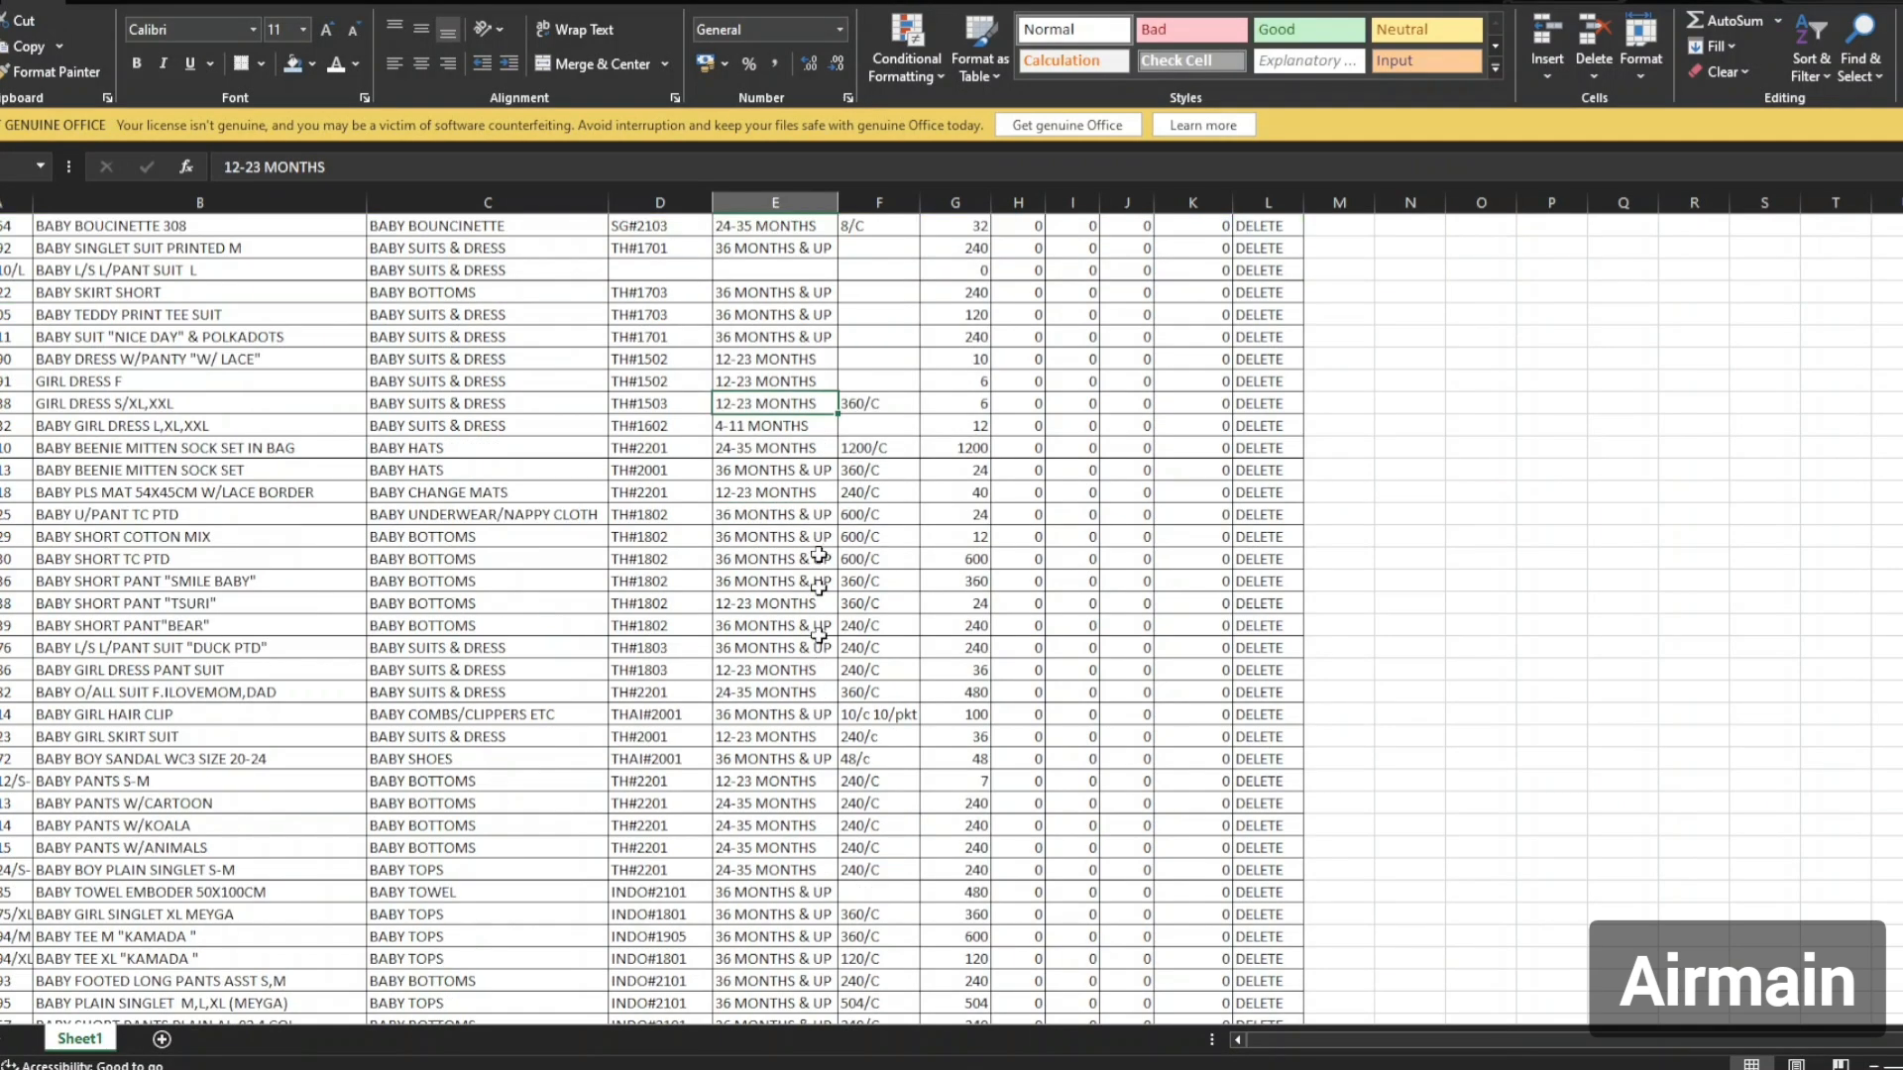
{"action": "left_click", "coordinate": [12, 271]}
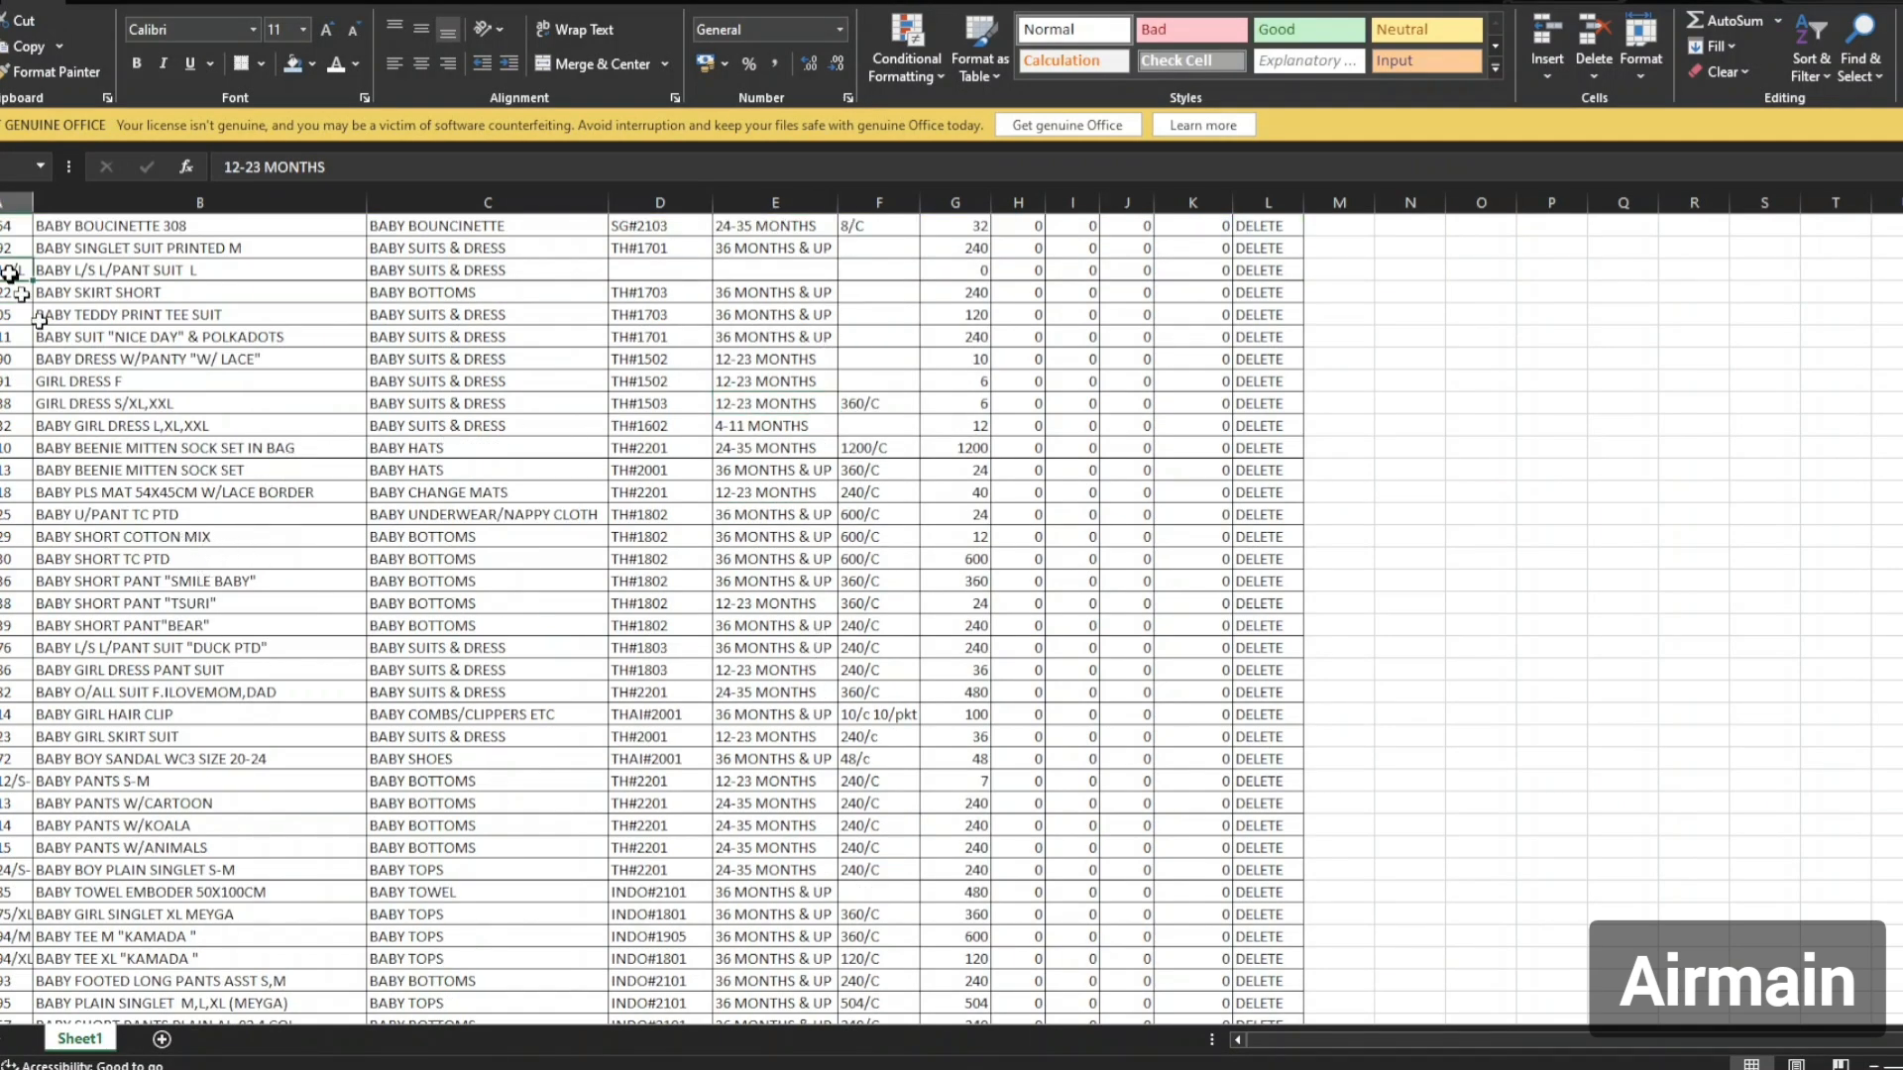
{"action": "scroll", "coordinate": [236, 735], "scroll_direction": "down", "scroll_amount": 9}
{"action": "scroll", "coordinate": [139, 625], "scroll_direction": "down", "scroll_amount": 10}
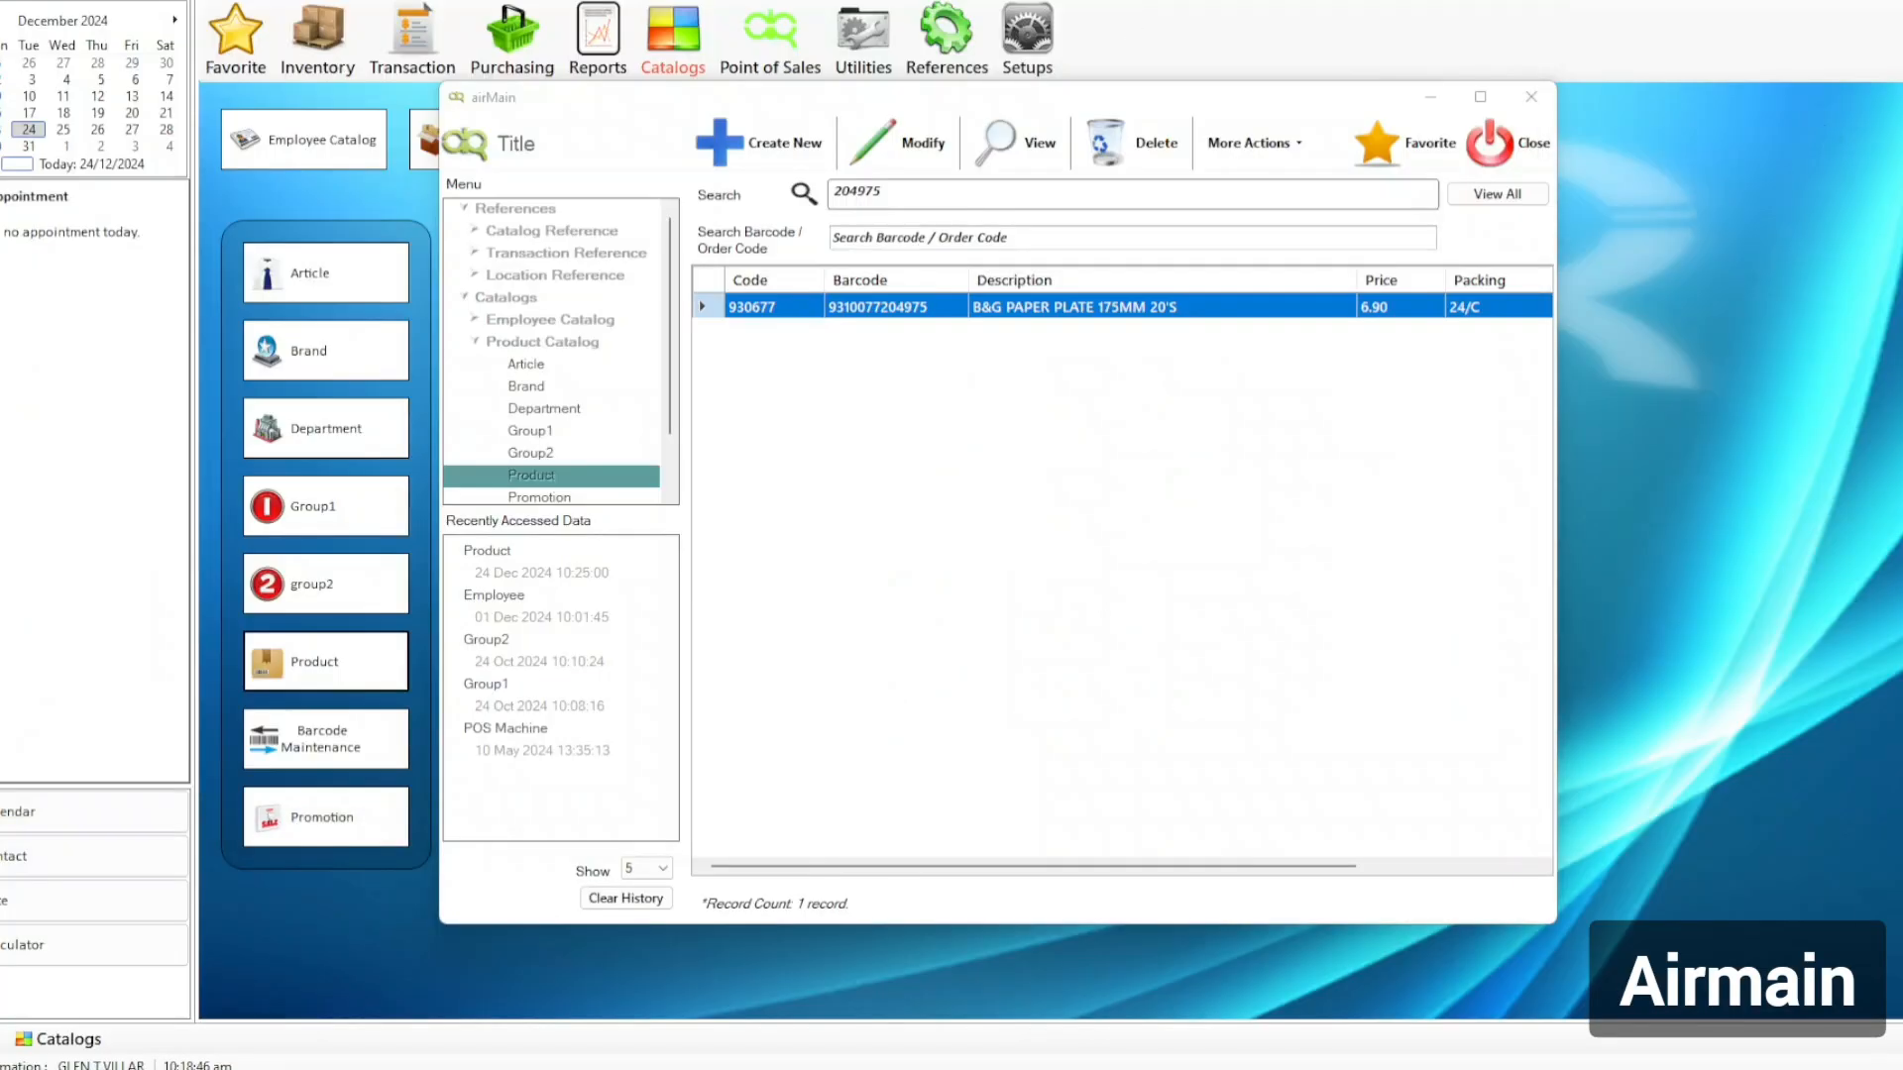
Close the product search and select Change Department under Tango Utilities' Airmain Utilities.
{"action": "left_click", "coordinate": [1733, 573]}
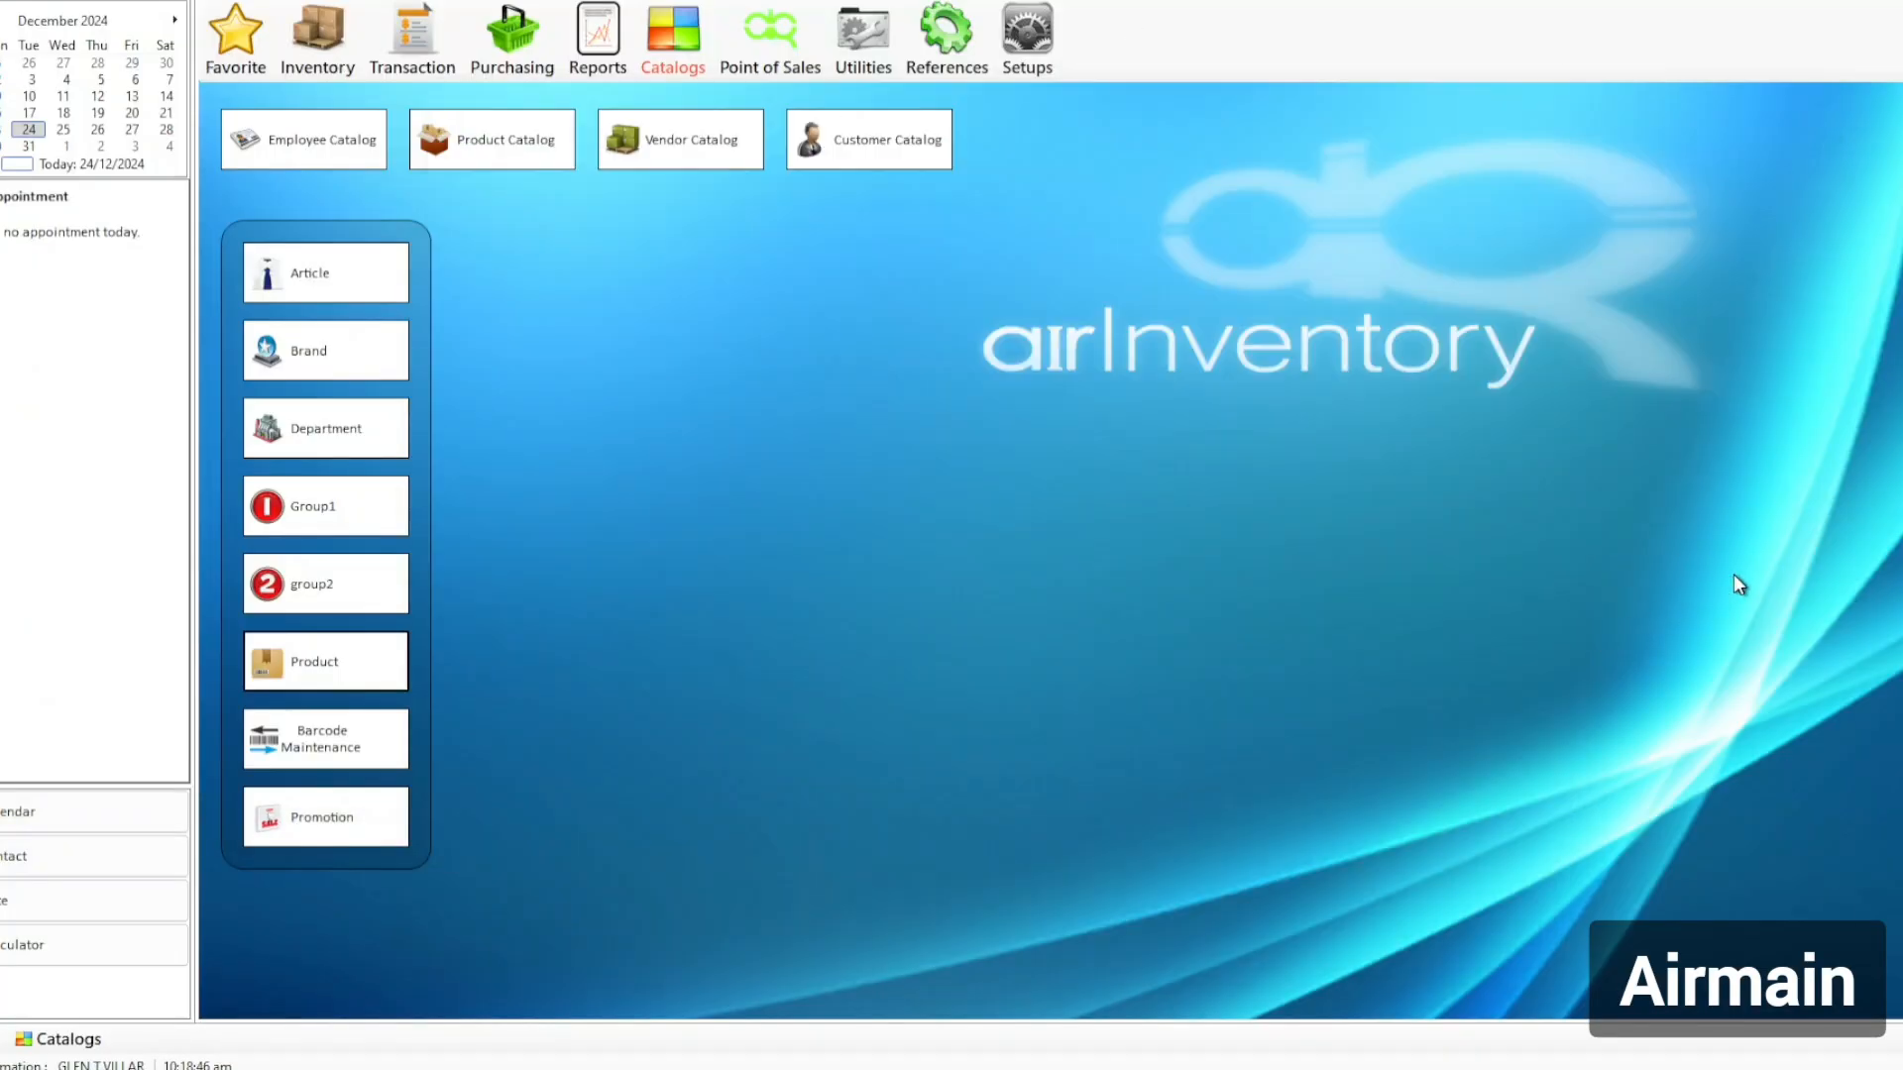
{"action": "left_click", "coordinate": [862, 64]}
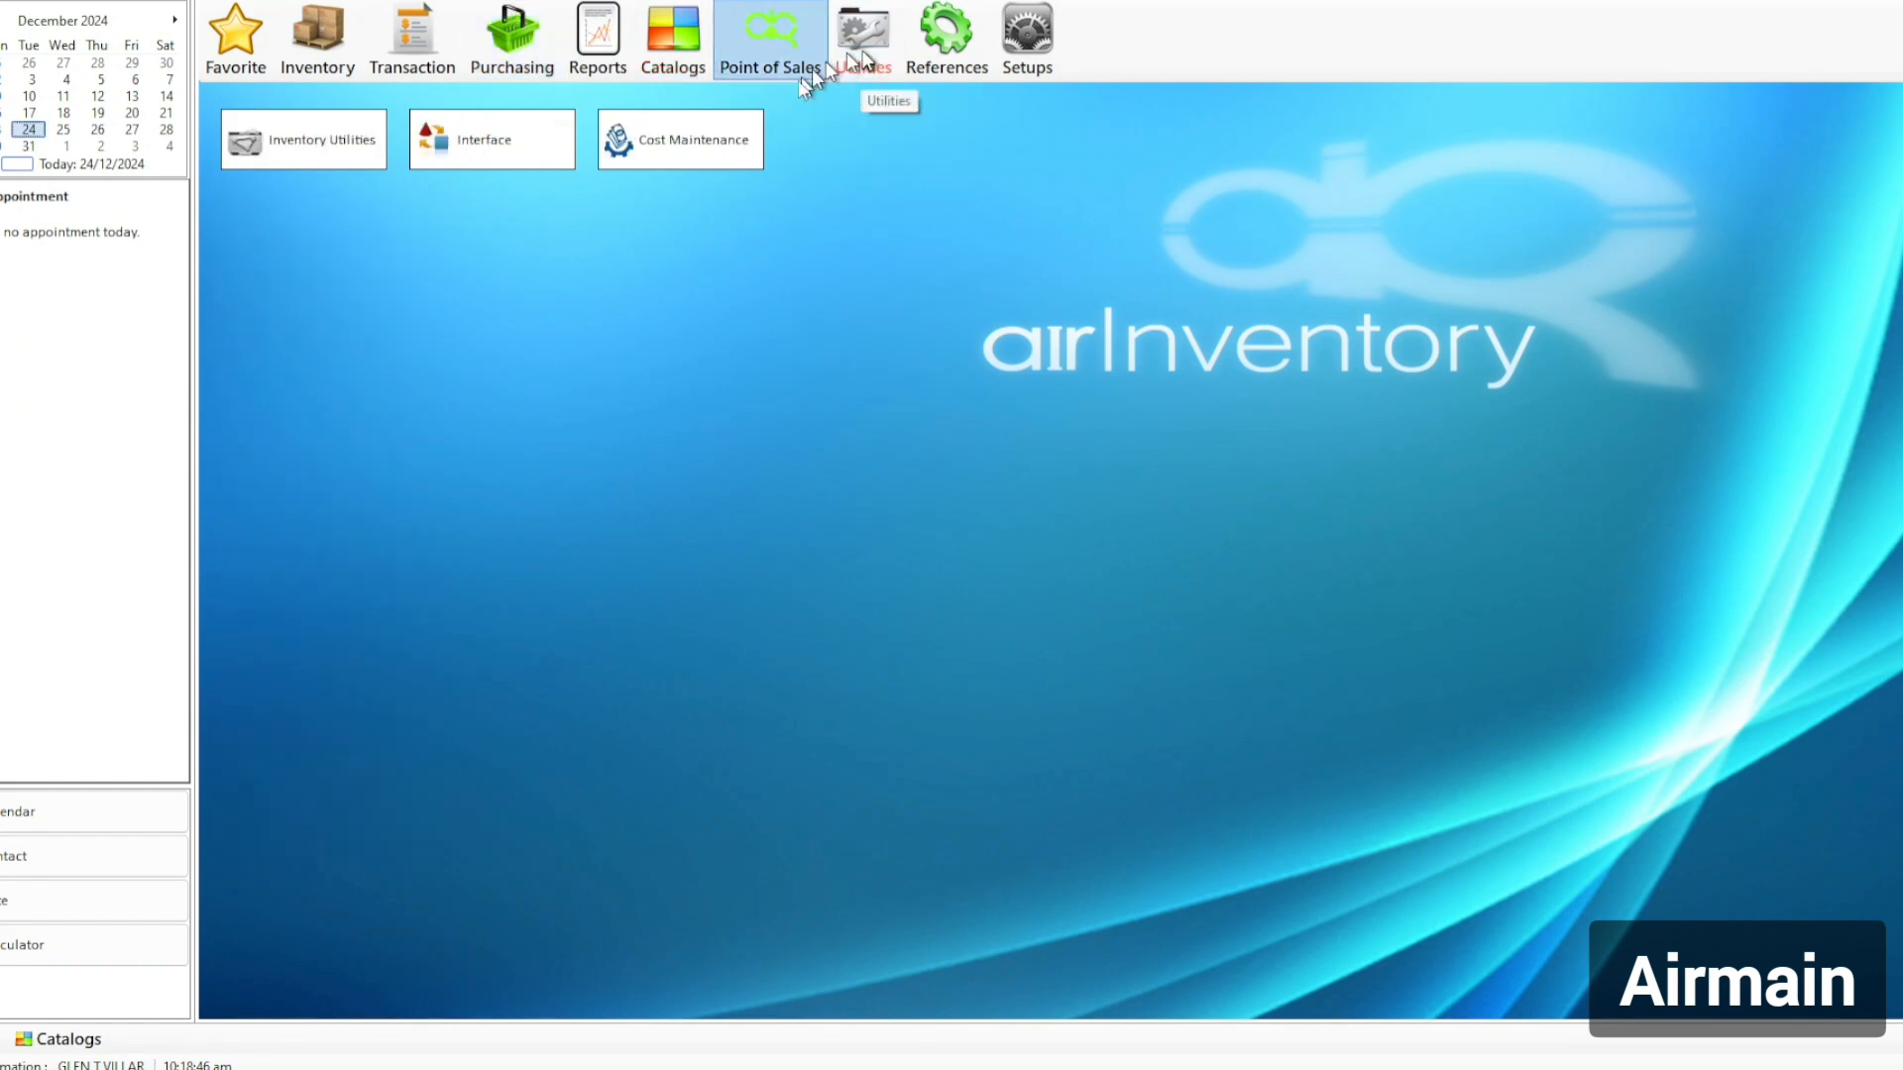
{"action": "left_click", "coordinate": [526, 159]}
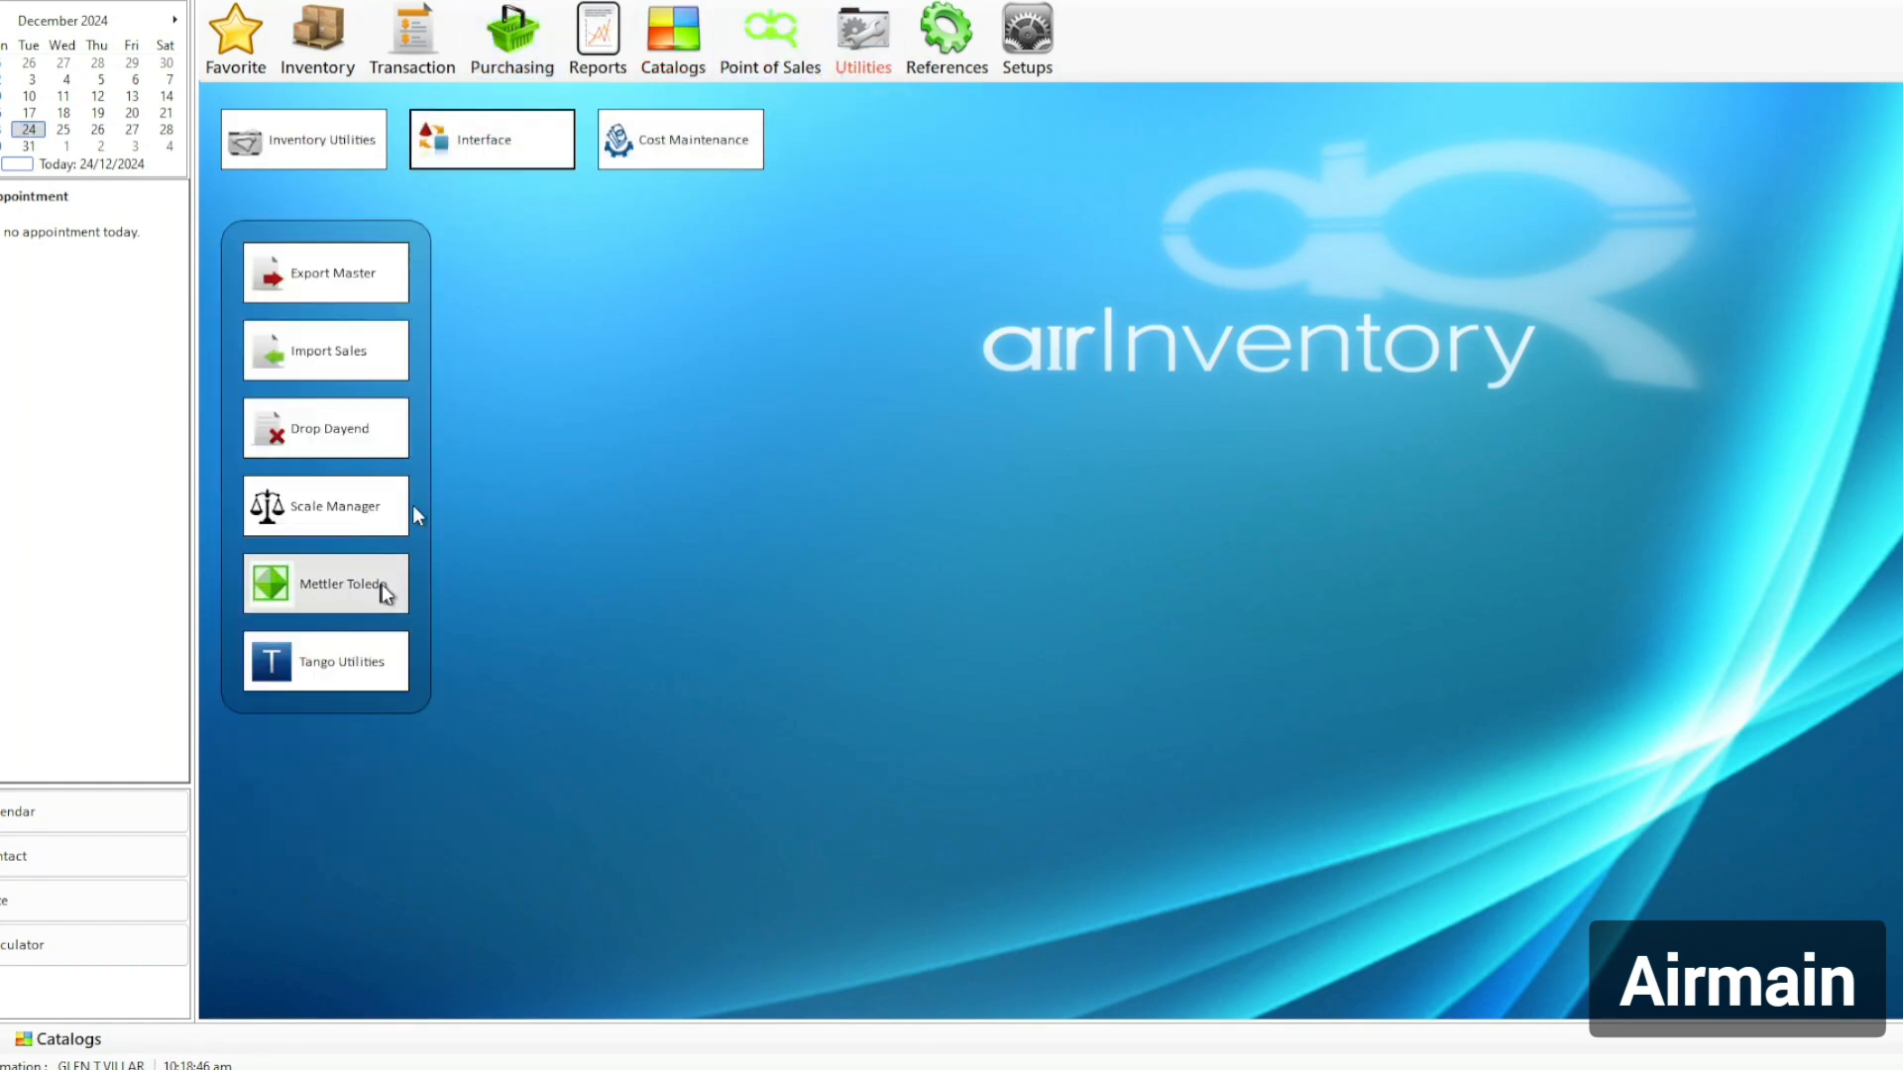
{"action": "left_click", "coordinate": [365, 671]}
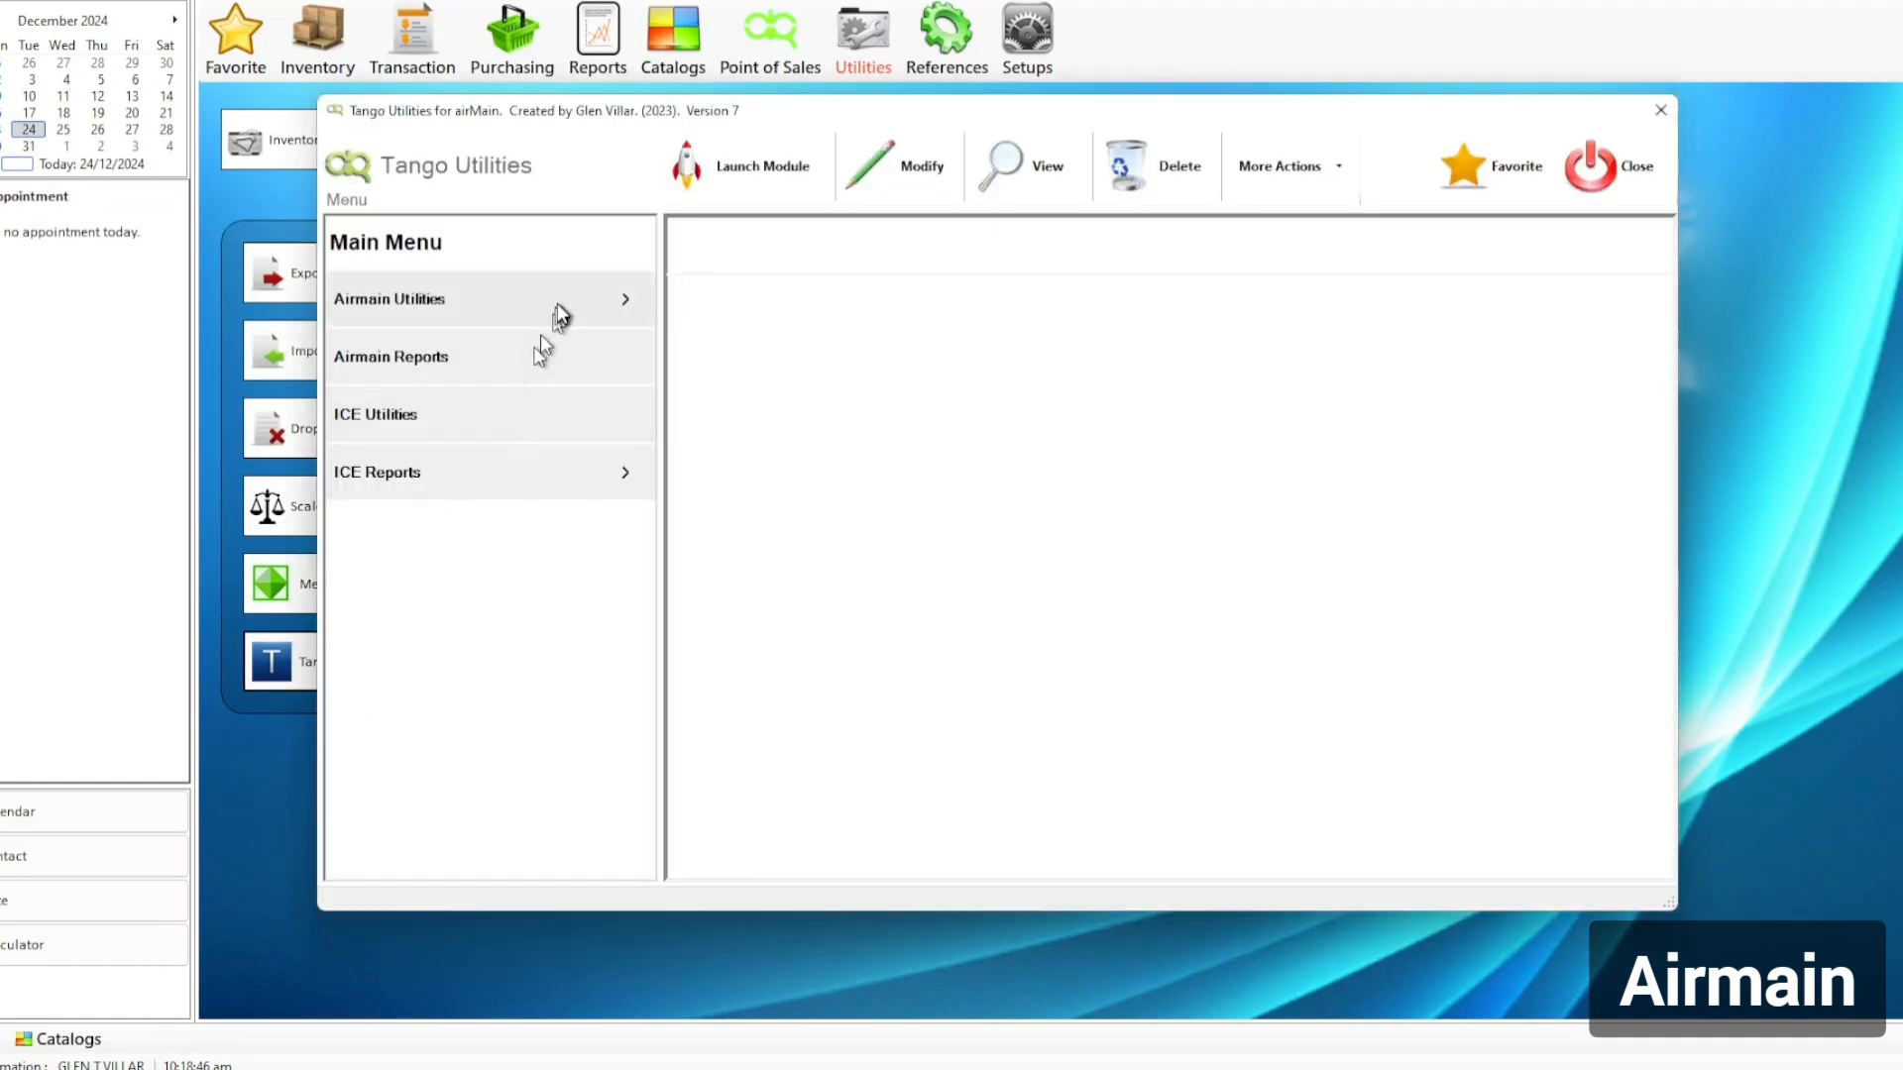
{"action": "left_click", "coordinate": [562, 297]}
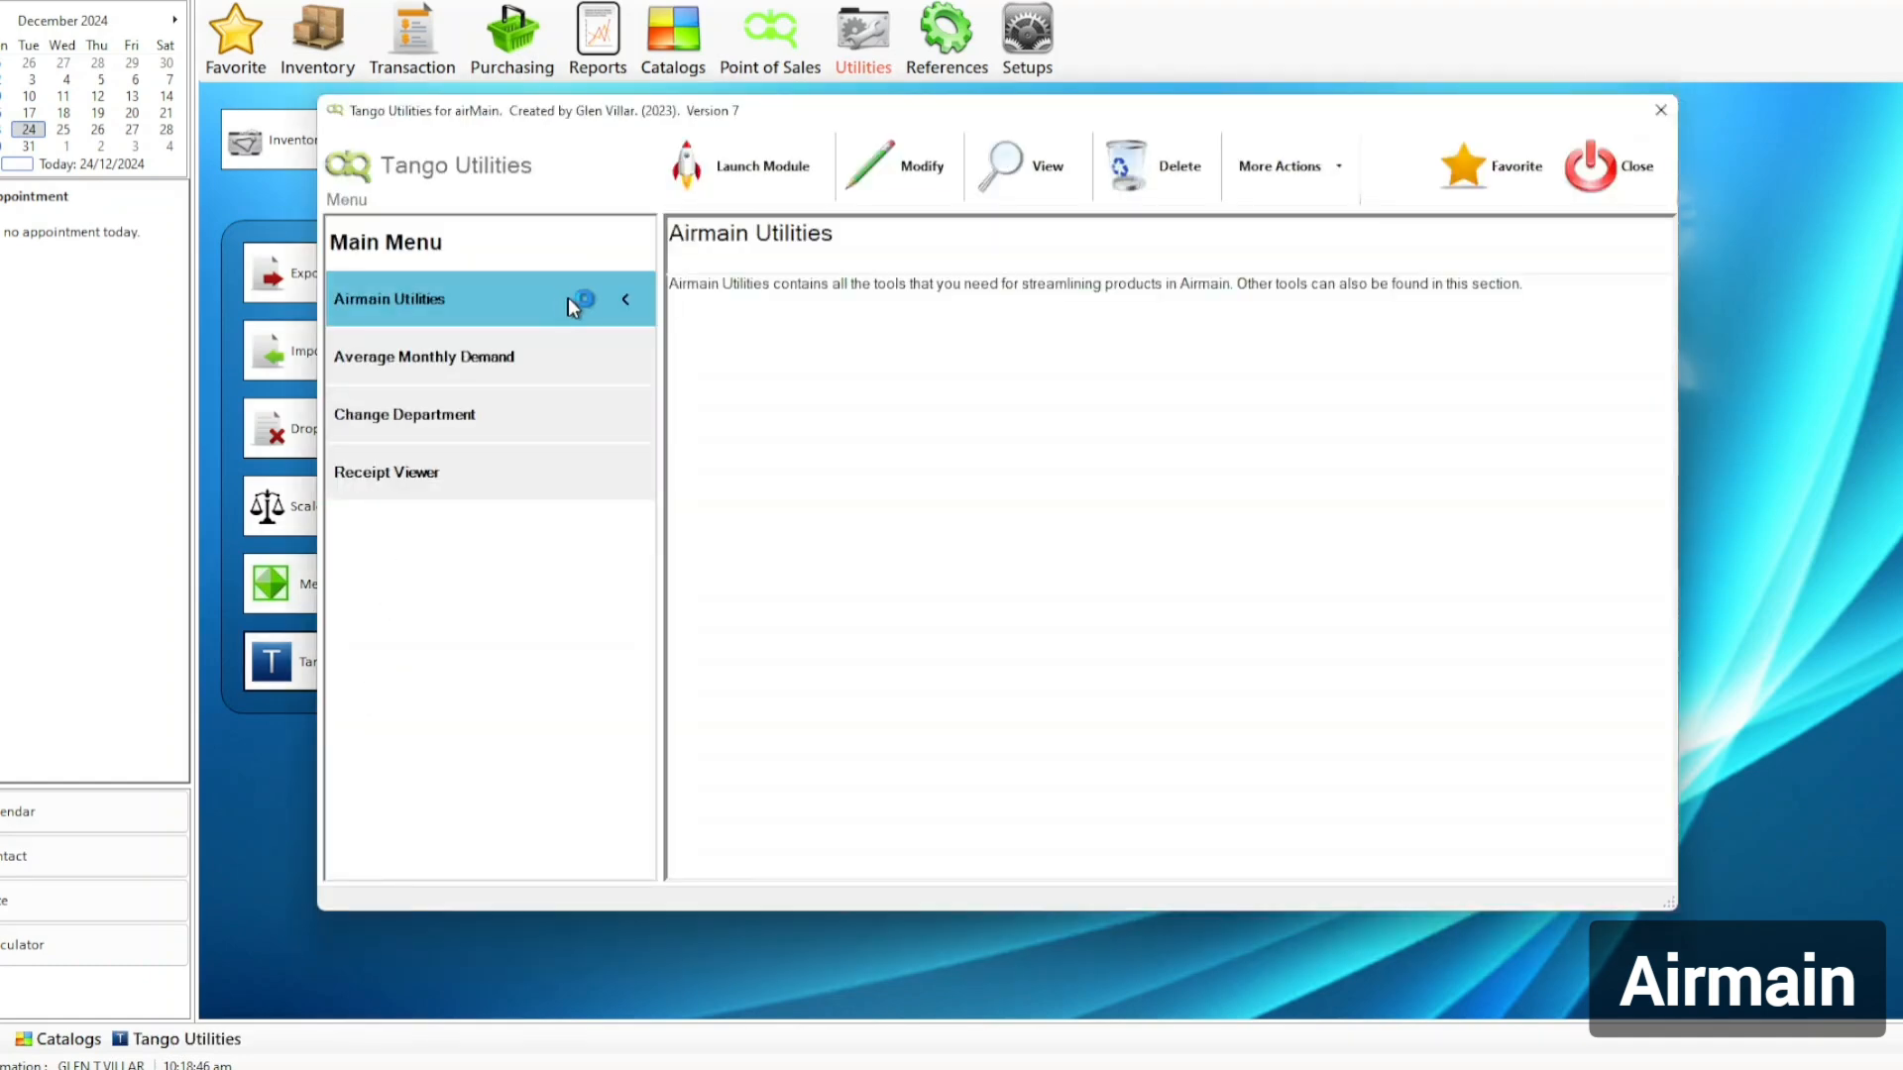
{"action": "left_click", "coordinate": [480, 420]}
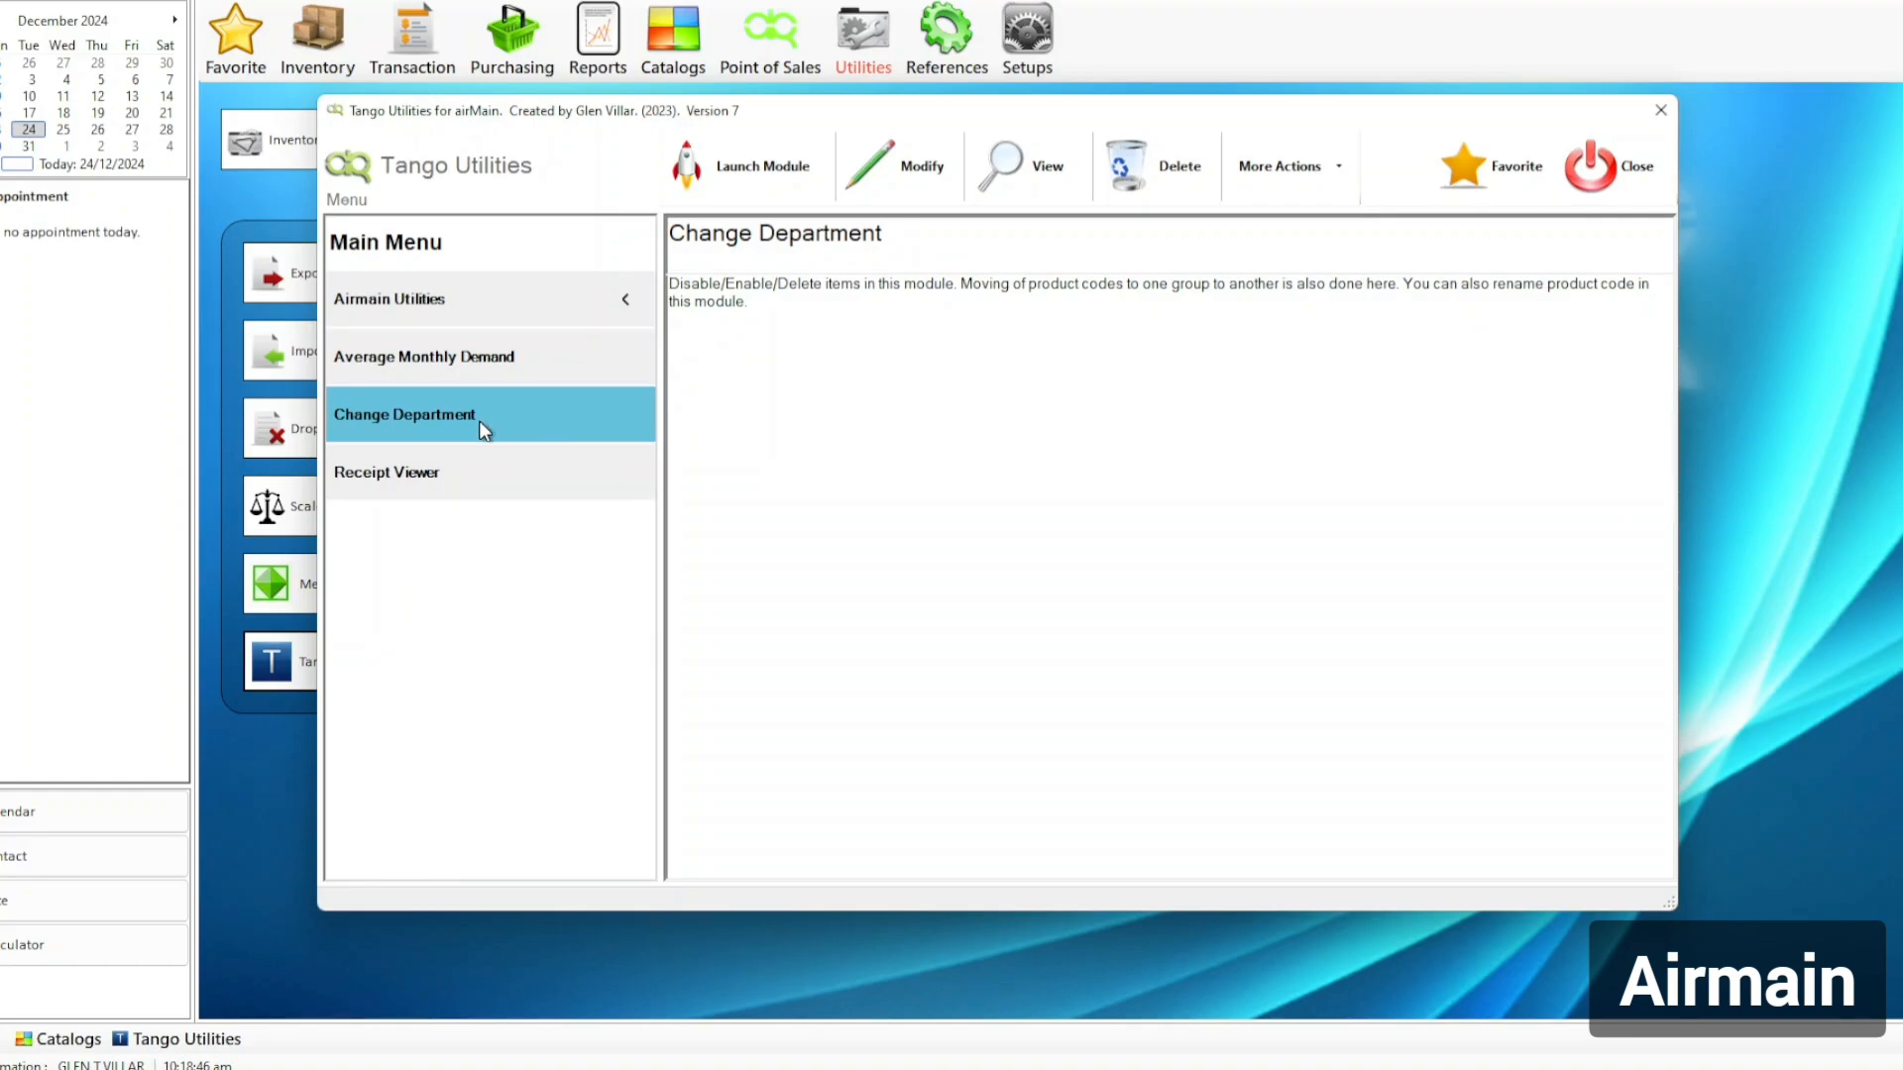
Launch the Change Department module, then return to the BABY workbook.
{"action": "left_click", "coordinate": [770, 178]}
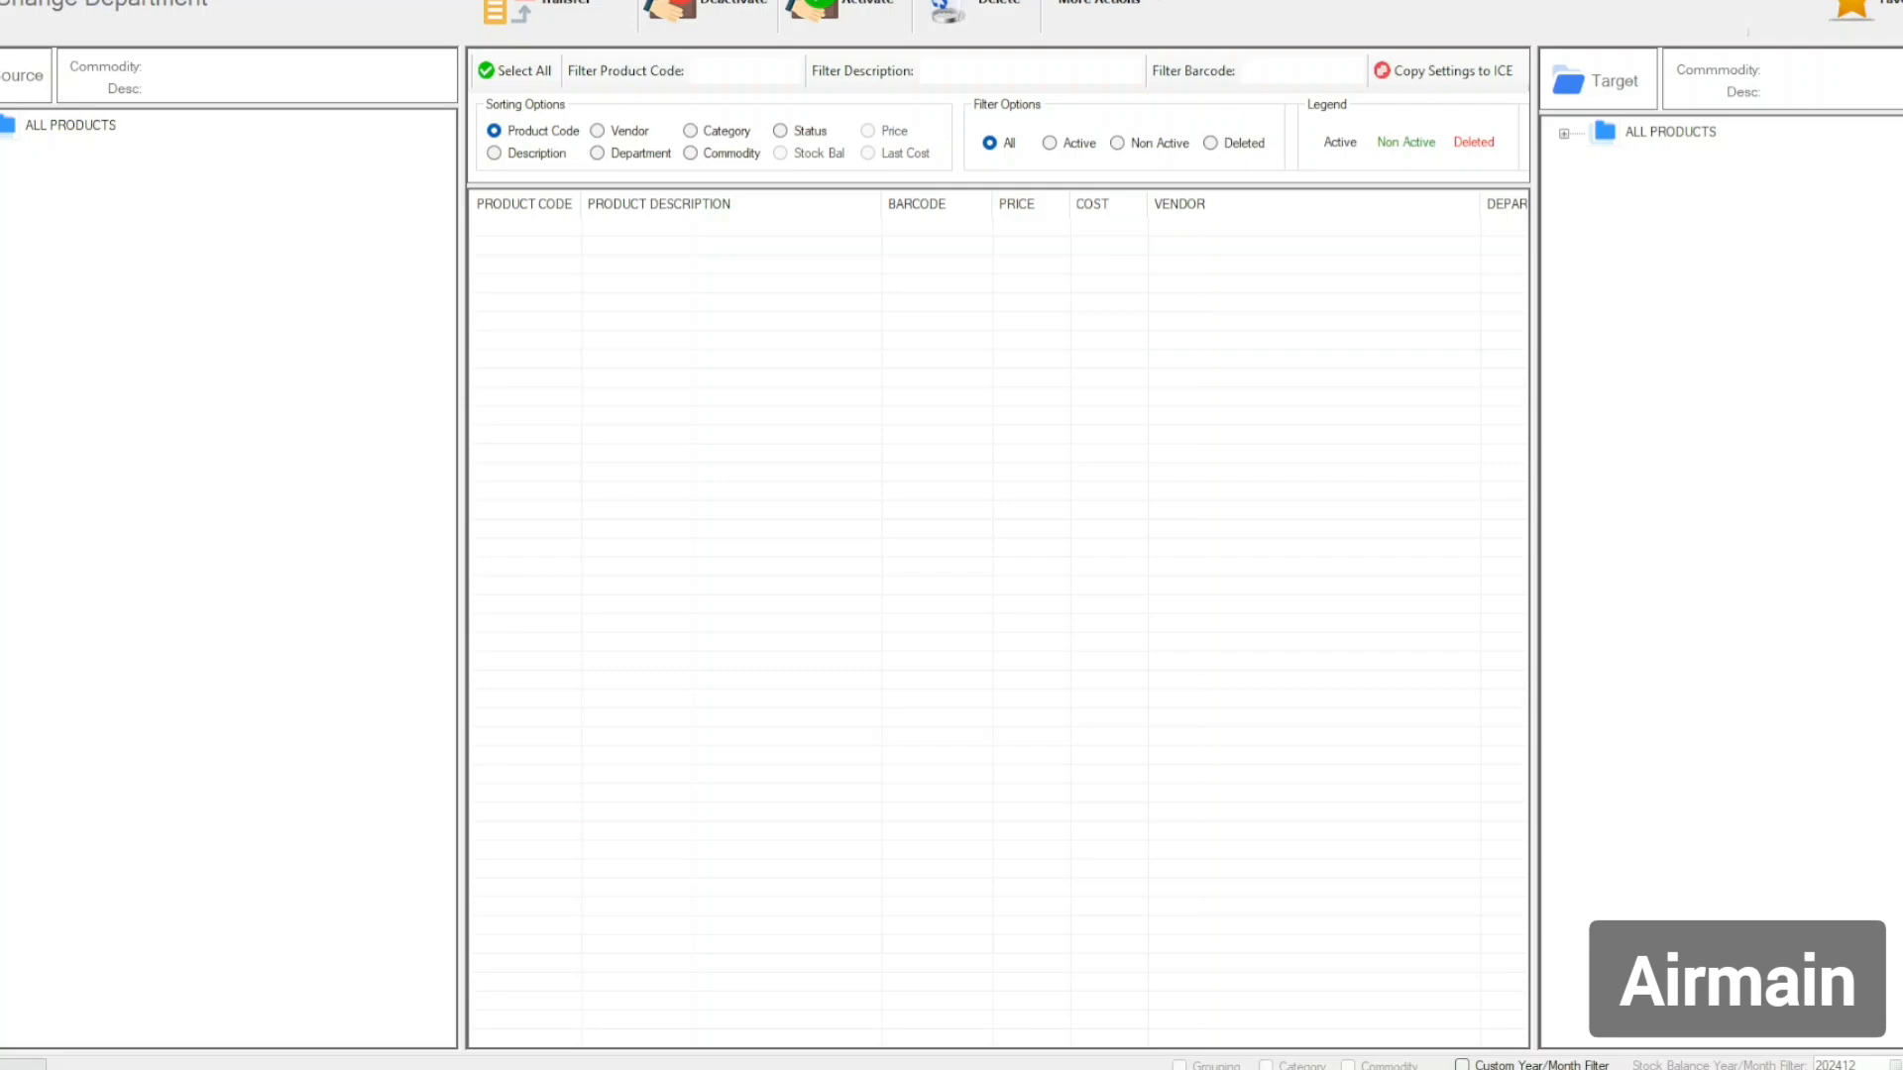
{"action": "key", "text": "alt+Tab"}
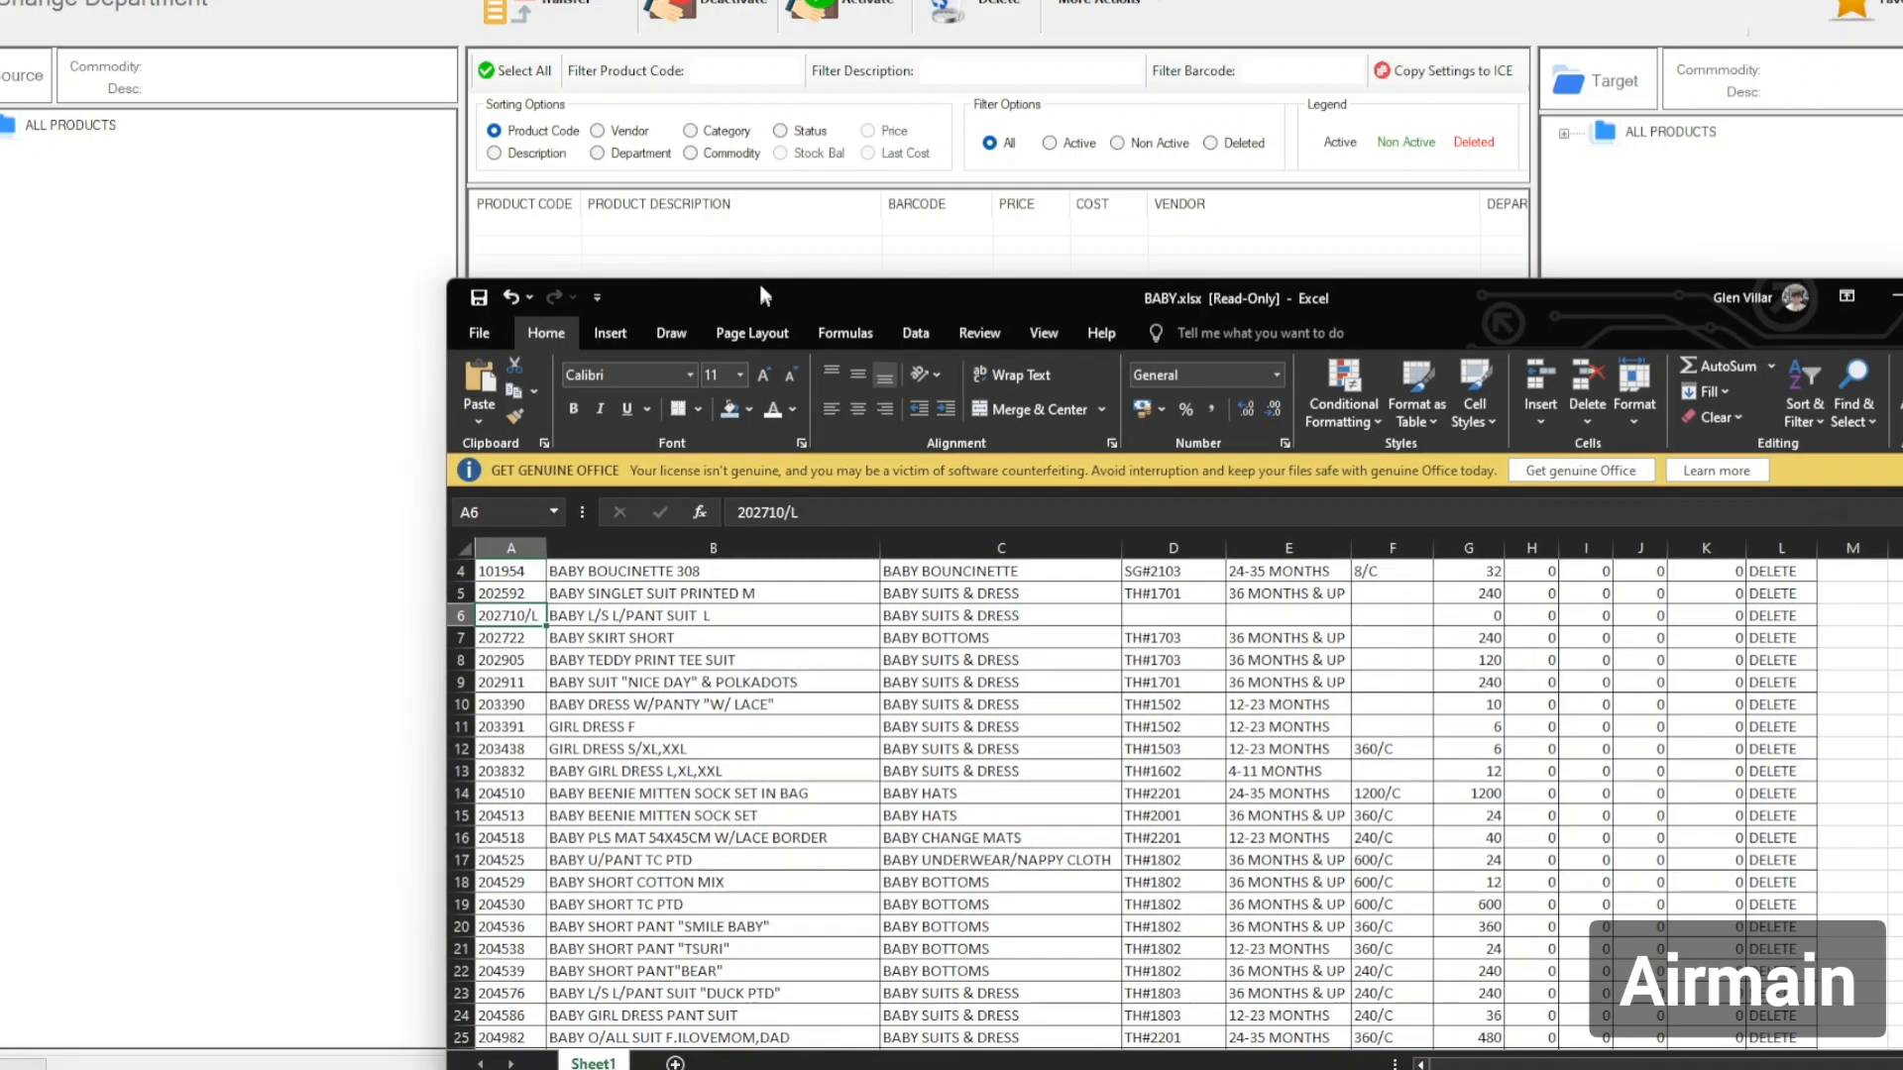
Maximise the BABY workbook and start Save As on drive Disk 3 1 (H:).
{"action": "double_click", "coordinate": [913, 296]}
{"action": "left_click", "coordinate": [1143, 240]}
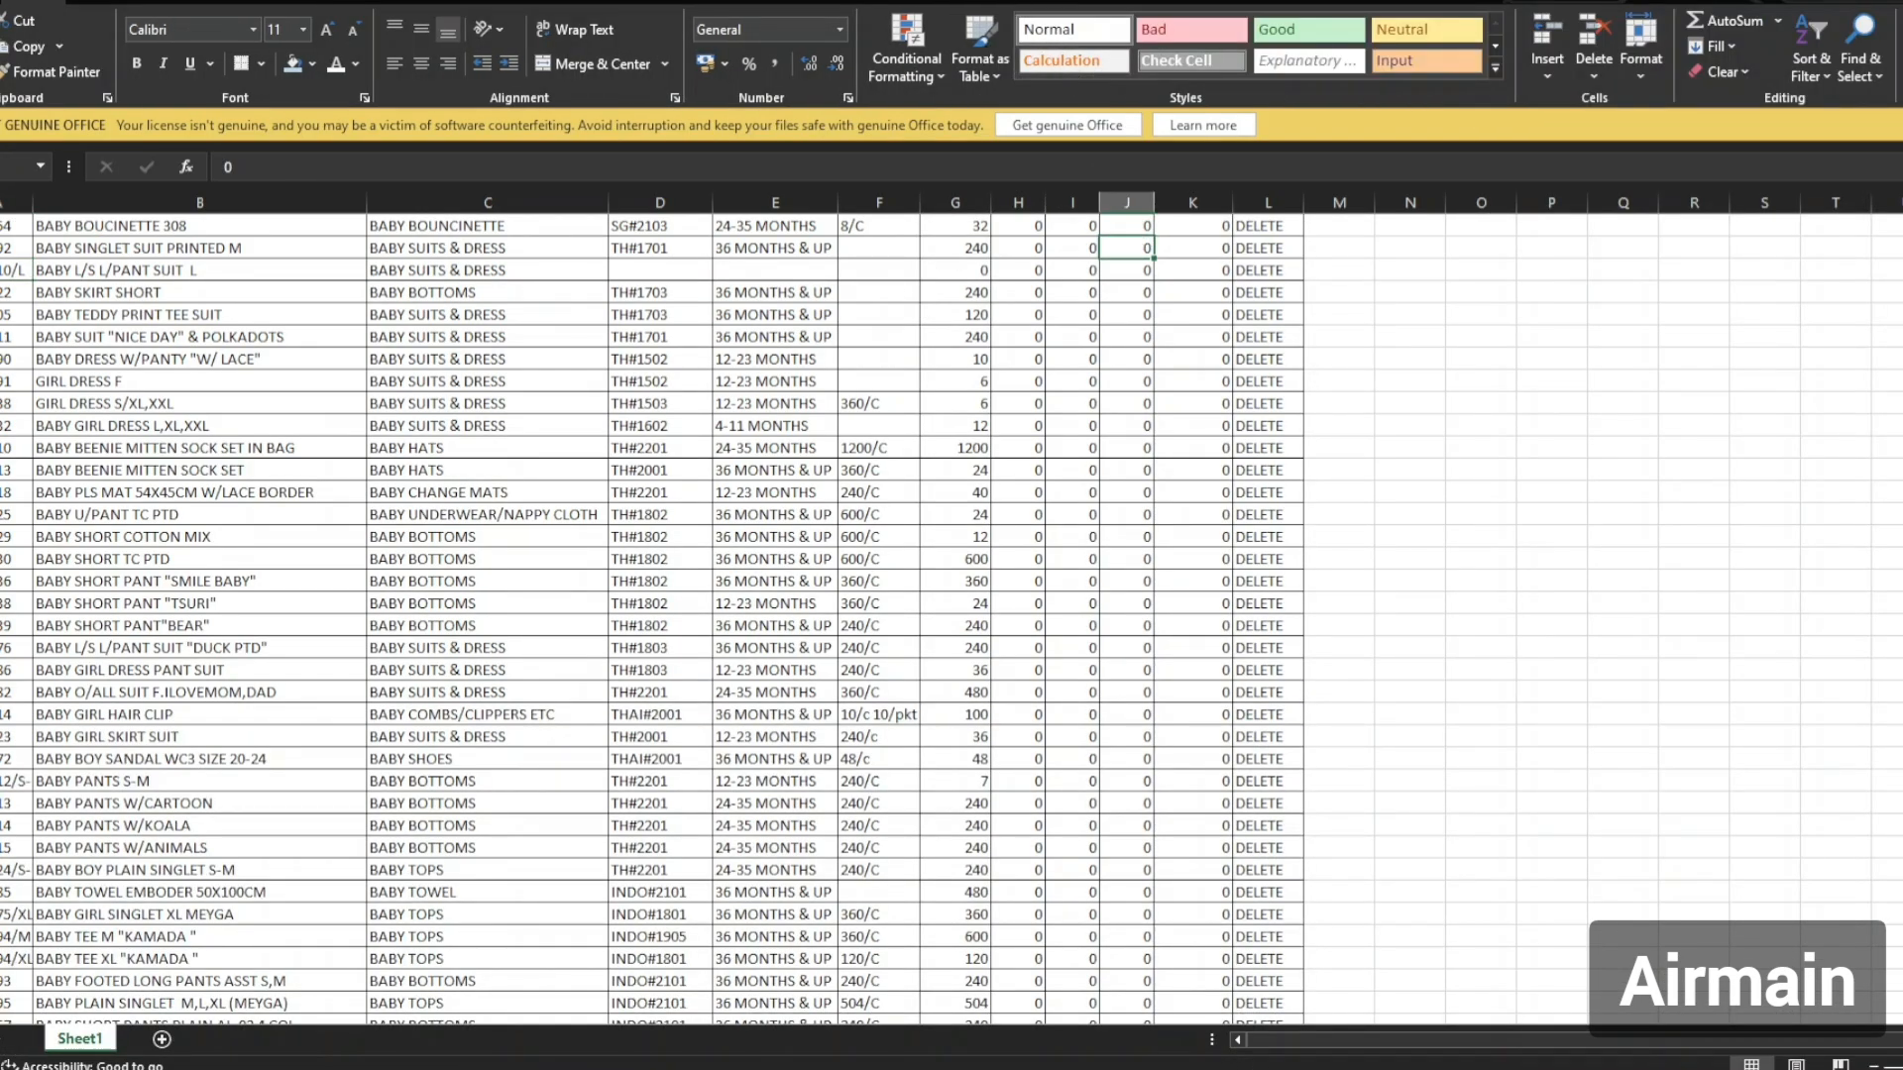
{"action": "left_click", "coordinate": [3, 2]}
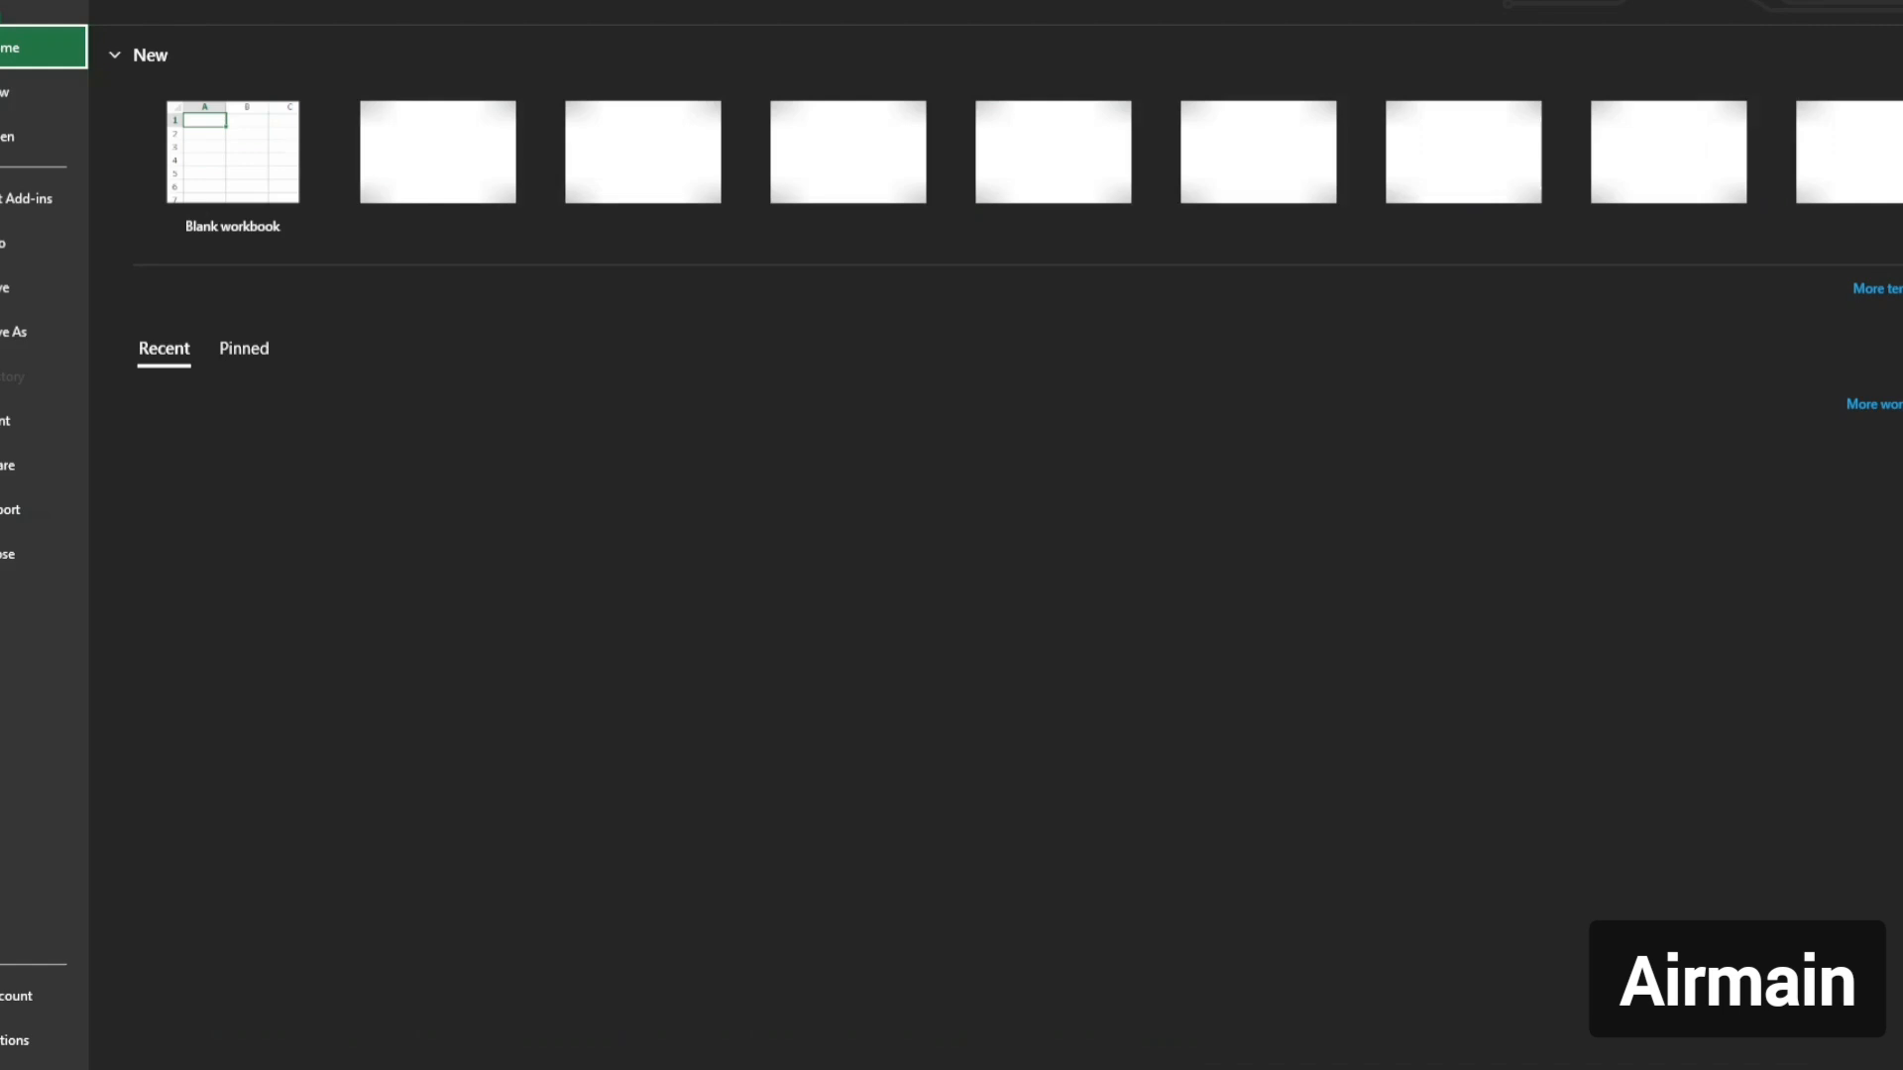
{"action": "left_click", "coordinate": [46, 335]}
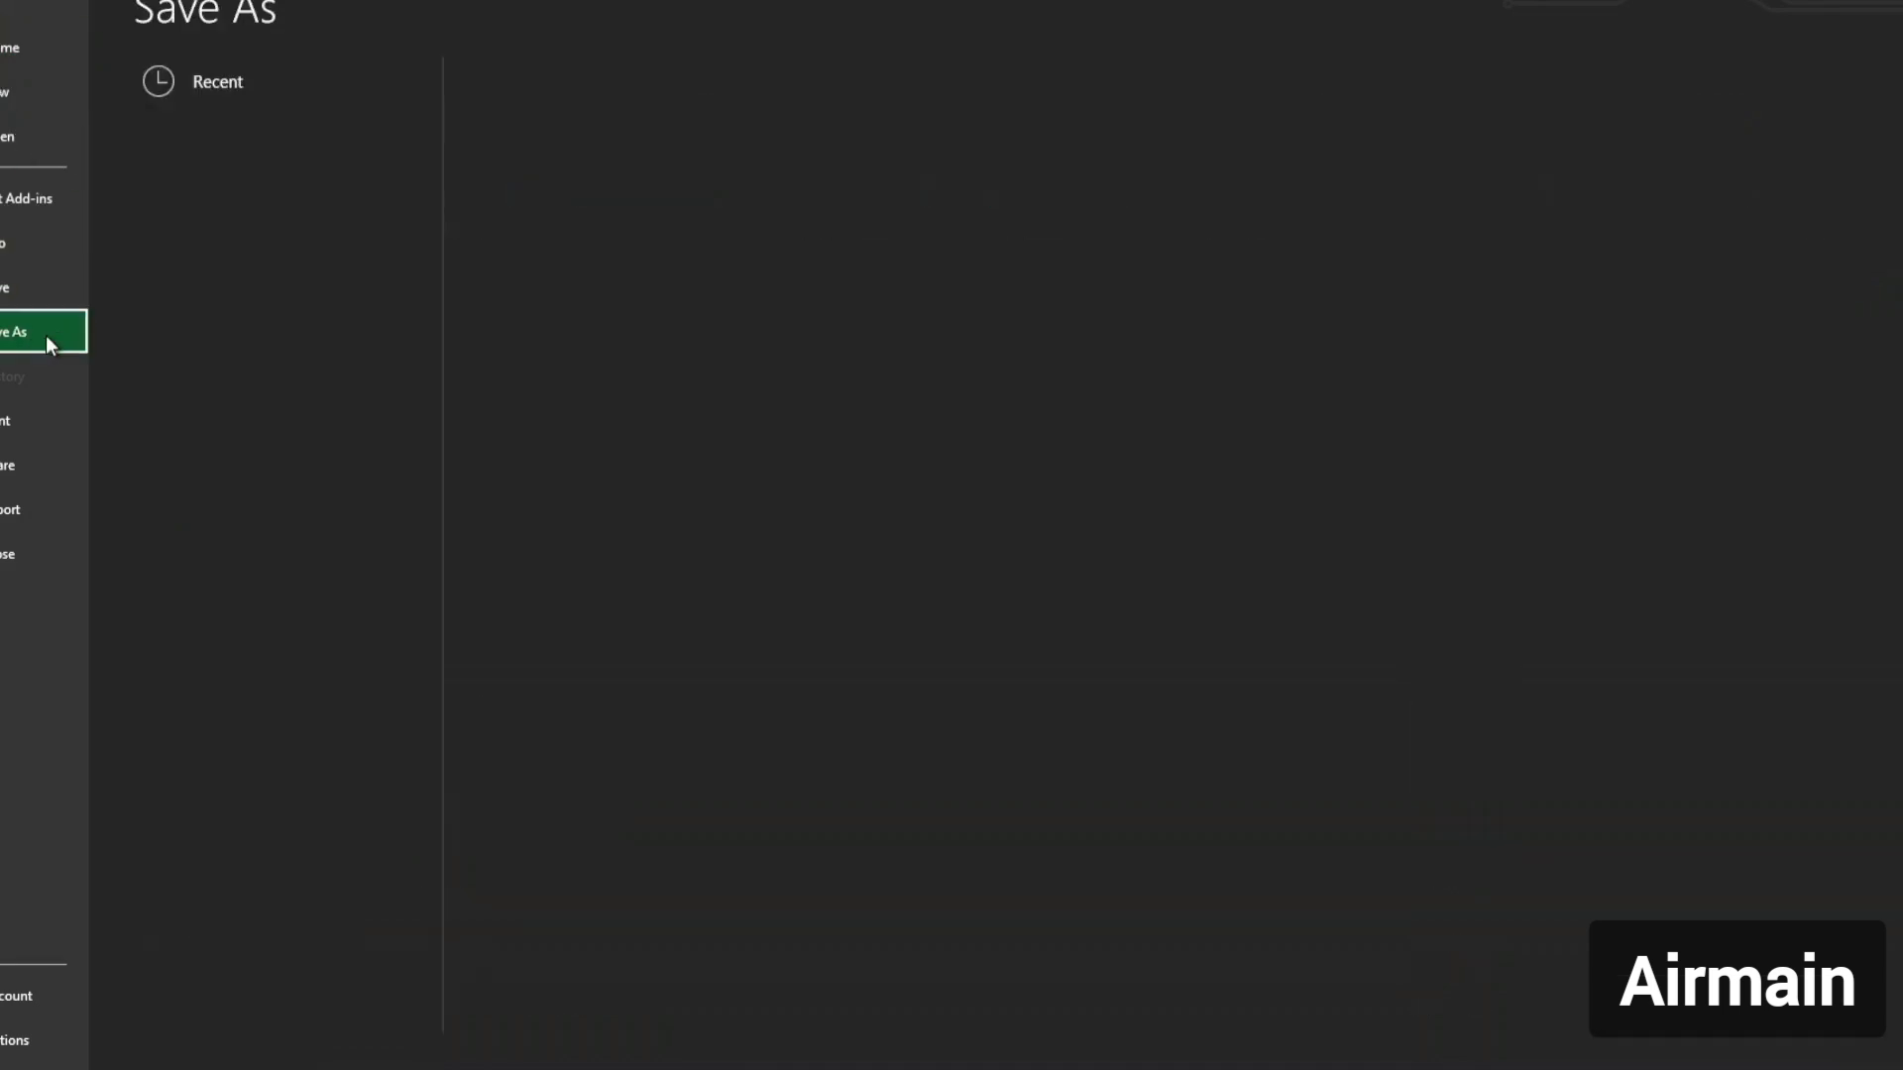
{"action": "left_click", "coordinate": [242, 485]}
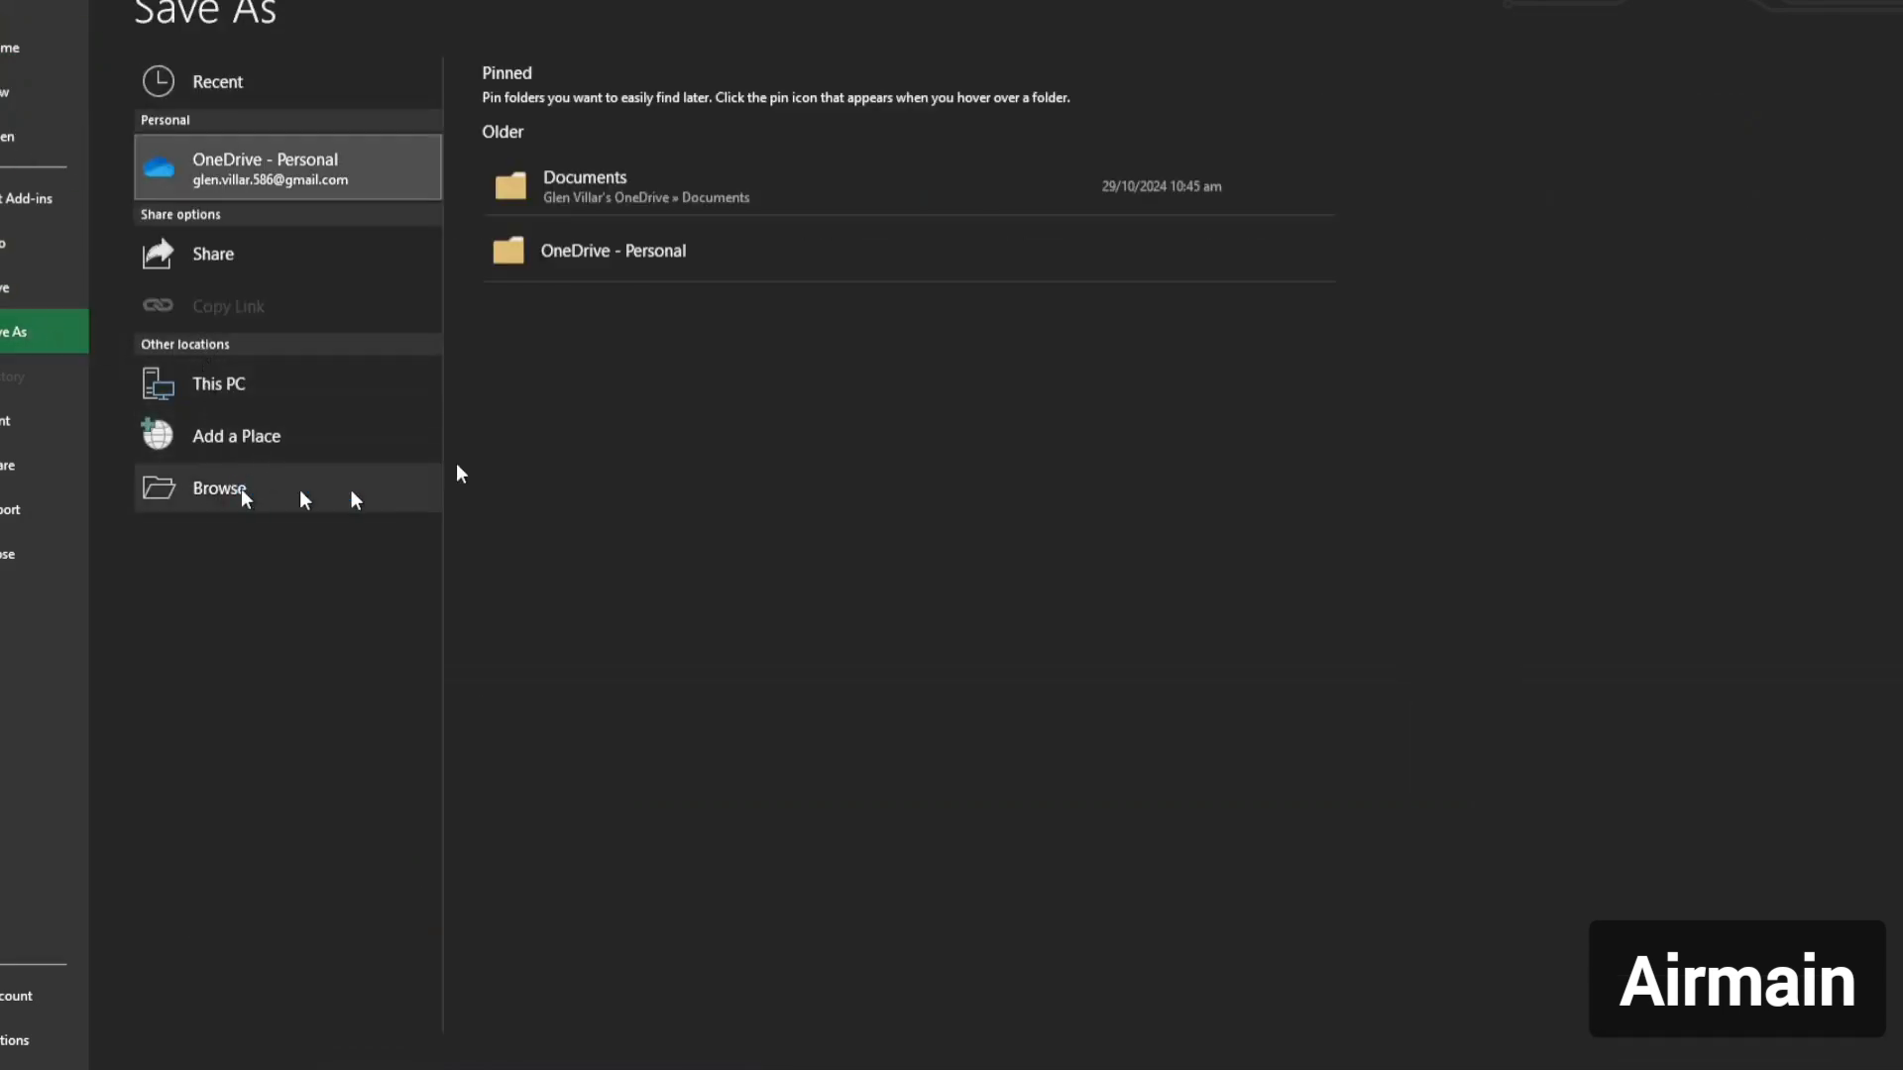
{"action": "scroll", "coordinate": [192, 507], "scroll_direction": "down", "scroll_amount": 3}
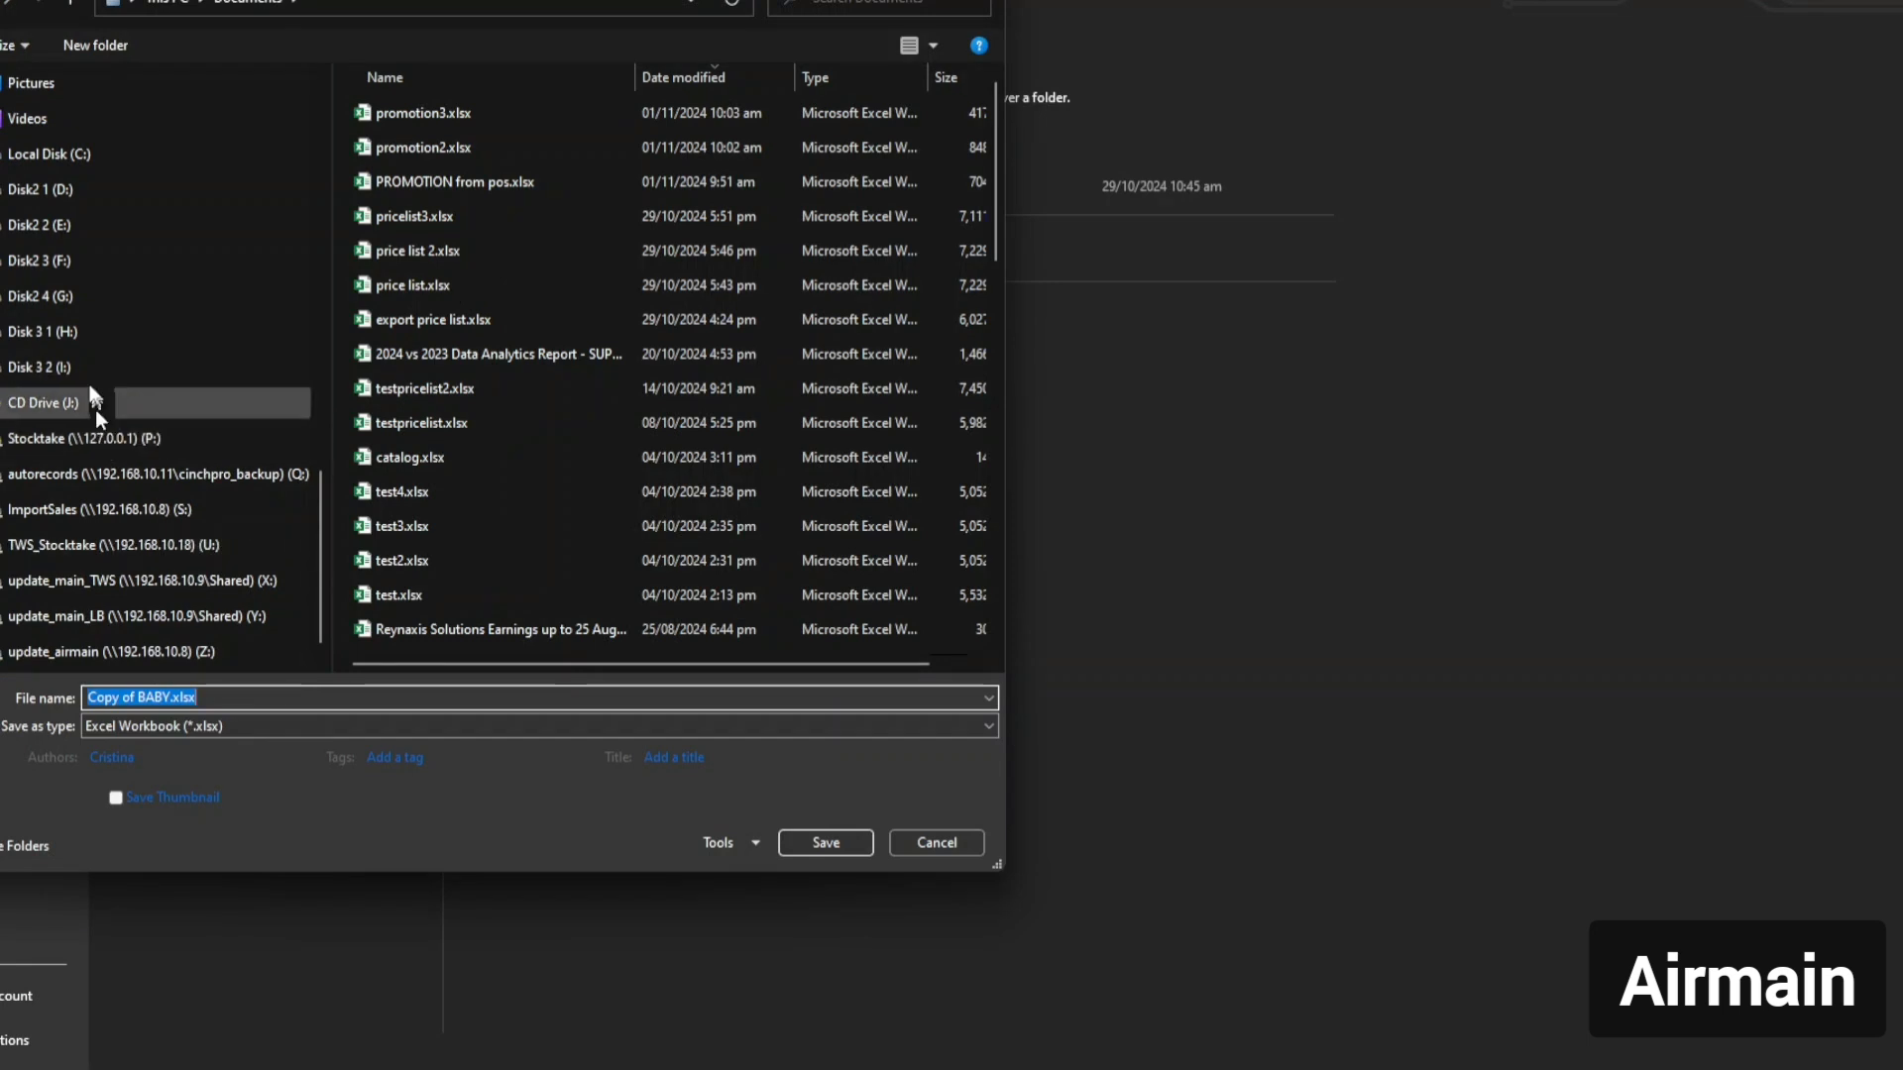
{"action": "left_click", "coordinate": [172, 339]}
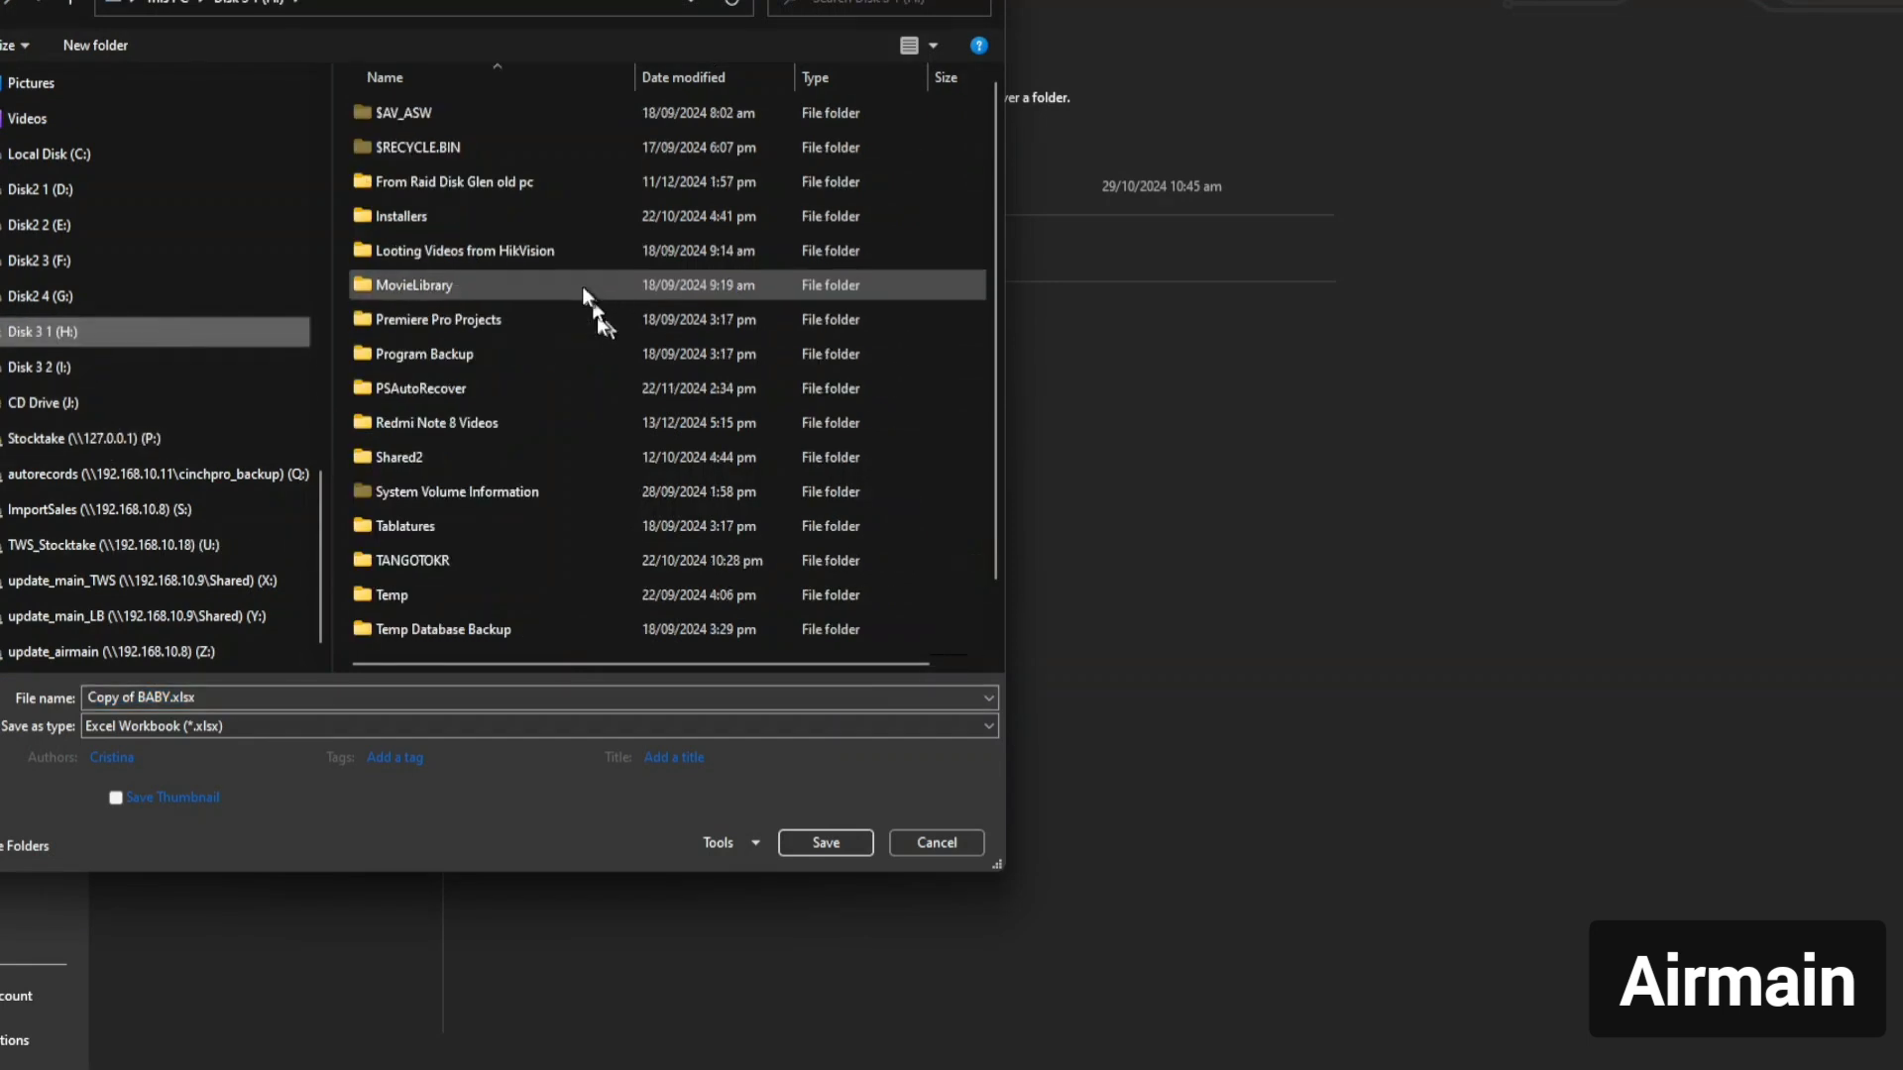
Save it as Copy of BABY.xlsx in GFiles\For Deactivation, then move Excel aside.
{"action": "left_click", "coordinate": [509, 186]}
{"action": "double_click", "coordinate": [509, 186]}
{"action": "scroll", "coordinate": [502, 297], "scroll_direction": "down", "scroll_amount": 10}
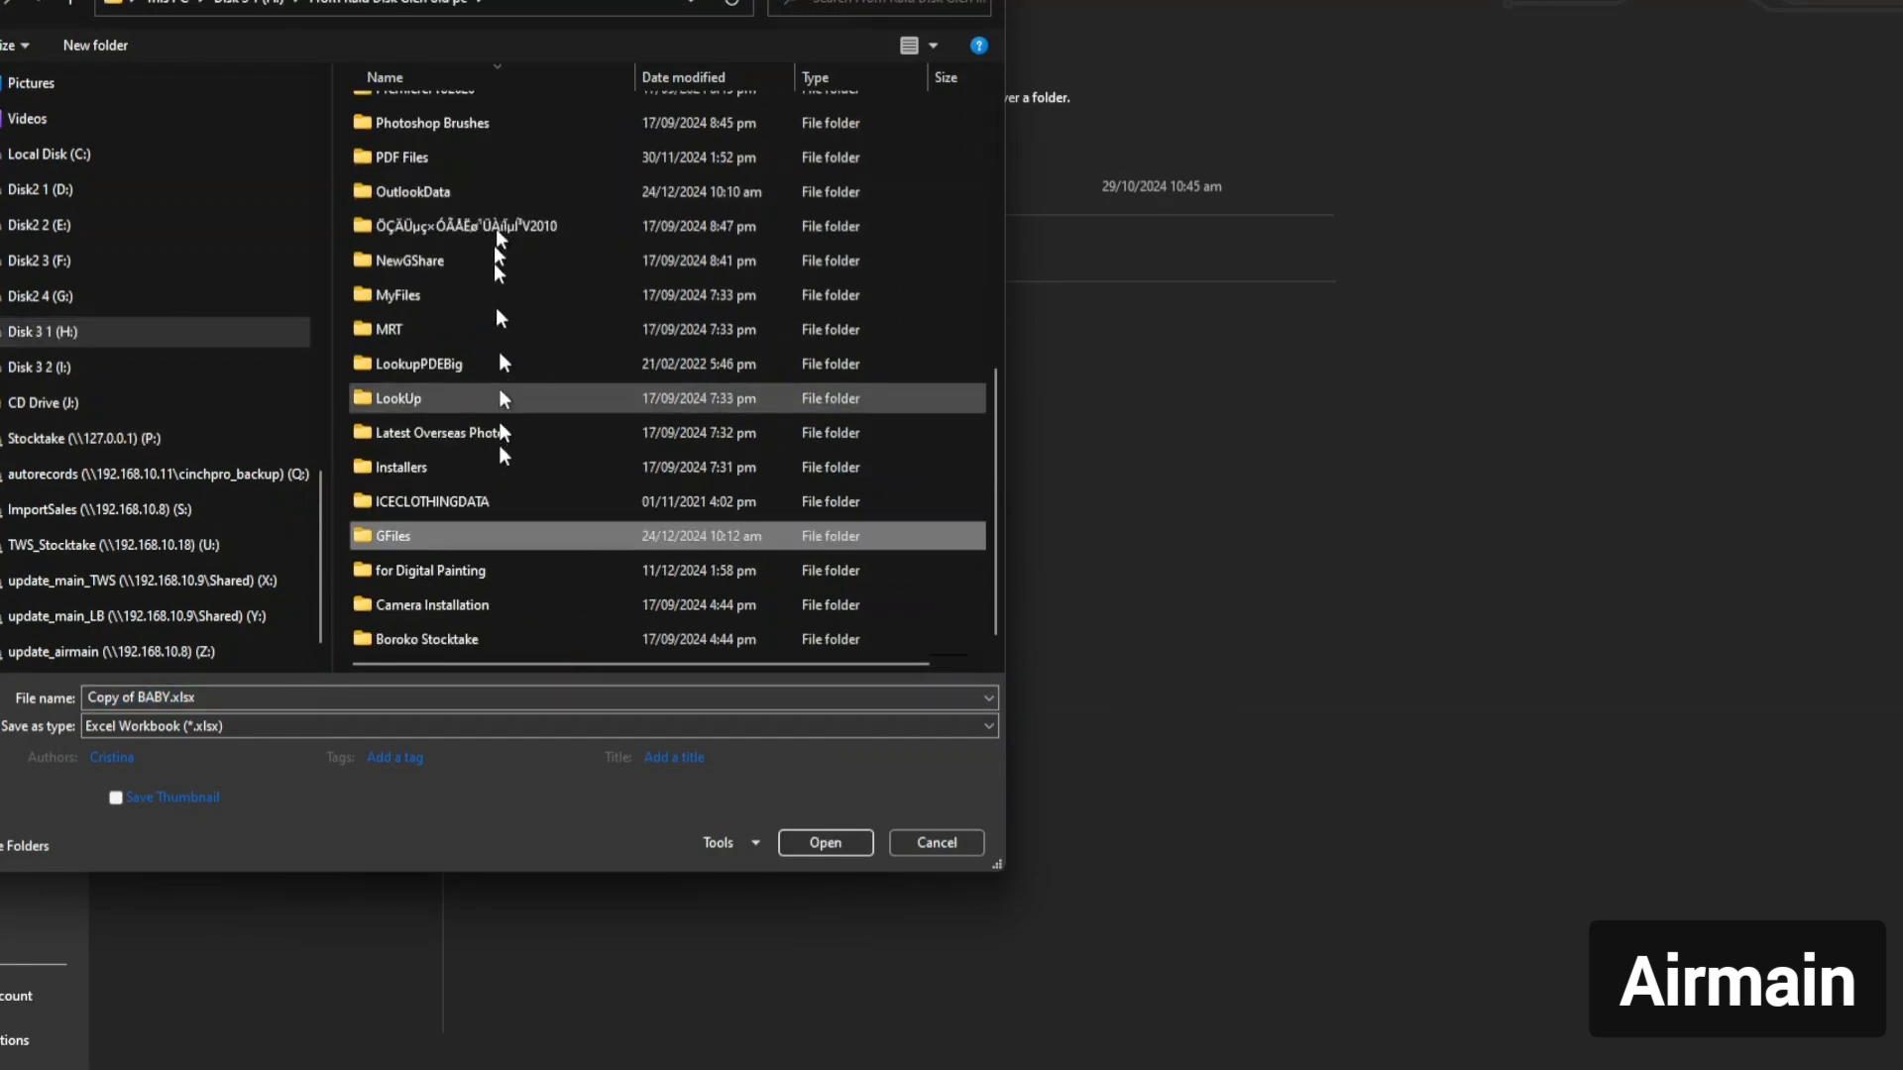
{"action": "double_click", "coordinate": [430, 539]}
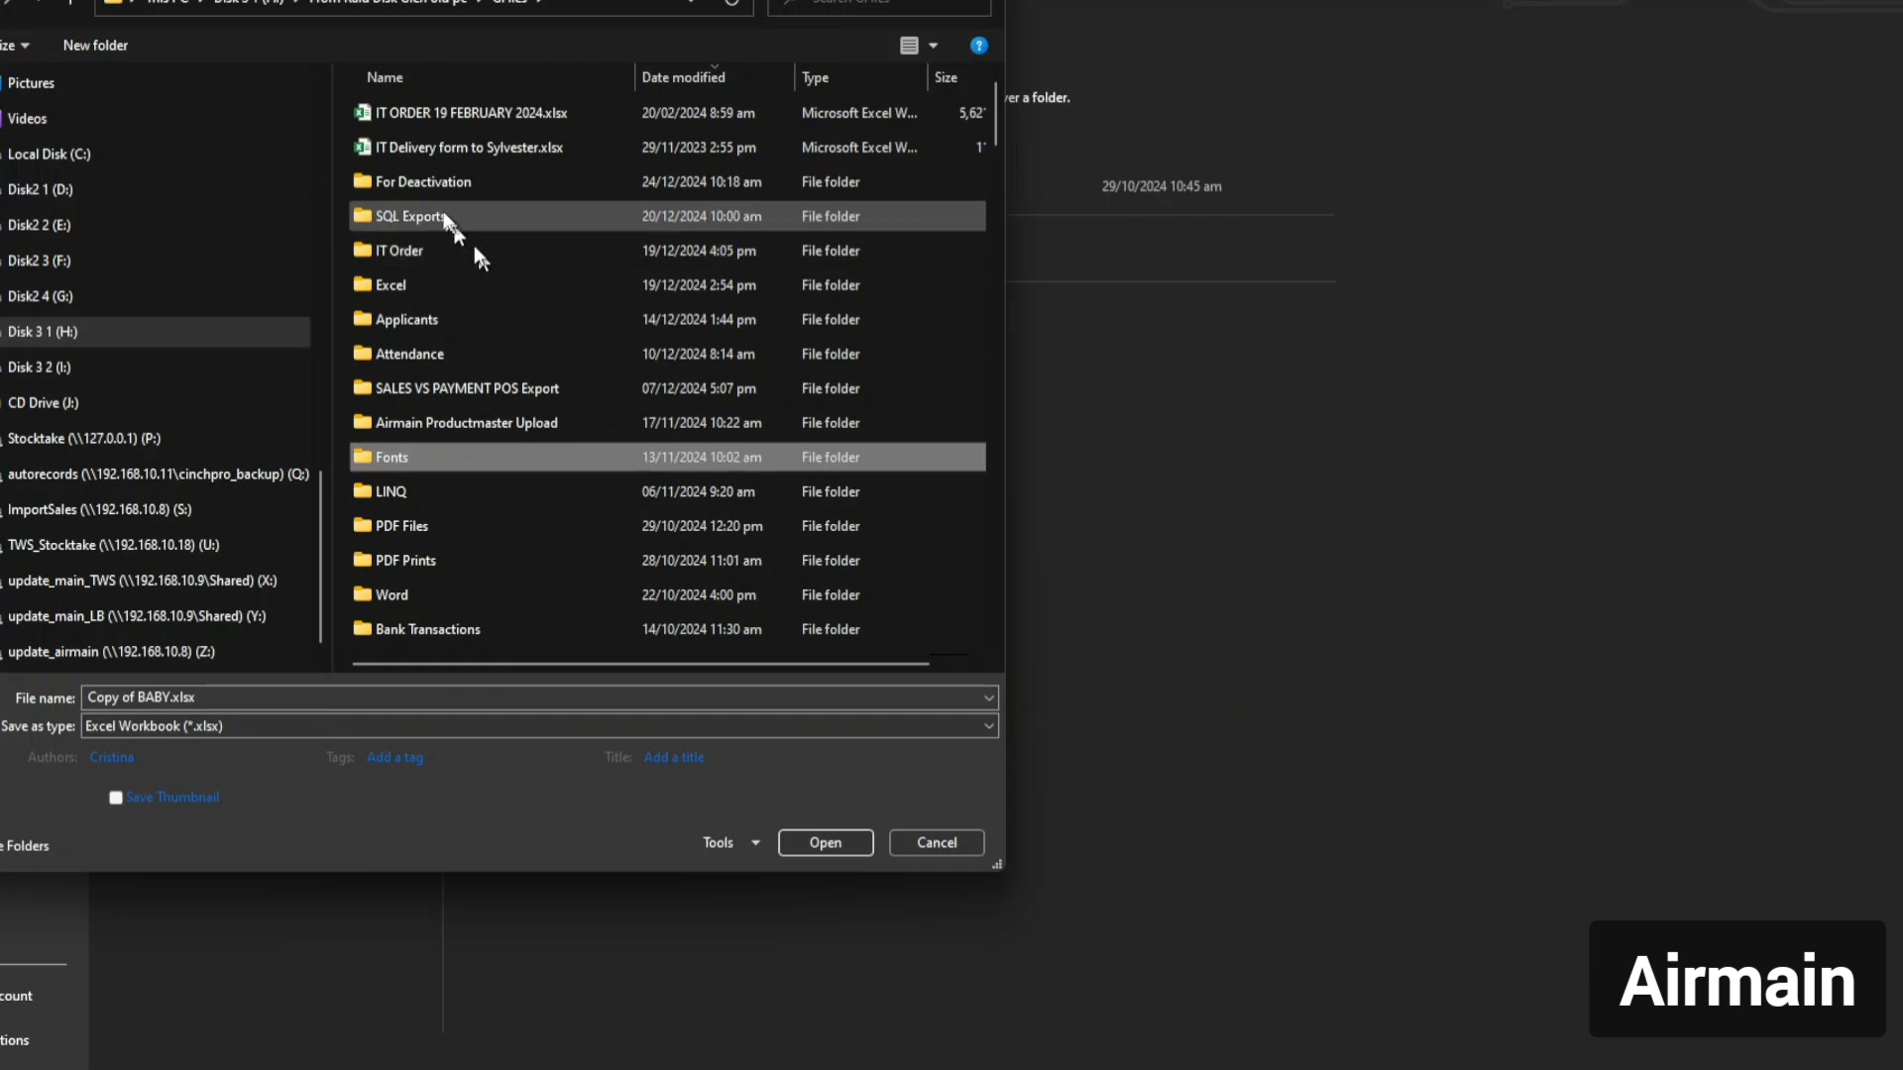
{"action": "double_click", "coordinate": [425, 182]}
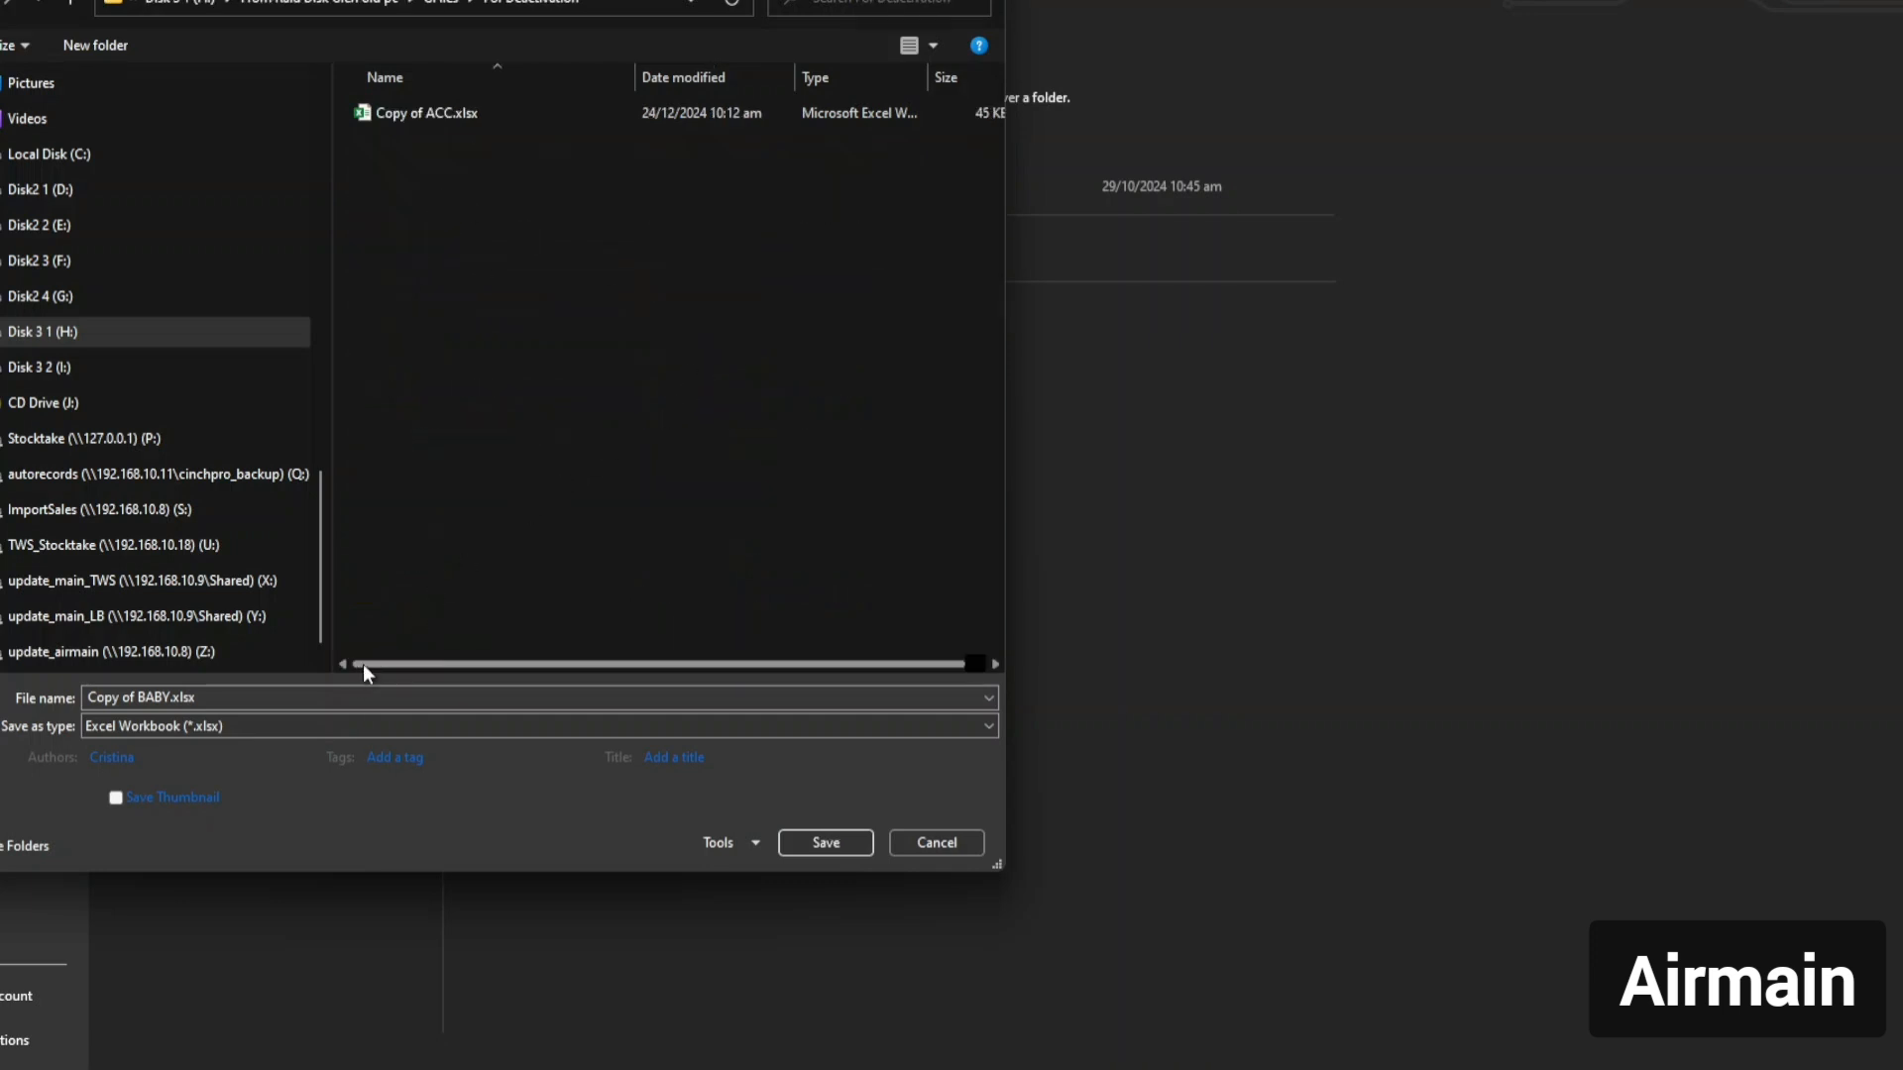
{"action": "left_click", "coordinate": [828, 845]}
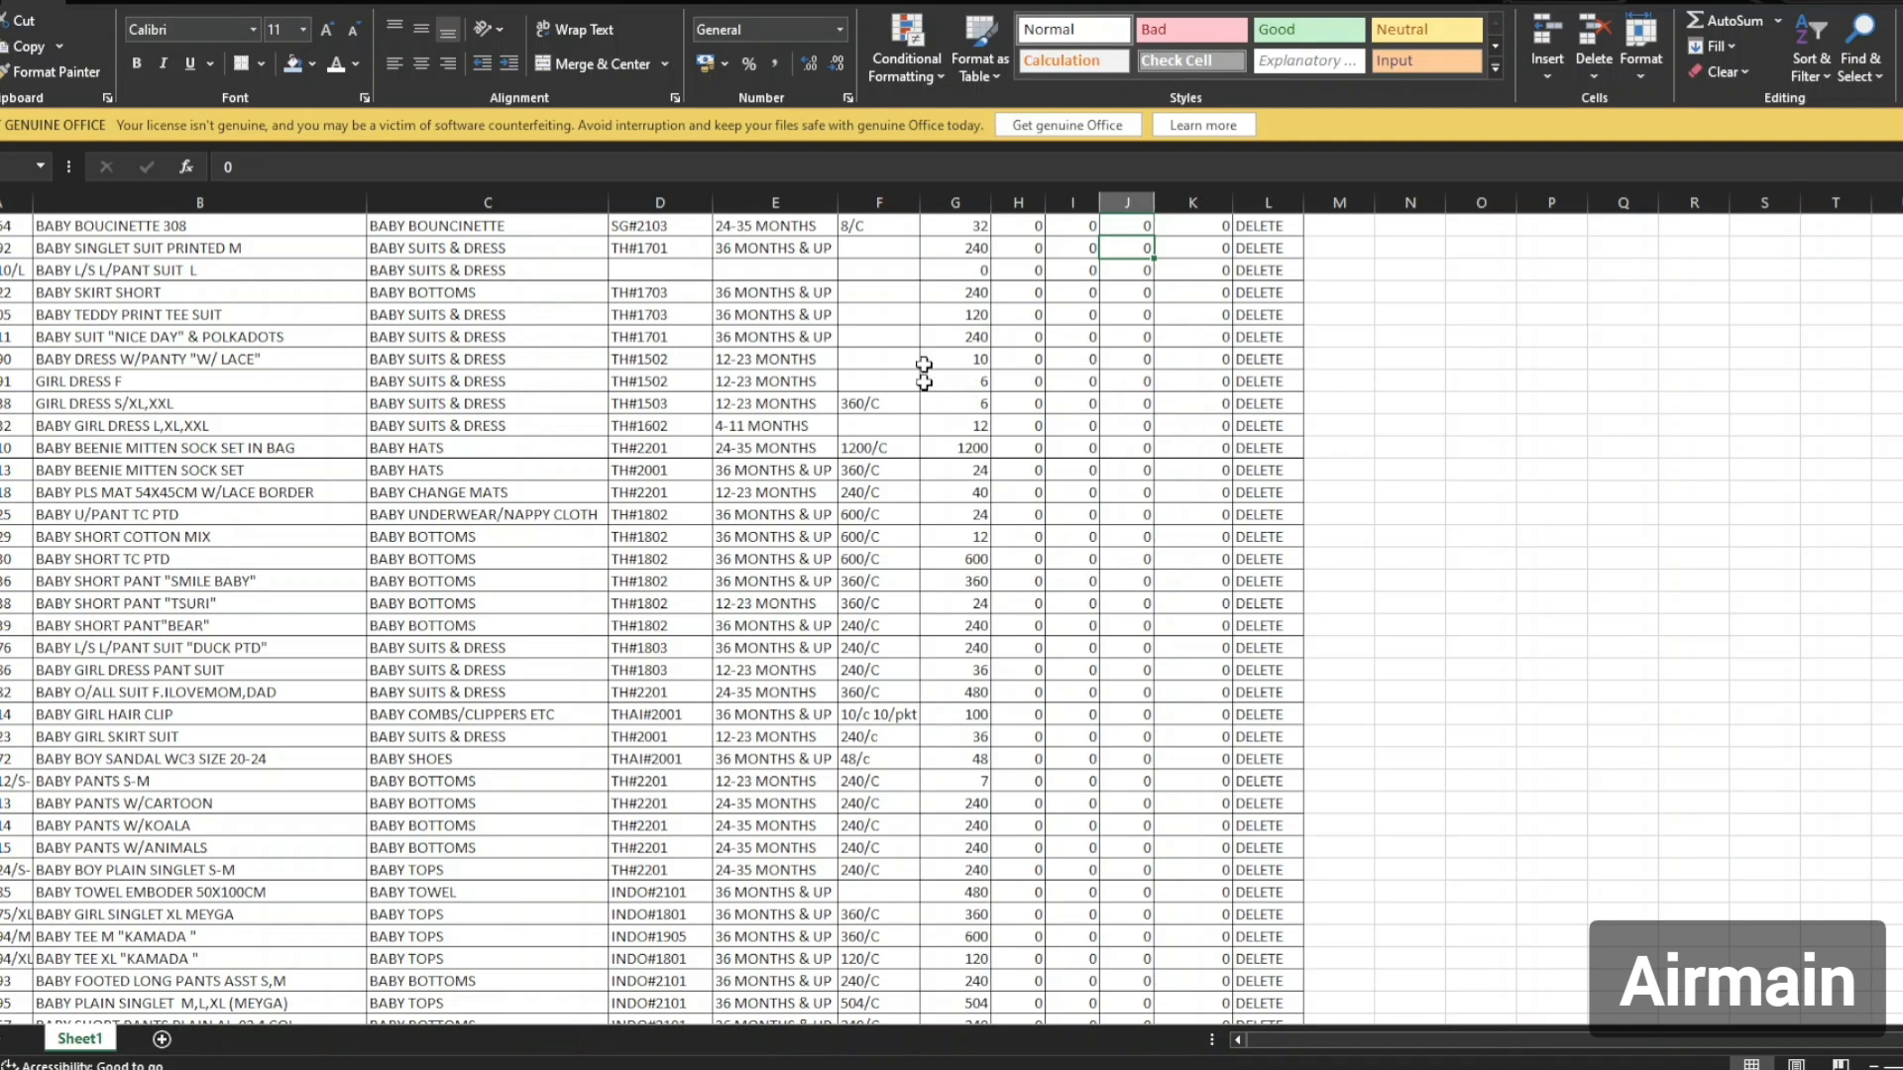
{"action": "scroll", "coordinate": [955, 283], "scroll_direction": "up", "scroll_amount": 2}
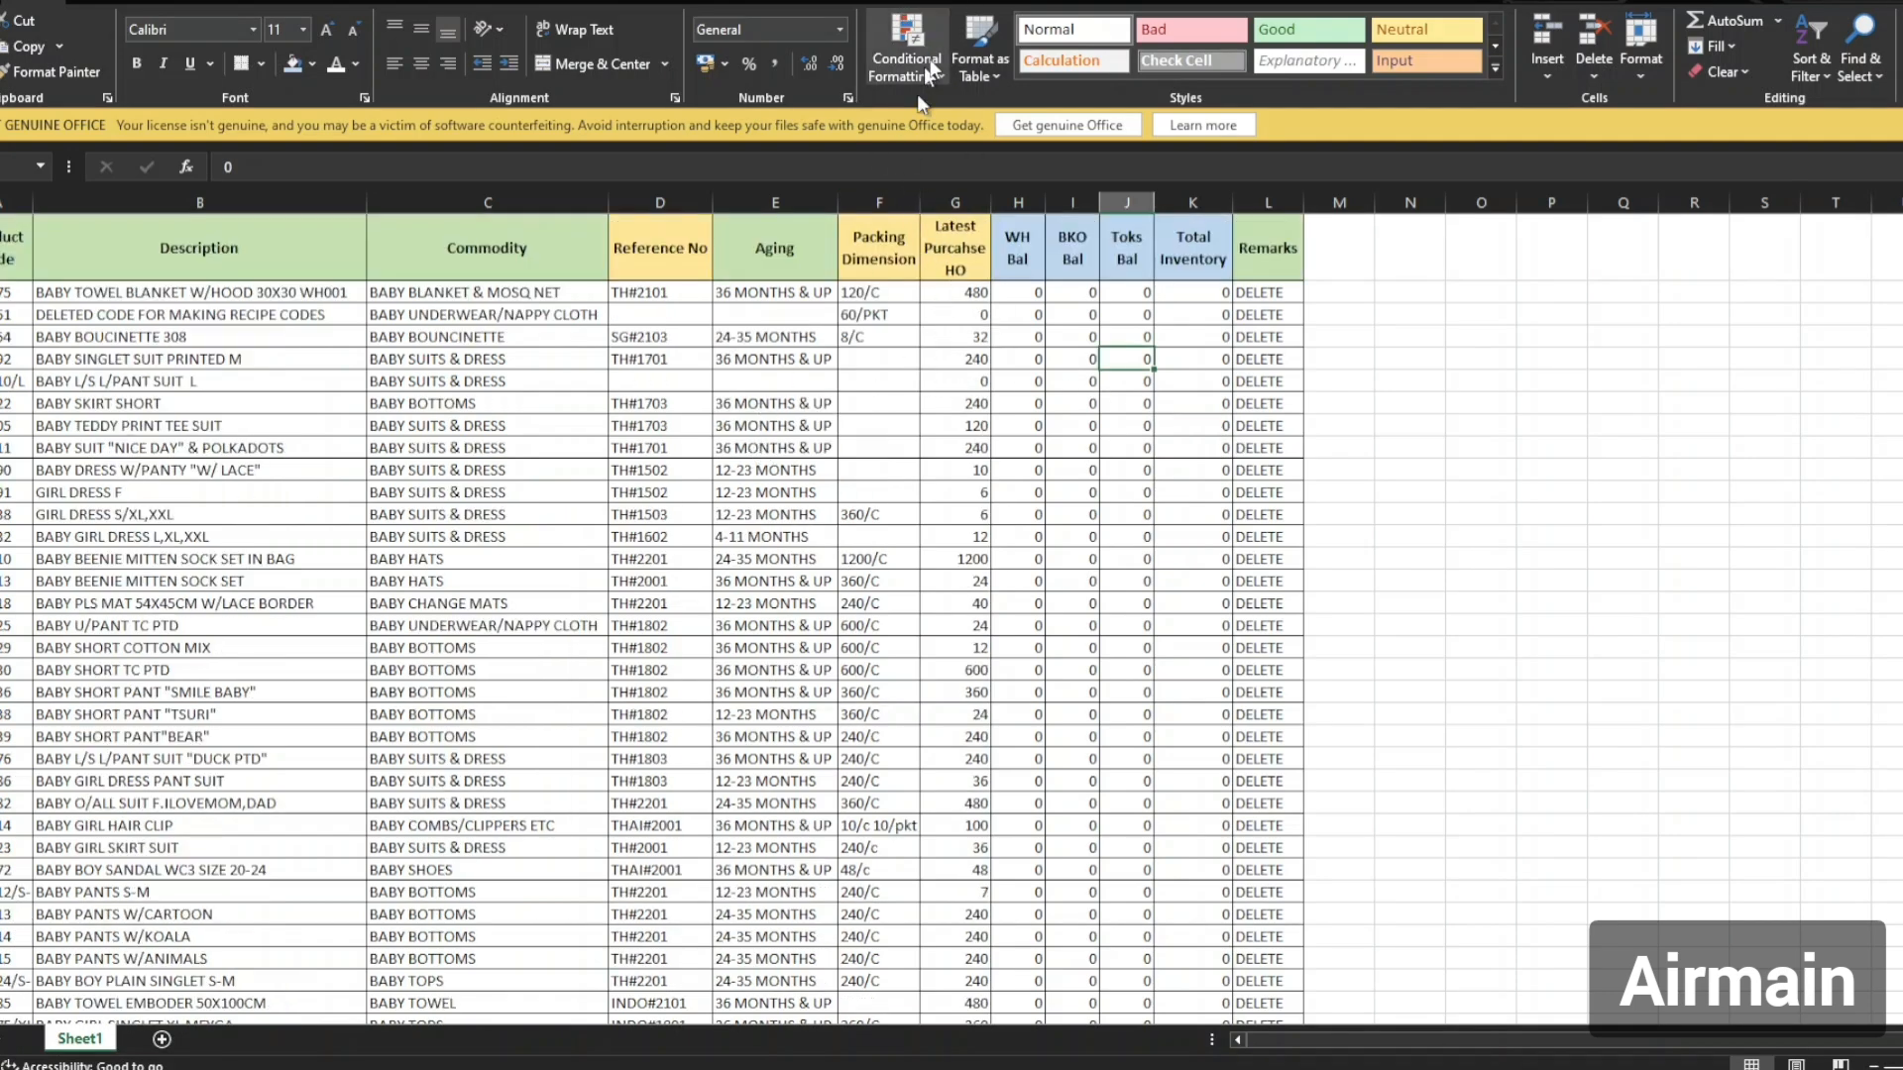
{"action": "left_click_drag", "start_coordinate": [1140, 2], "coordinate": [1898, 277]}
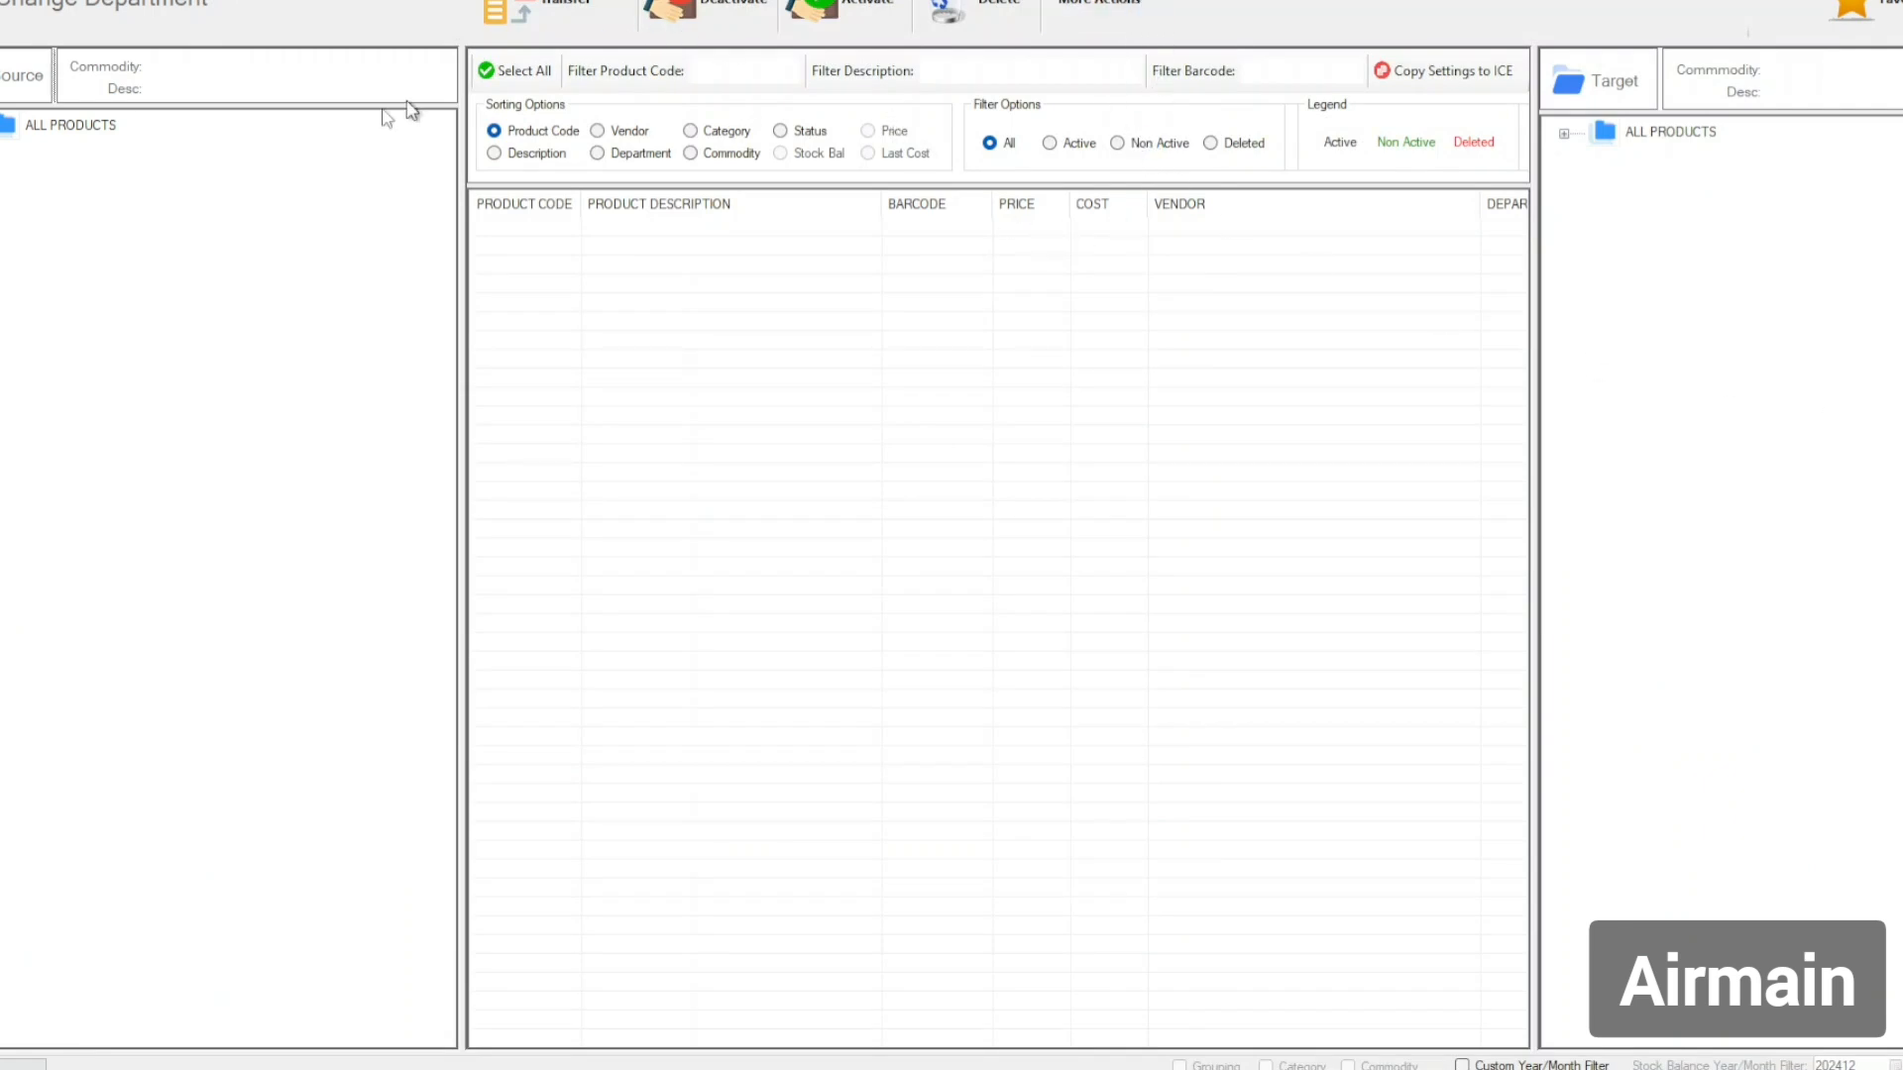
Expand ALL PRODUCTS > ACCESSORIES & JEWELRY > BELTS, TIES & SCARFS and list its 66 HANDKERCHIEF & SCARFS products.
{"action": "left_click", "coordinate": [3, 124]}
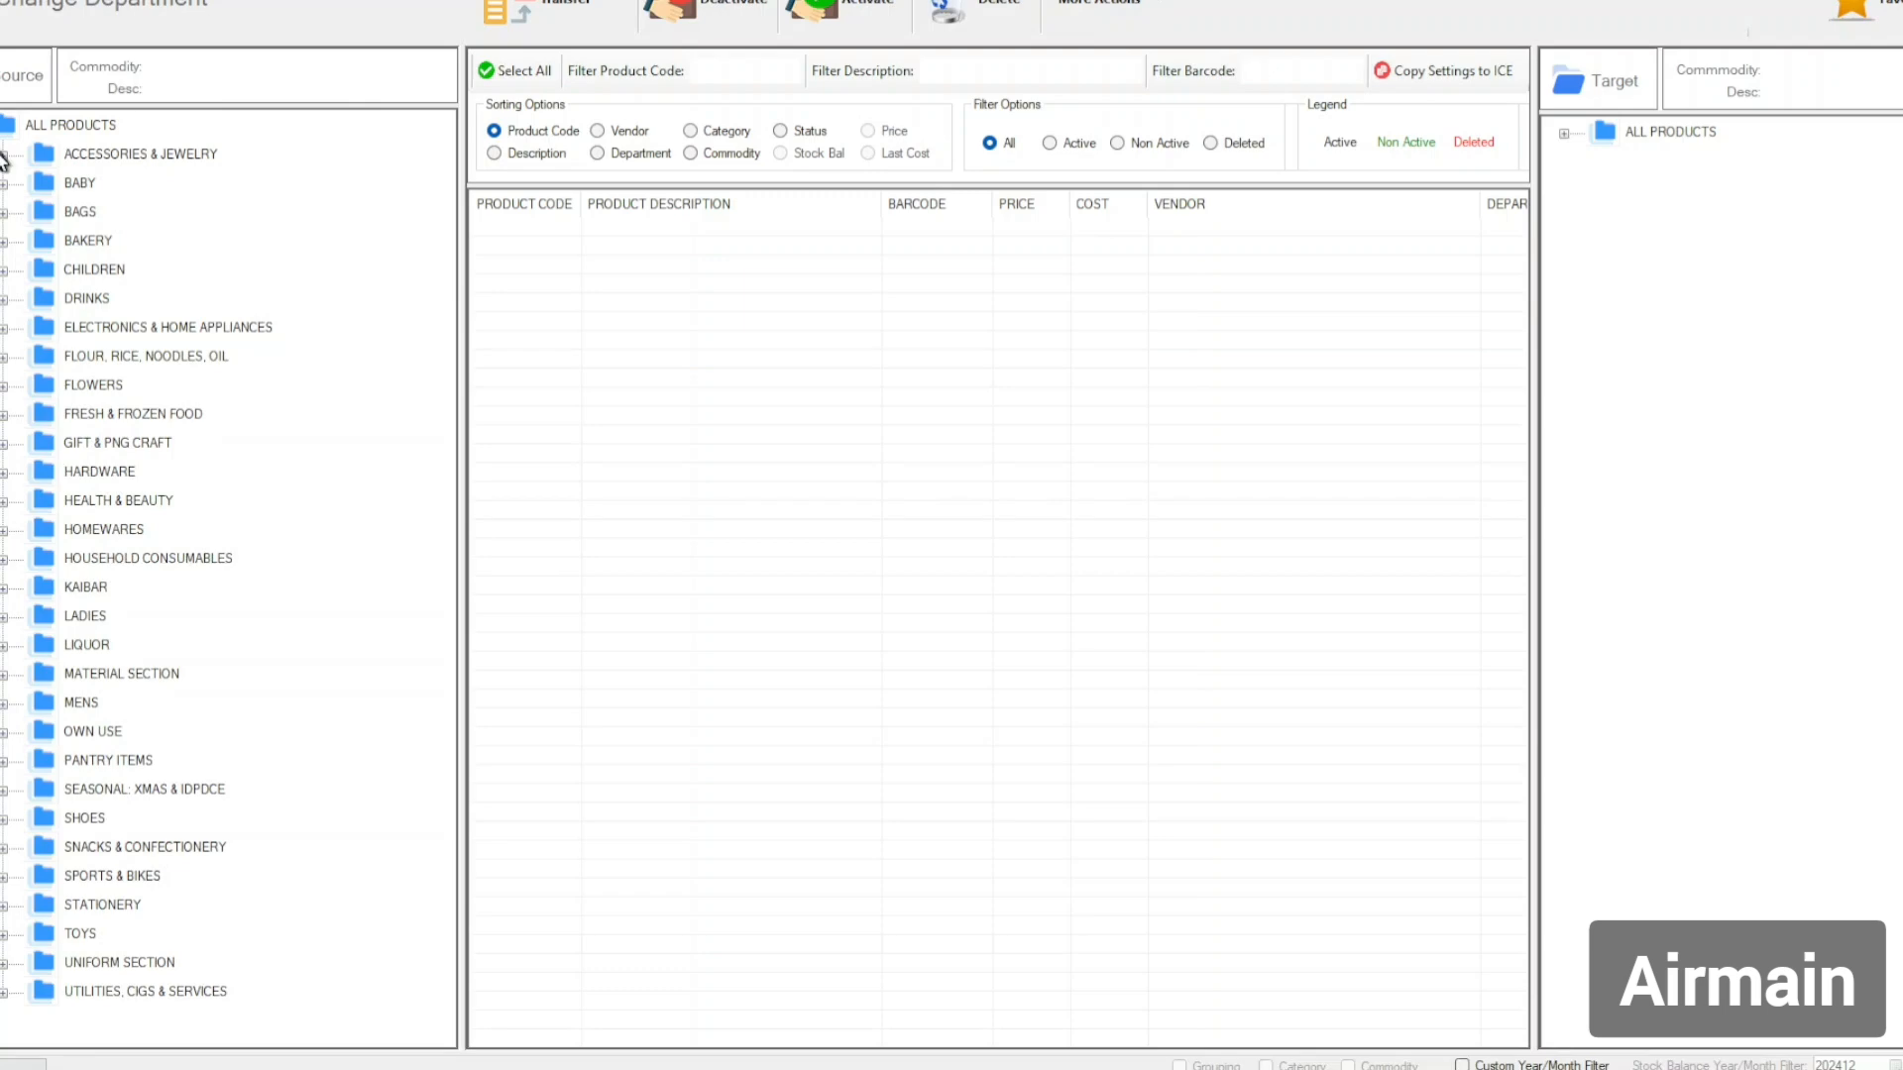
{"action": "left_click", "coordinate": [4, 157]}
{"action": "left_click", "coordinate": [101, 186]}
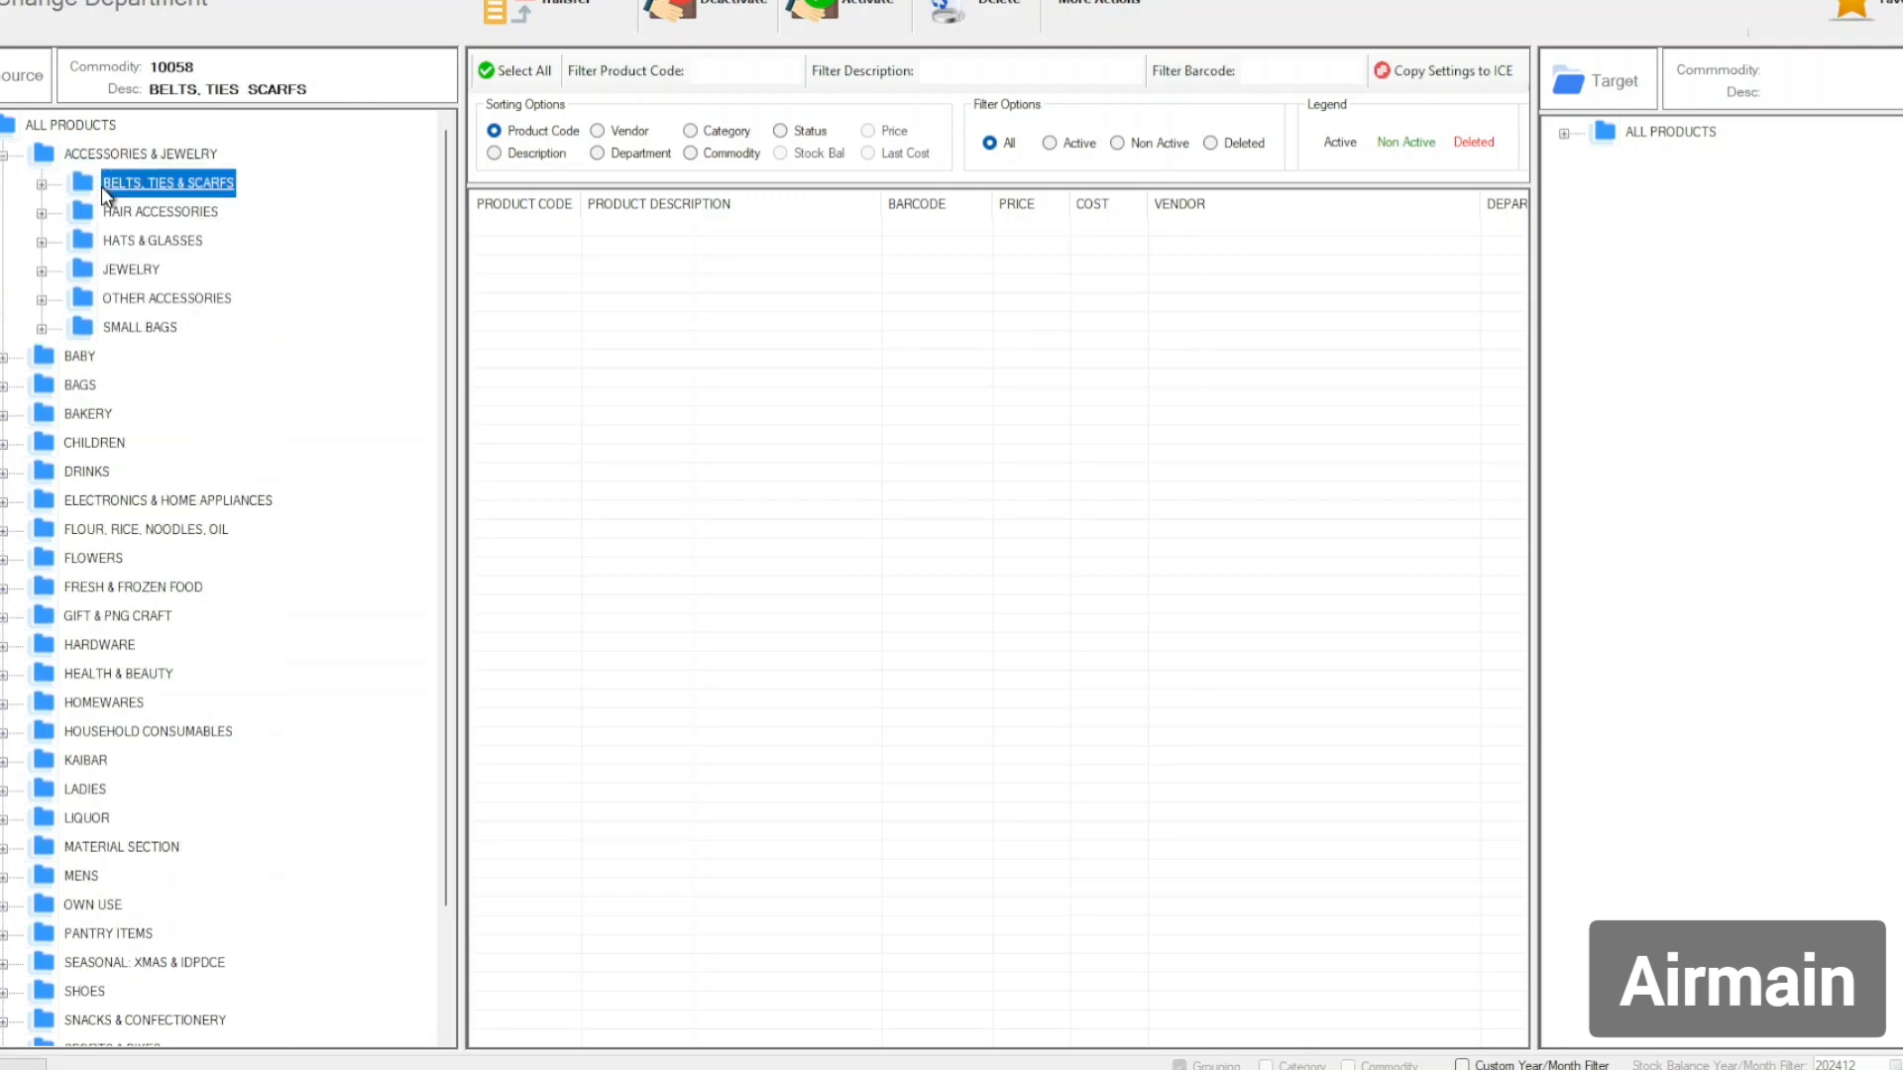
{"action": "left_click", "coordinate": [41, 184]}
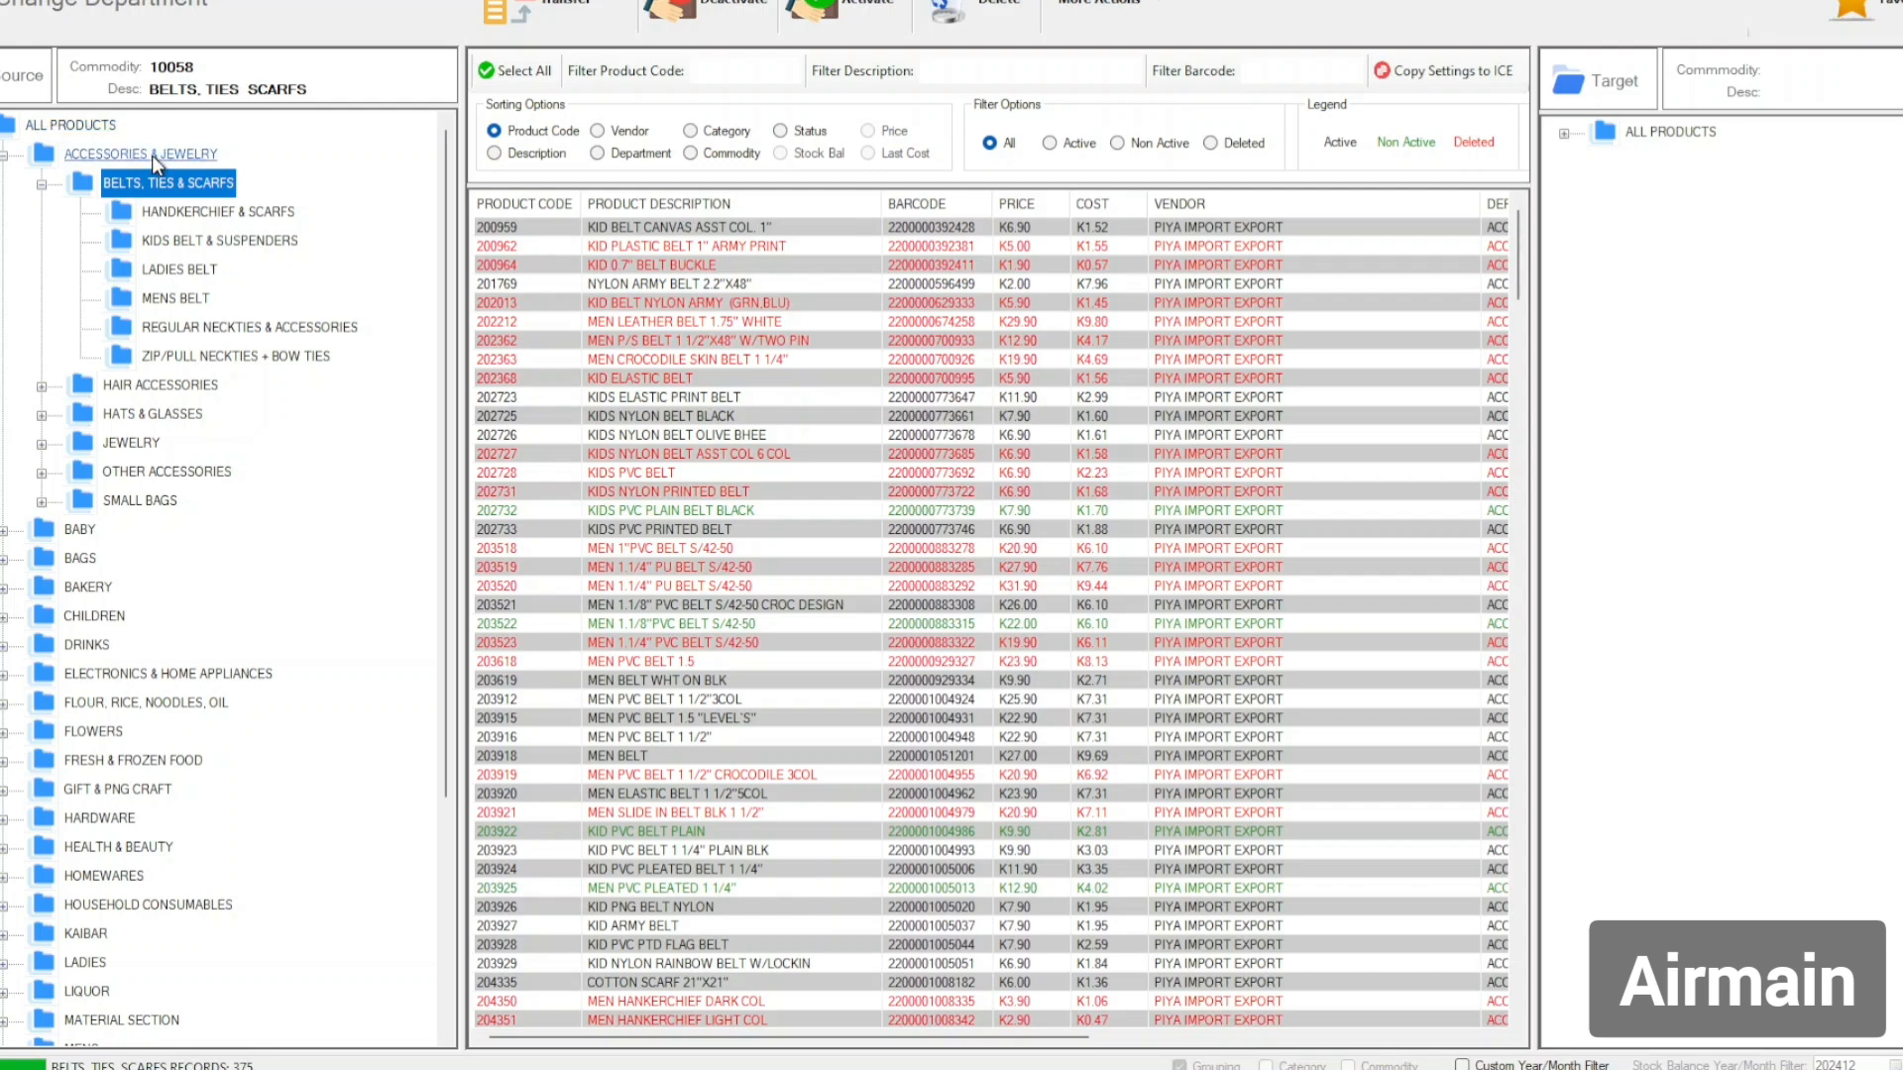
{"action": "left_click", "coordinate": [194, 186]}
{"action": "left_click", "coordinate": [226, 212]}
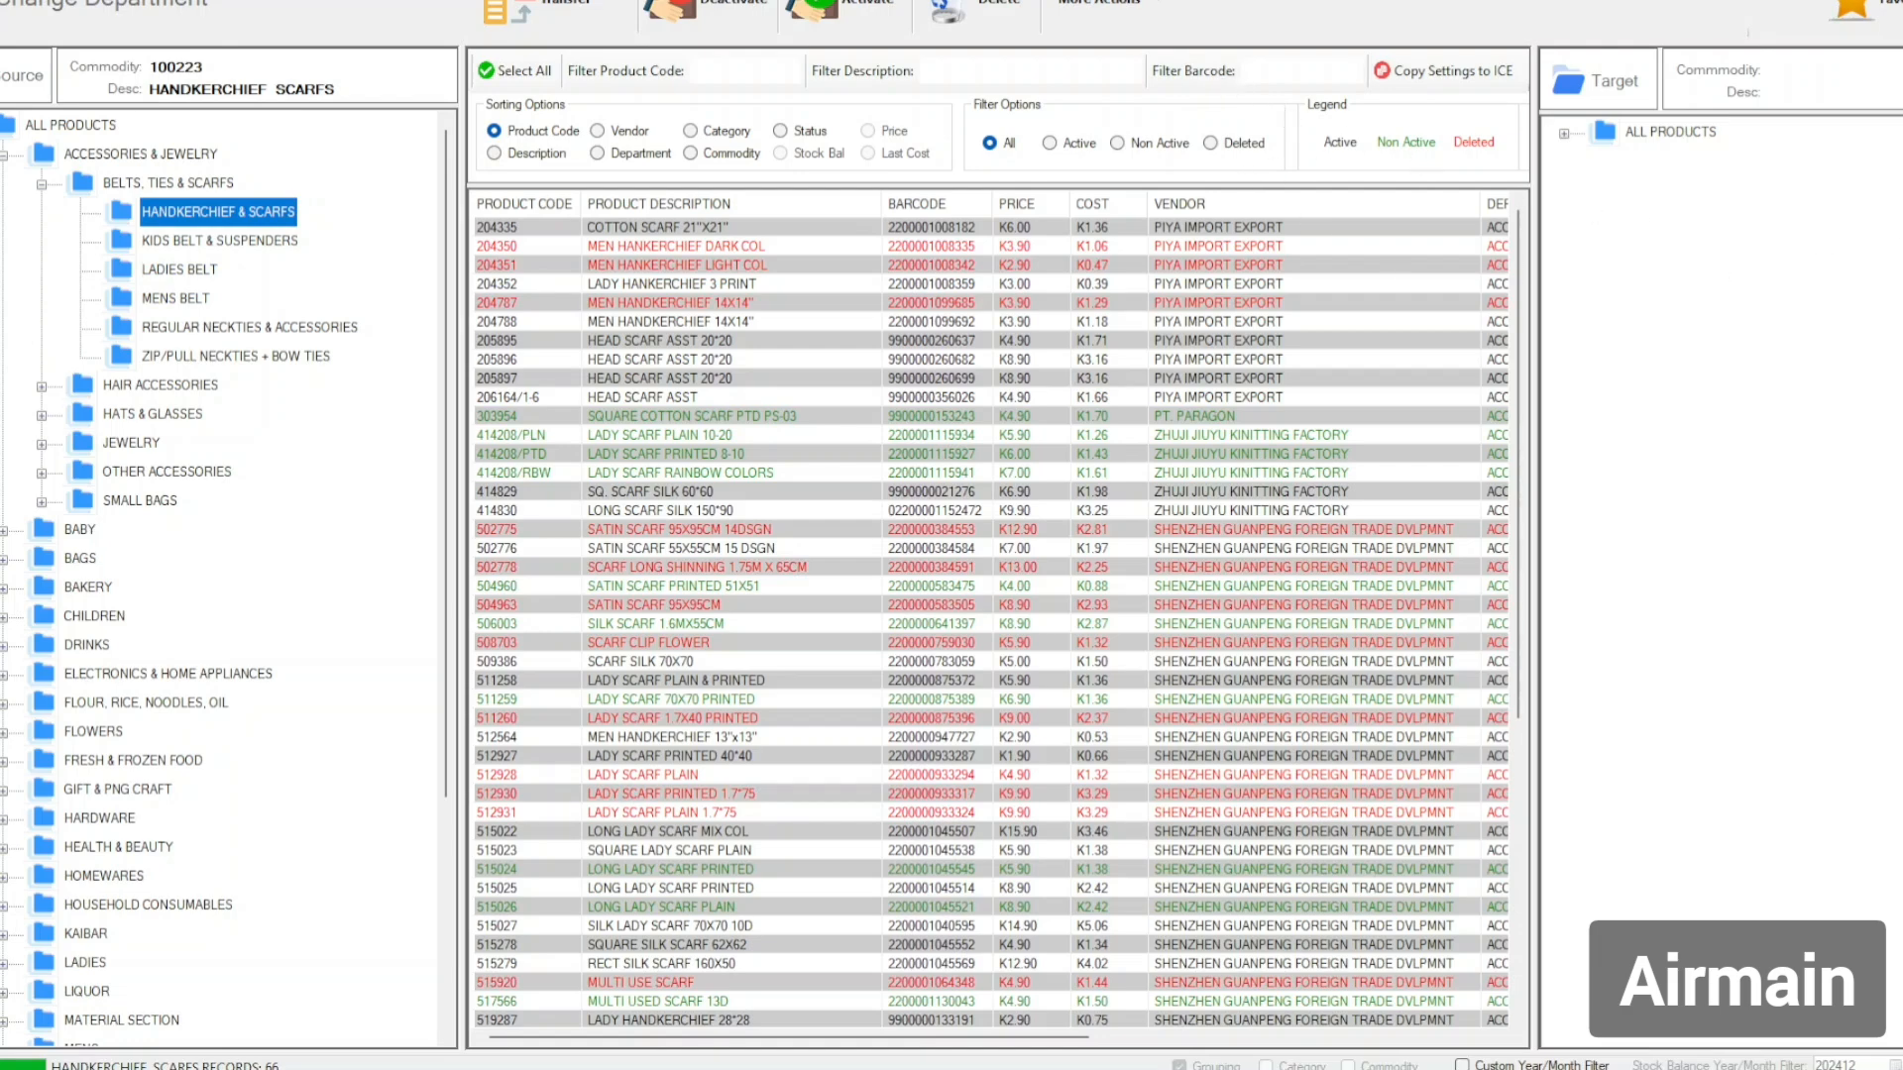
{"action": "key", "text": "alt+Tab"}
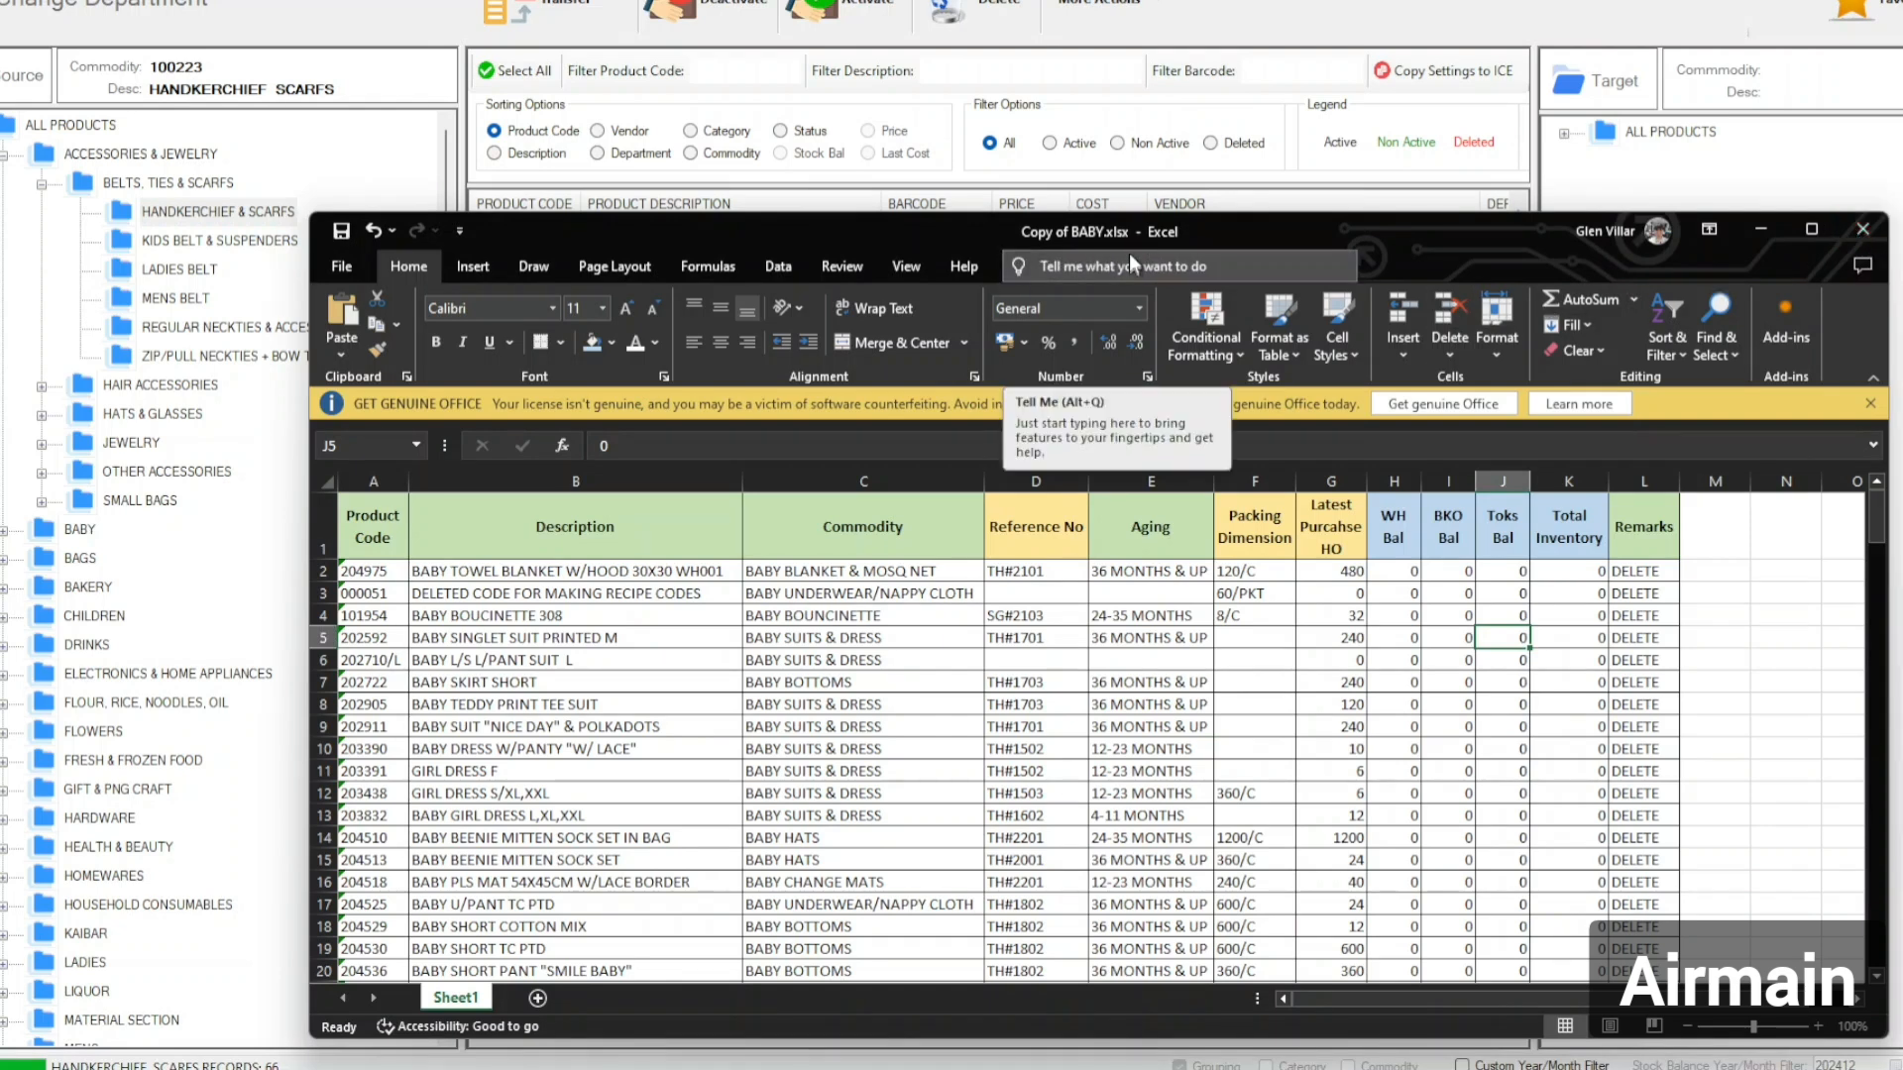
Close Excel and upload Copy of BABY.xlsx into the Change Department grid for batch deactivation.
{"action": "left_click", "coordinate": [1863, 229]}
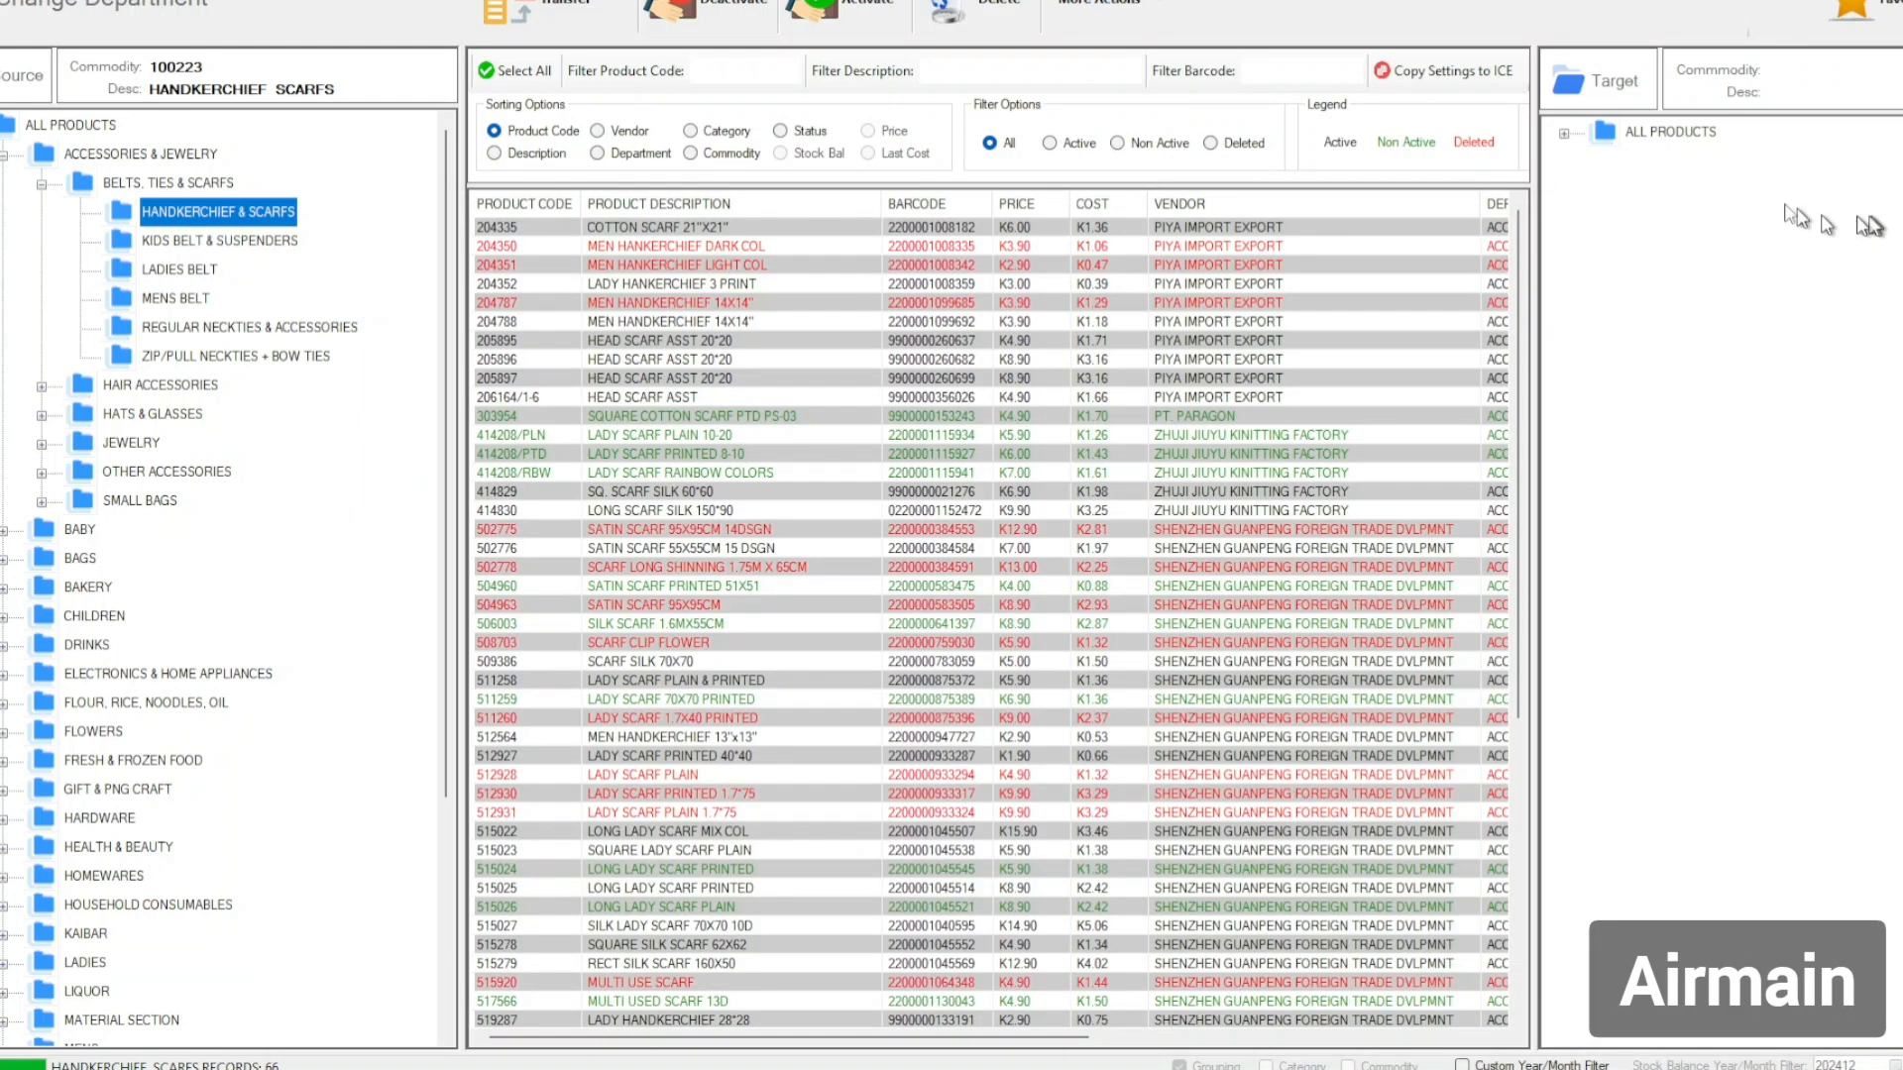
{"action": "left_click", "coordinate": [1159, 5]}
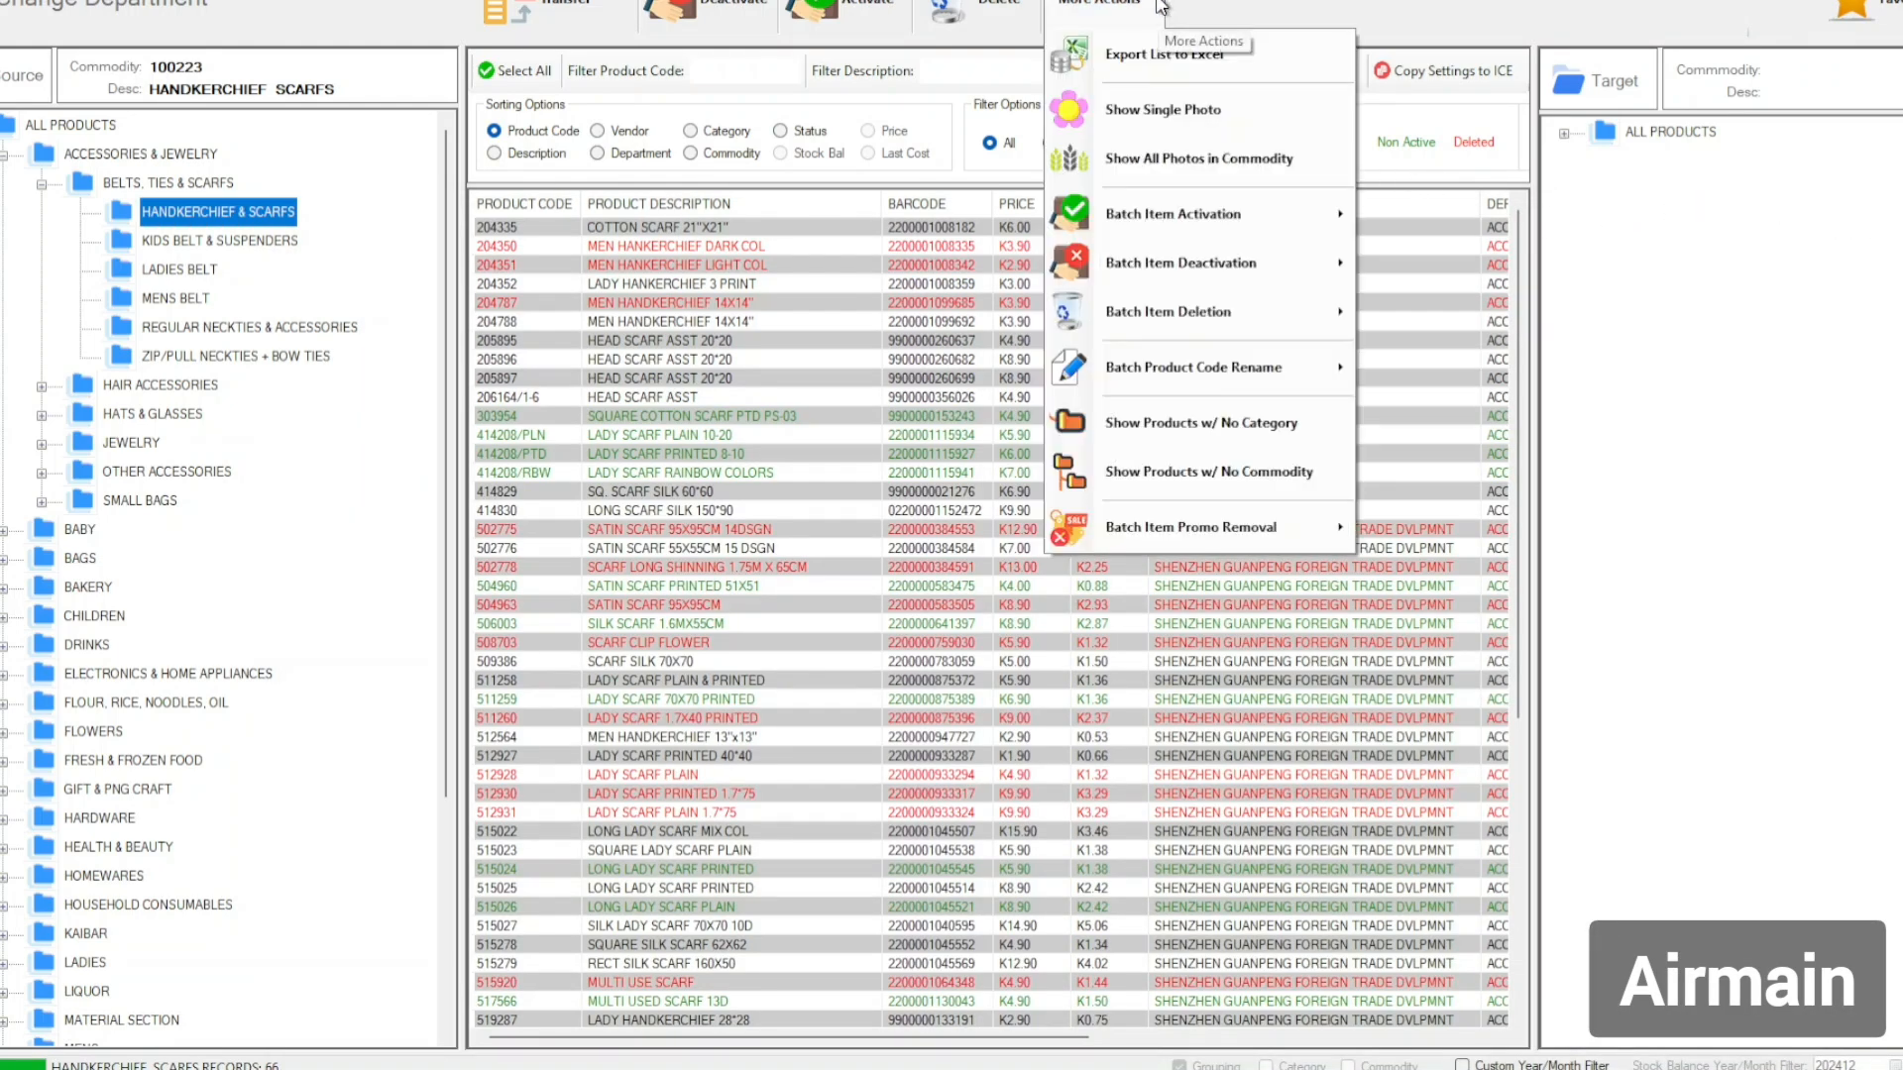
{"action": "mouse_move", "coordinate": [1308, 281]}
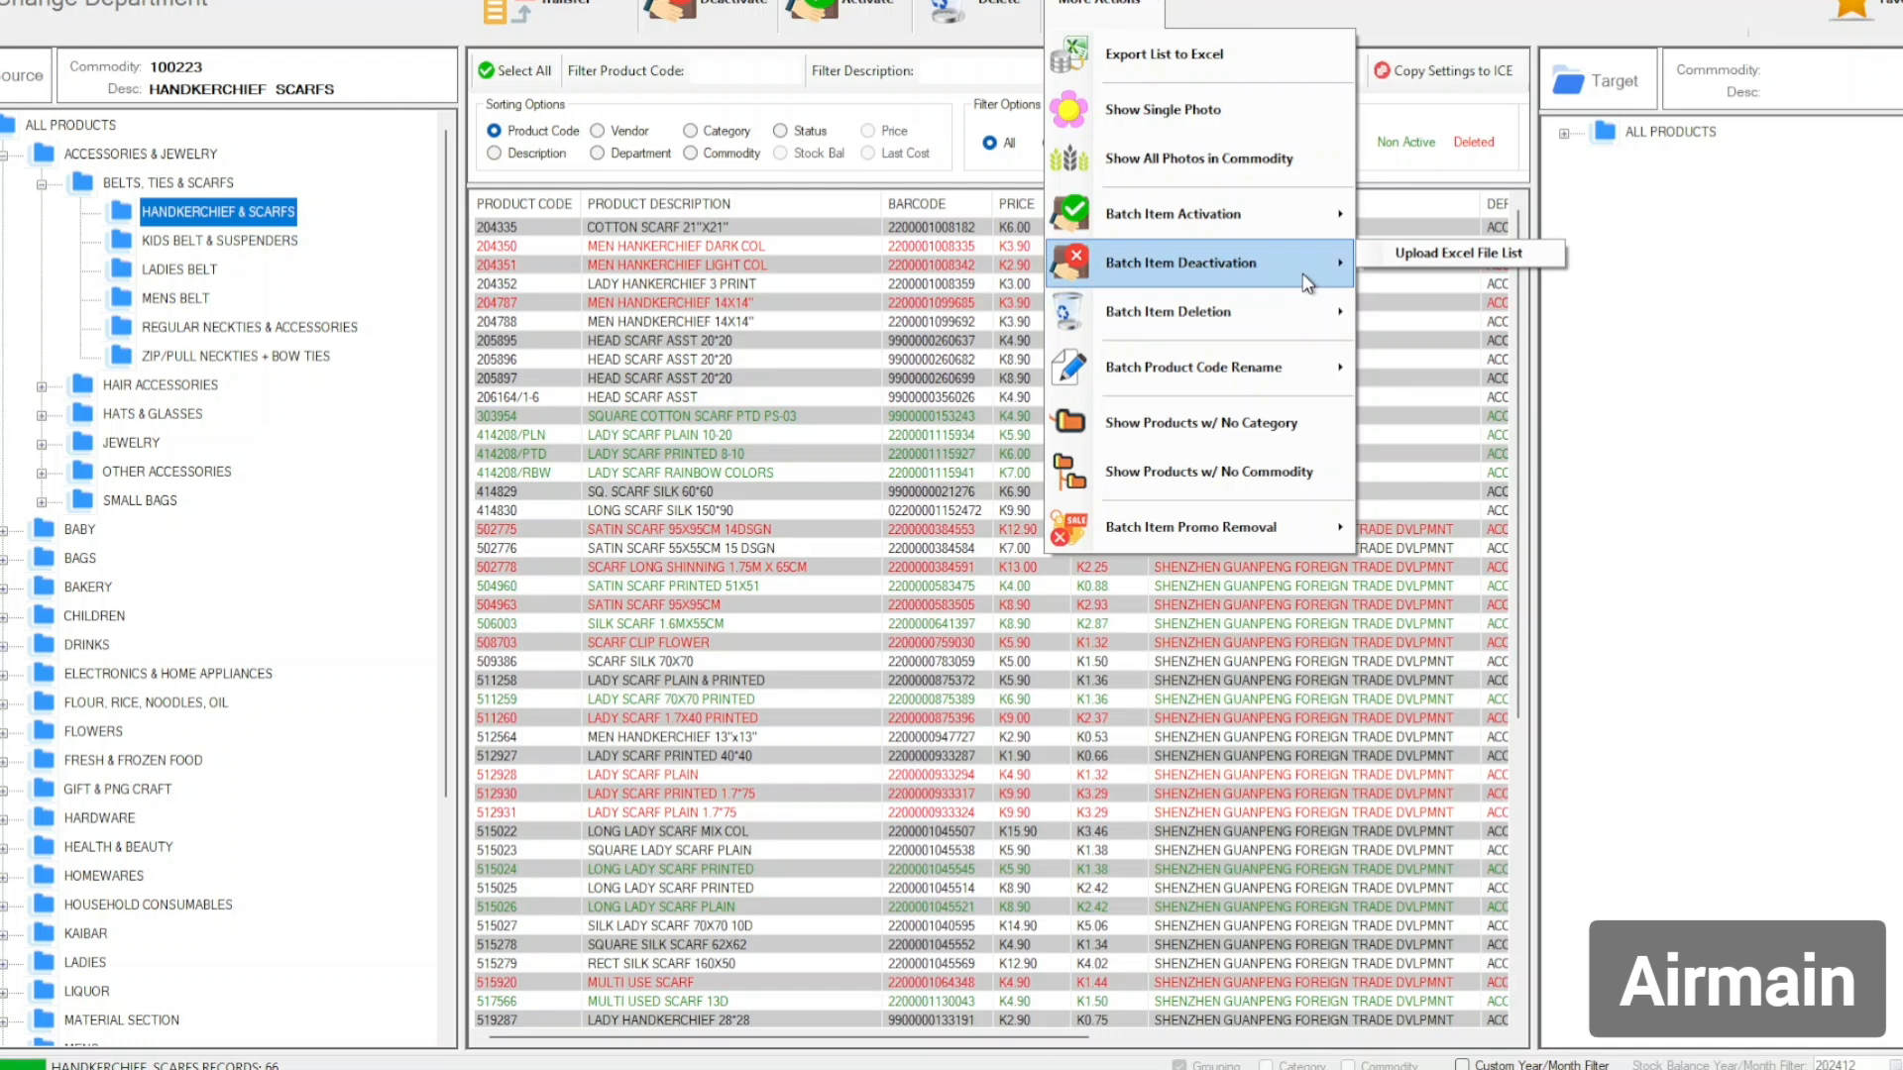
{"action": "left_click", "coordinate": [1464, 255]}
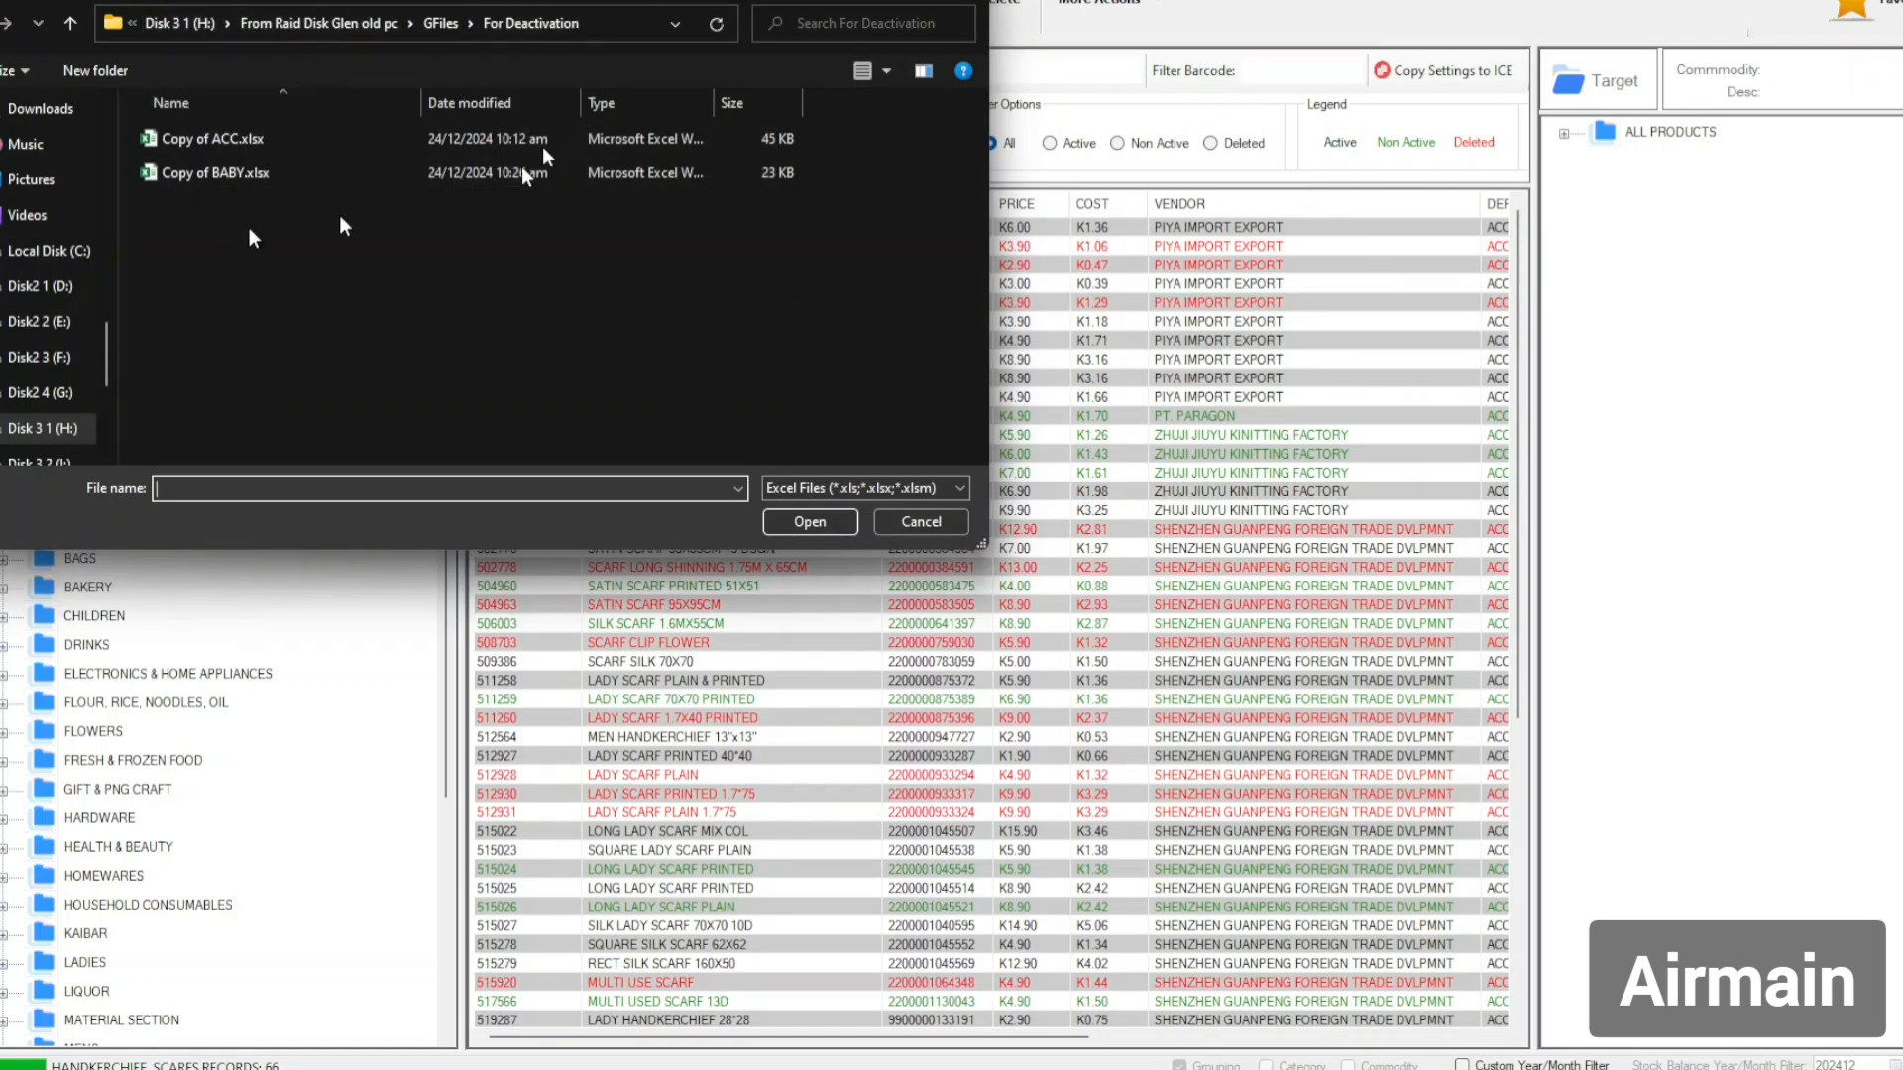
{"action": "left_click", "coordinate": [229, 176]}
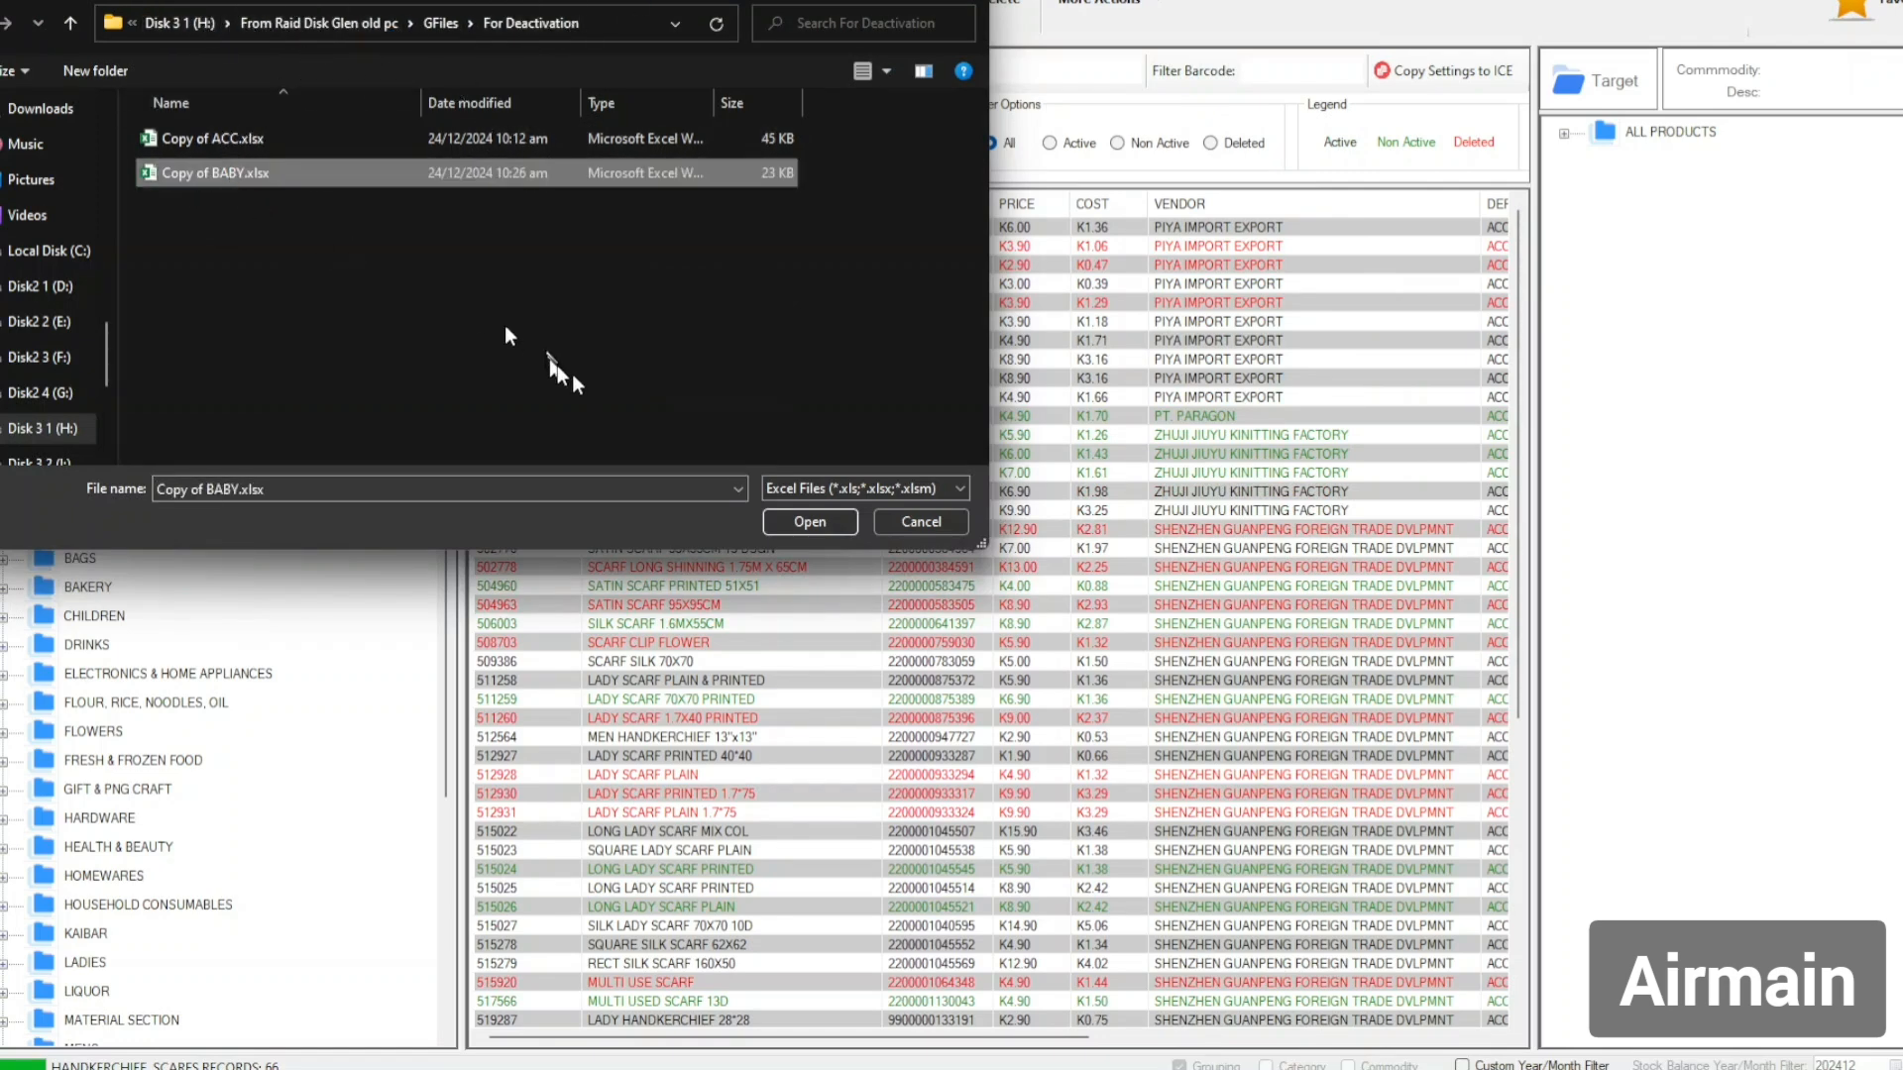
{"action": "left_click", "coordinate": [808, 522]}
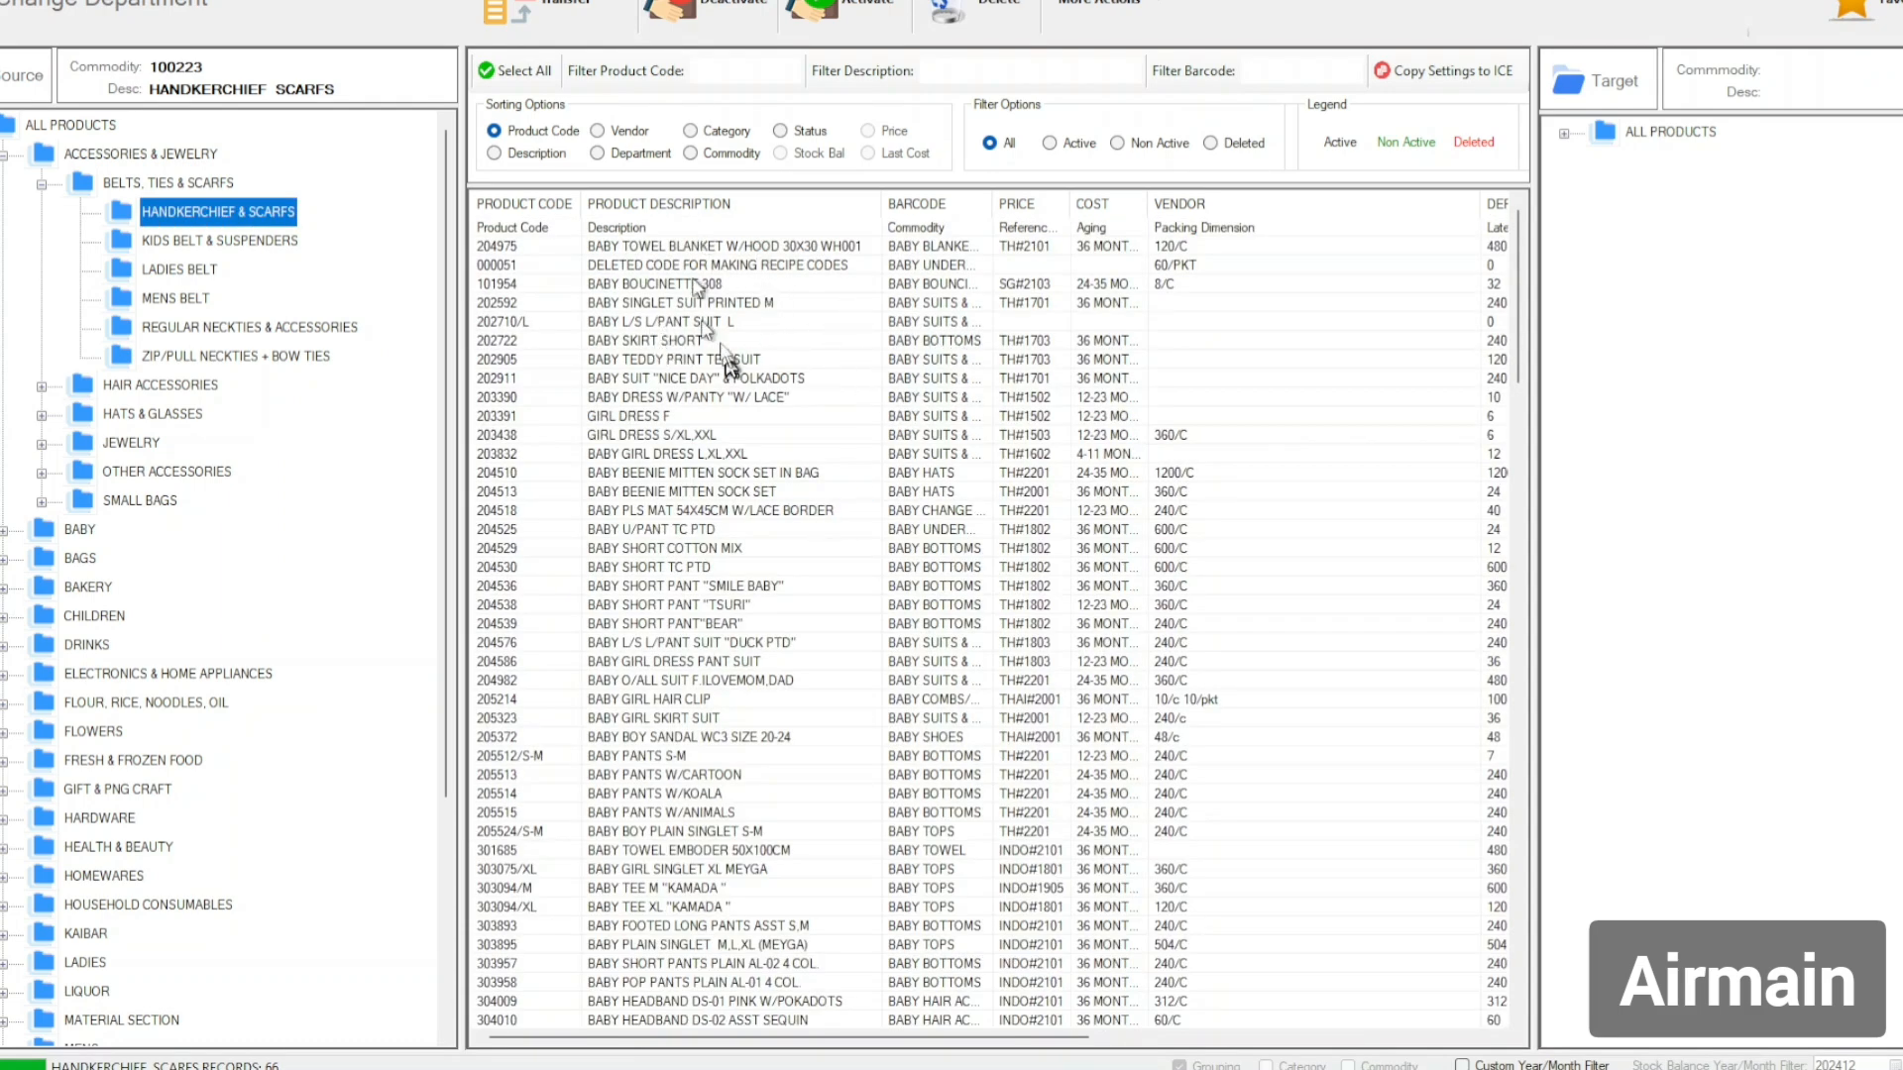
Select all 194 uploaded baby products in the grid and confirm their deactivation.
{"action": "left_click", "coordinate": [780, 380]}
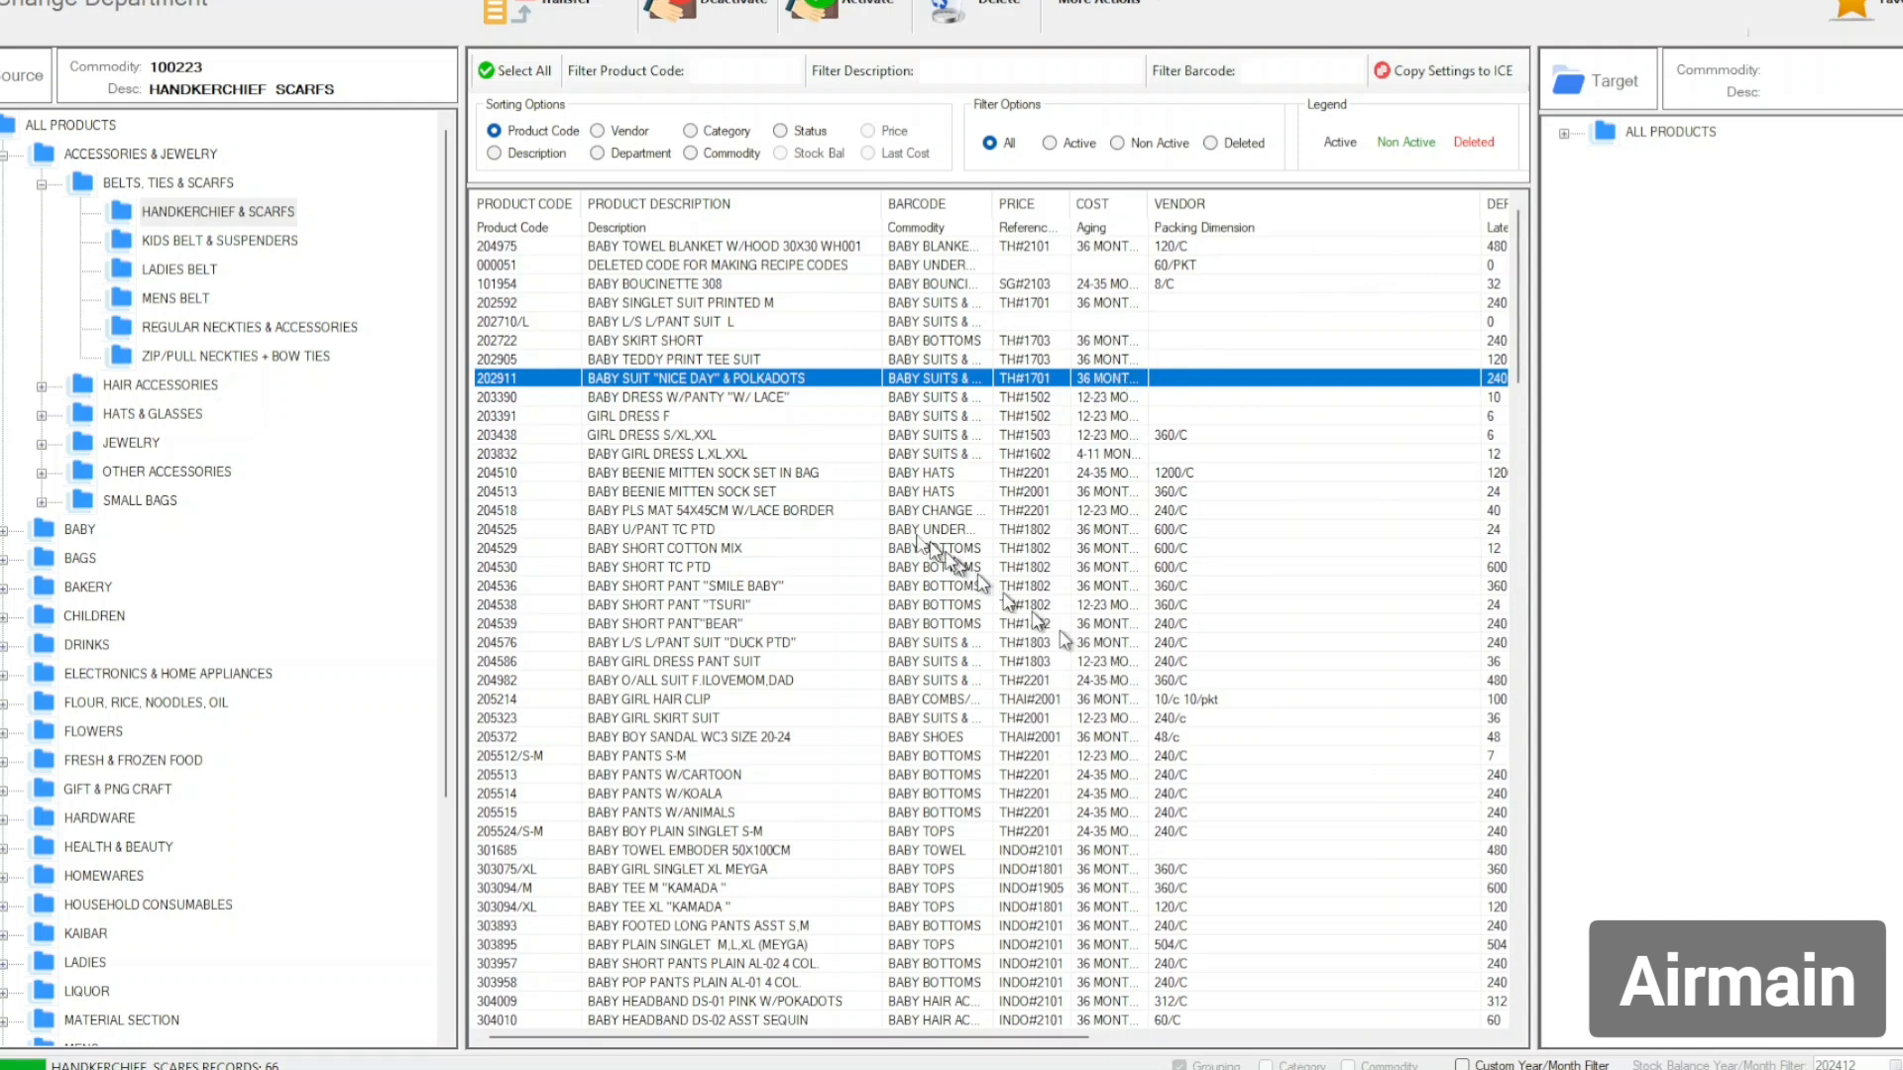
{"action": "left_click", "coordinate": [517, 71]}
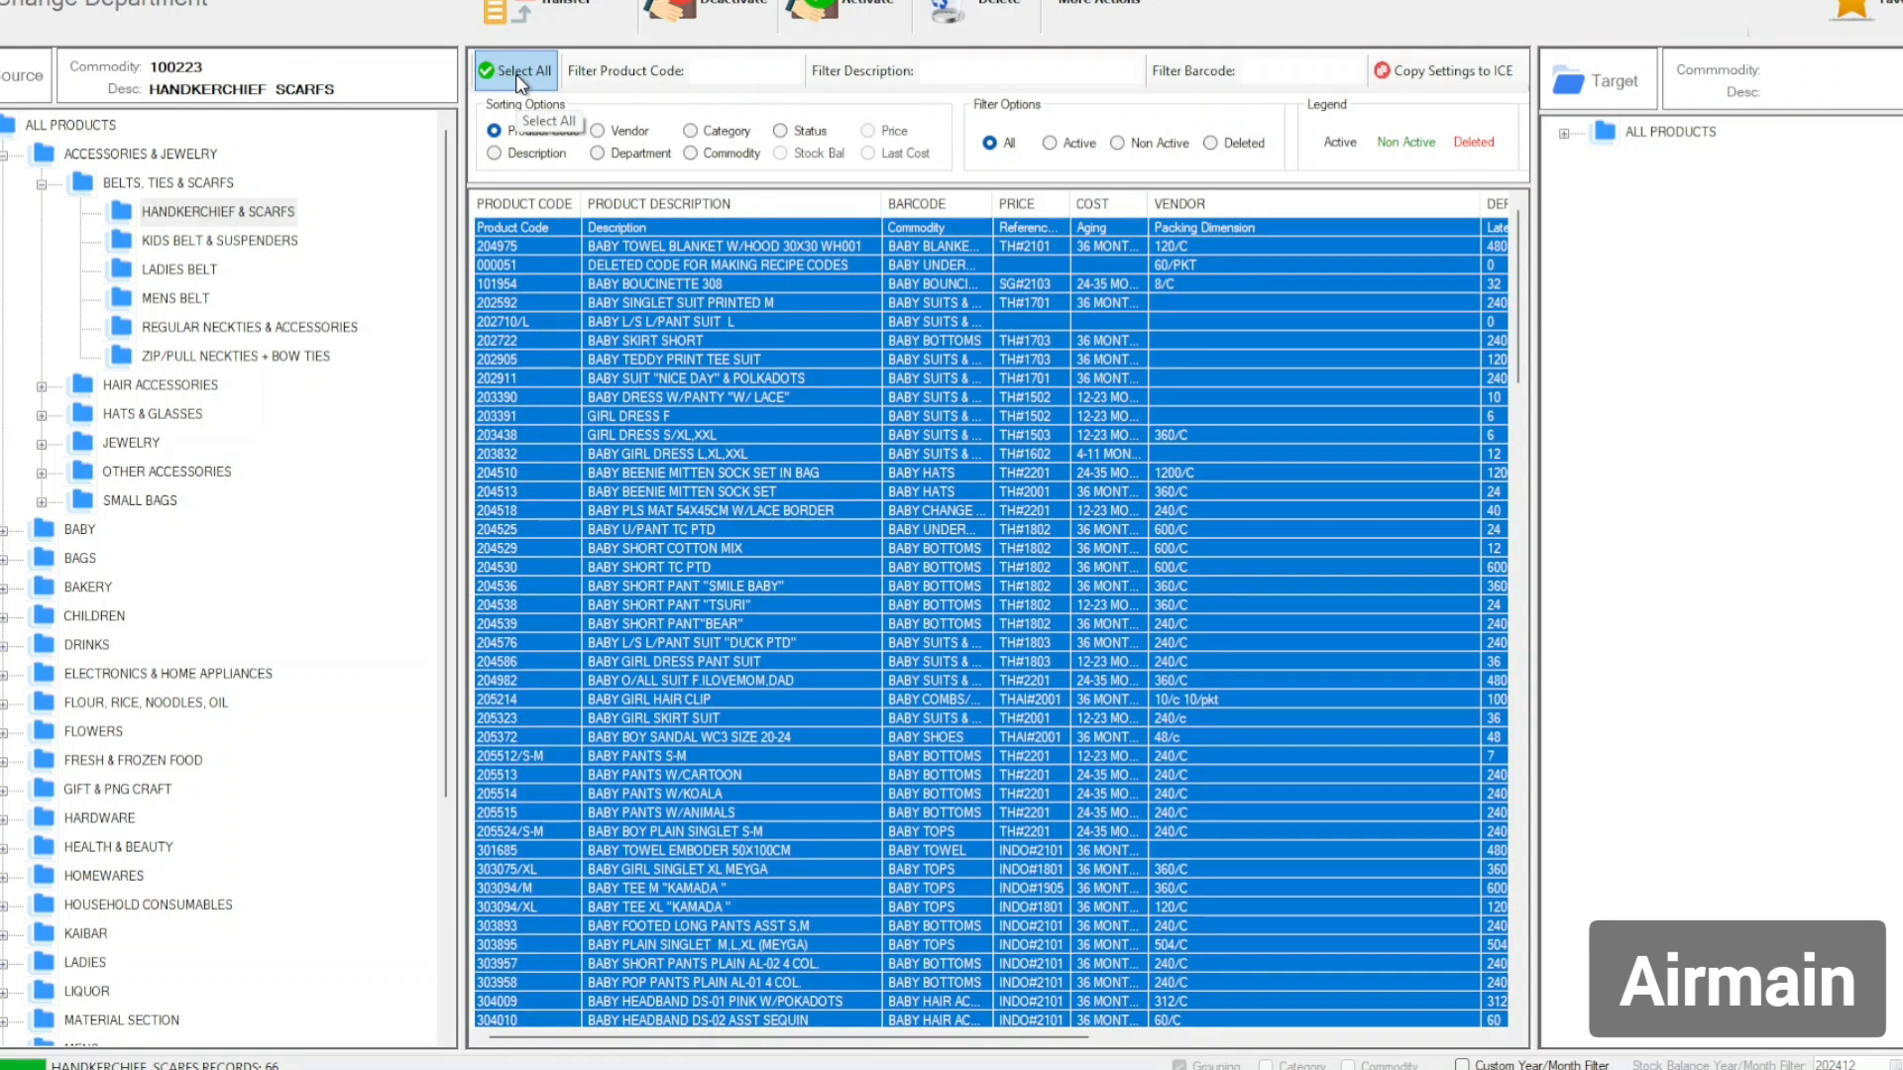
{"action": "left_click", "coordinate": [745, 20]}
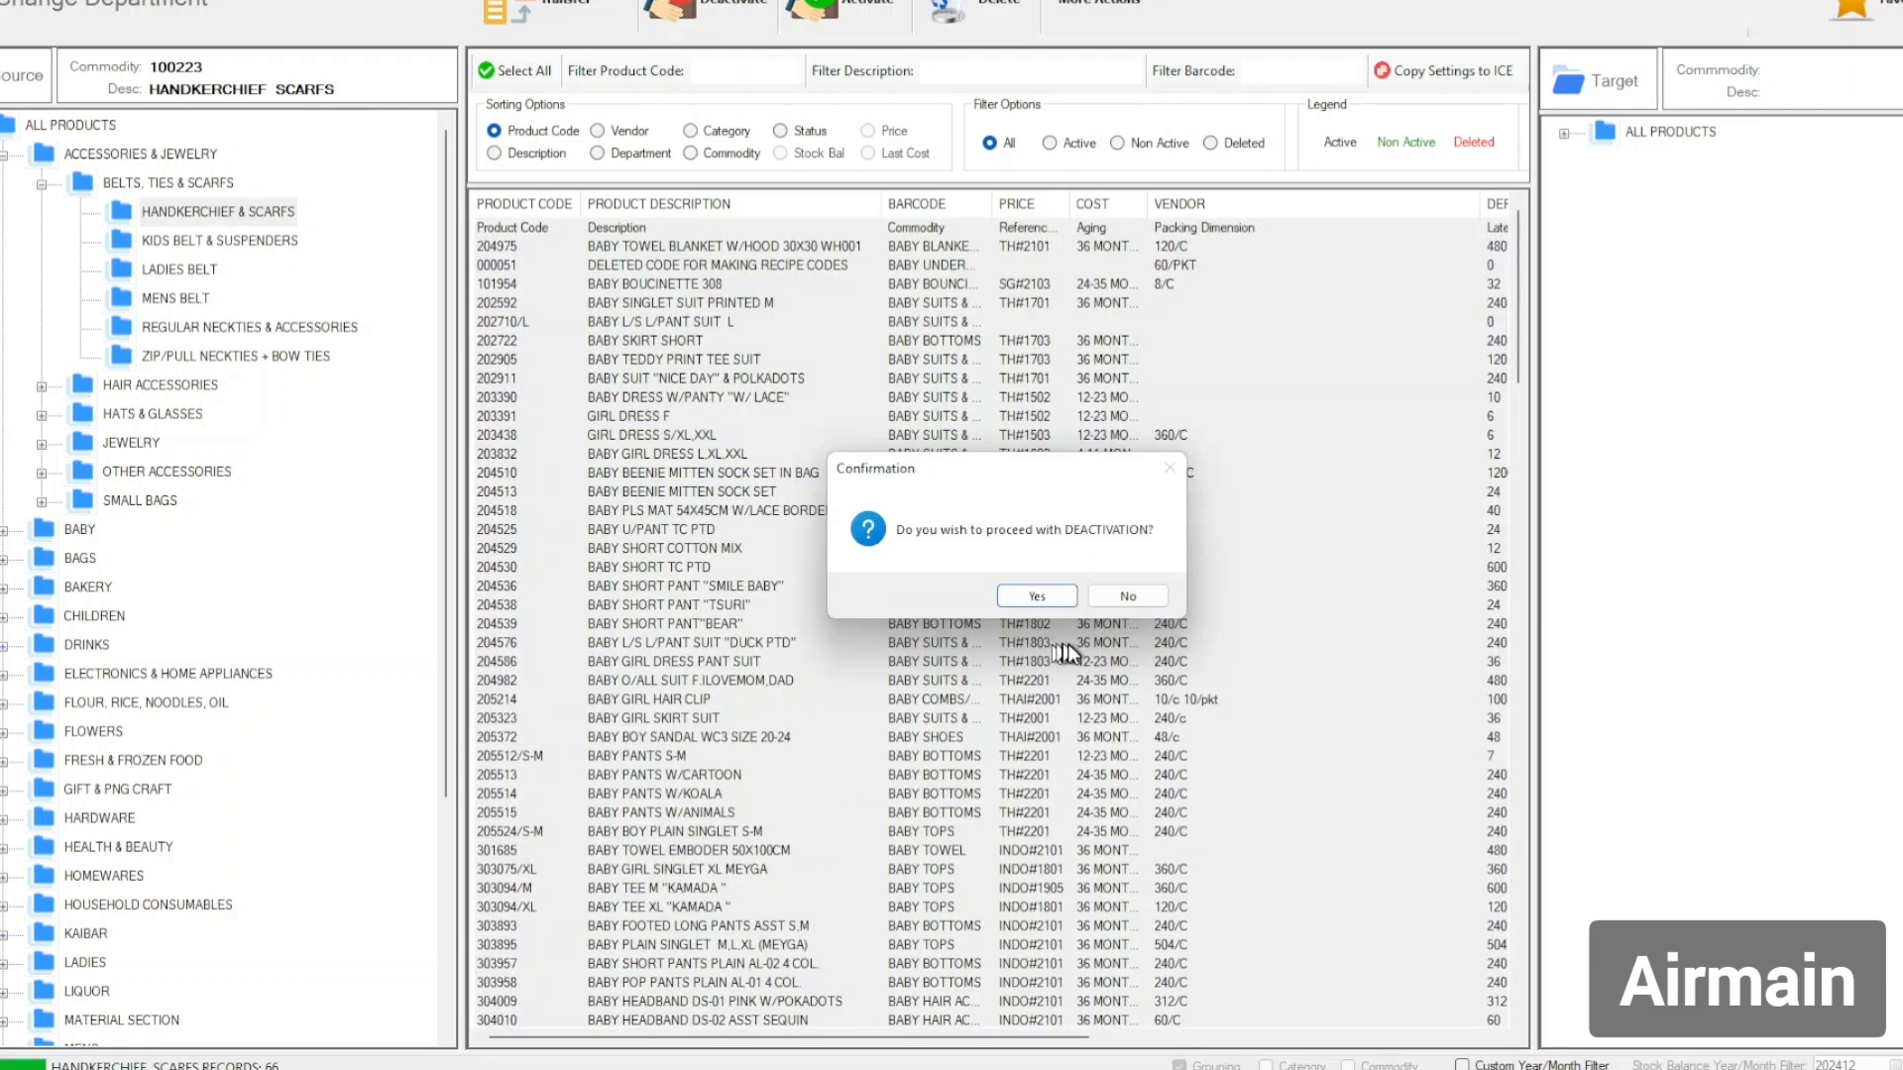
{"action": "left_click", "coordinate": [1045, 594]}
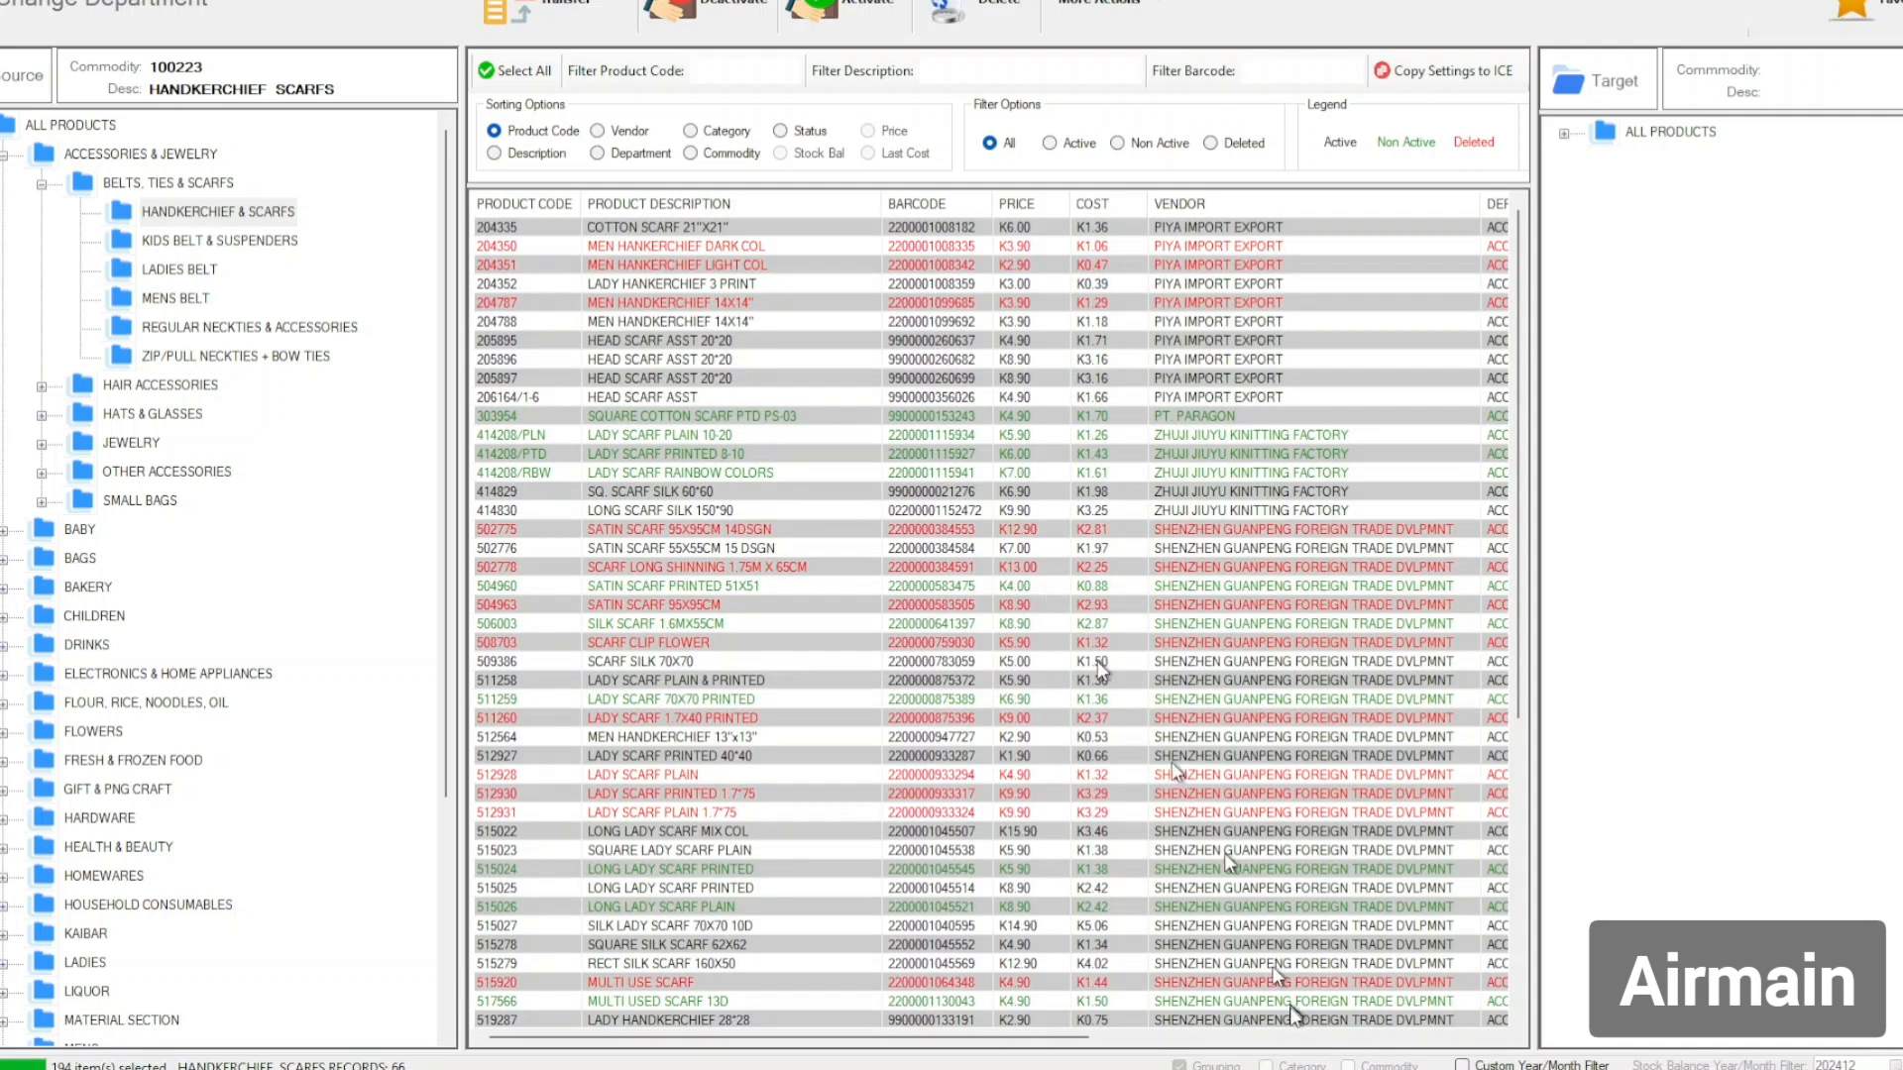
Close the item deactivation window and open Catalogs > Product Catalog, now showing 54945 records.
{"action": "left_click", "coordinate": [1781, 1069]}
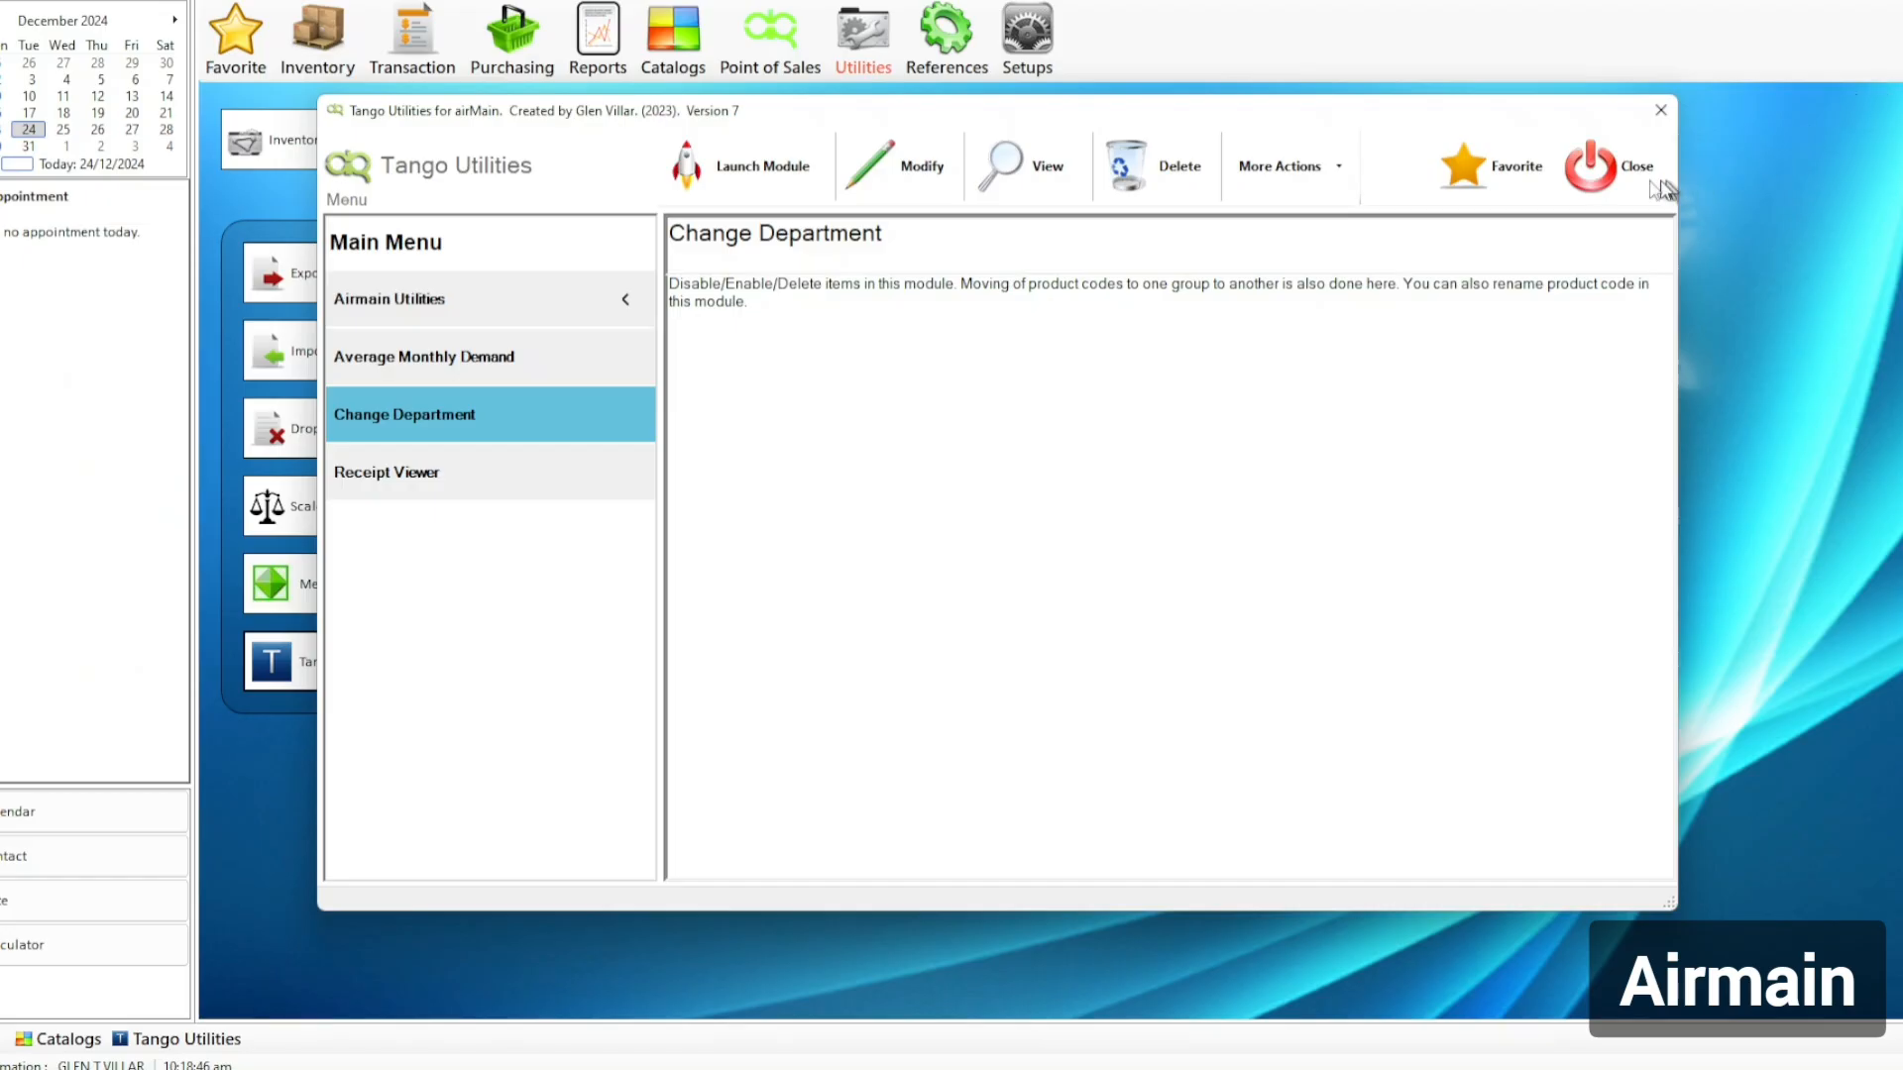
{"action": "left_click", "coordinate": [1663, 188]}
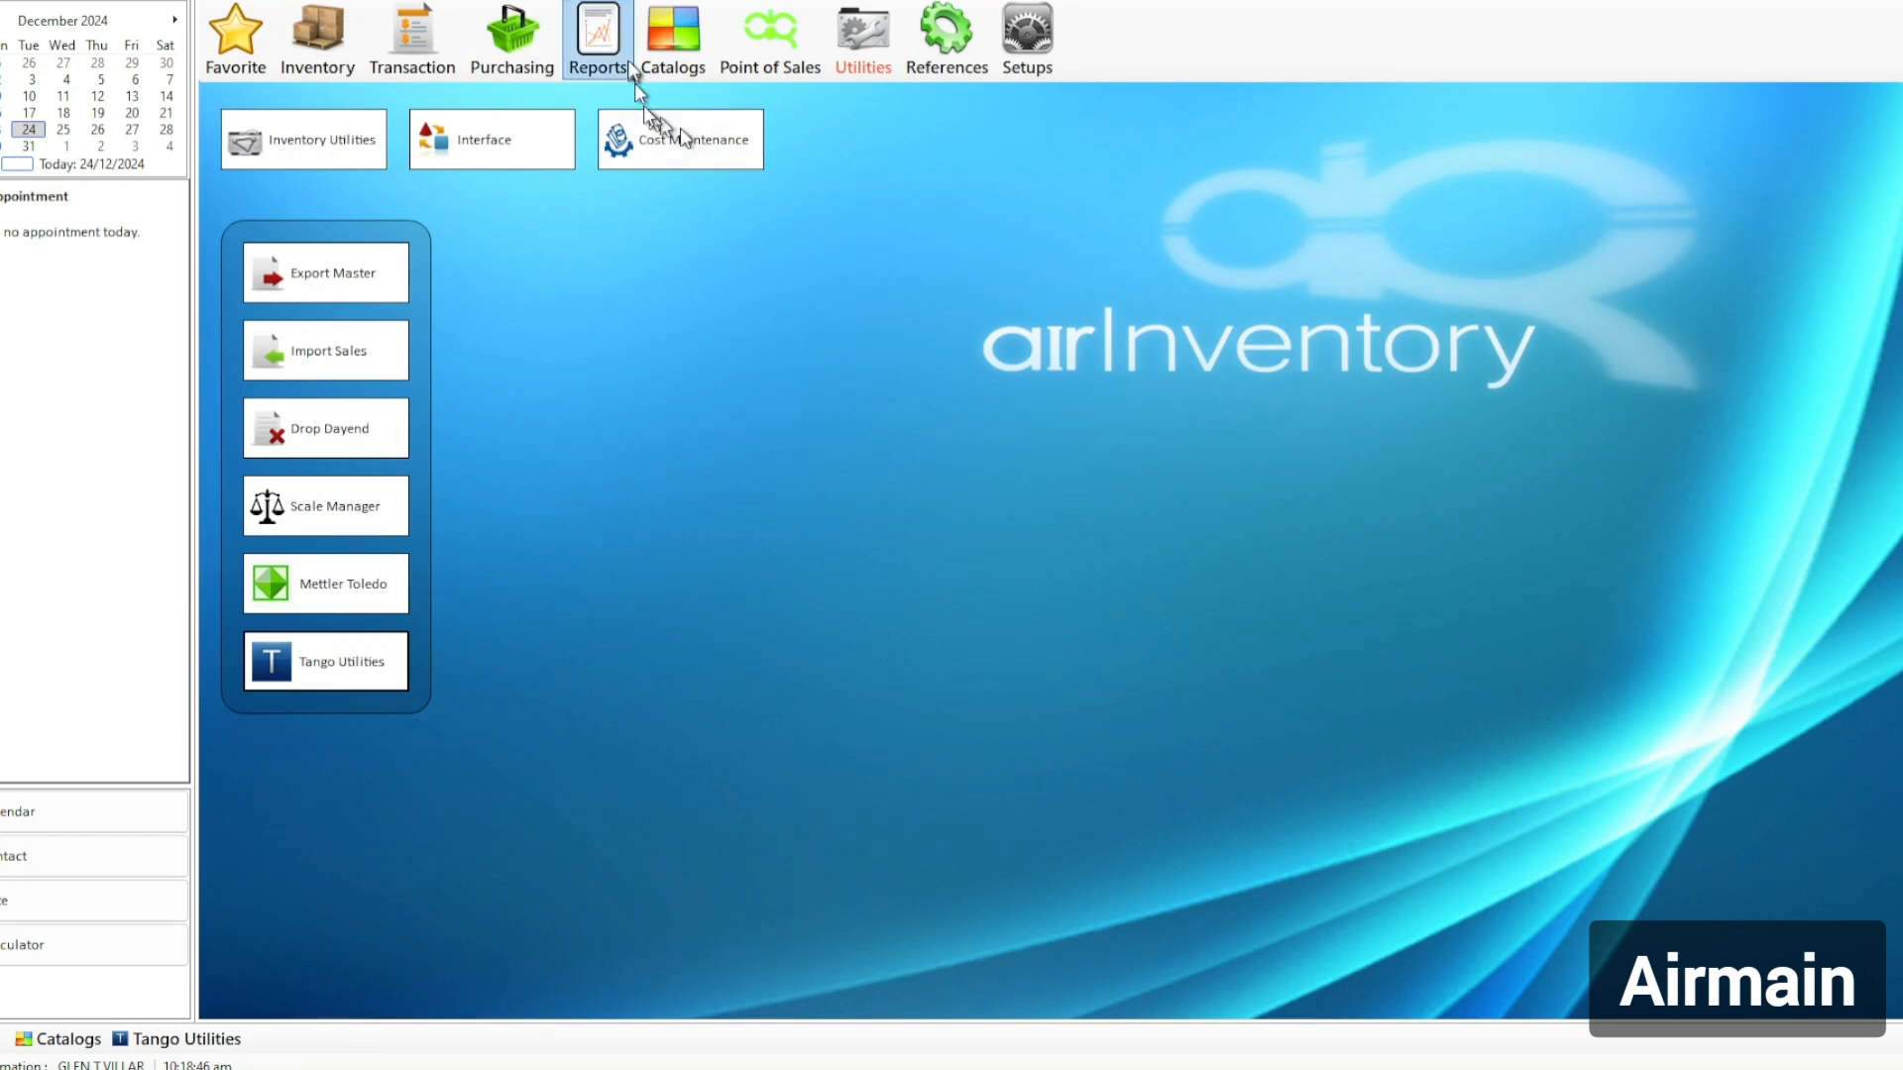
{"action": "left_click", "coordinate": [669, 67]}
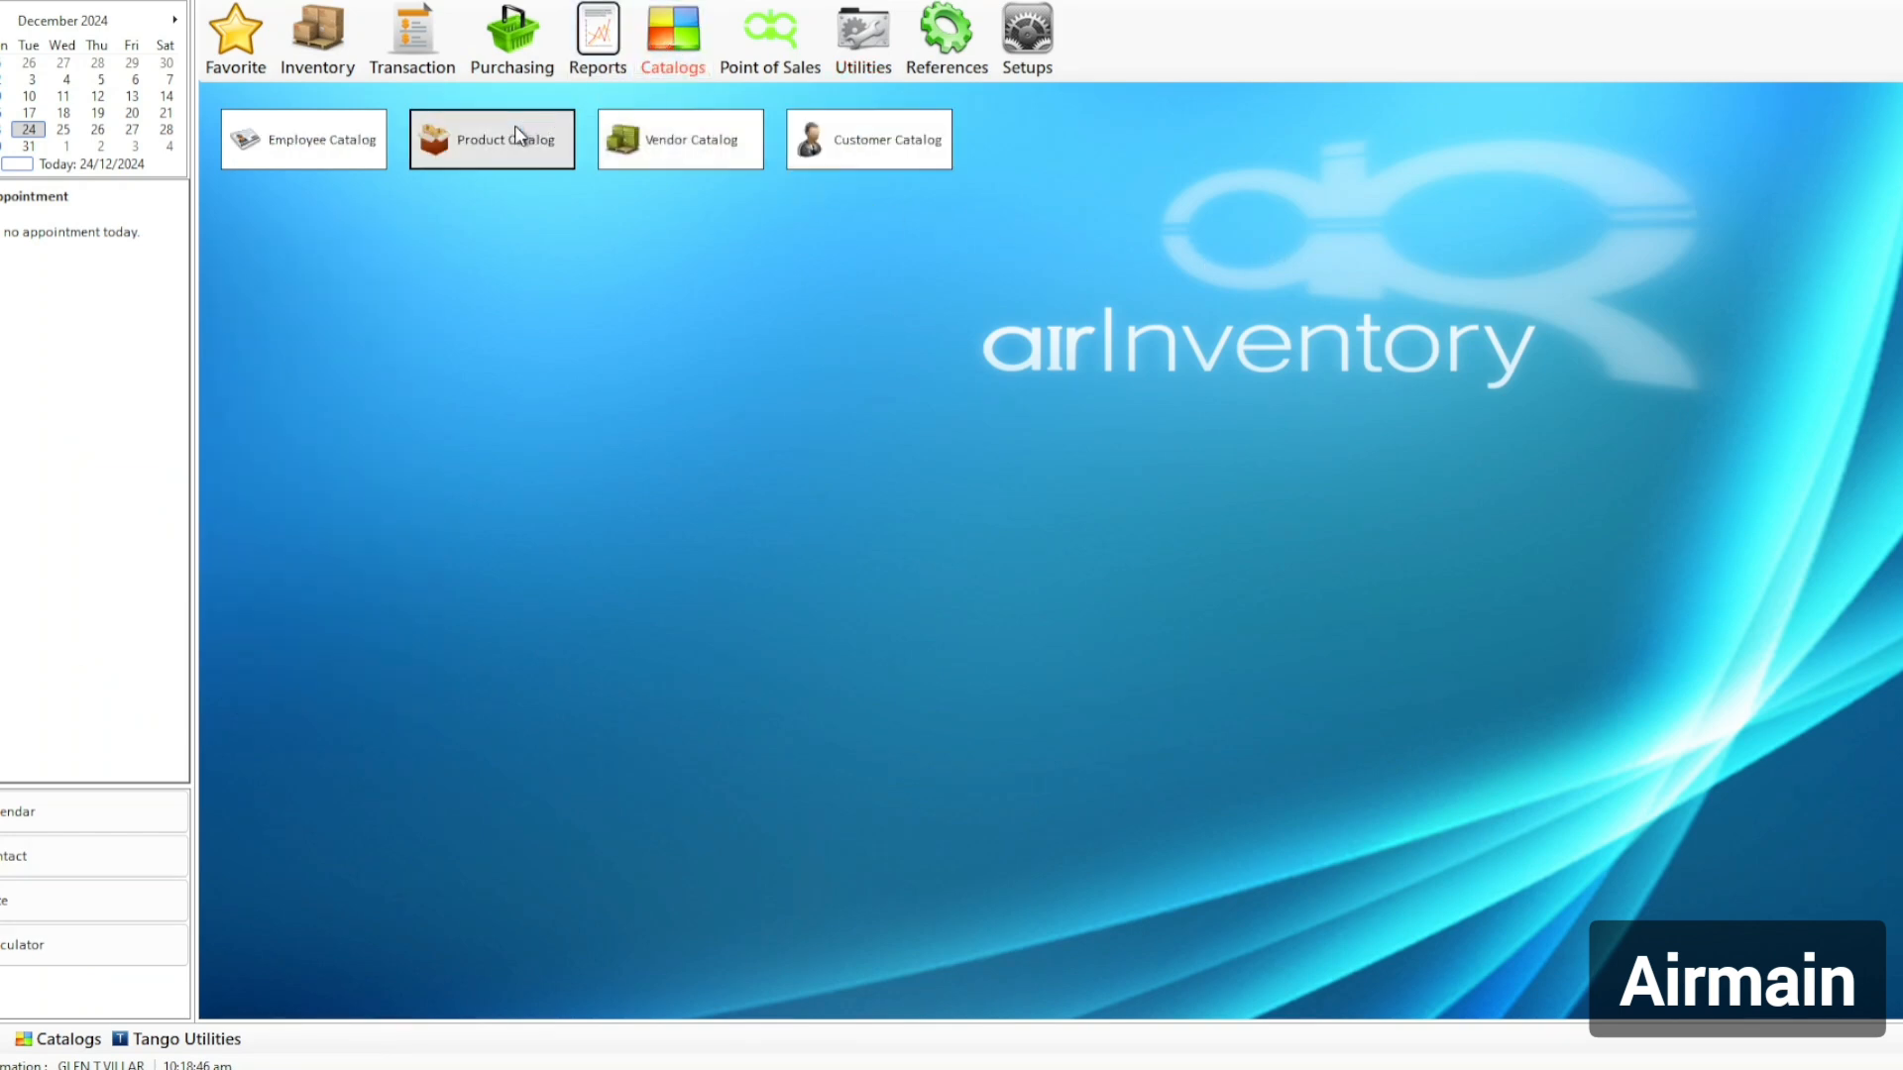
{"action": "left_click", "coordinate": [471, 156]}
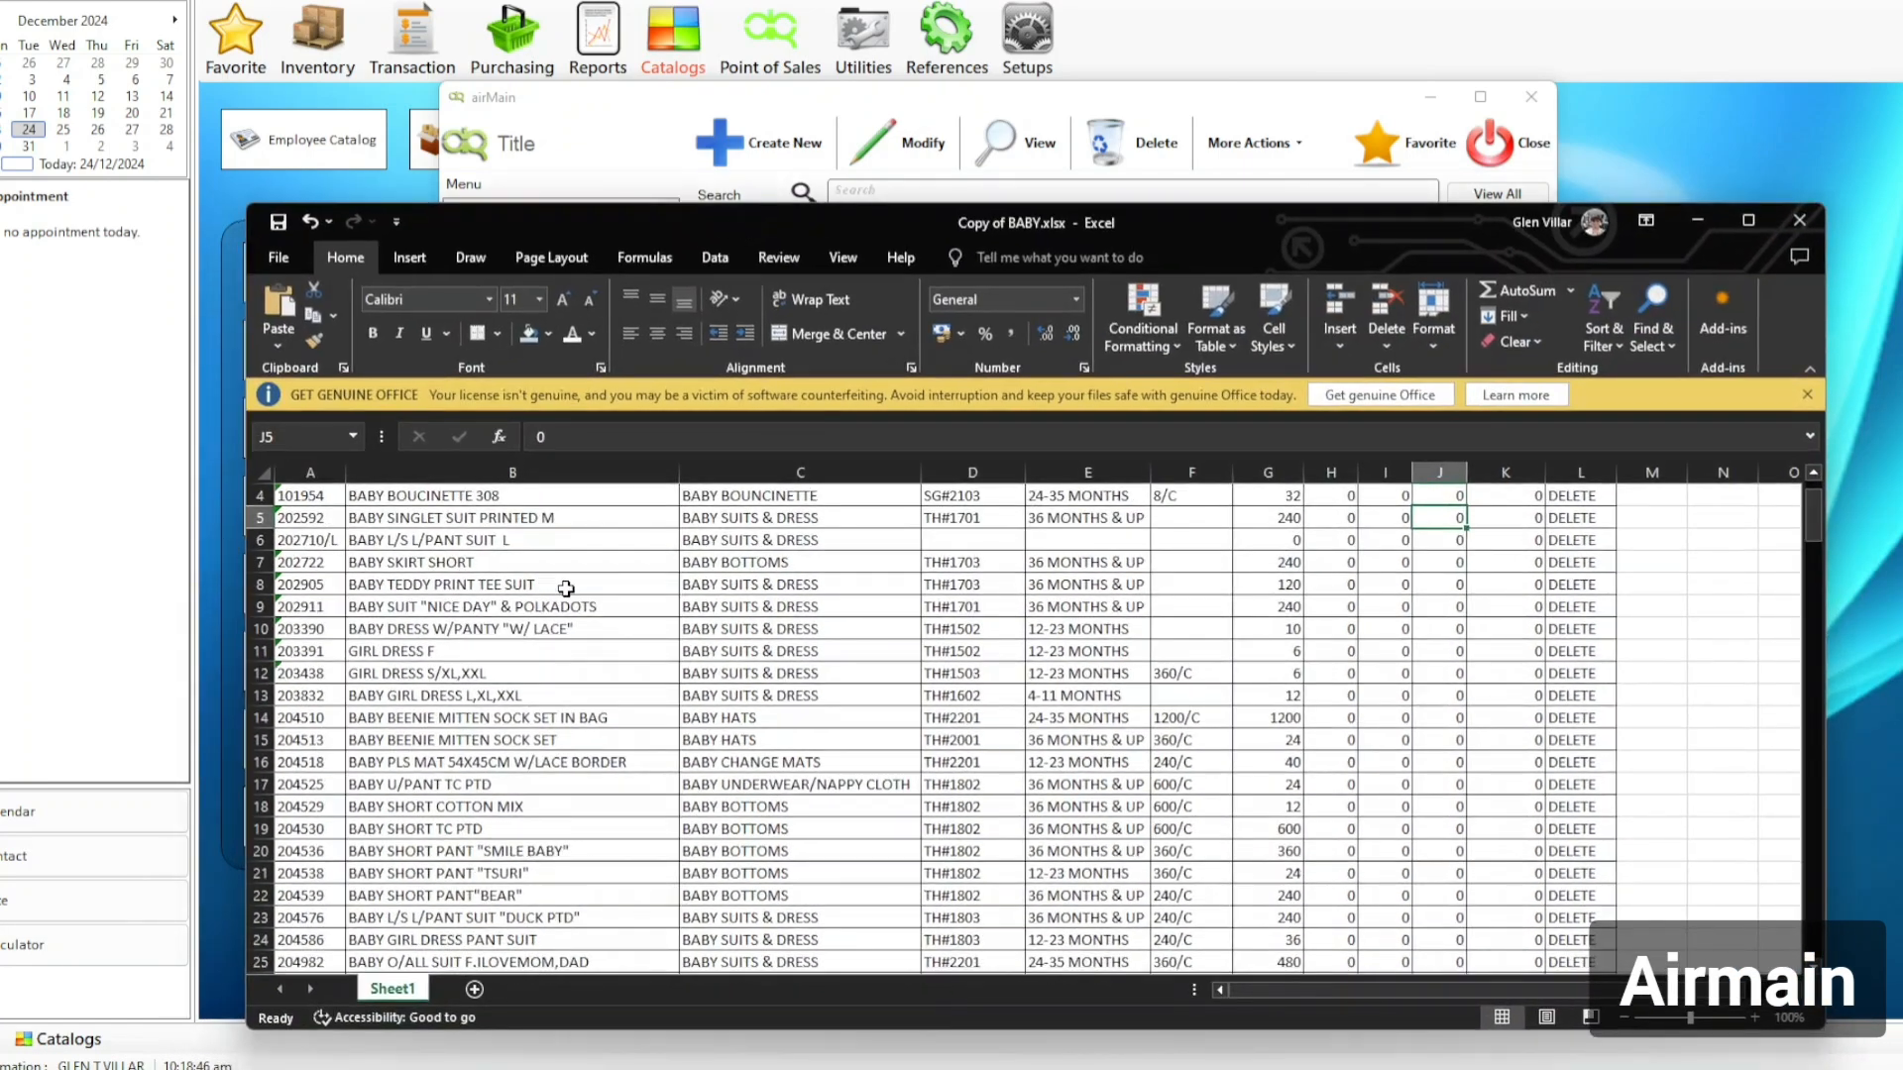
{"action": "scroll", "coordinate": [566, 588], "scroll_direction": "up", "scroll_amount": 1}
{"action": "left_click", "coordinate": [322, 587]}
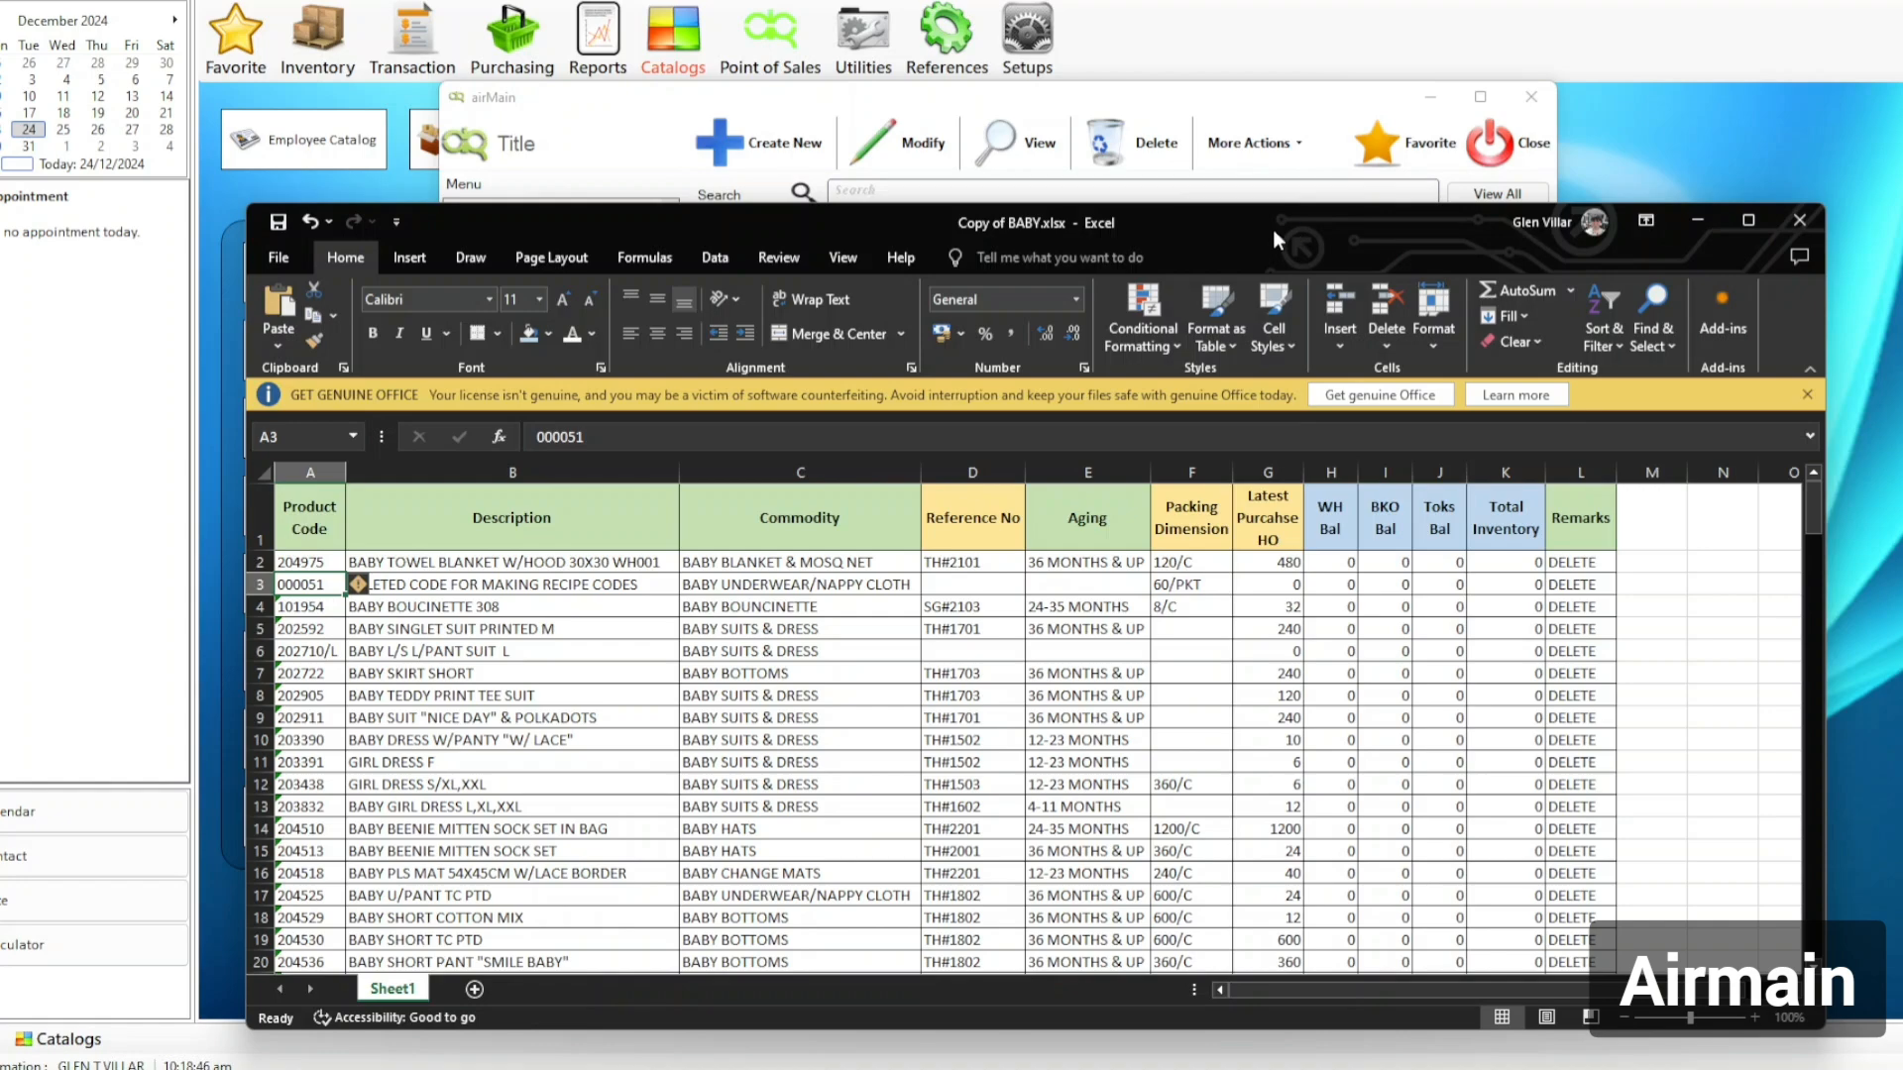
{"action": "left_click", "coordinate": [1697, 220]}
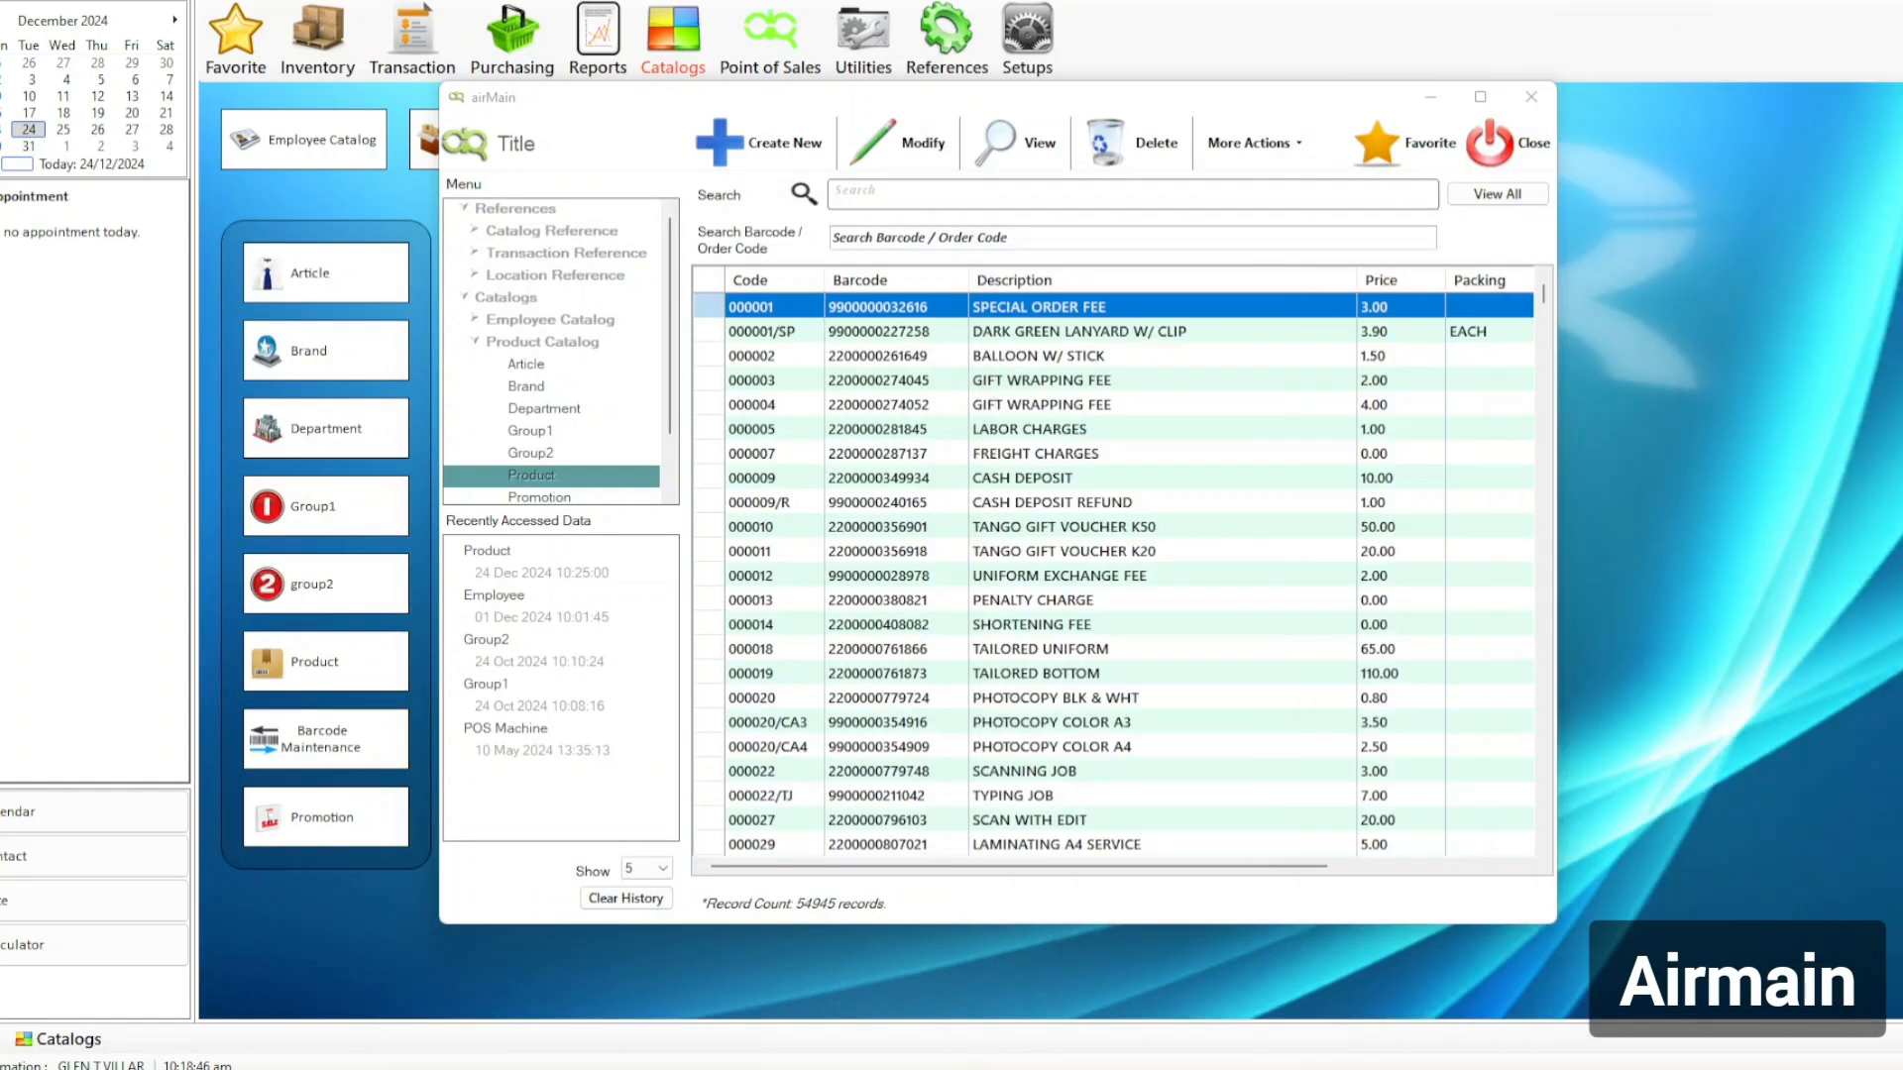
Search for product 000051 with the advanced filter's Show All Status option enabled.
{"action": "left_click", "coordinate": [879, 198]}
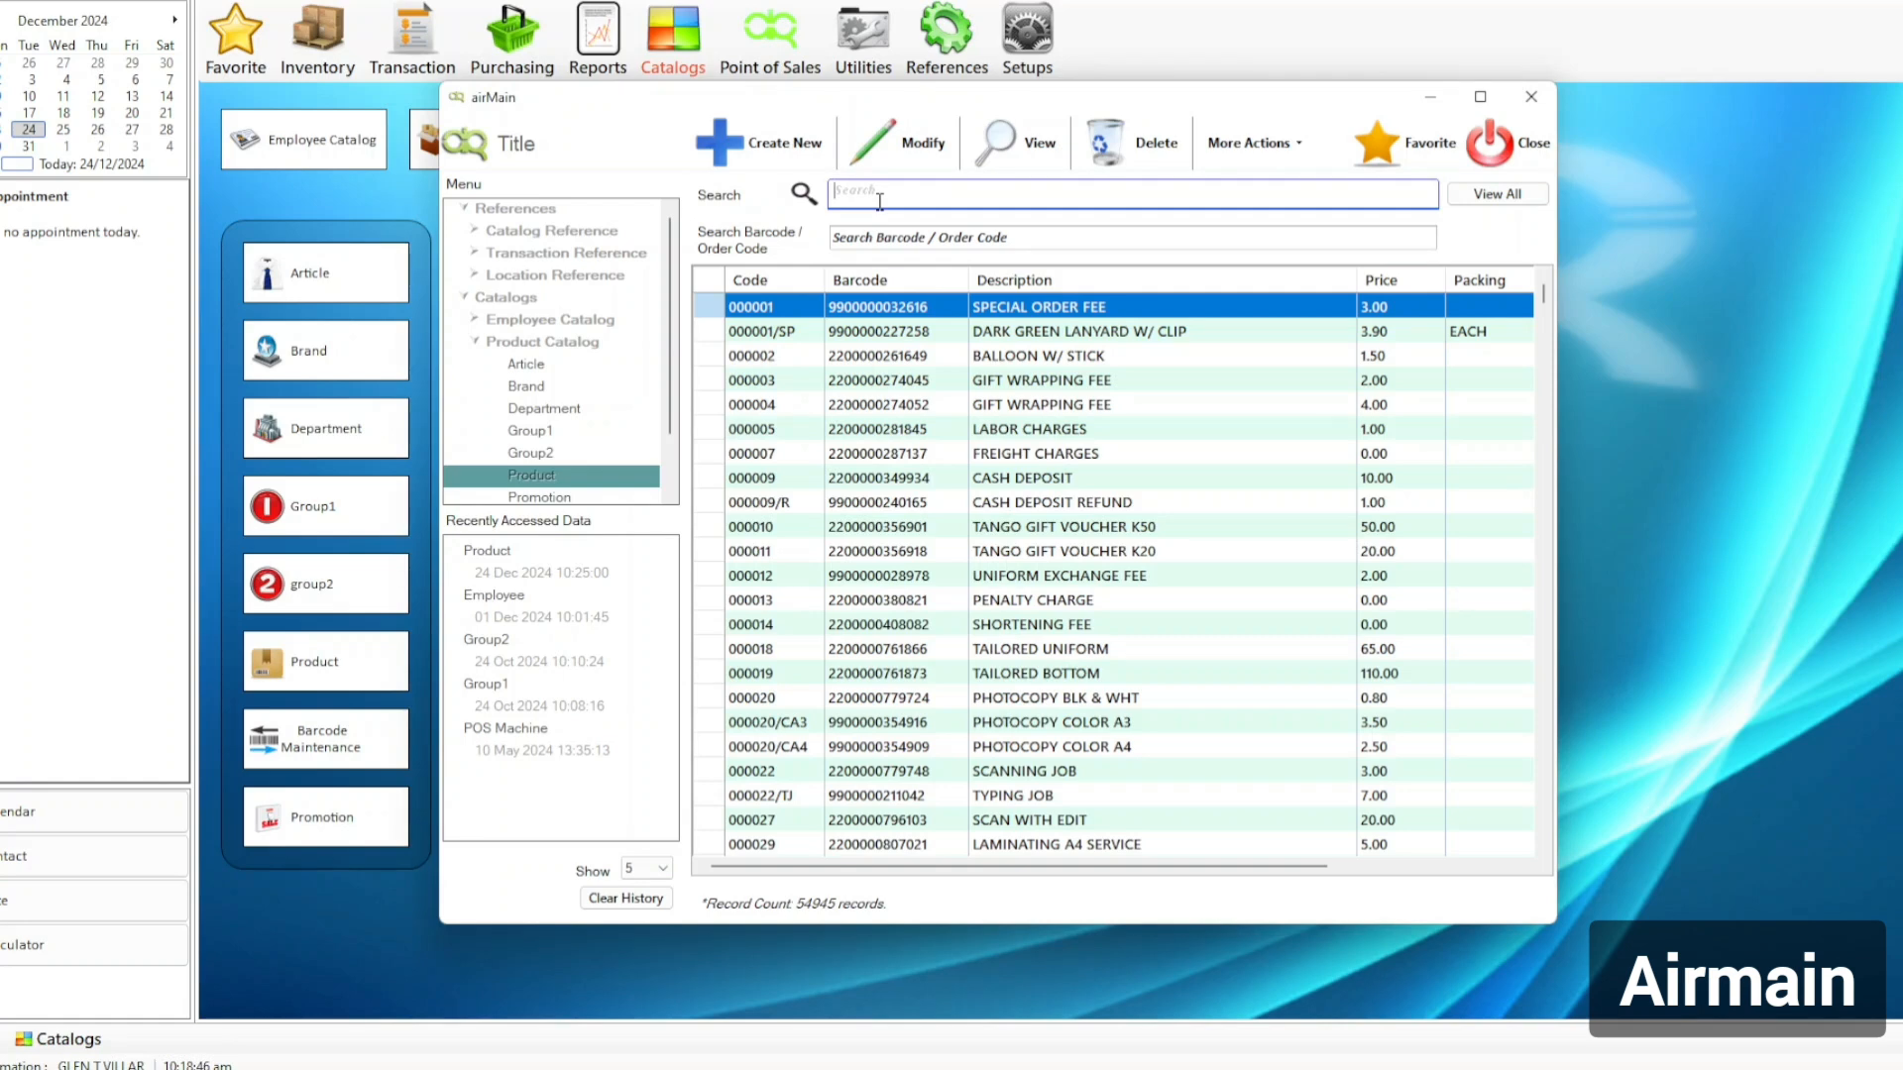
{"action": "type", "text": "000051"}
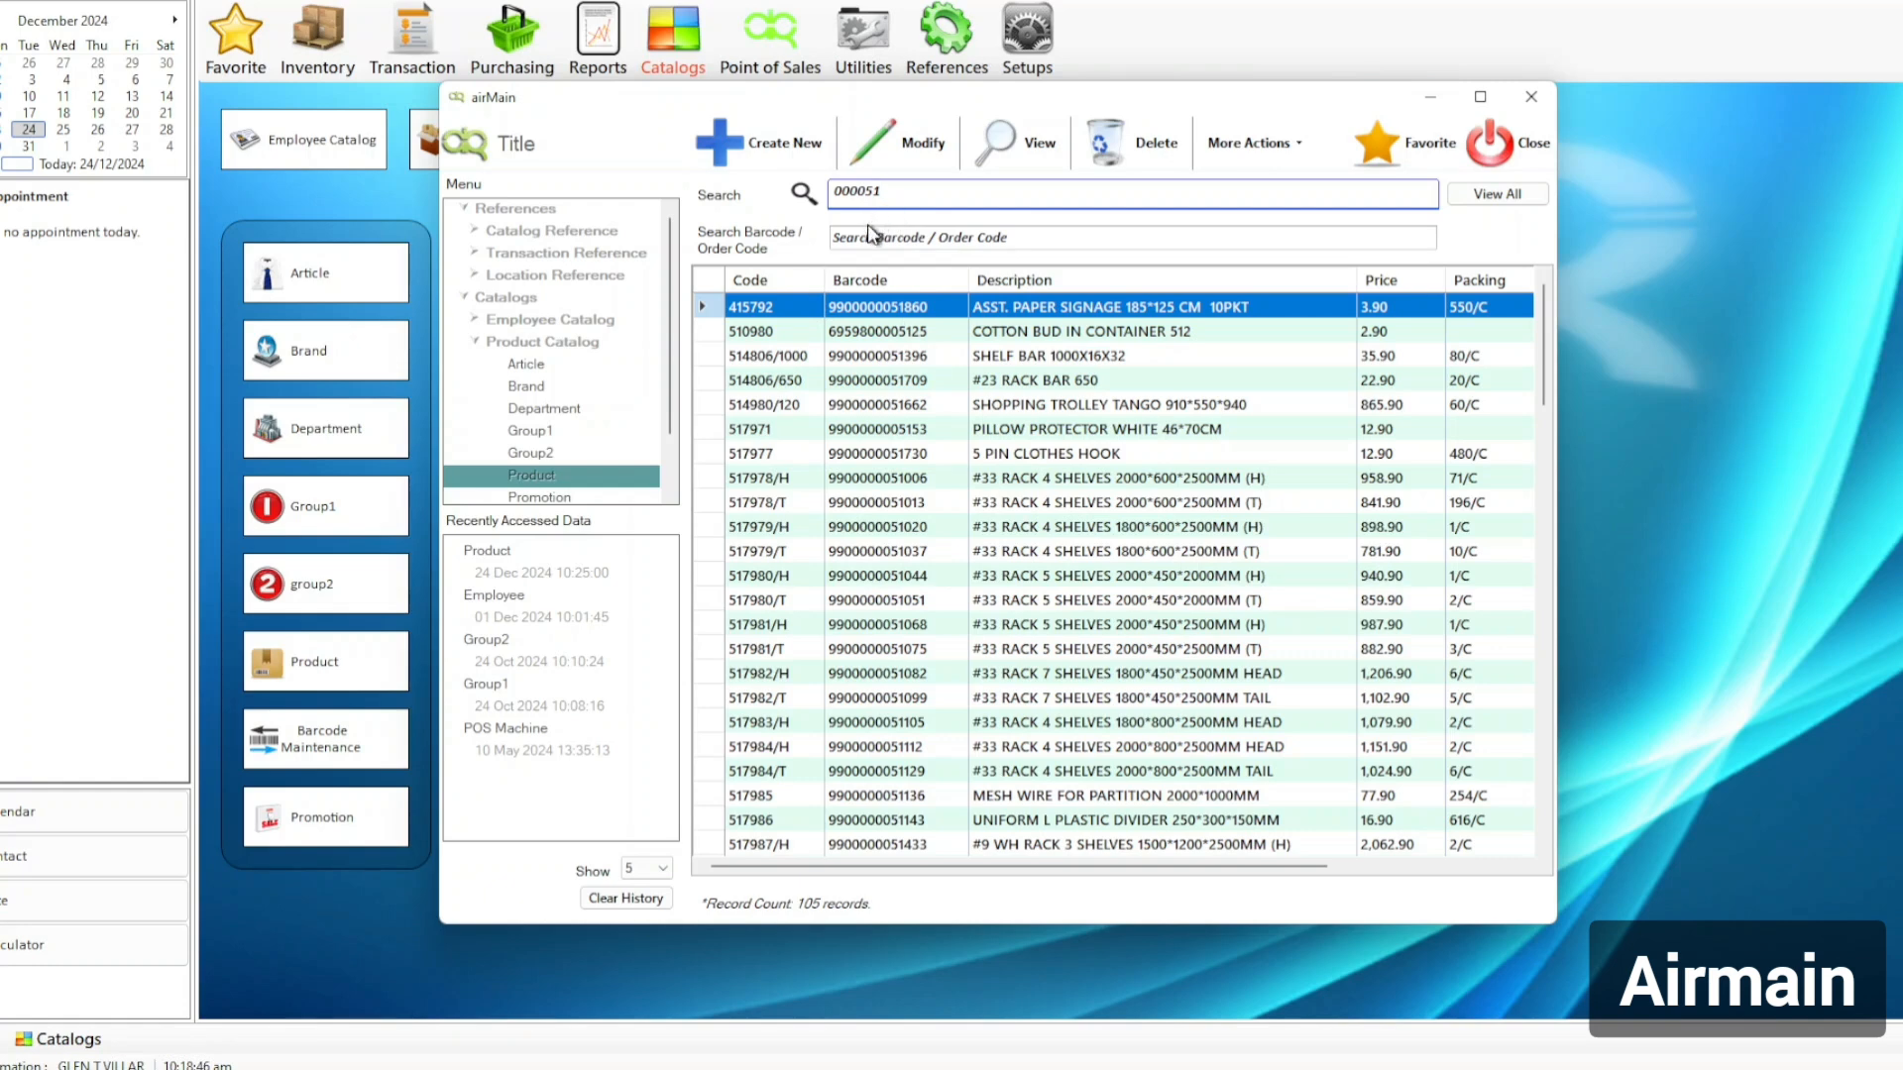
{"action": "left_click", "coordinate": [1283, 147]}
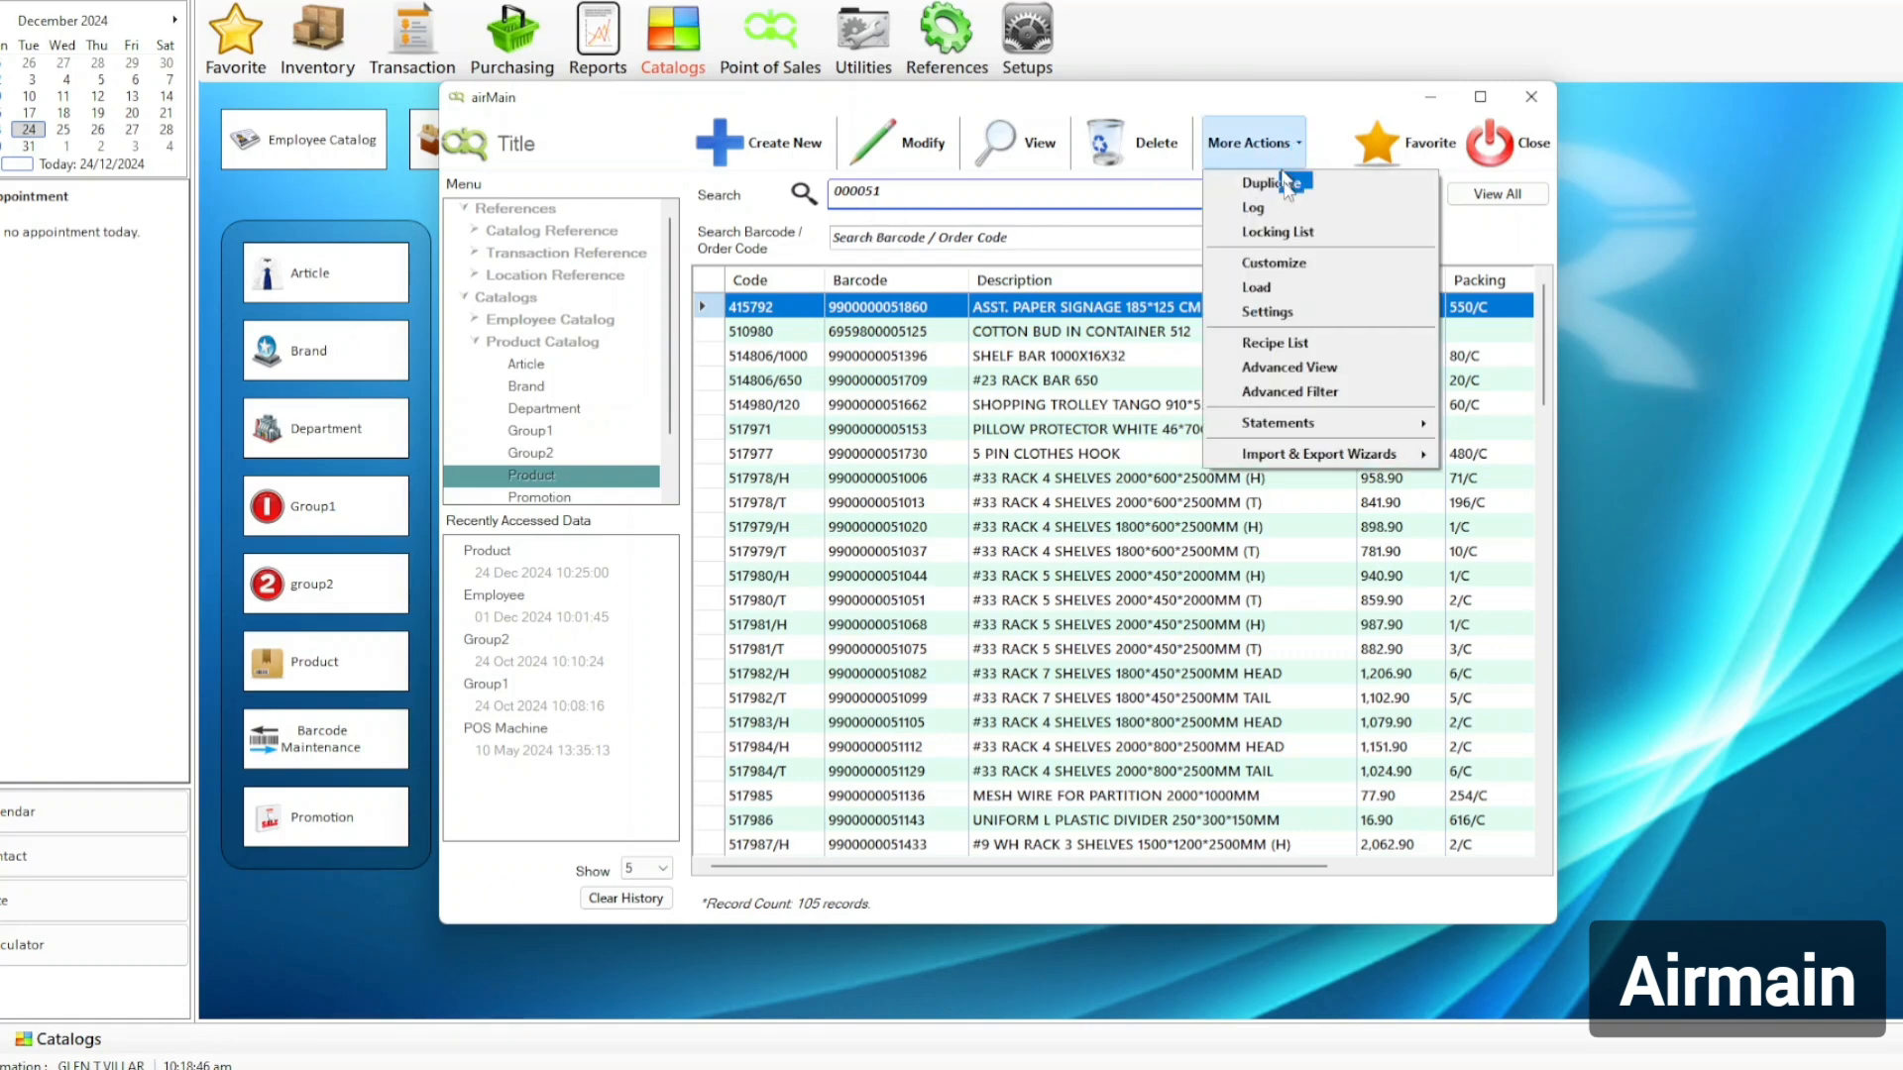
{"action": "left_click", "coordinate": [1335, 394]}
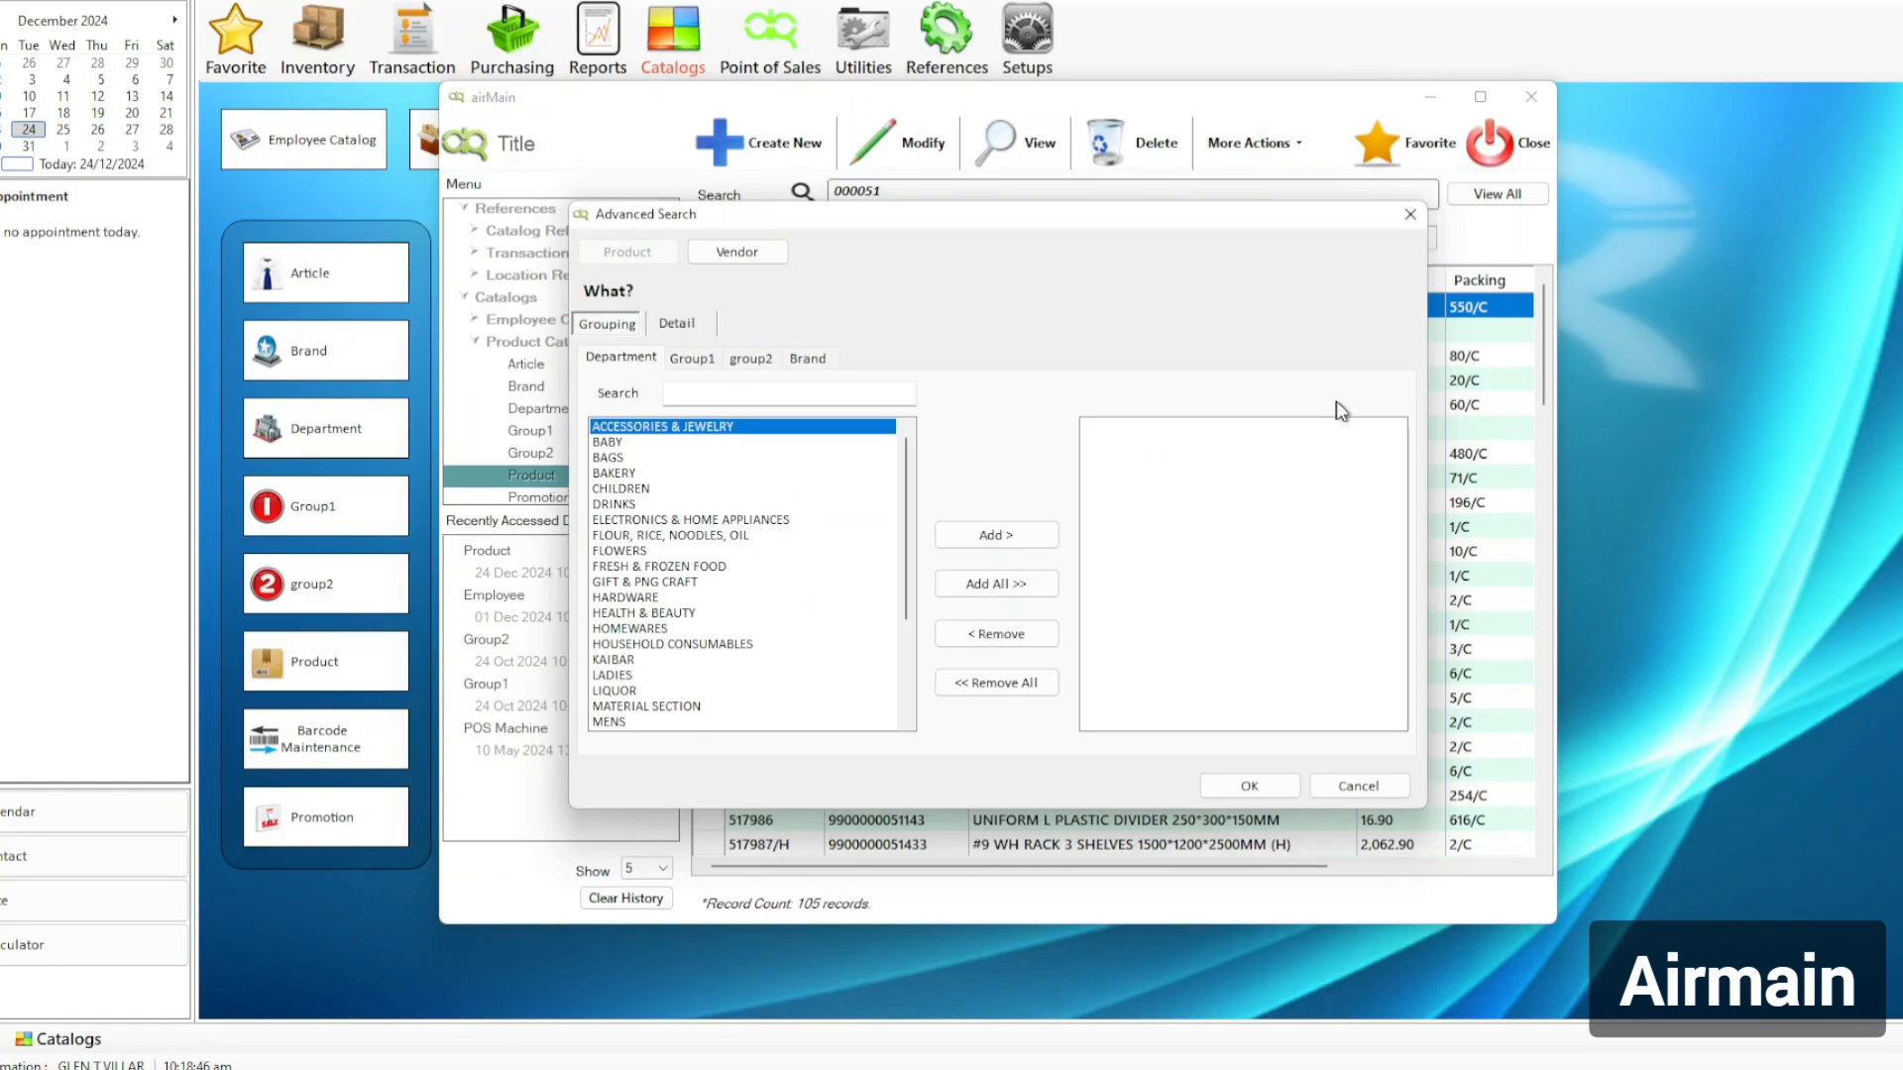
{"action": "left_click", "coordinate": [683, 330]}
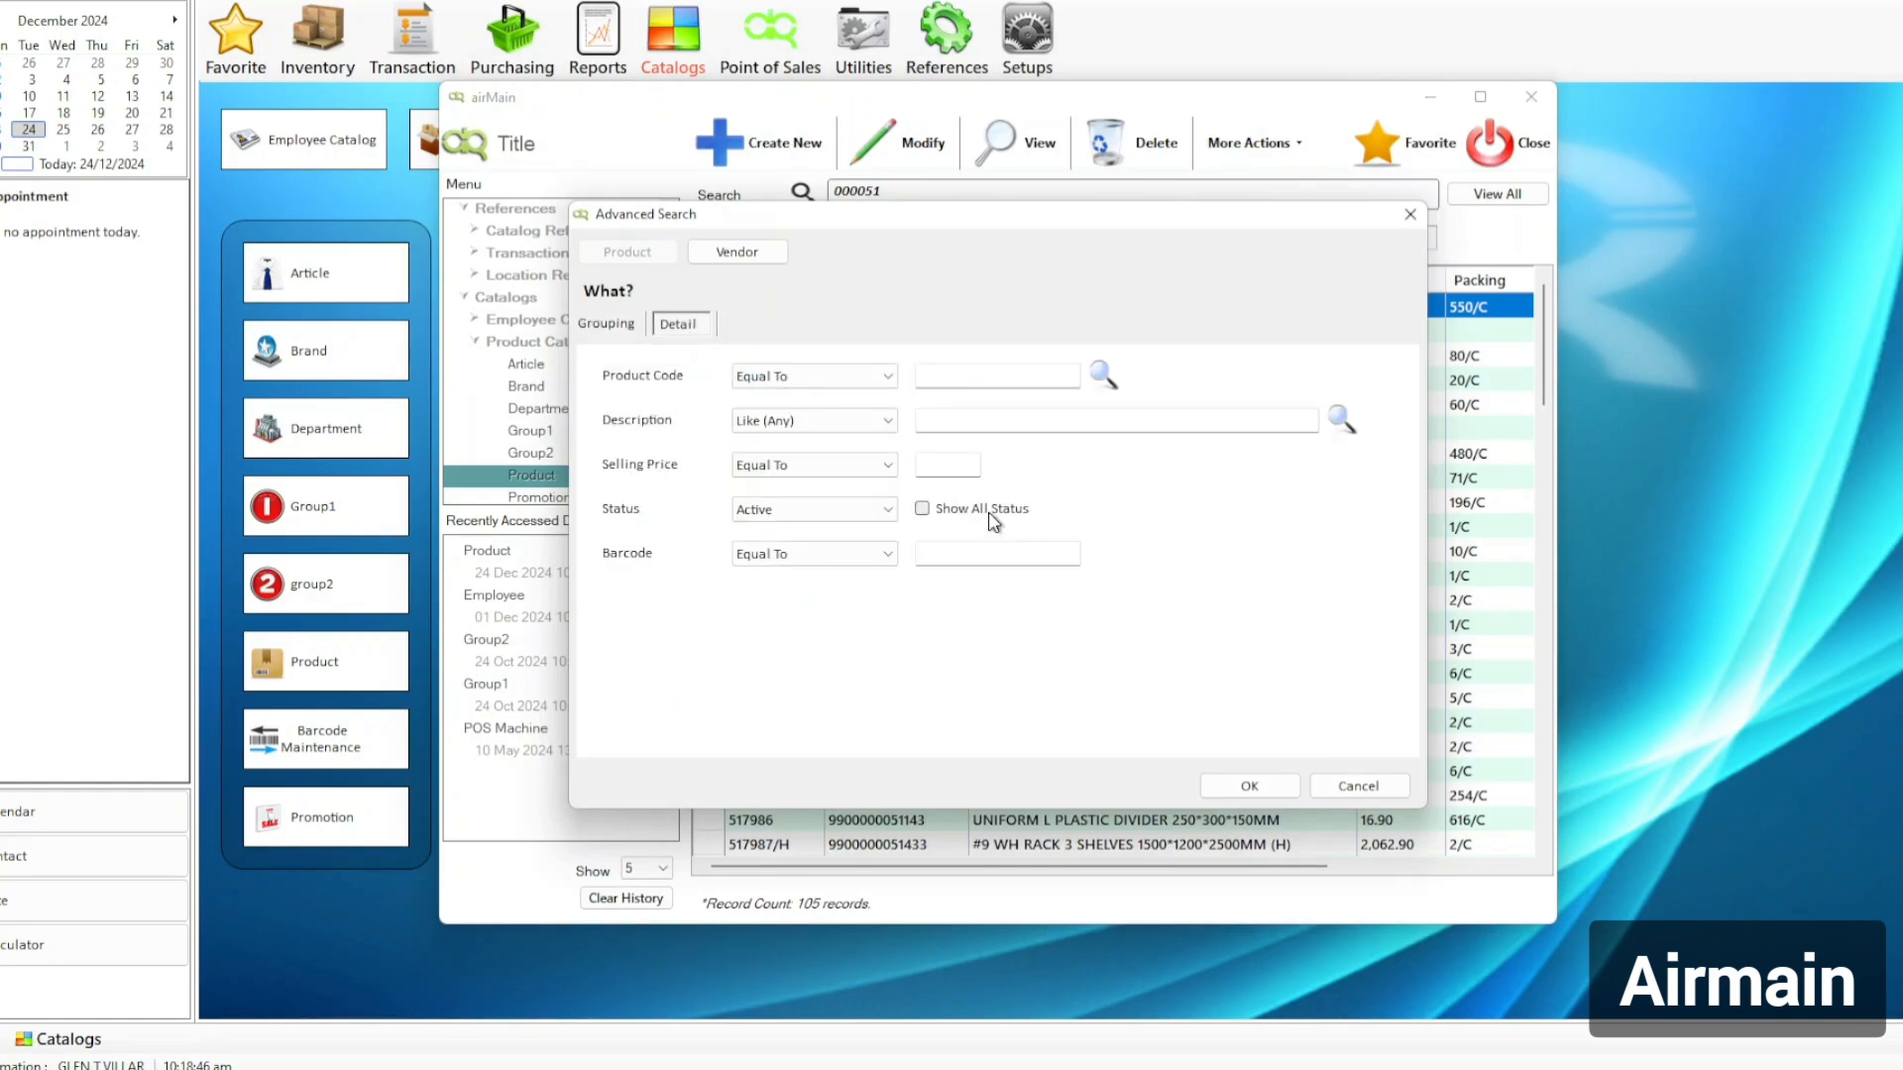
{"action": "left_click", "coordinate": [1009, 530]}
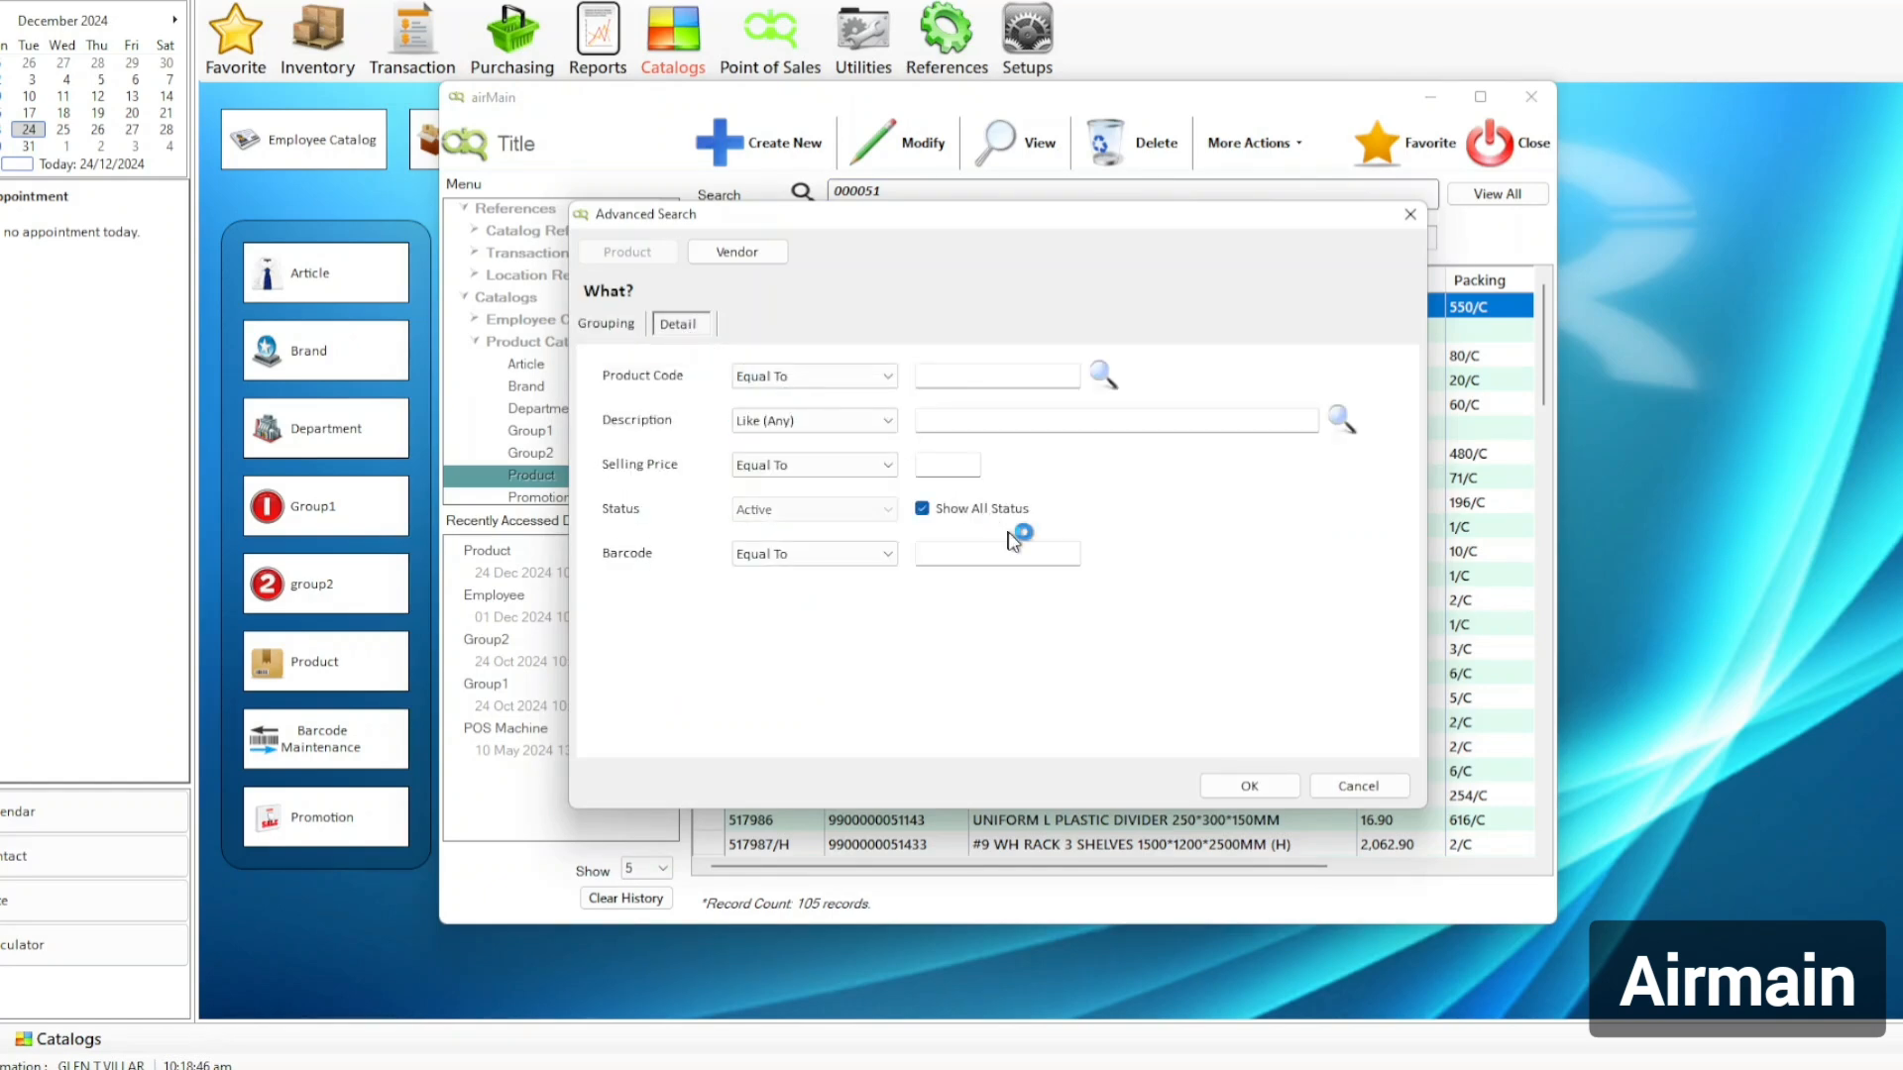
{"action": "left_click", "coordinate": [1263, 796]}
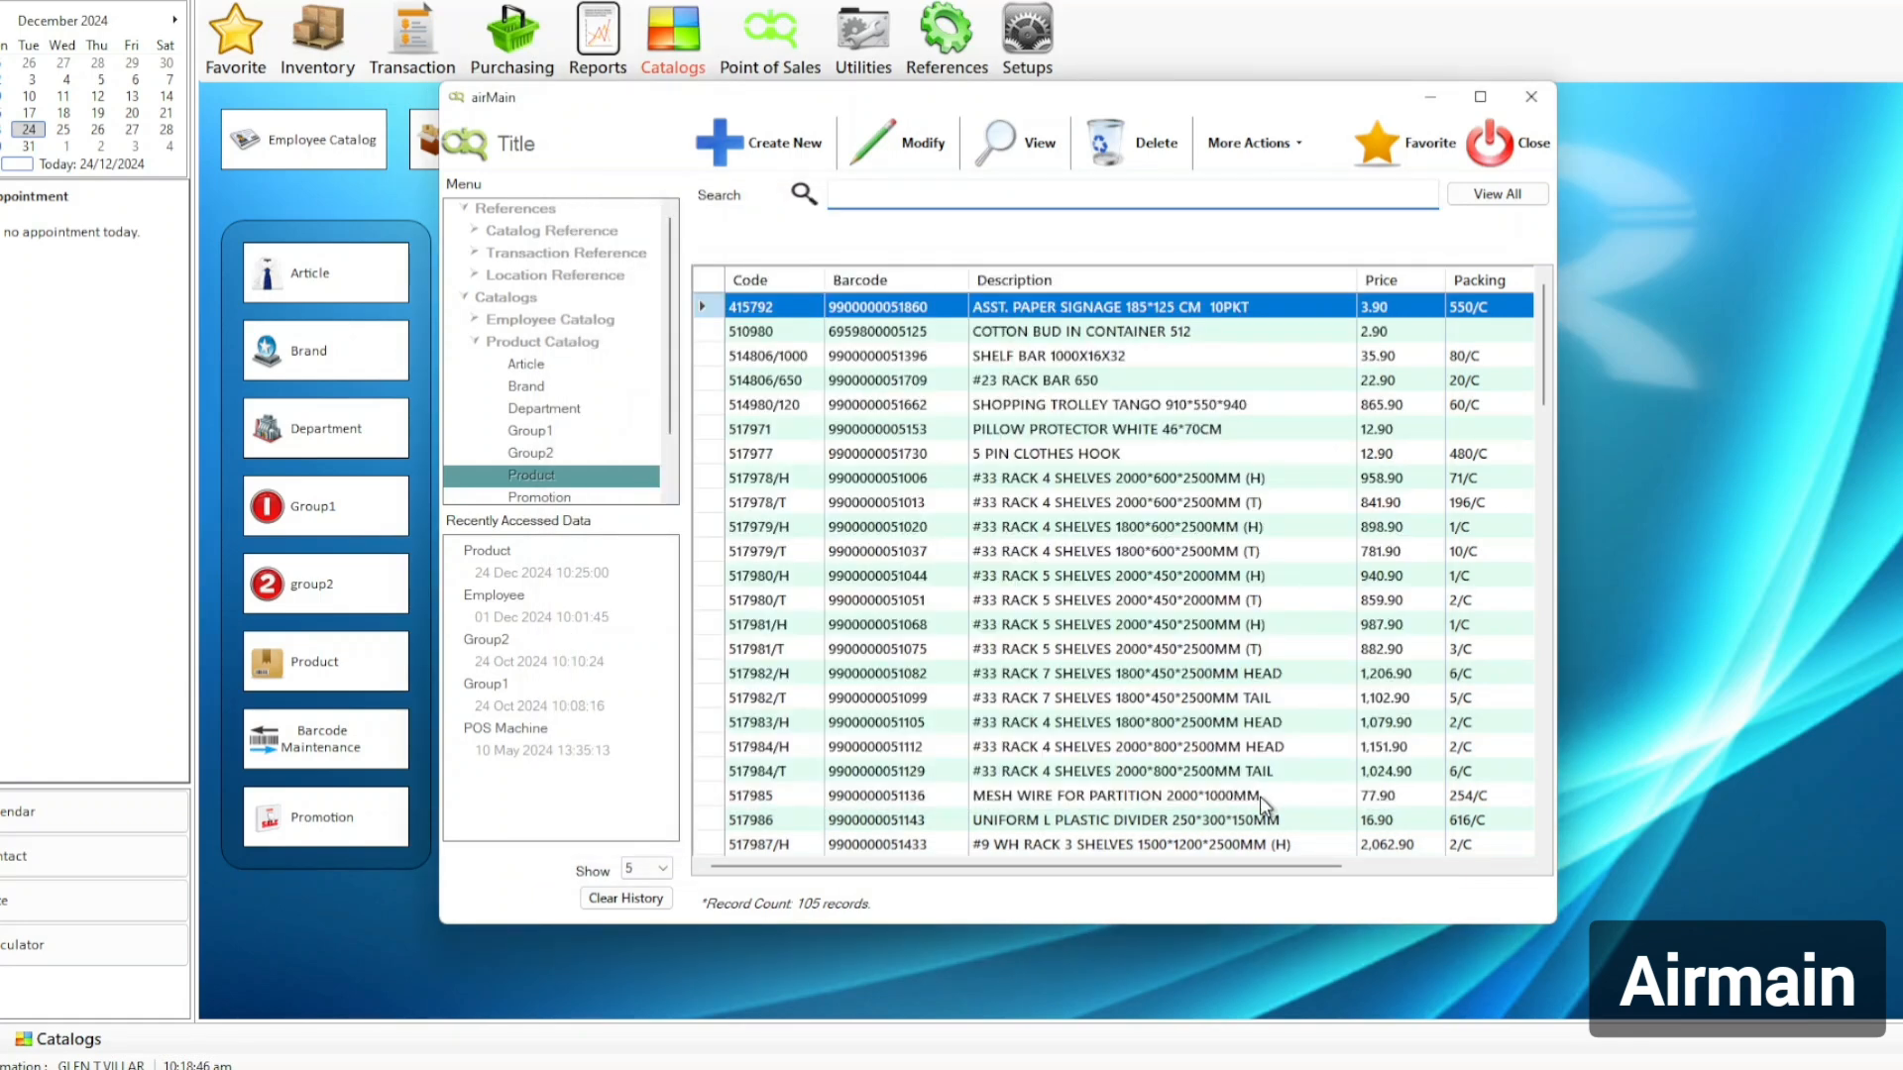
{"action": "type", "text": "000051"}
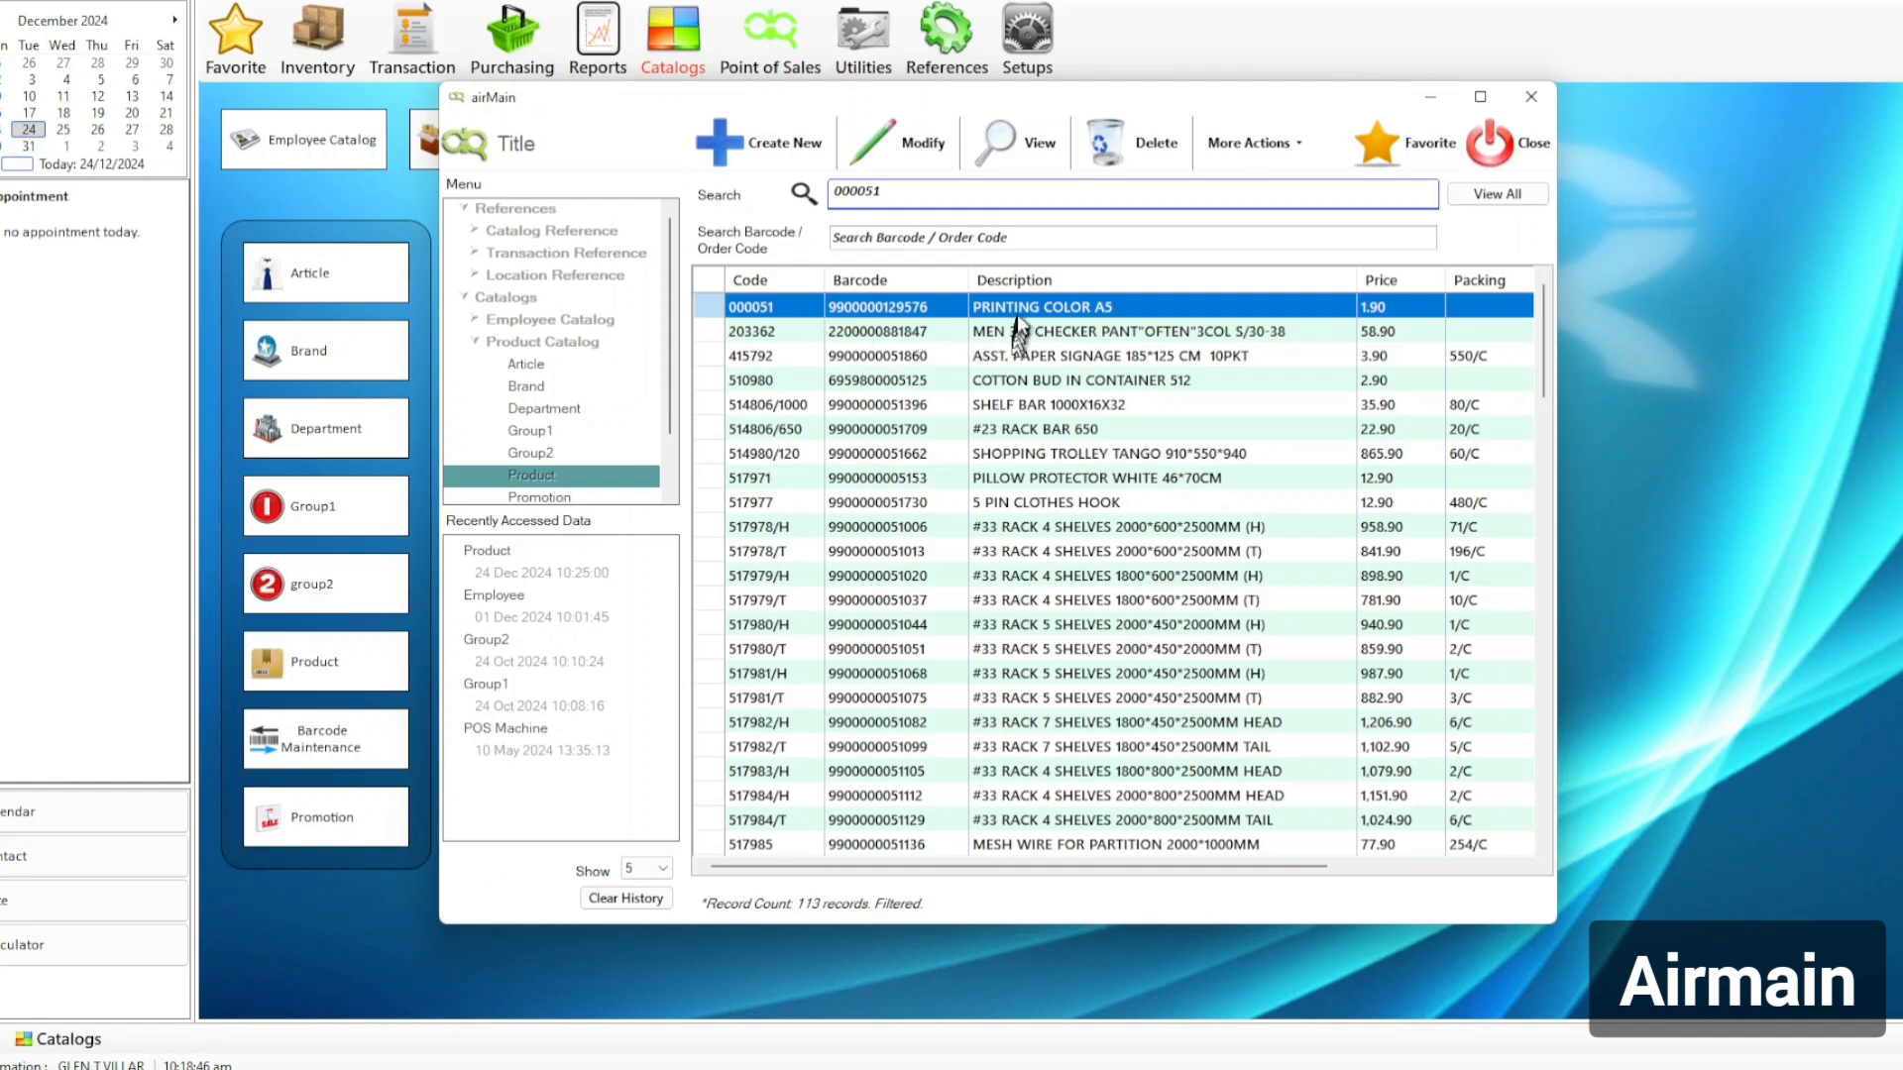
Confirm PRINTING COLOR A5 is Non Active, then return to the BABY spreadsheet.
{"action": "double_click", "coordinate": [1050, 307]}
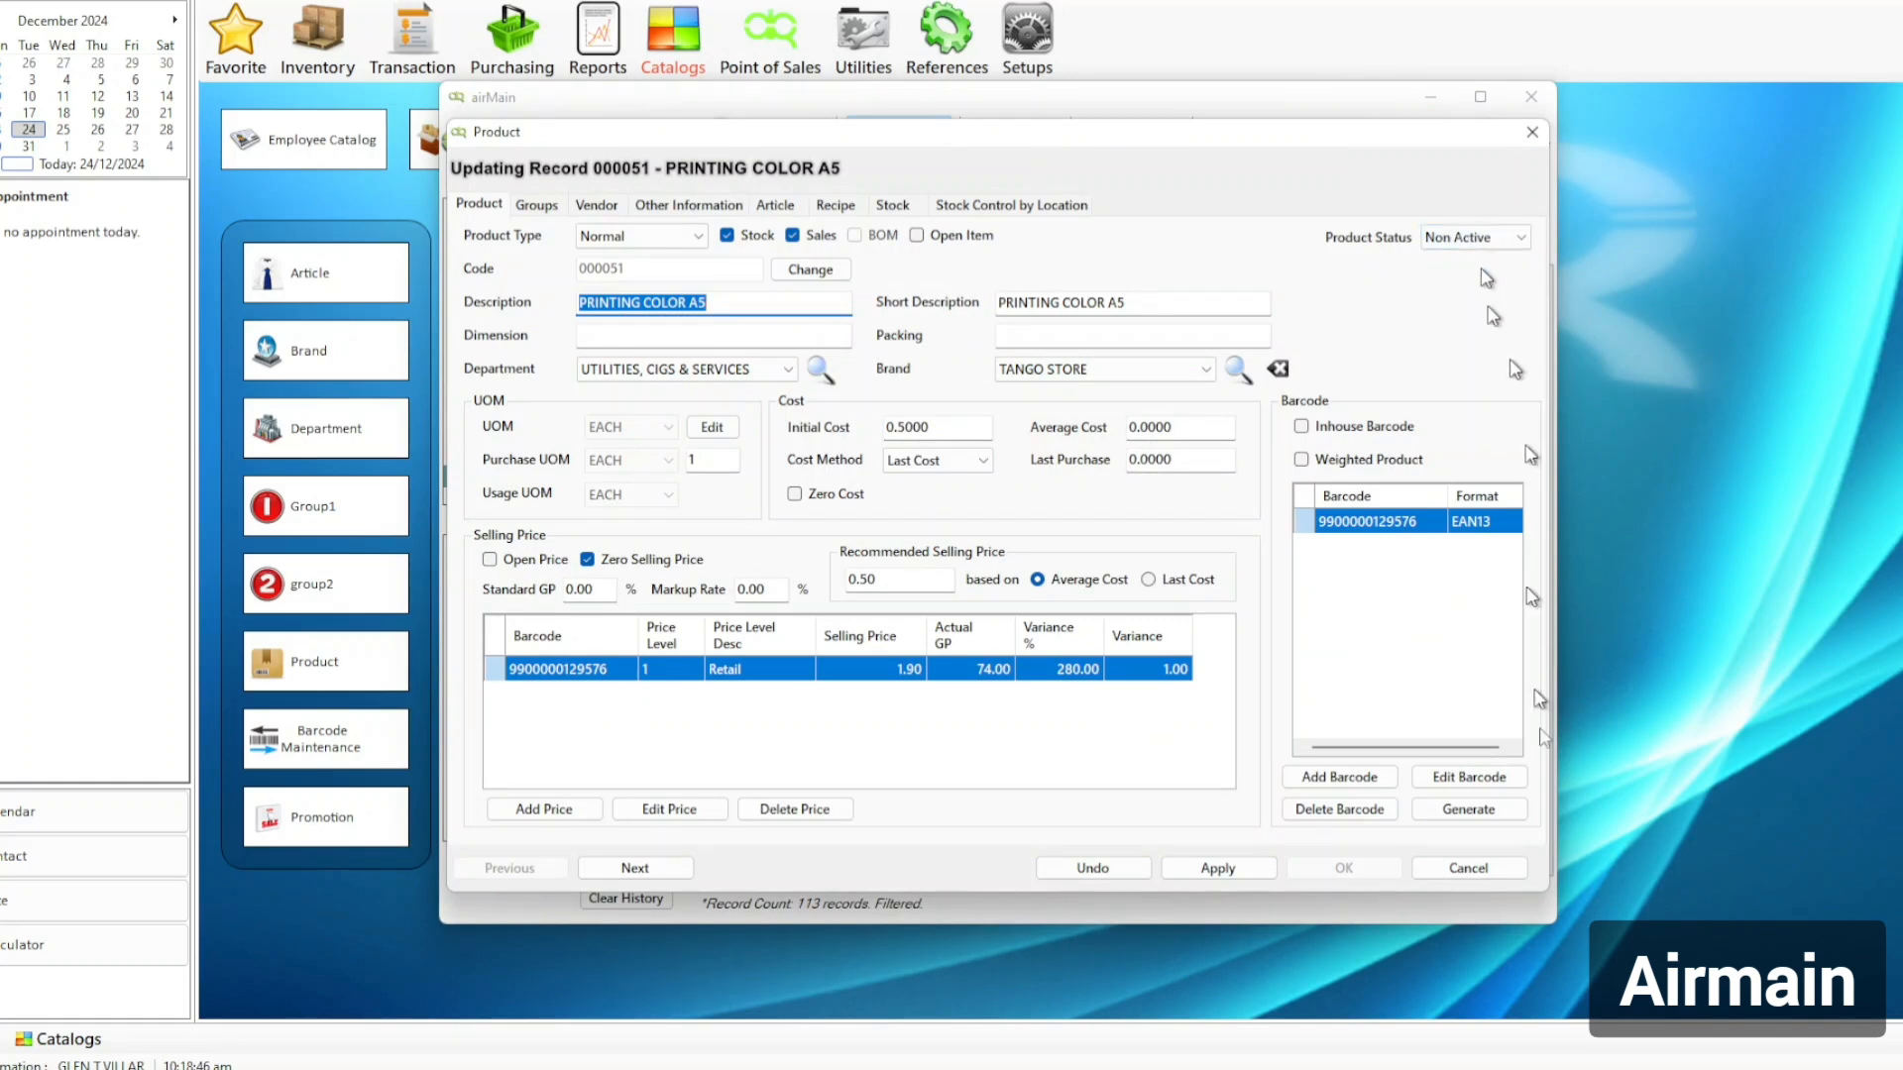
{"action": "left_click", "coordinate": [1496, 872]}
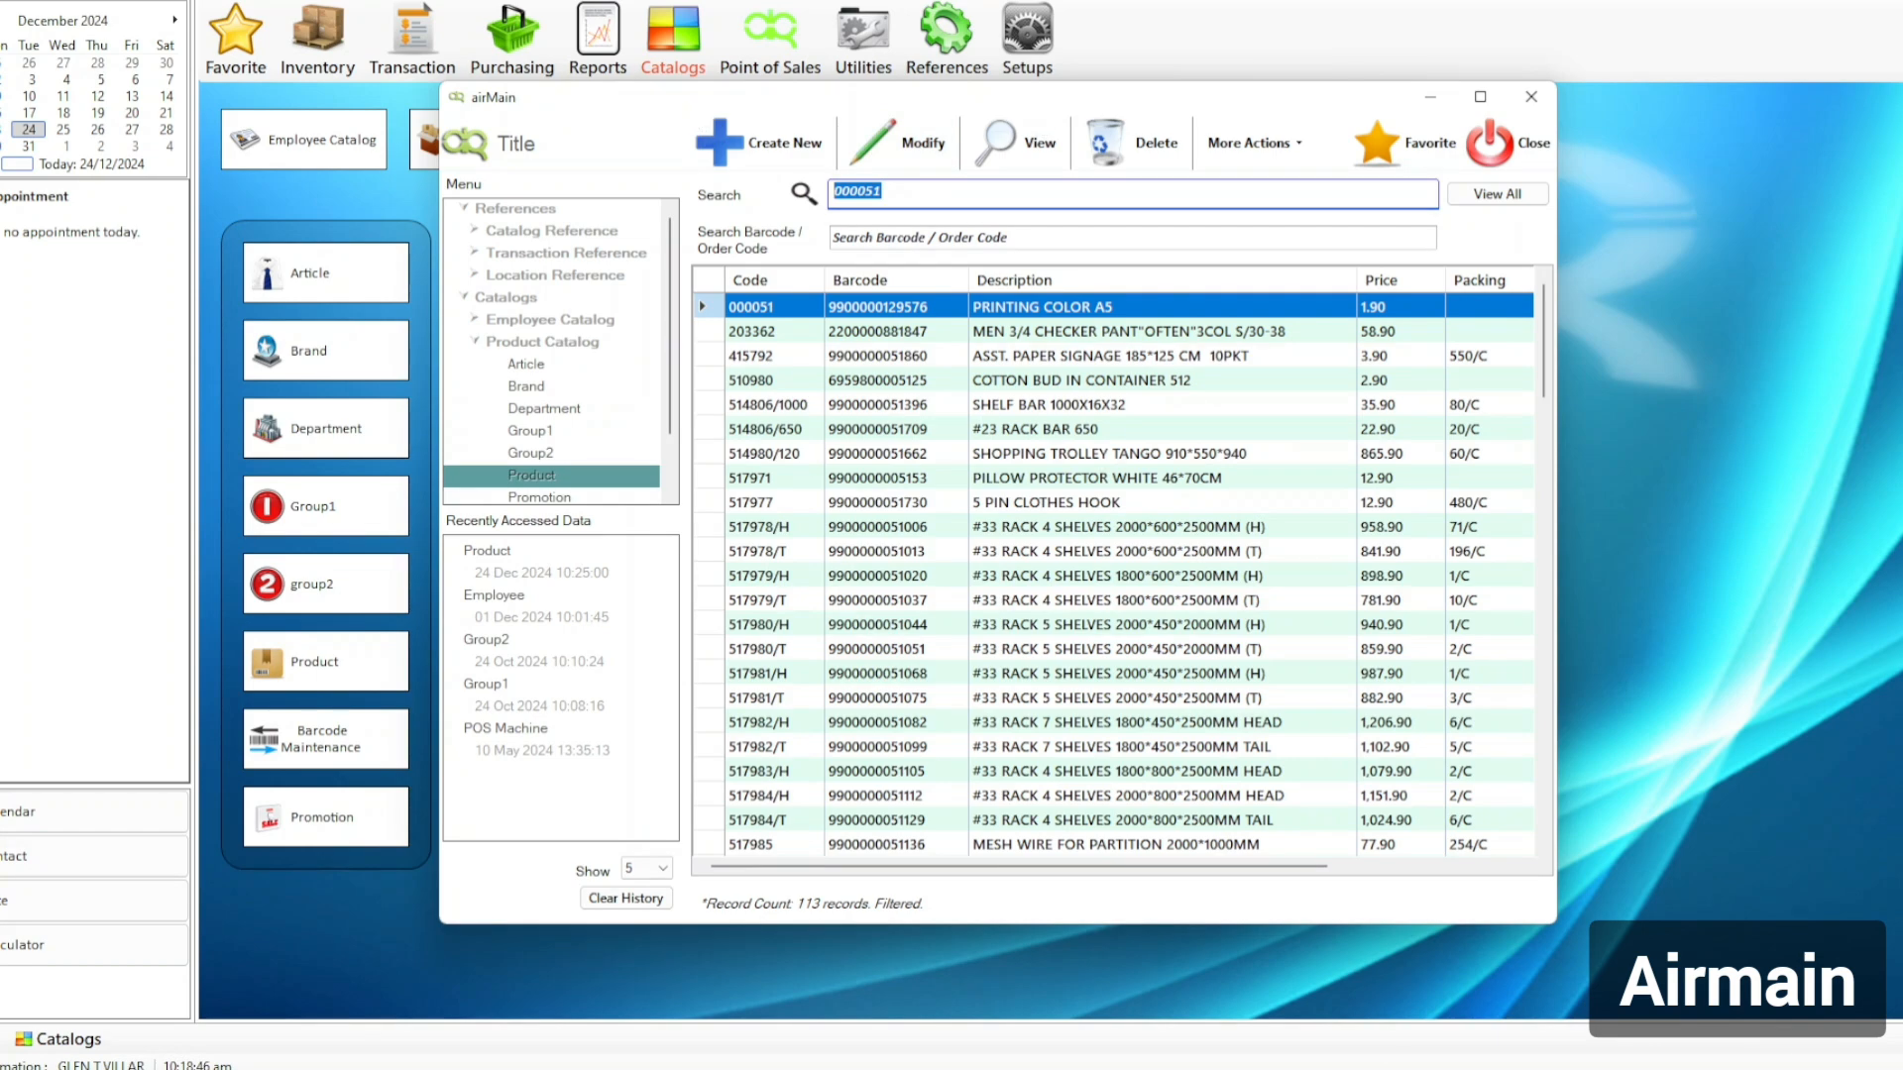
{"action": "left_click", "coordinate": [759, 142]}
{"action": "key", "text": "alt+Tab"}
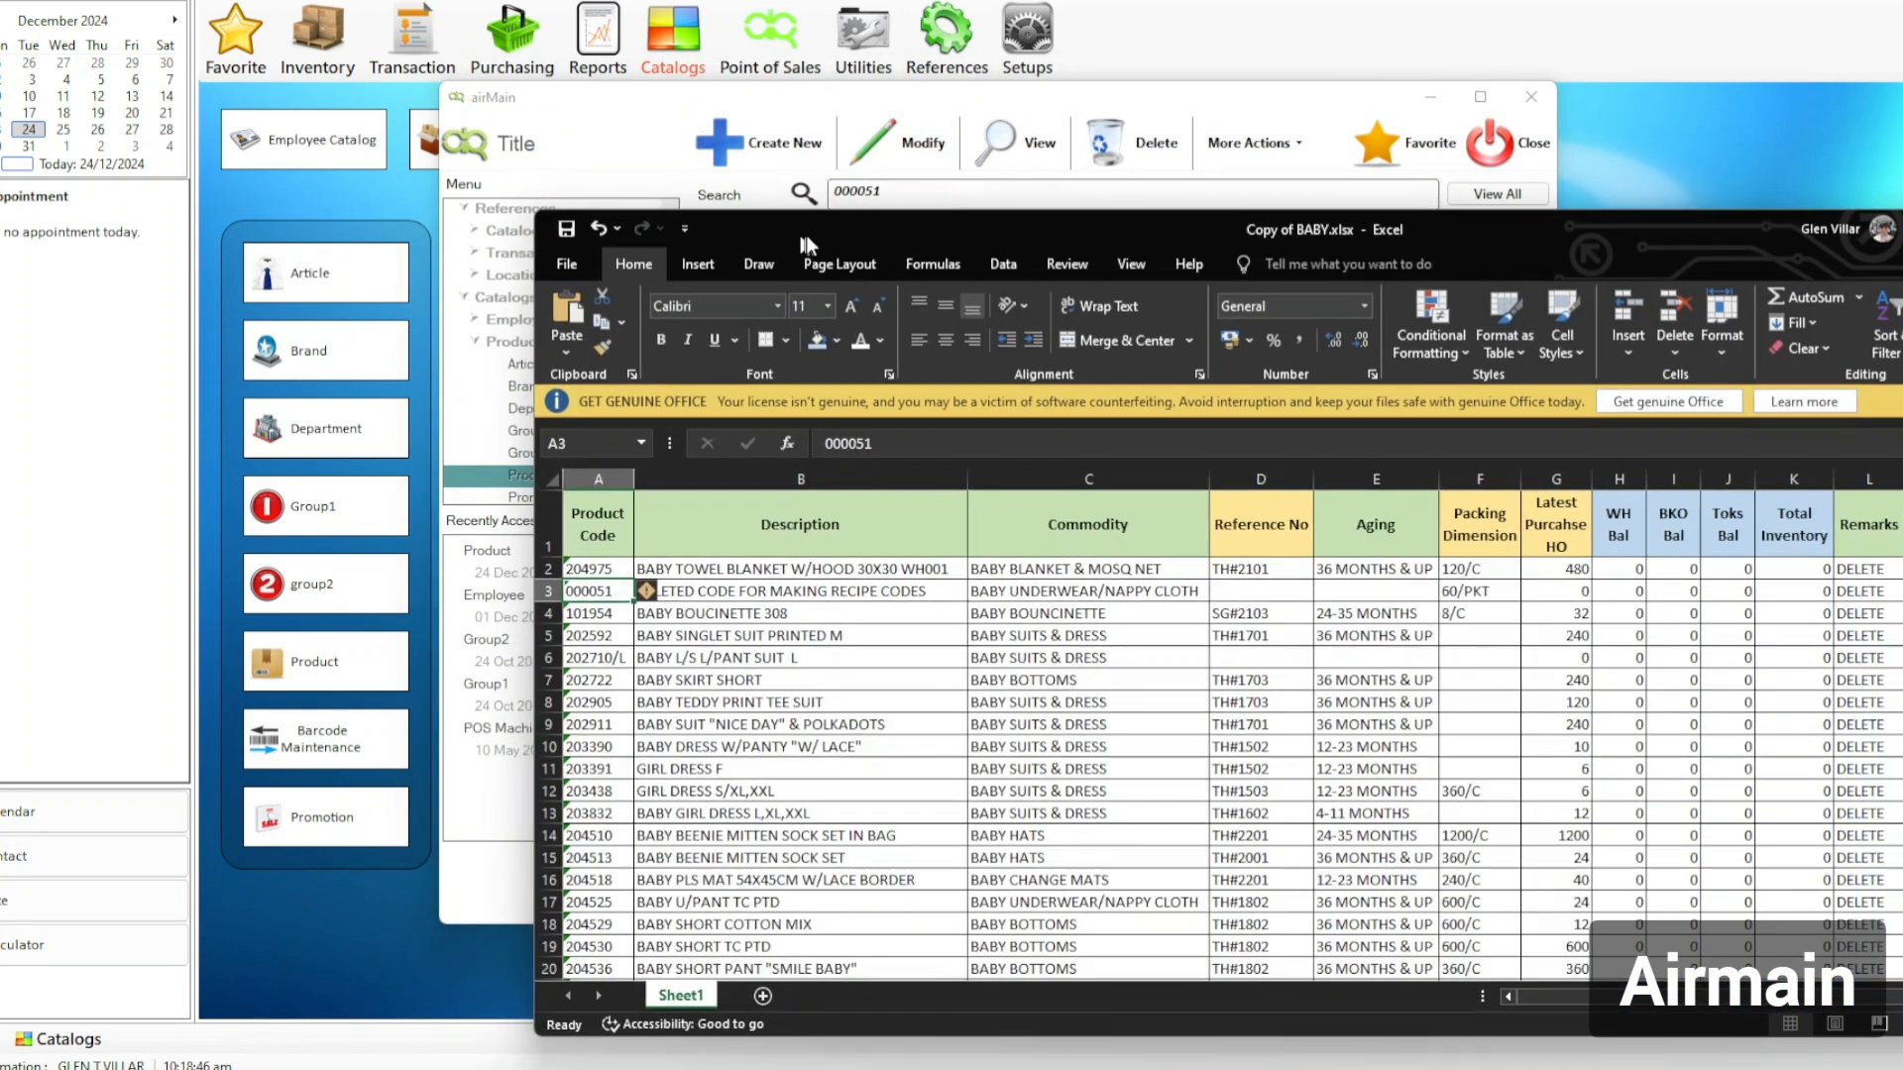
Copy product code 101954 from cell A4 of the BABY sheet.
{"action": "left_click", "coordinate": [597, 634]}
{"action": "left_click", "coordinate": [609, 614]}
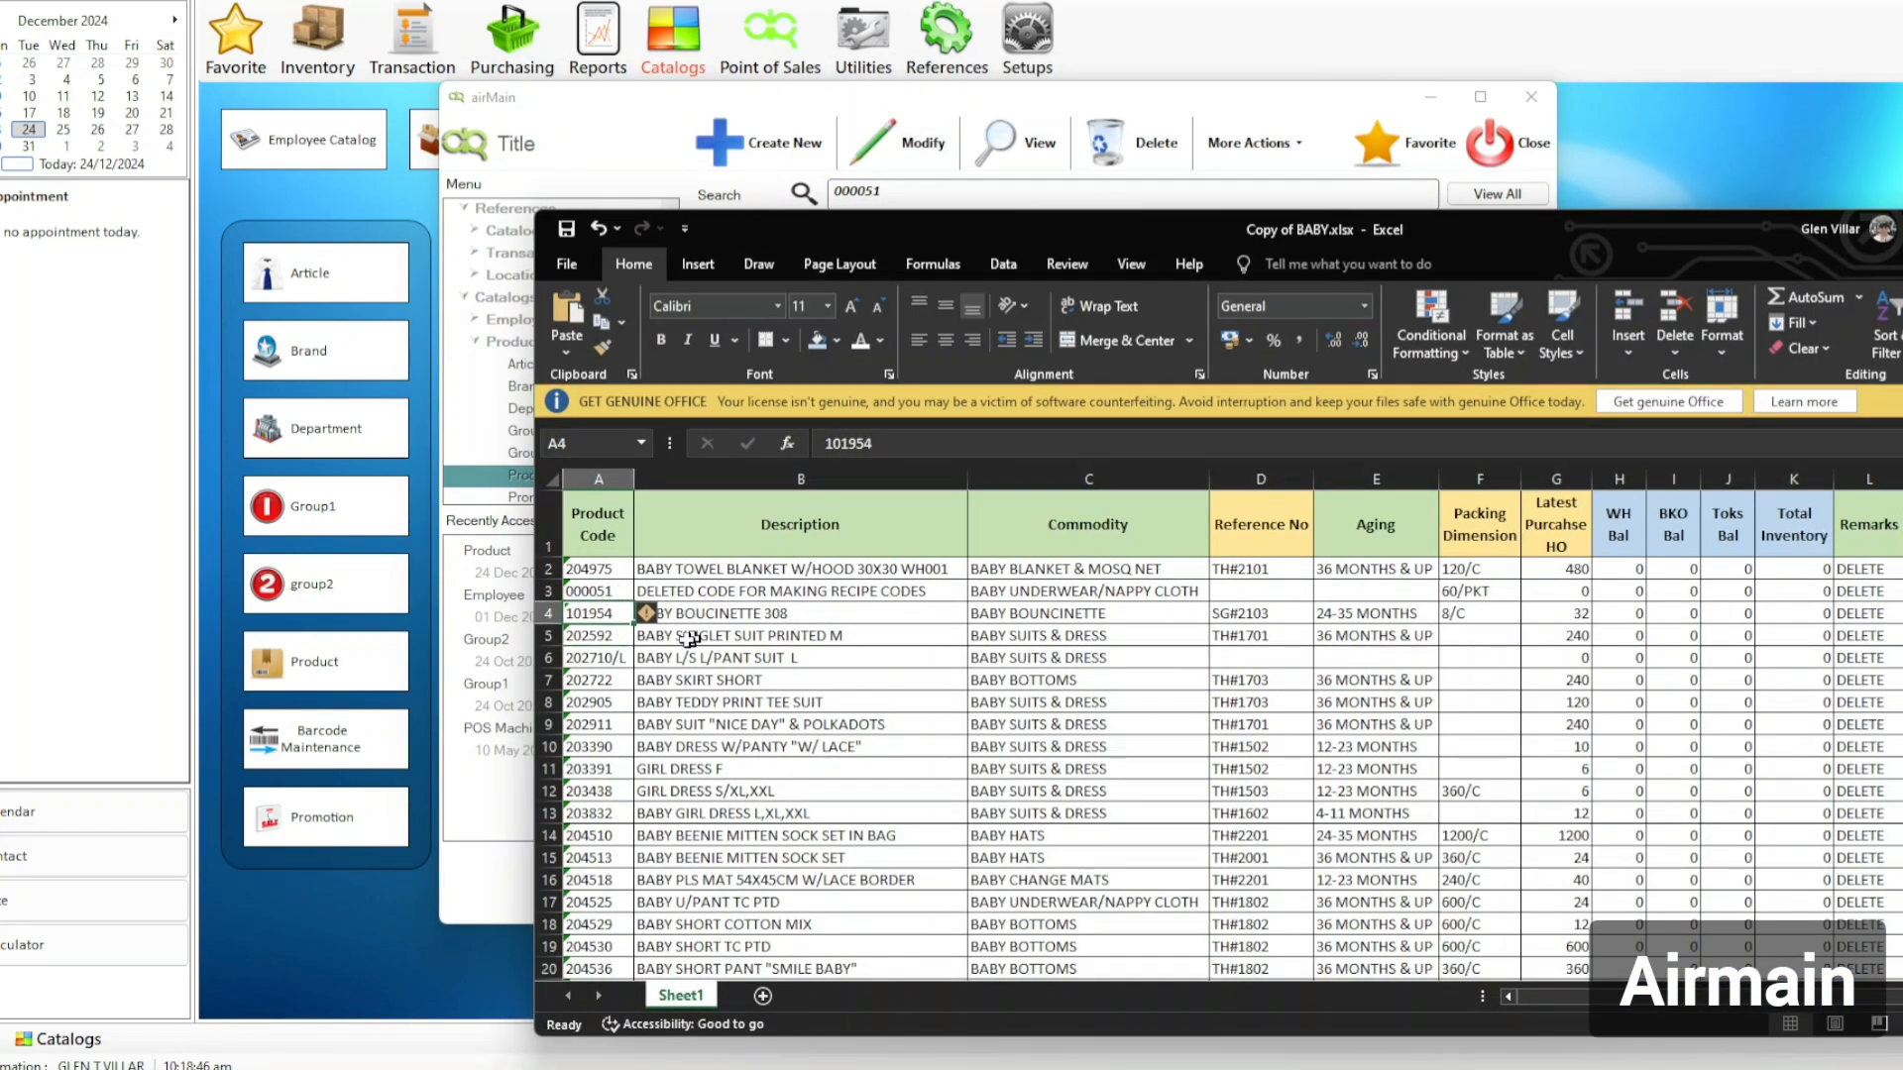
{"action": "right_click", "coordinate": [614, 613]}
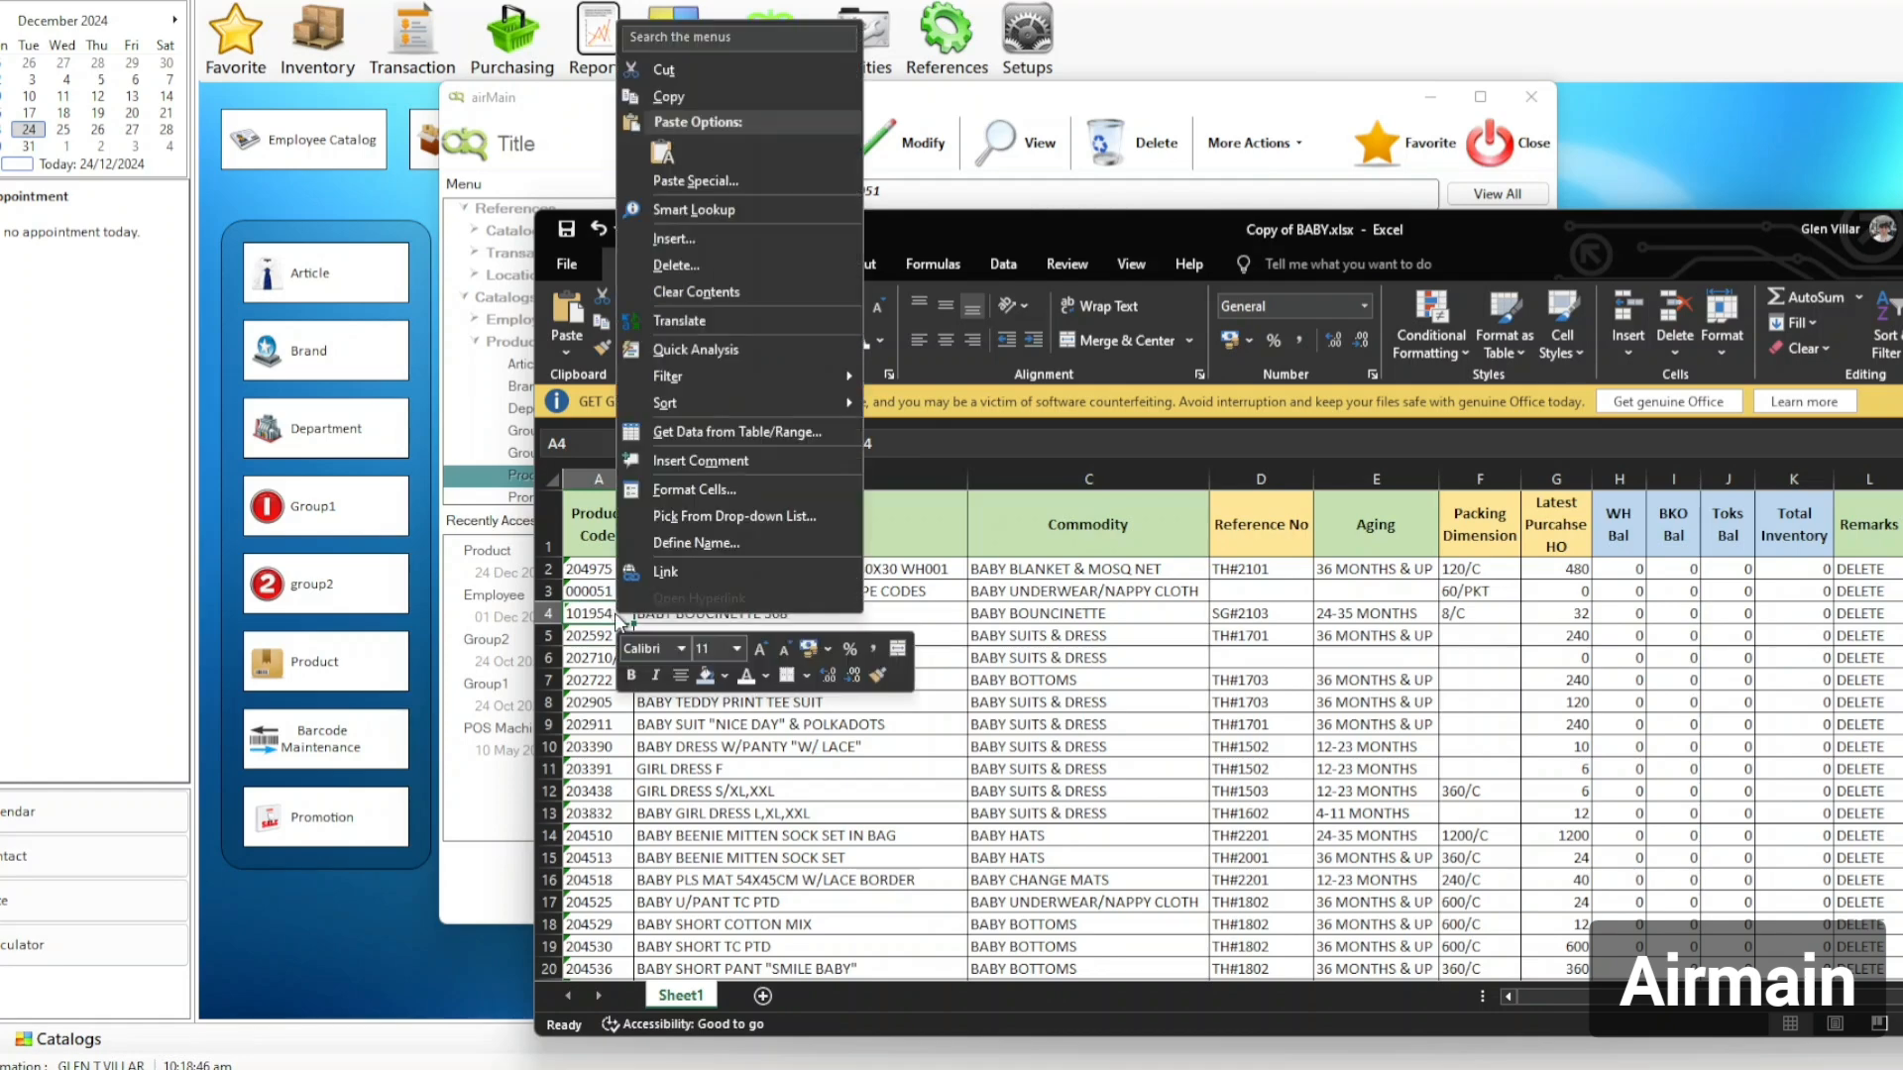
{"action": "left_click", "coordinate": [682, 97]}
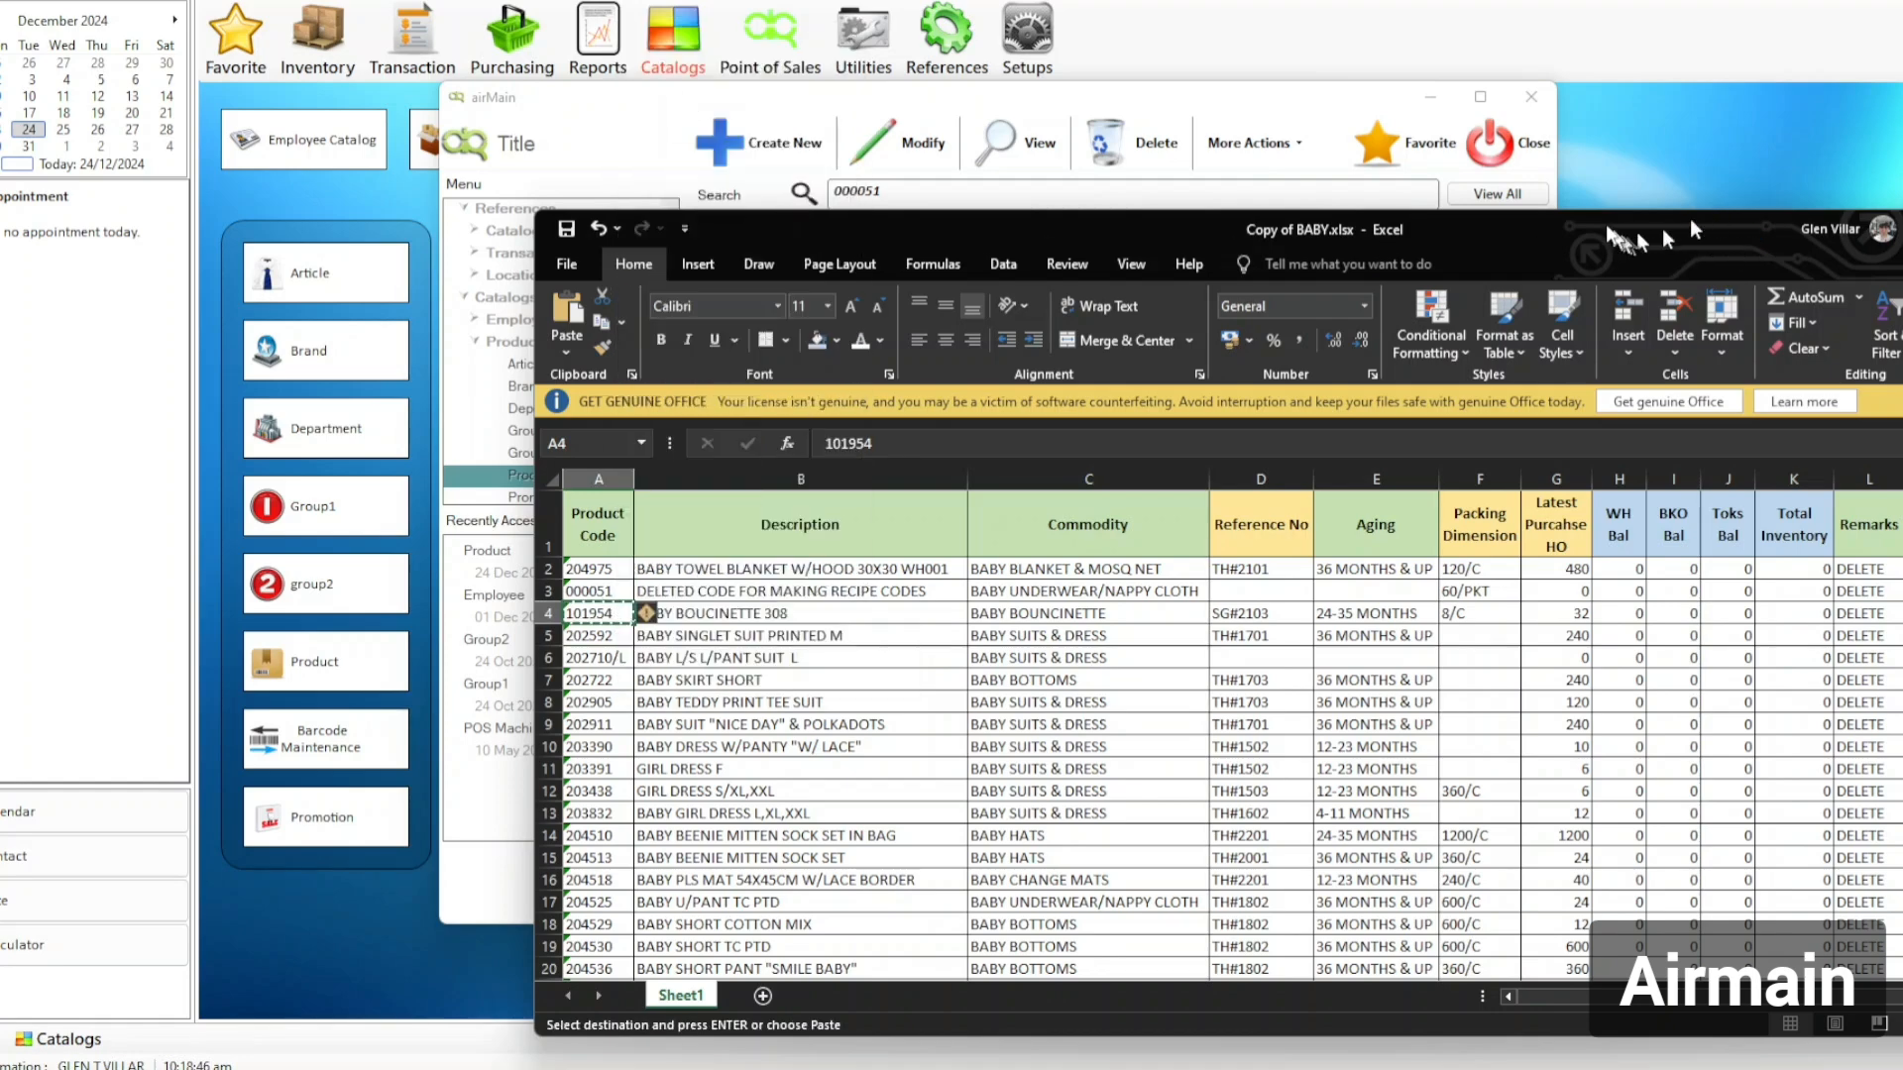
Replace 000051 in airMain's product search with the pasted code 101954.
{"action": "key", "text": "alt+Tab"}
{"action": "left_click", "coordinate": [917, 194]}
{"action": "double_click", "coordinate": [917, 193]}
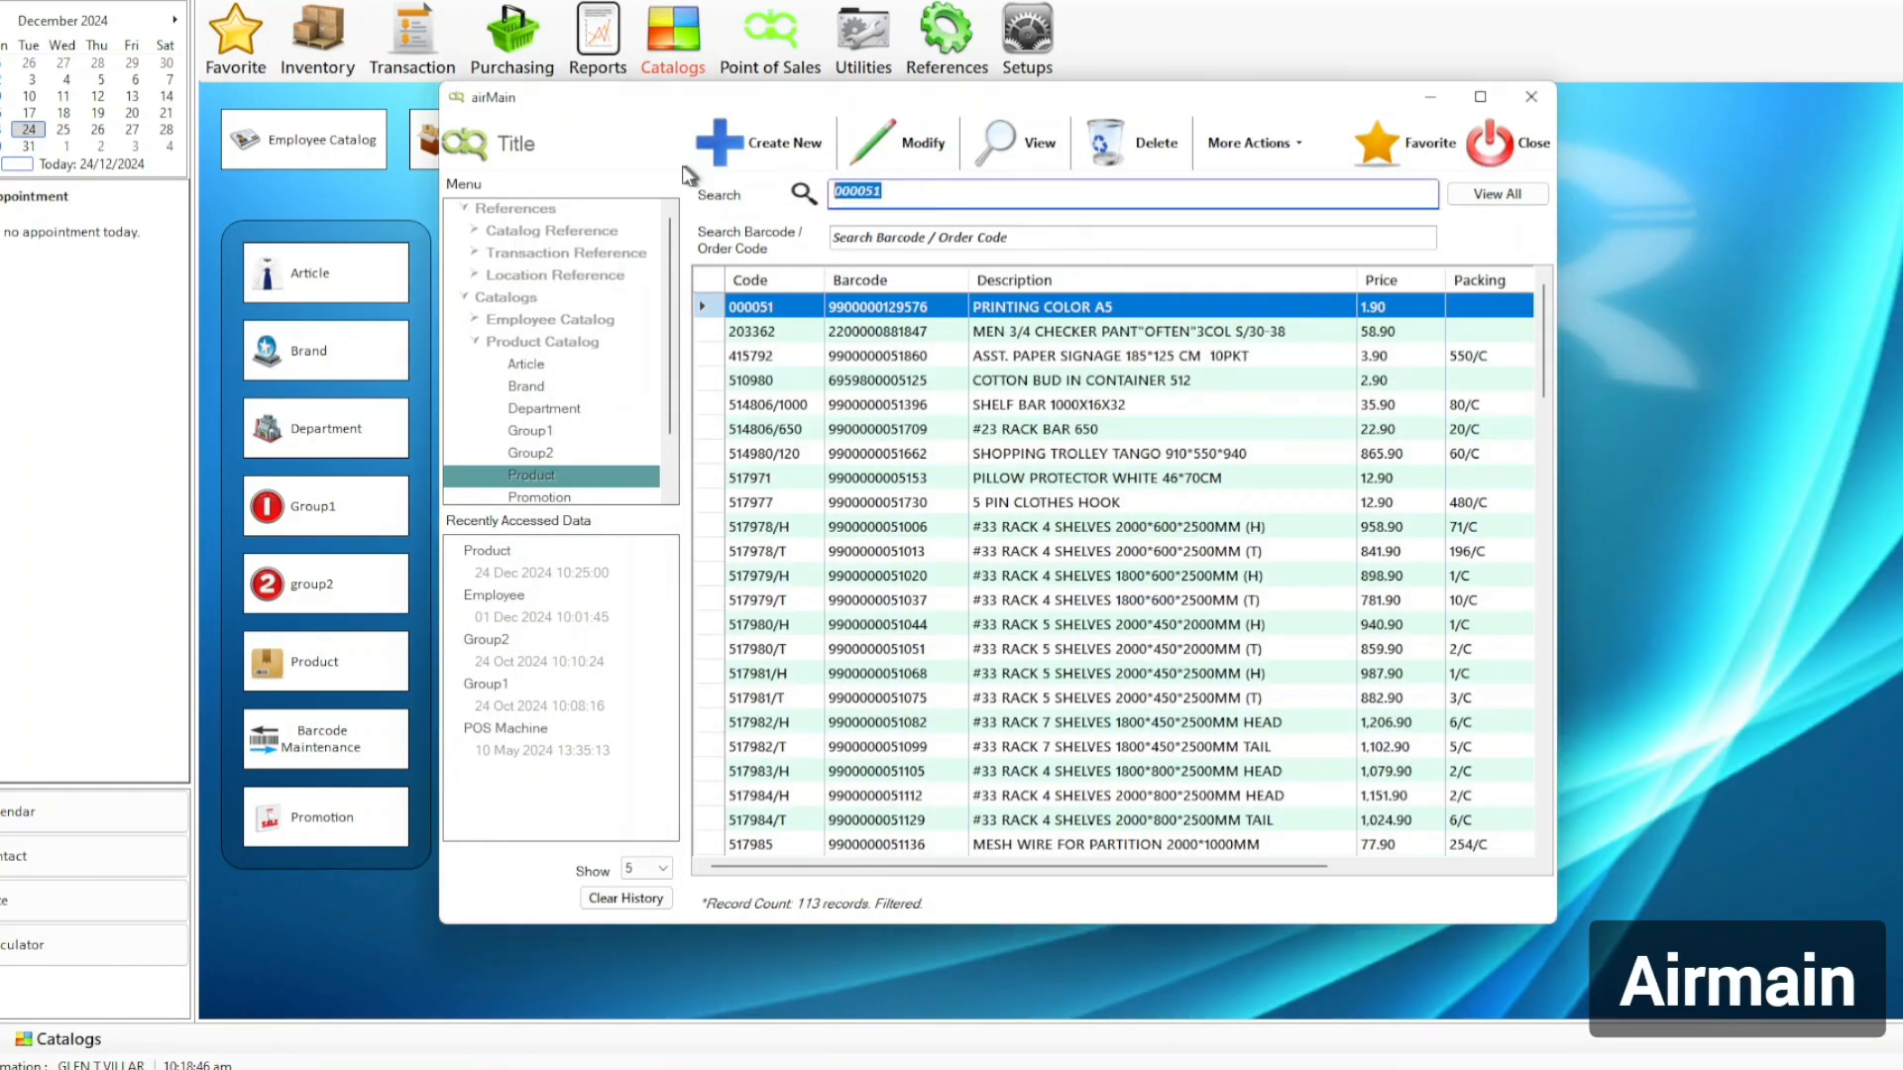
{"action": "key", "text": "BackSpace"}
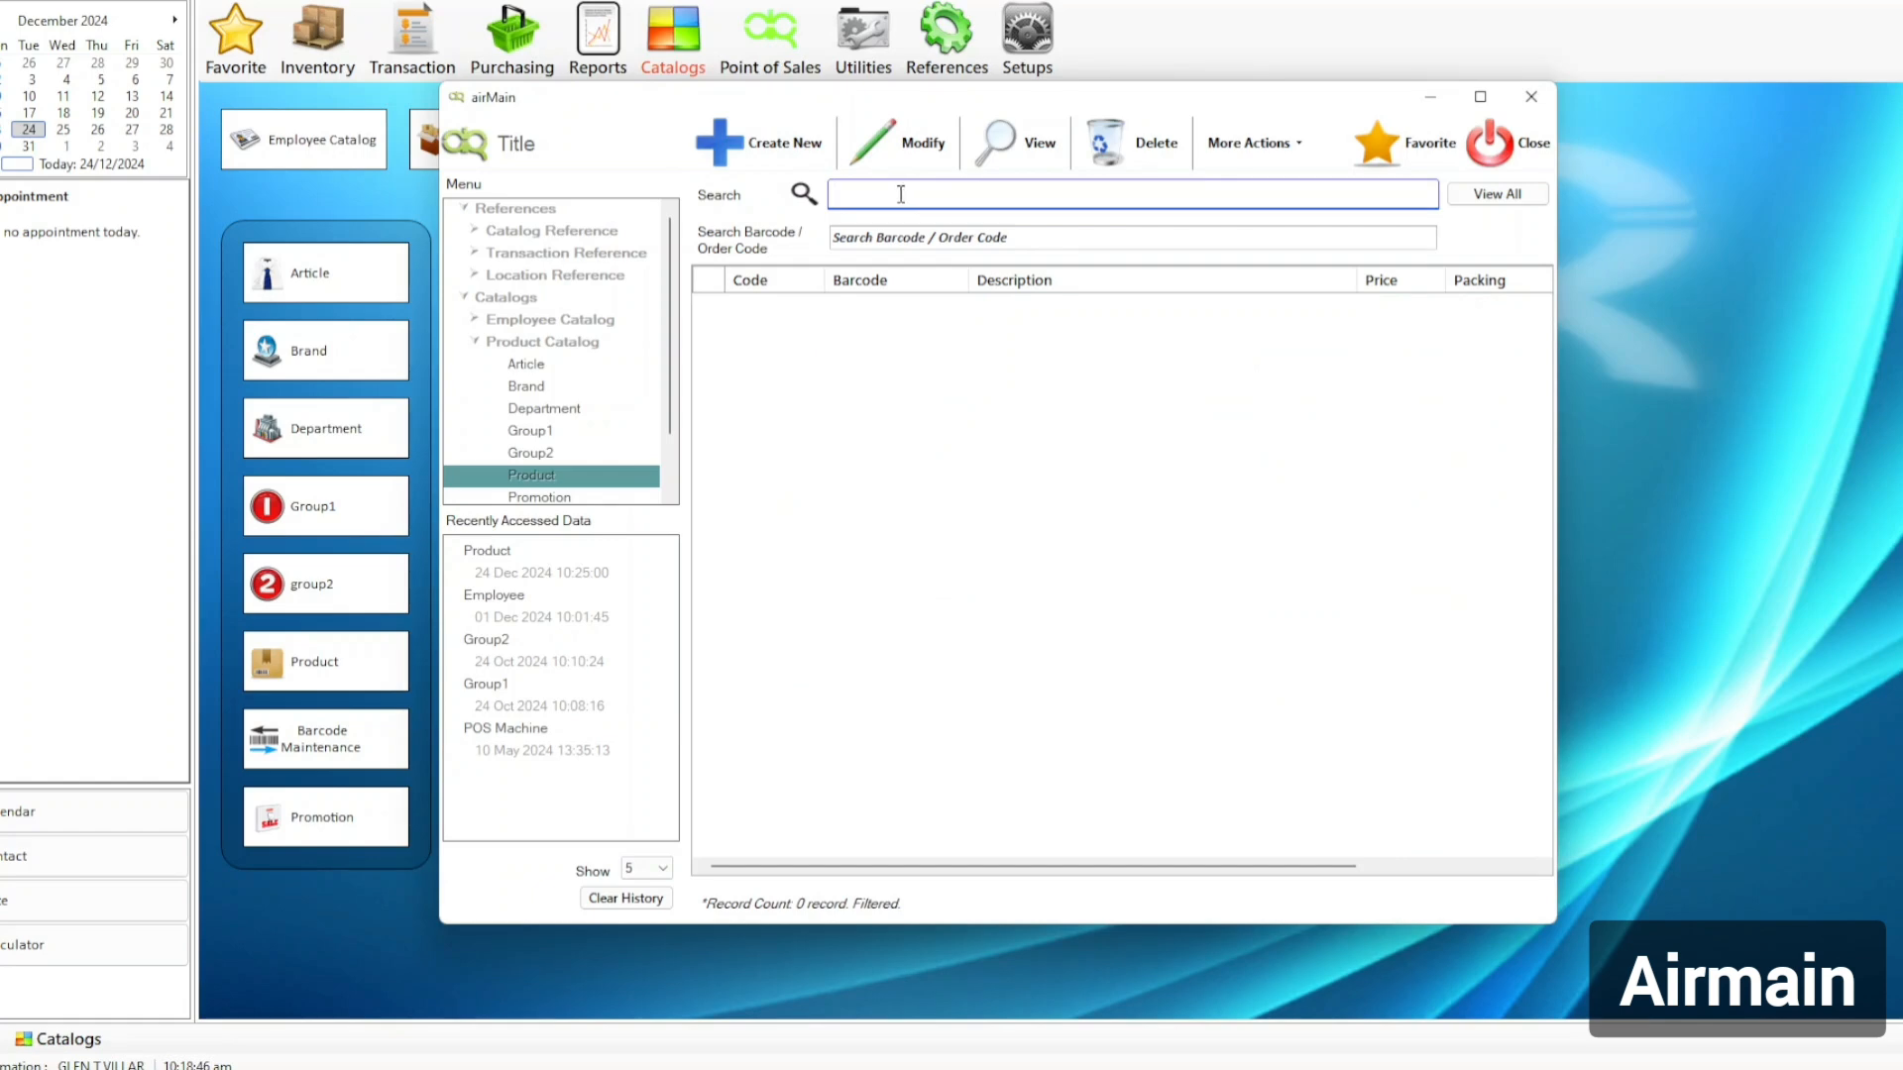
{"action": "right_click", "coordinate": [898, 196]}
{"action": "left_click", "coordinate": [772, 288]}
{"action": "key", "text": "alt+Tab"}
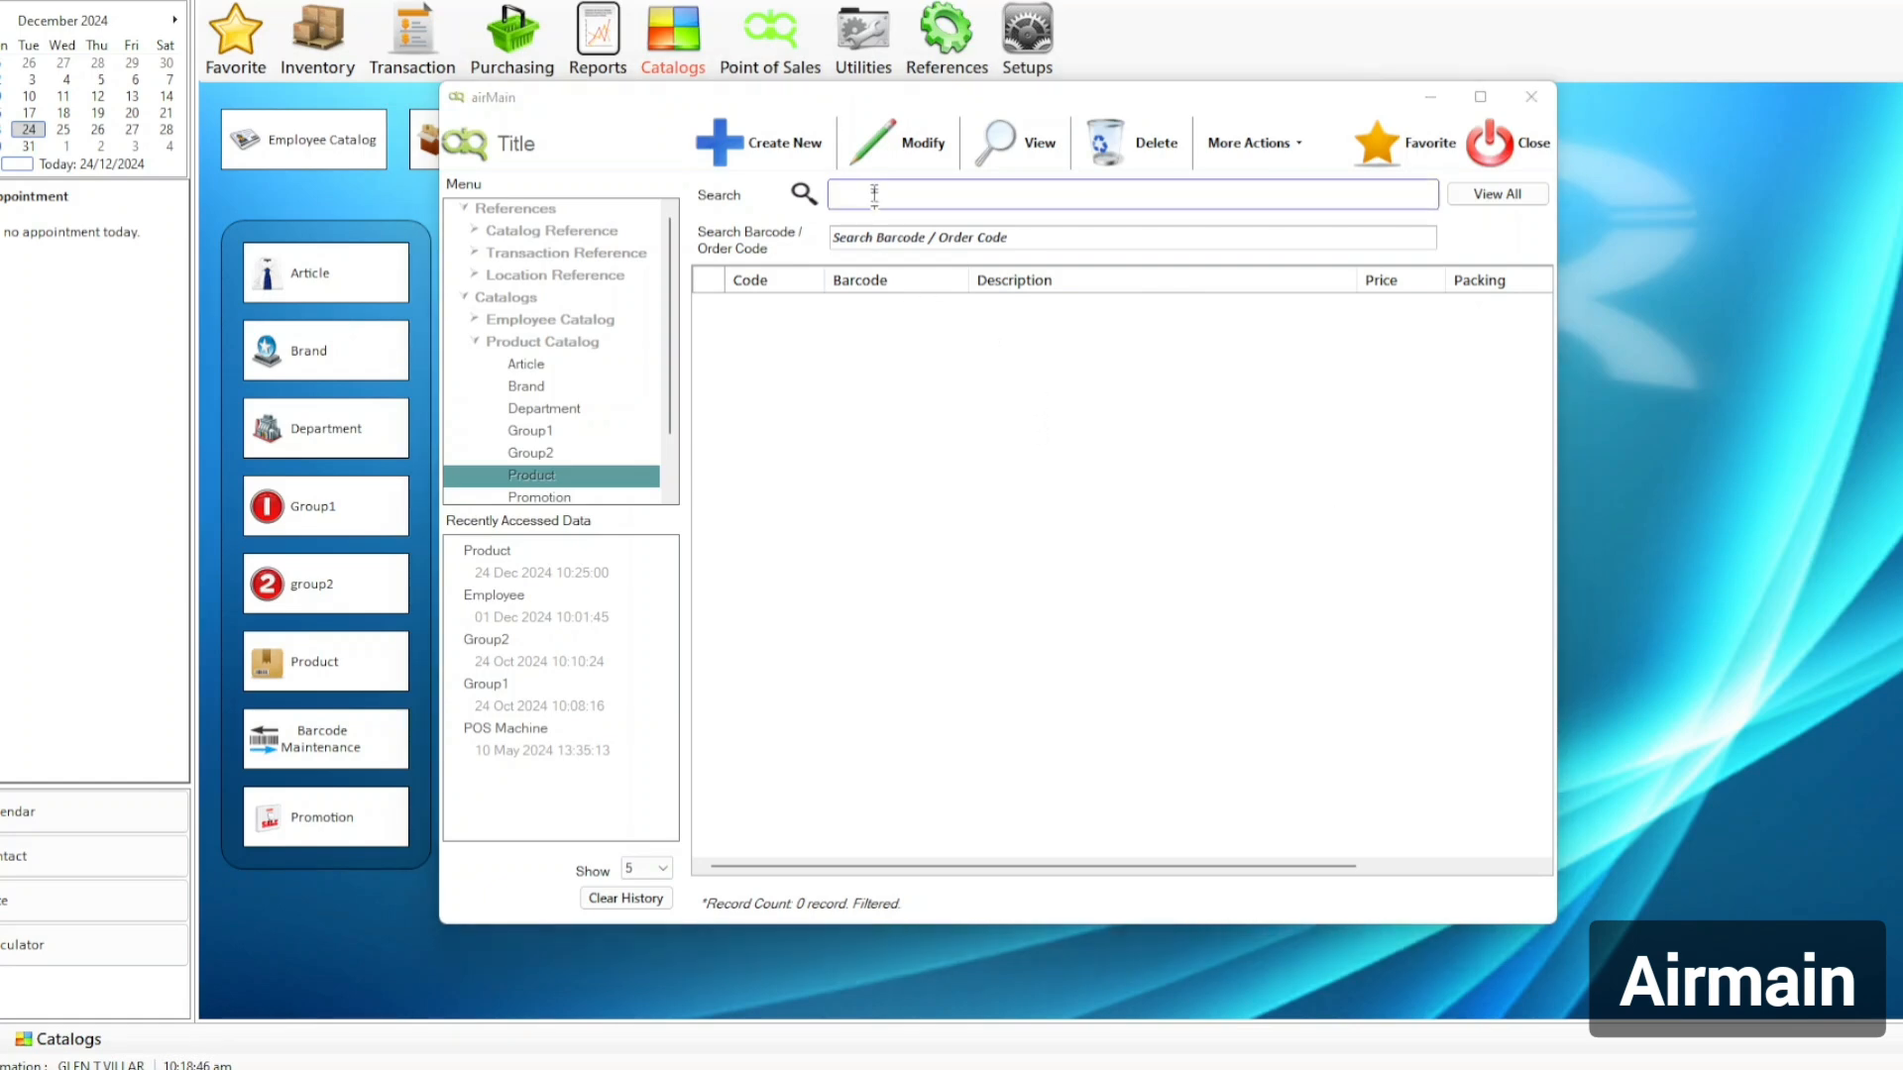
{"action": "left_click", "coordinate": [907, 195]}
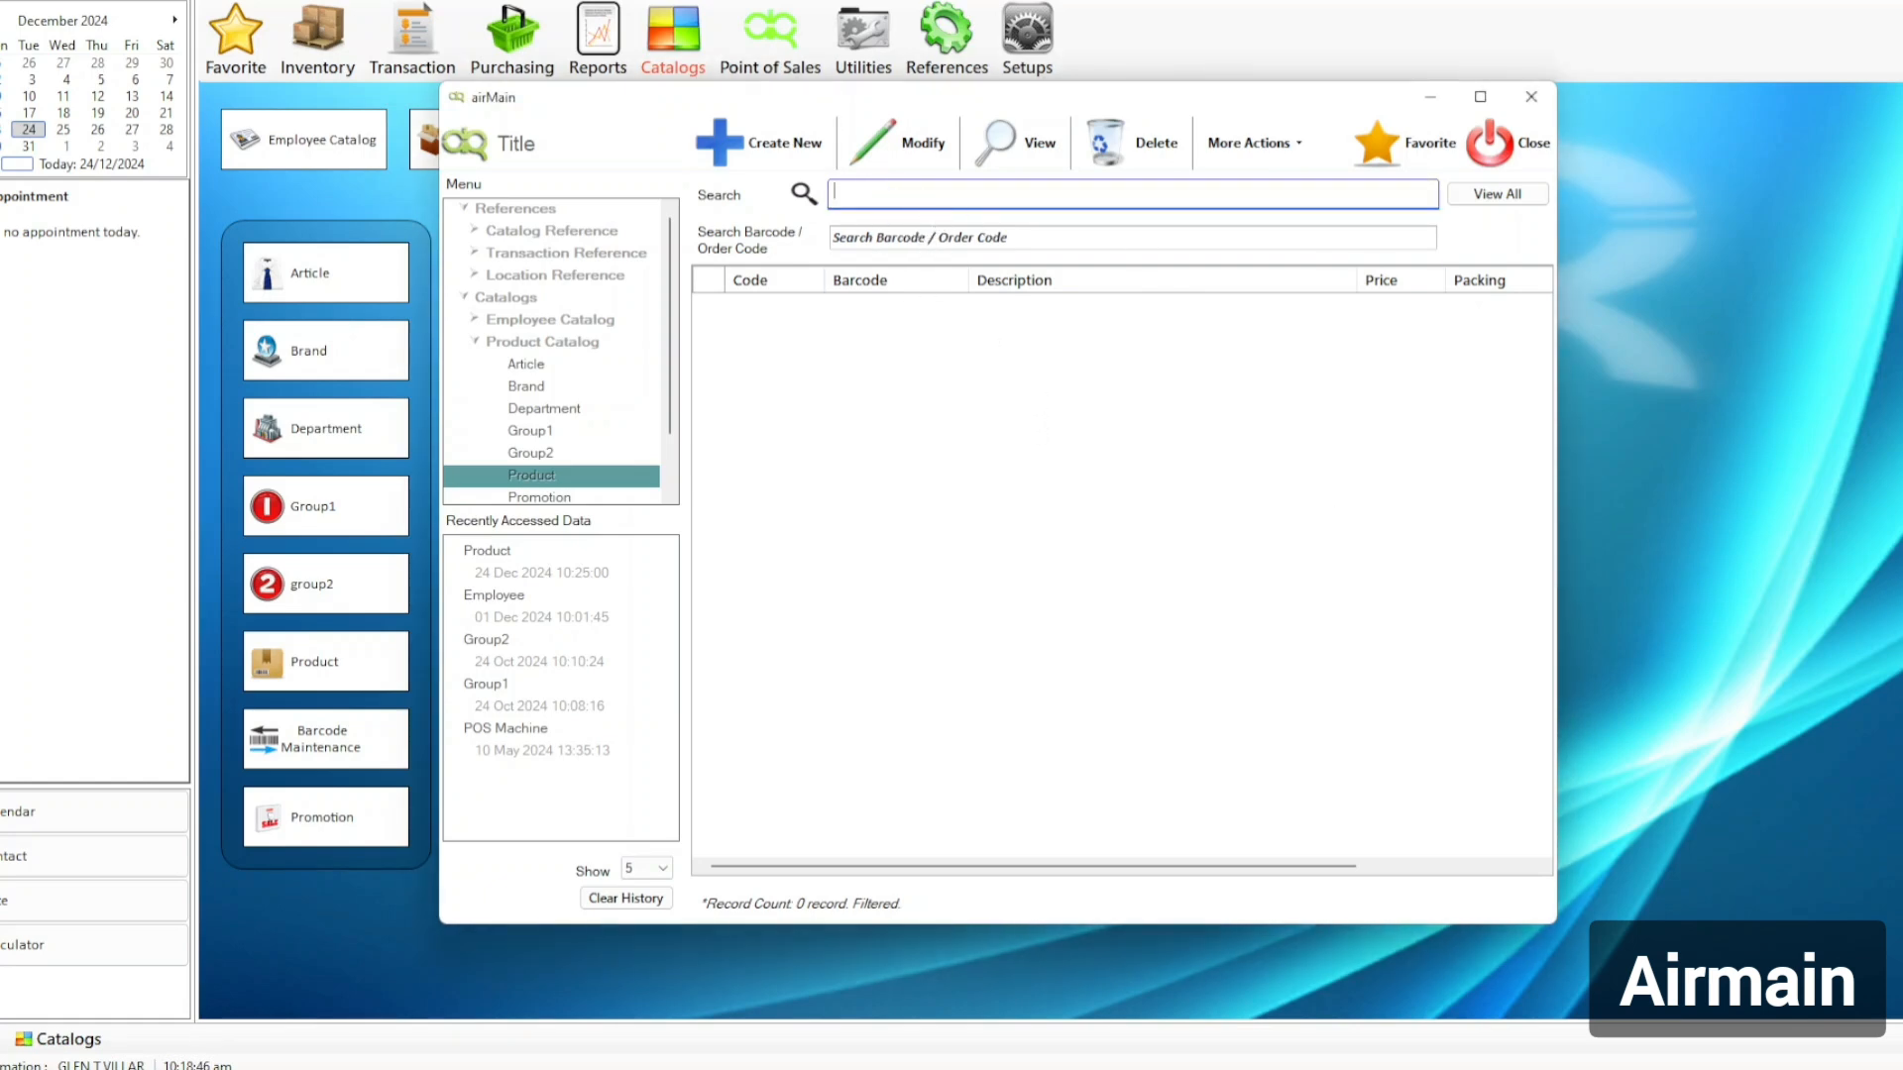
{"action": "key", "text": "alt+Tab"}
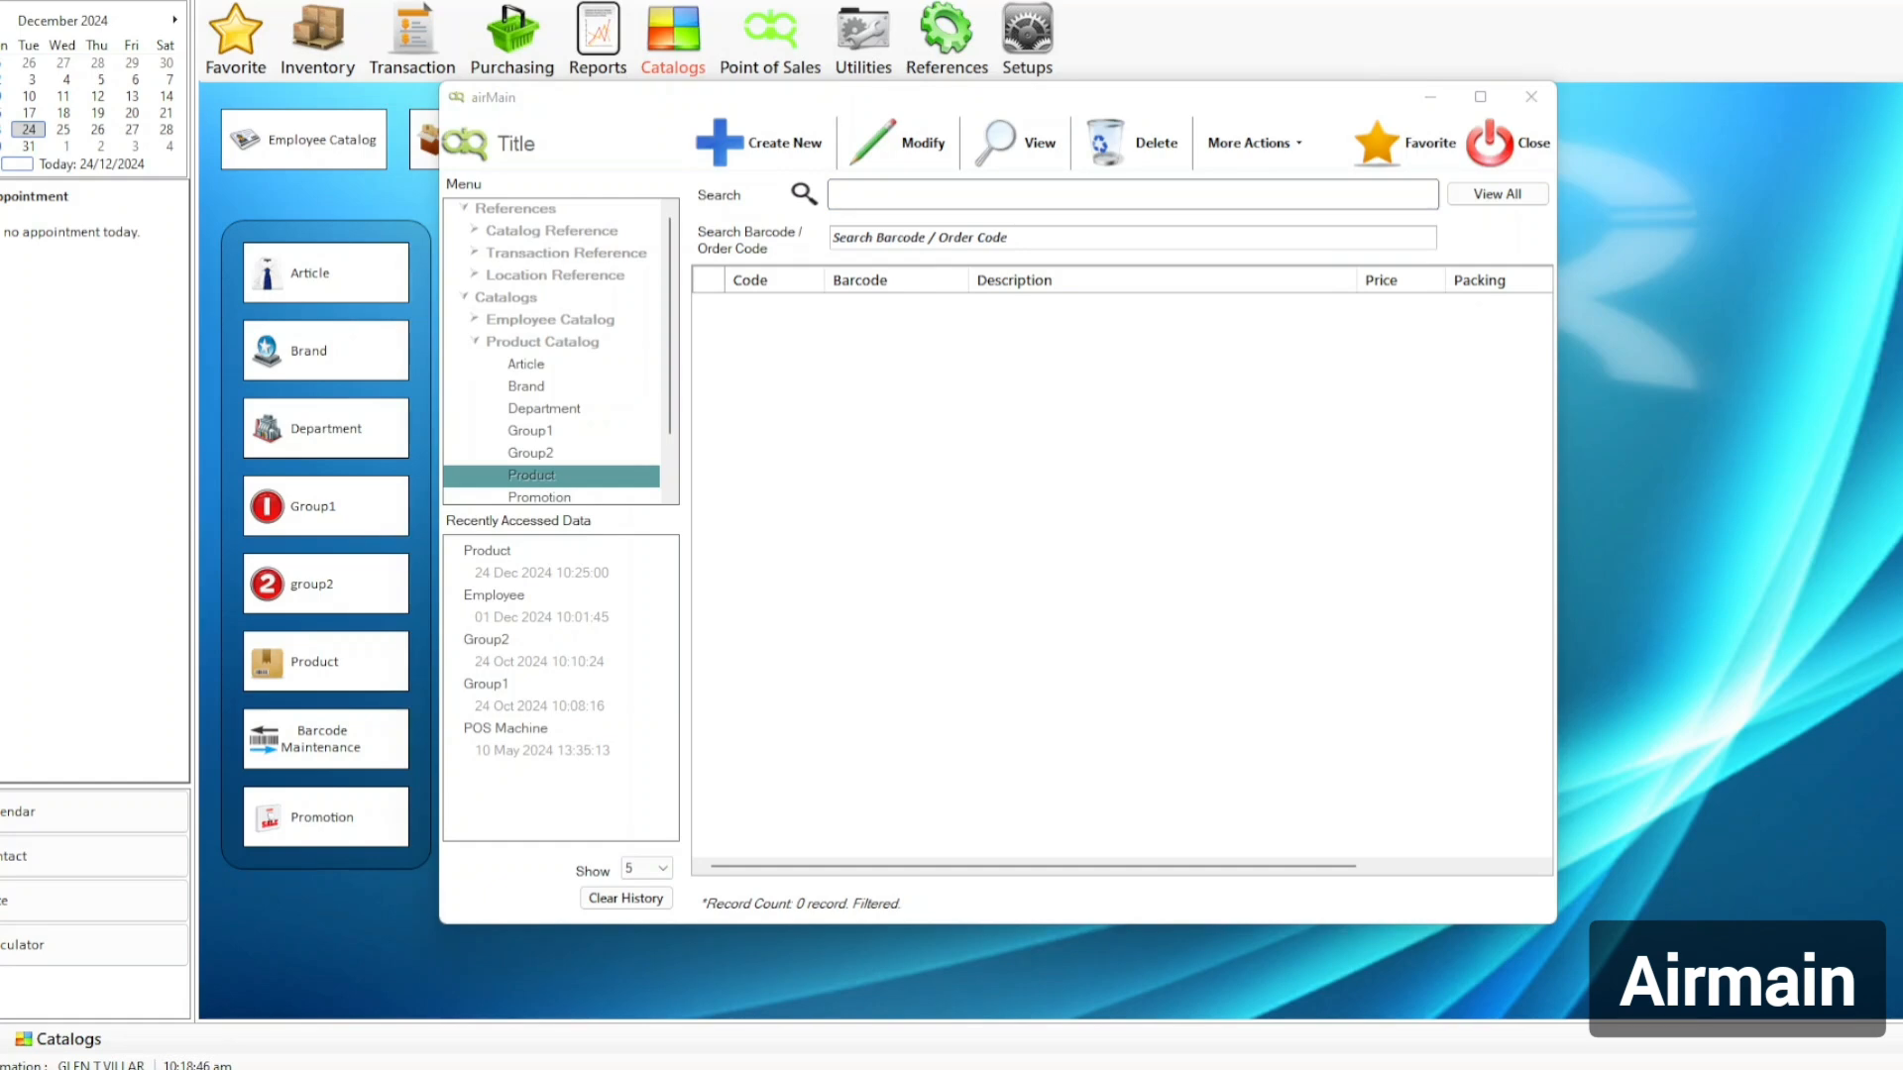
{"action": "left_click", "coordinate": [867, 194]}
{"action": "key", "text": "ctrl+v"}
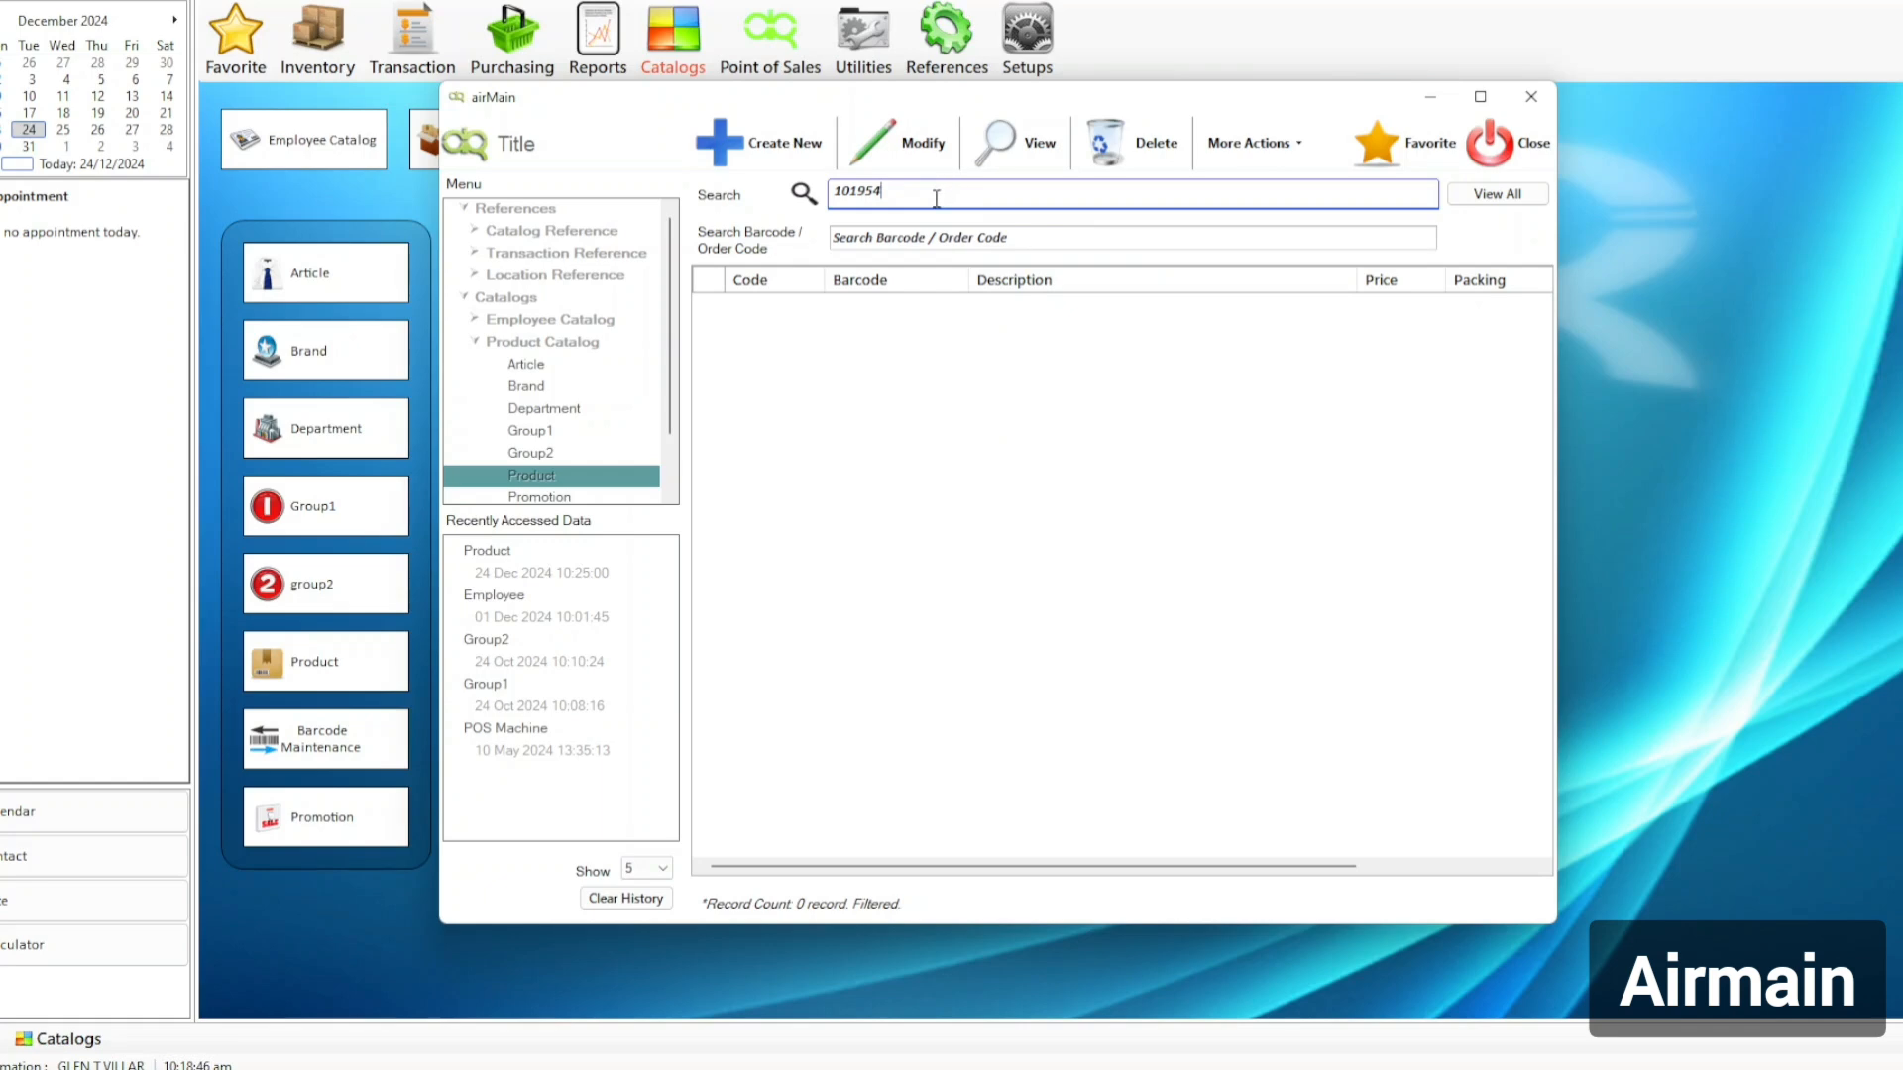
{"action": "key", "text": "Tab"}
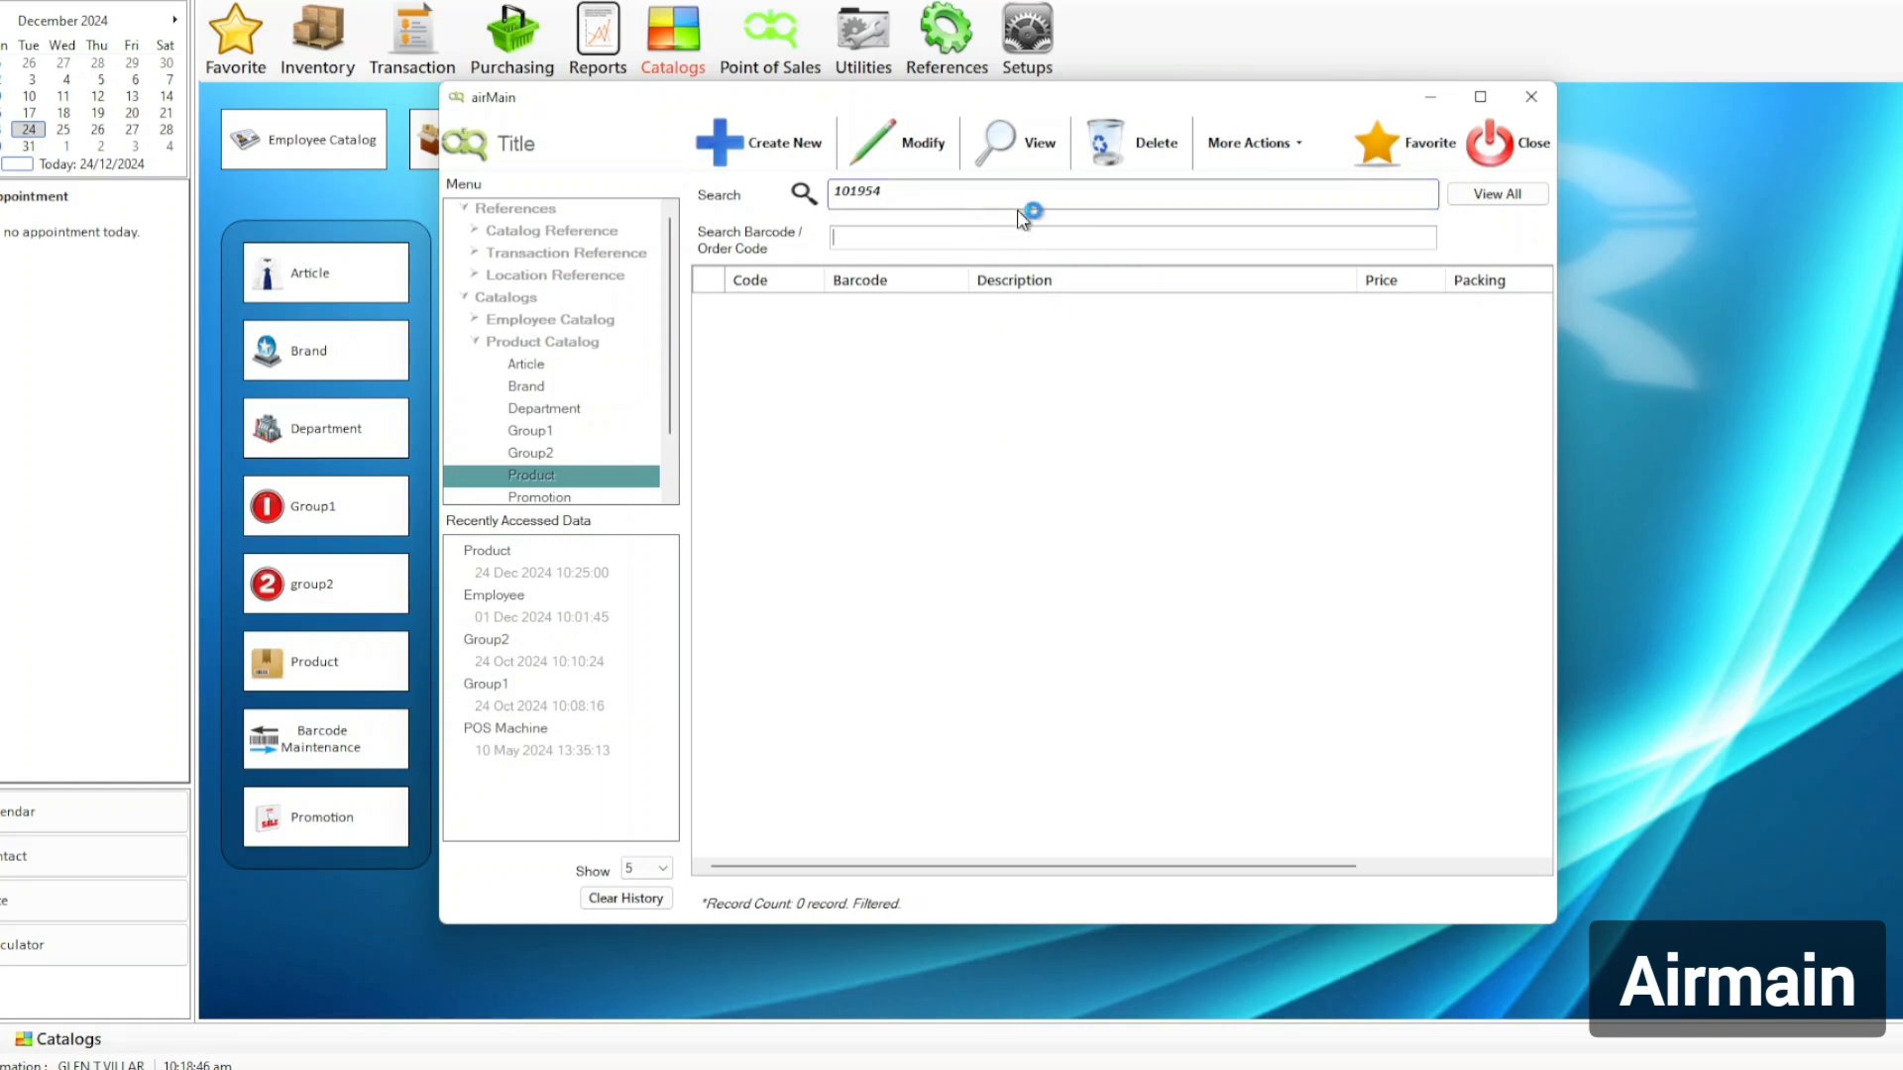
Apply Advanced Search with Show All Status ticked on the Detail tab for code 101954.
{"action": "left_click", "coordinate": [1254, 143]}
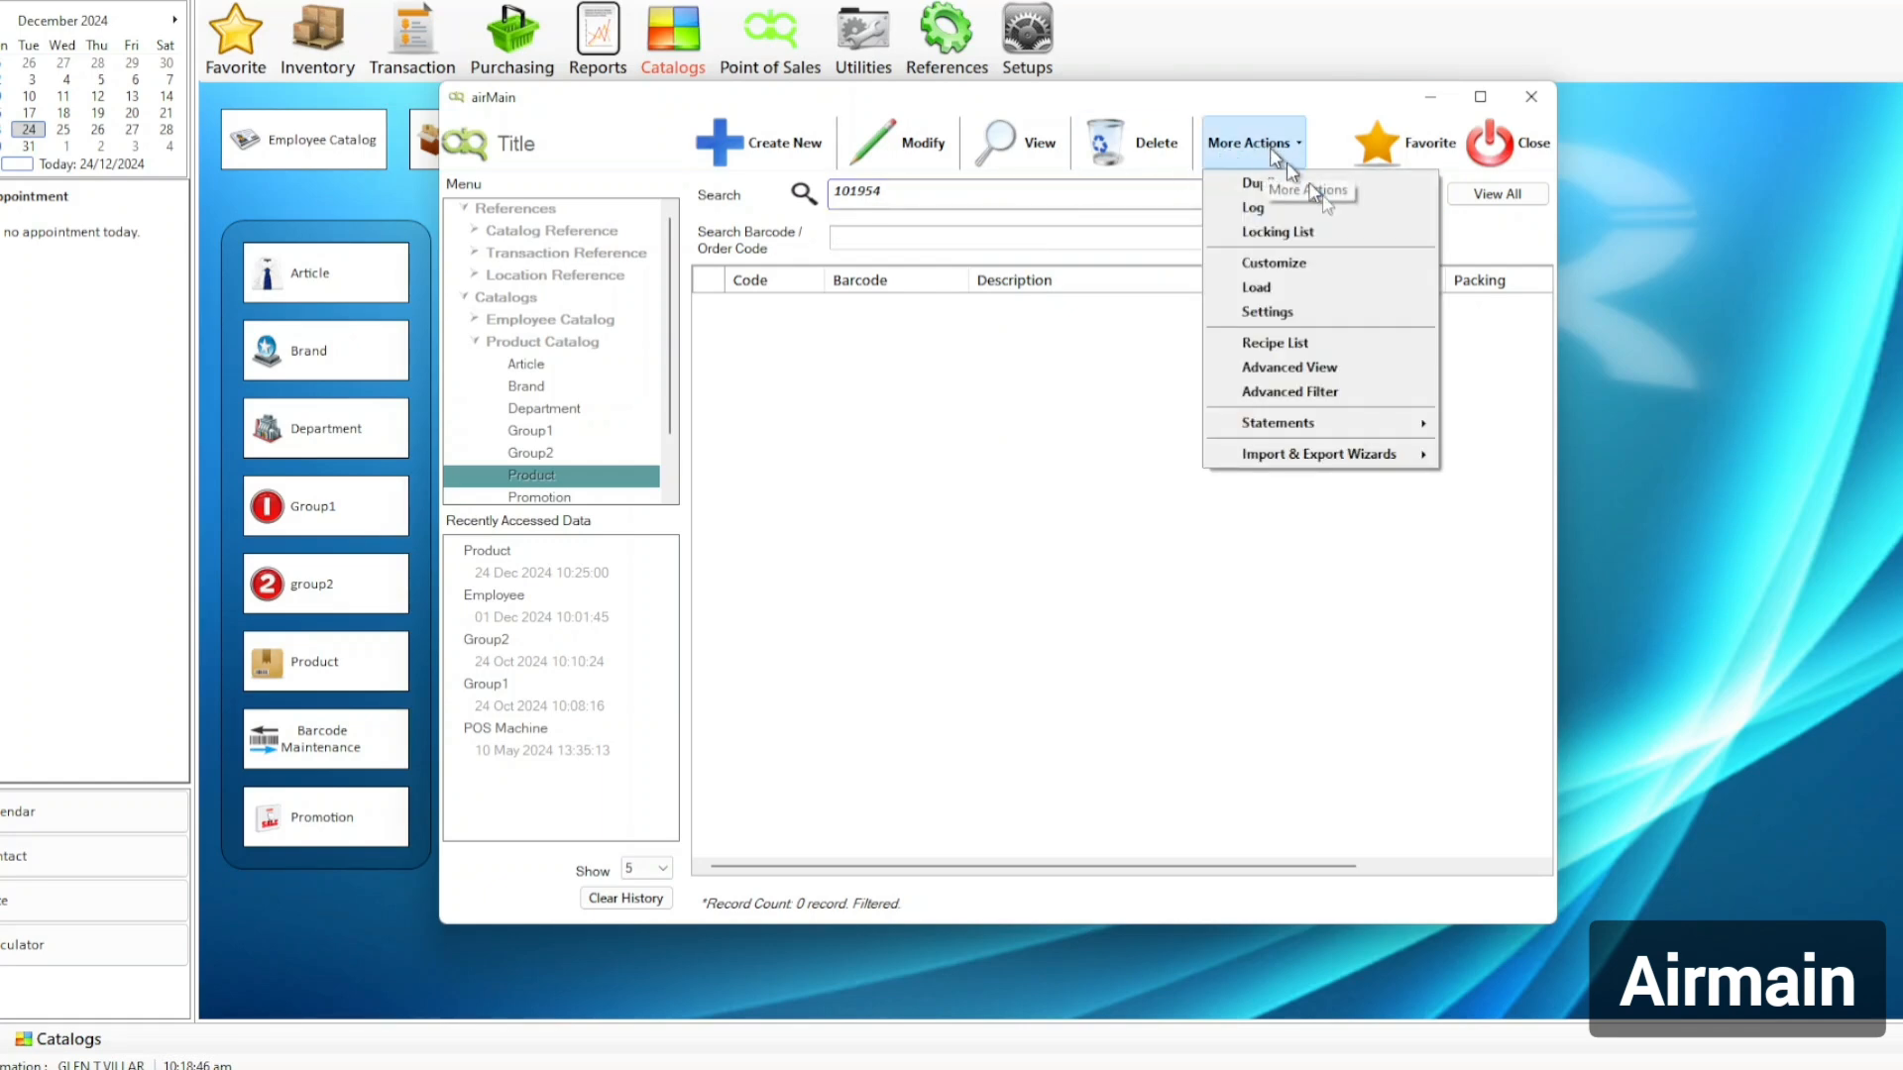
{"action": "left_click", "coordinate": [1370, 400]}
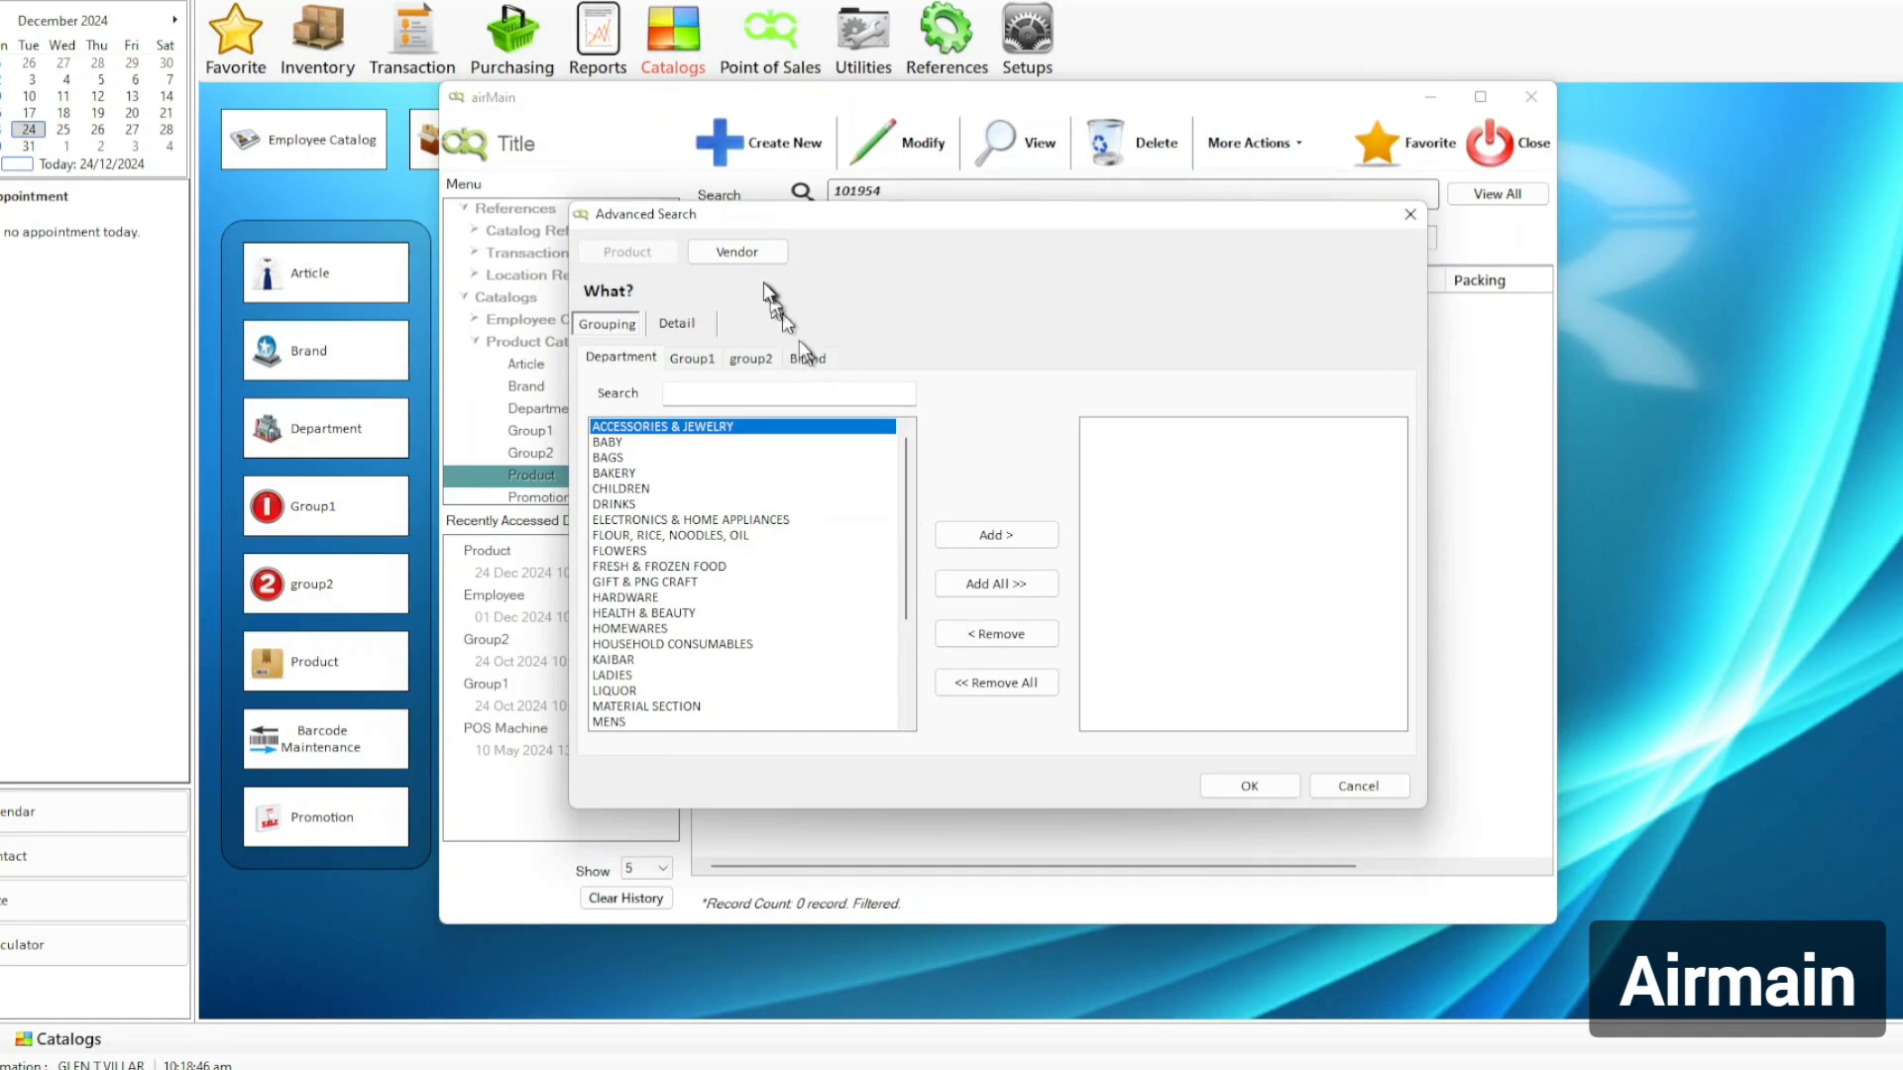
{"action": "left_click", "coordinate": [698, 323]}
{"action": "left_click", "coordinate": [1021, 514]}
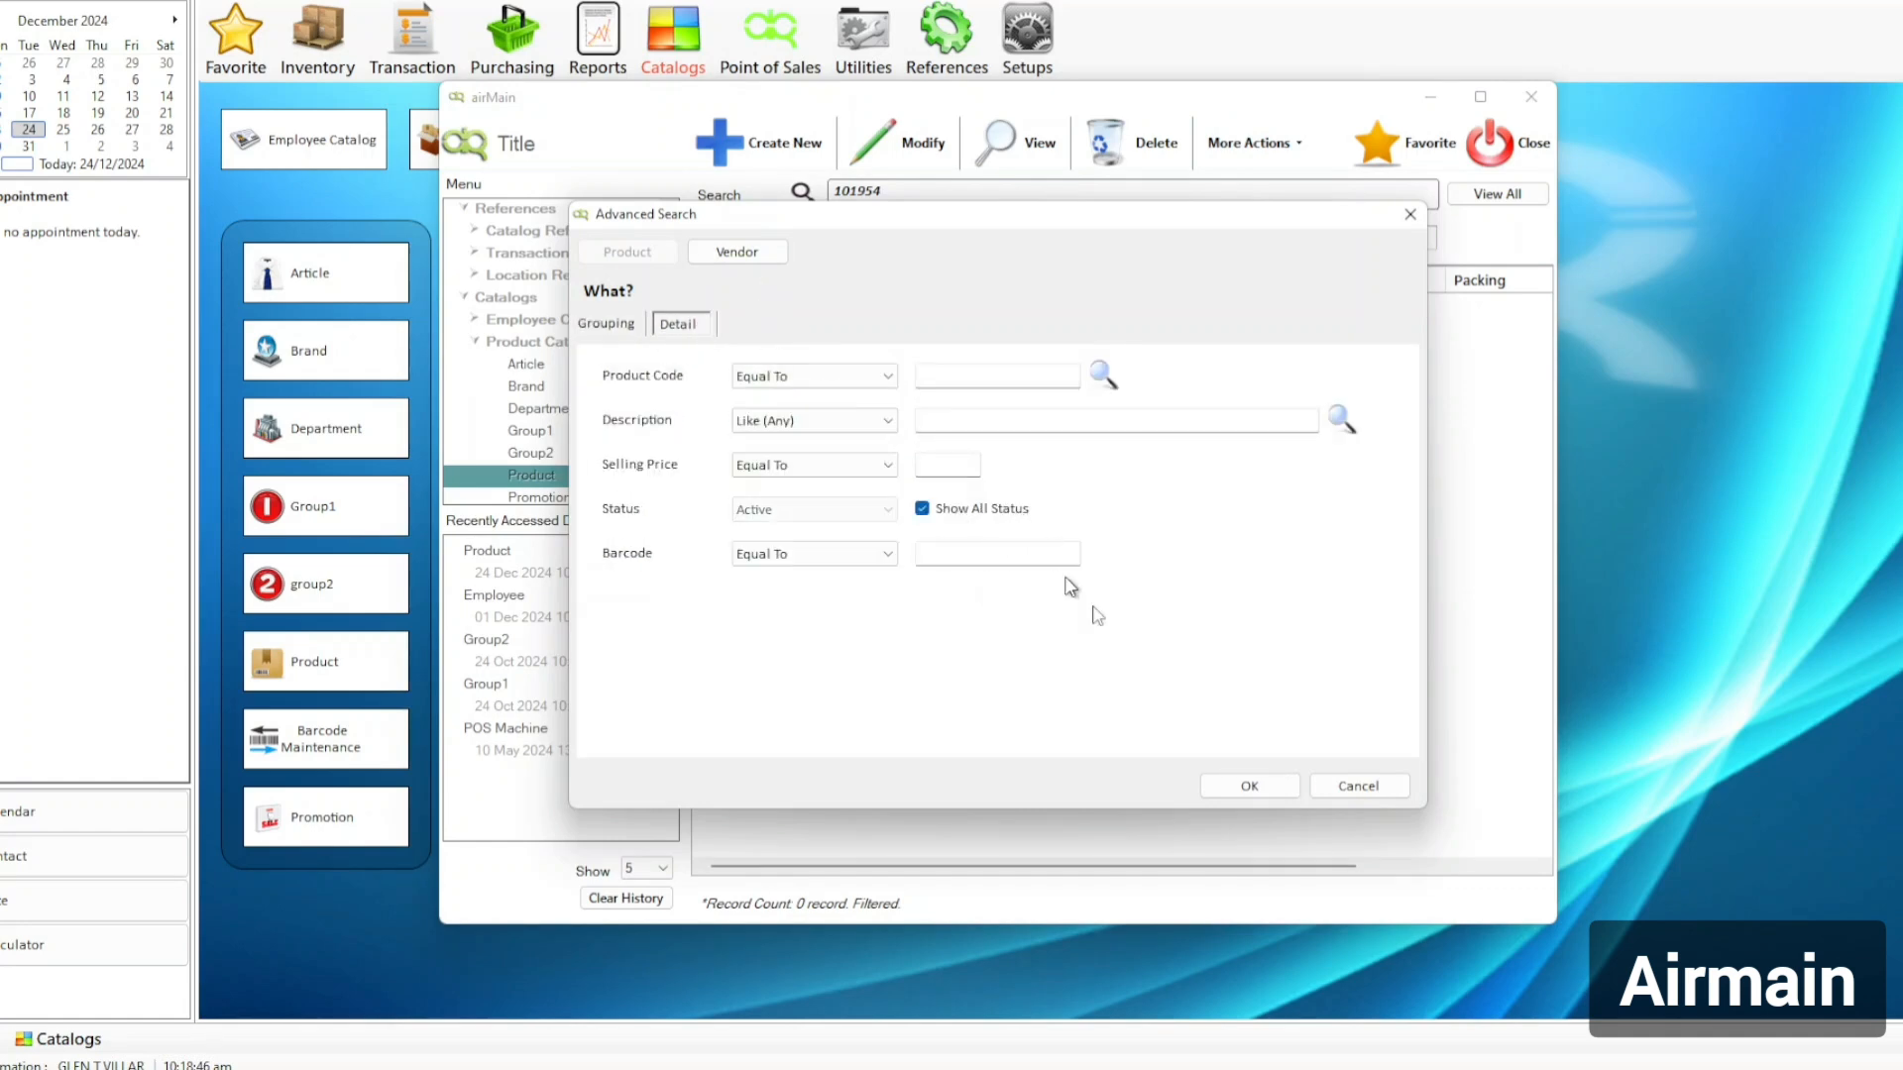
{"action": "left_click", "coordinate": [1250, 787]}
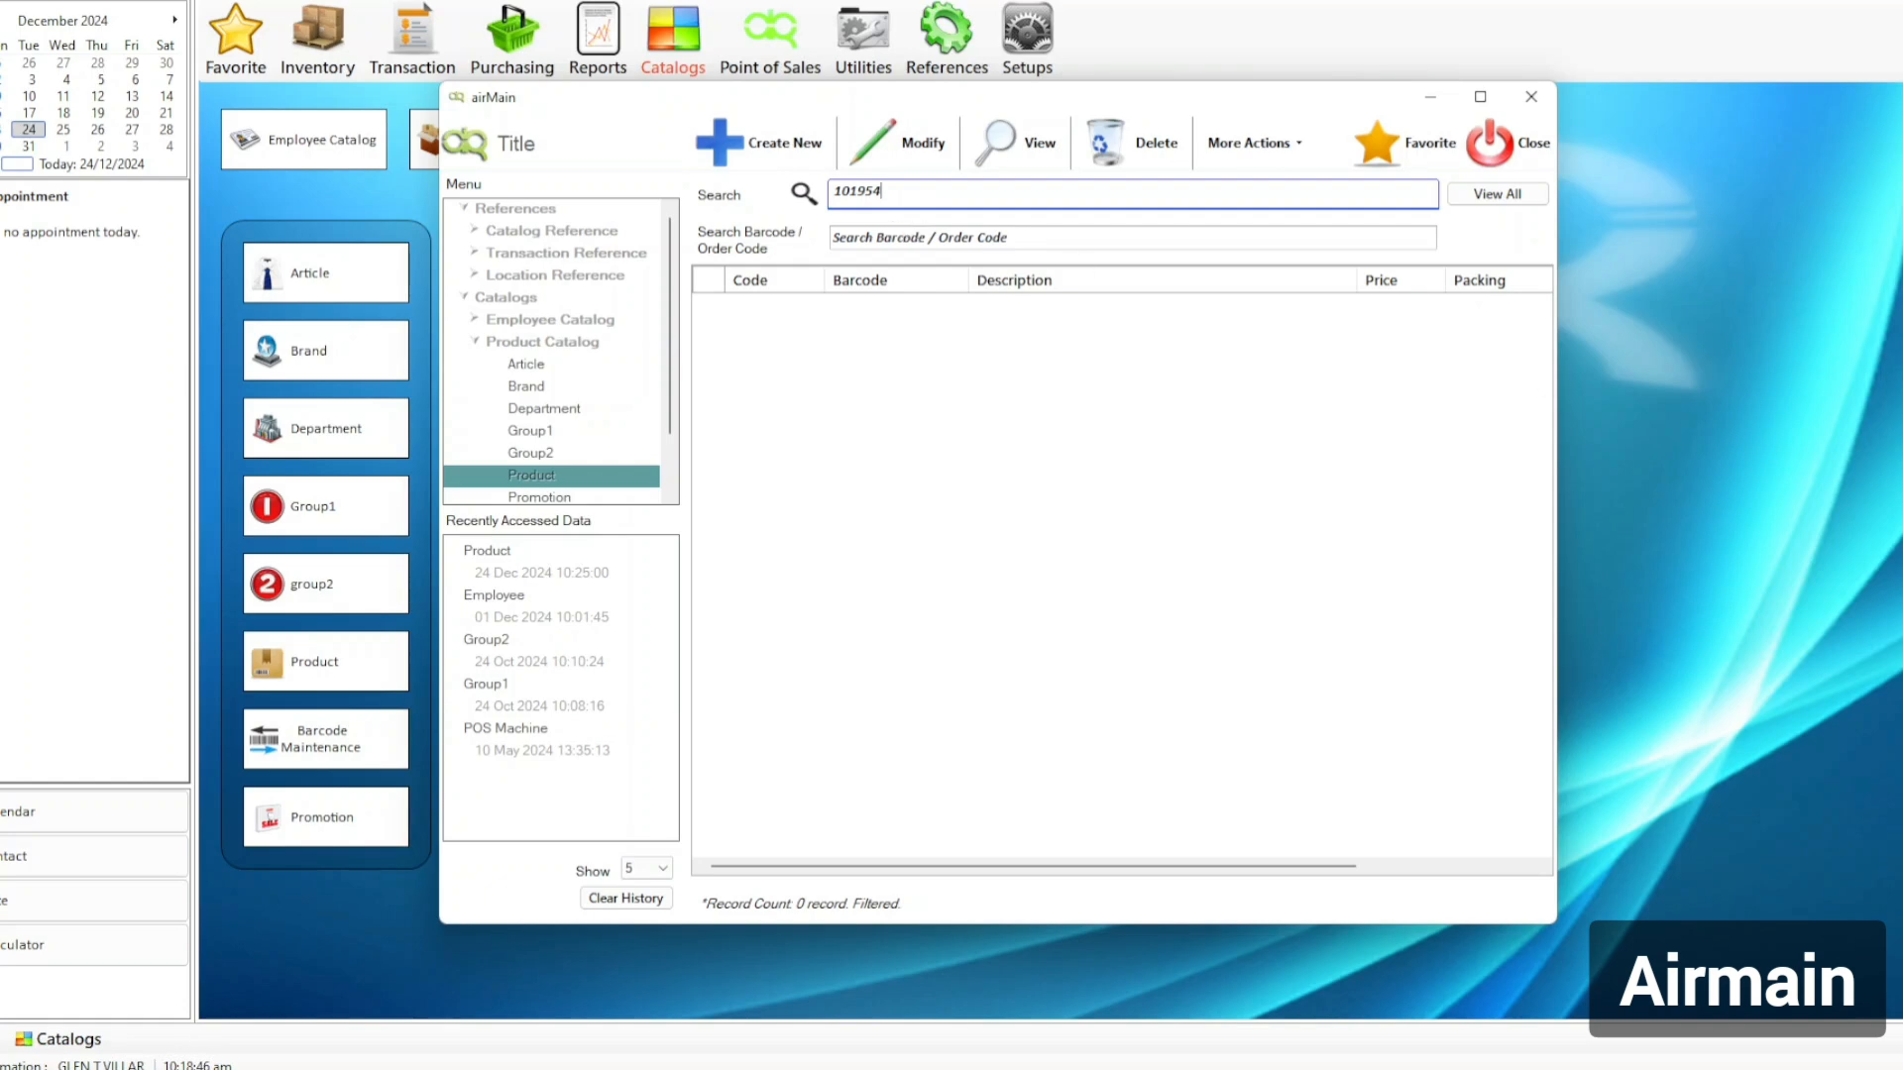
Copy product code 204513 from cell A15 of the BABY spreadsheet.
{"action": "left_click_drag", "start_coordinate": [1901, 422], "coordinate": [1027, 416]}
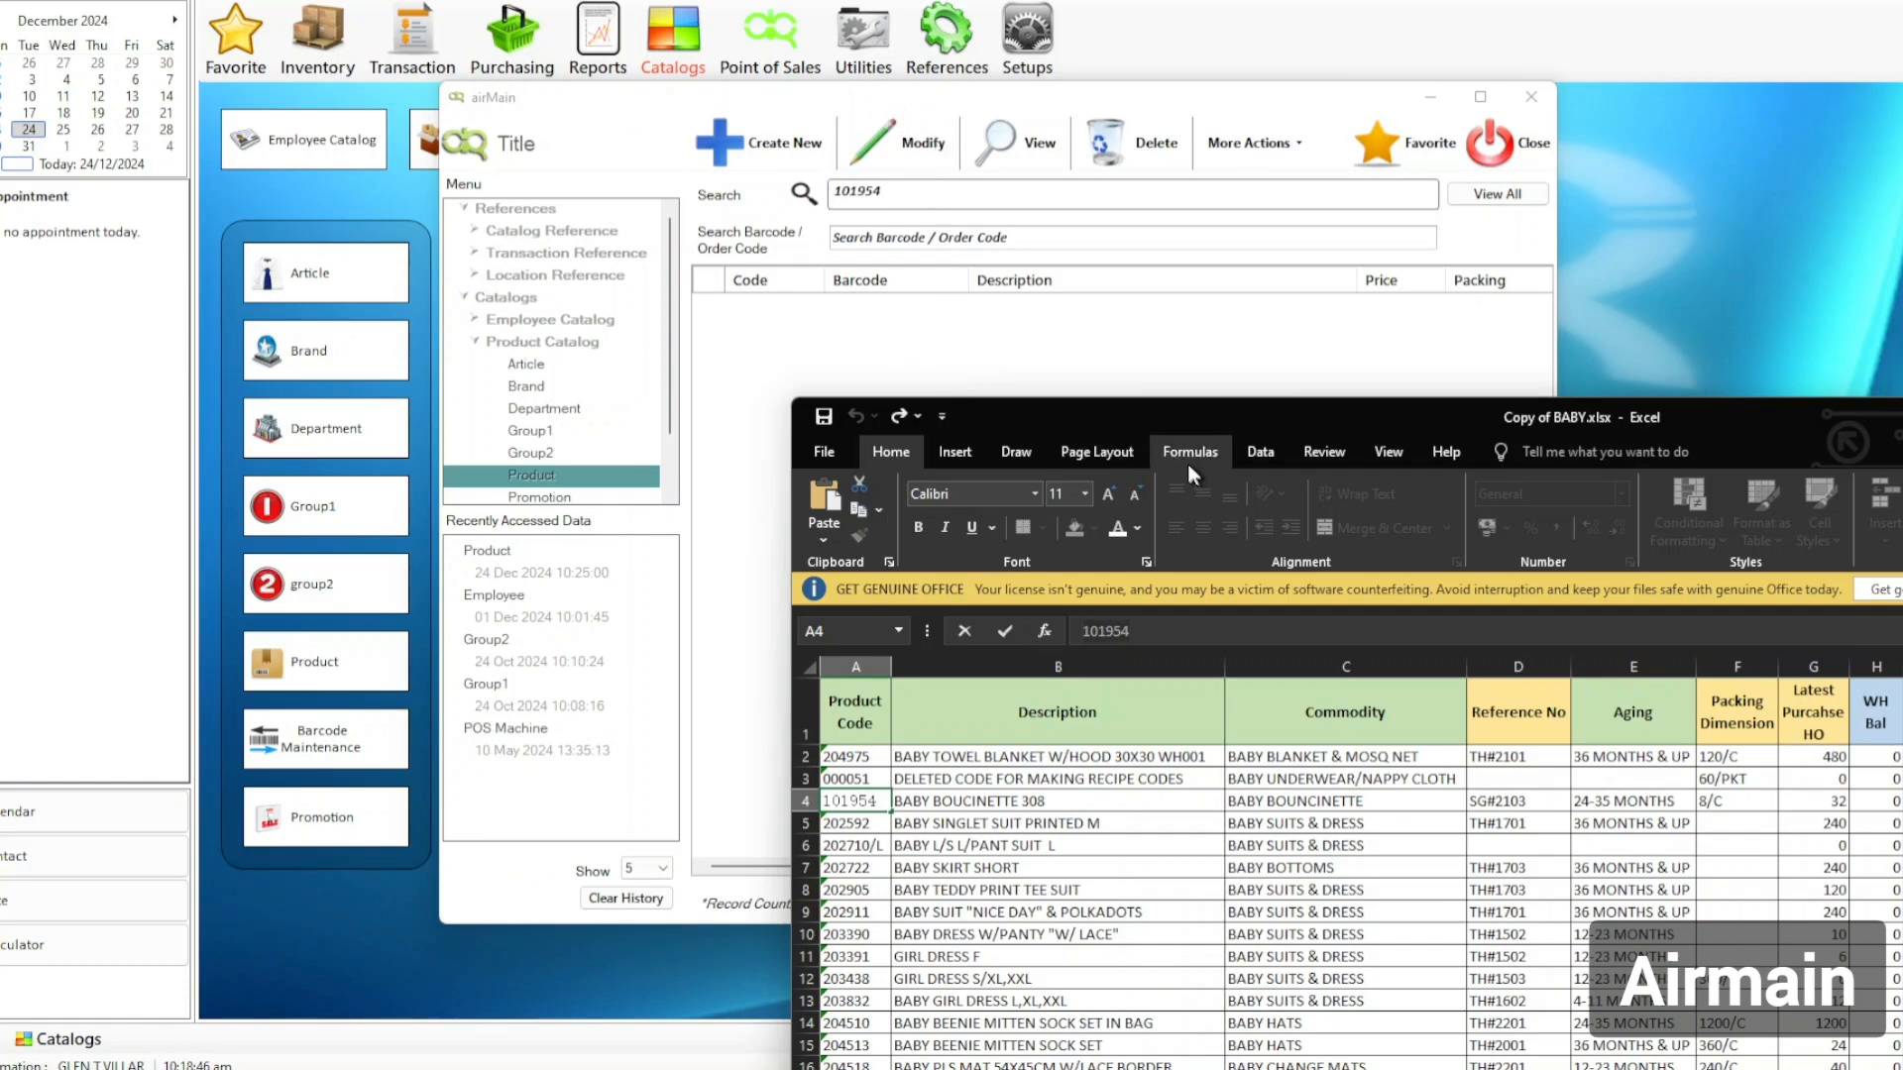
{"action": "left_click_drag", "start_coordinate": [1170, 408], "coordinate": [991, 154]}
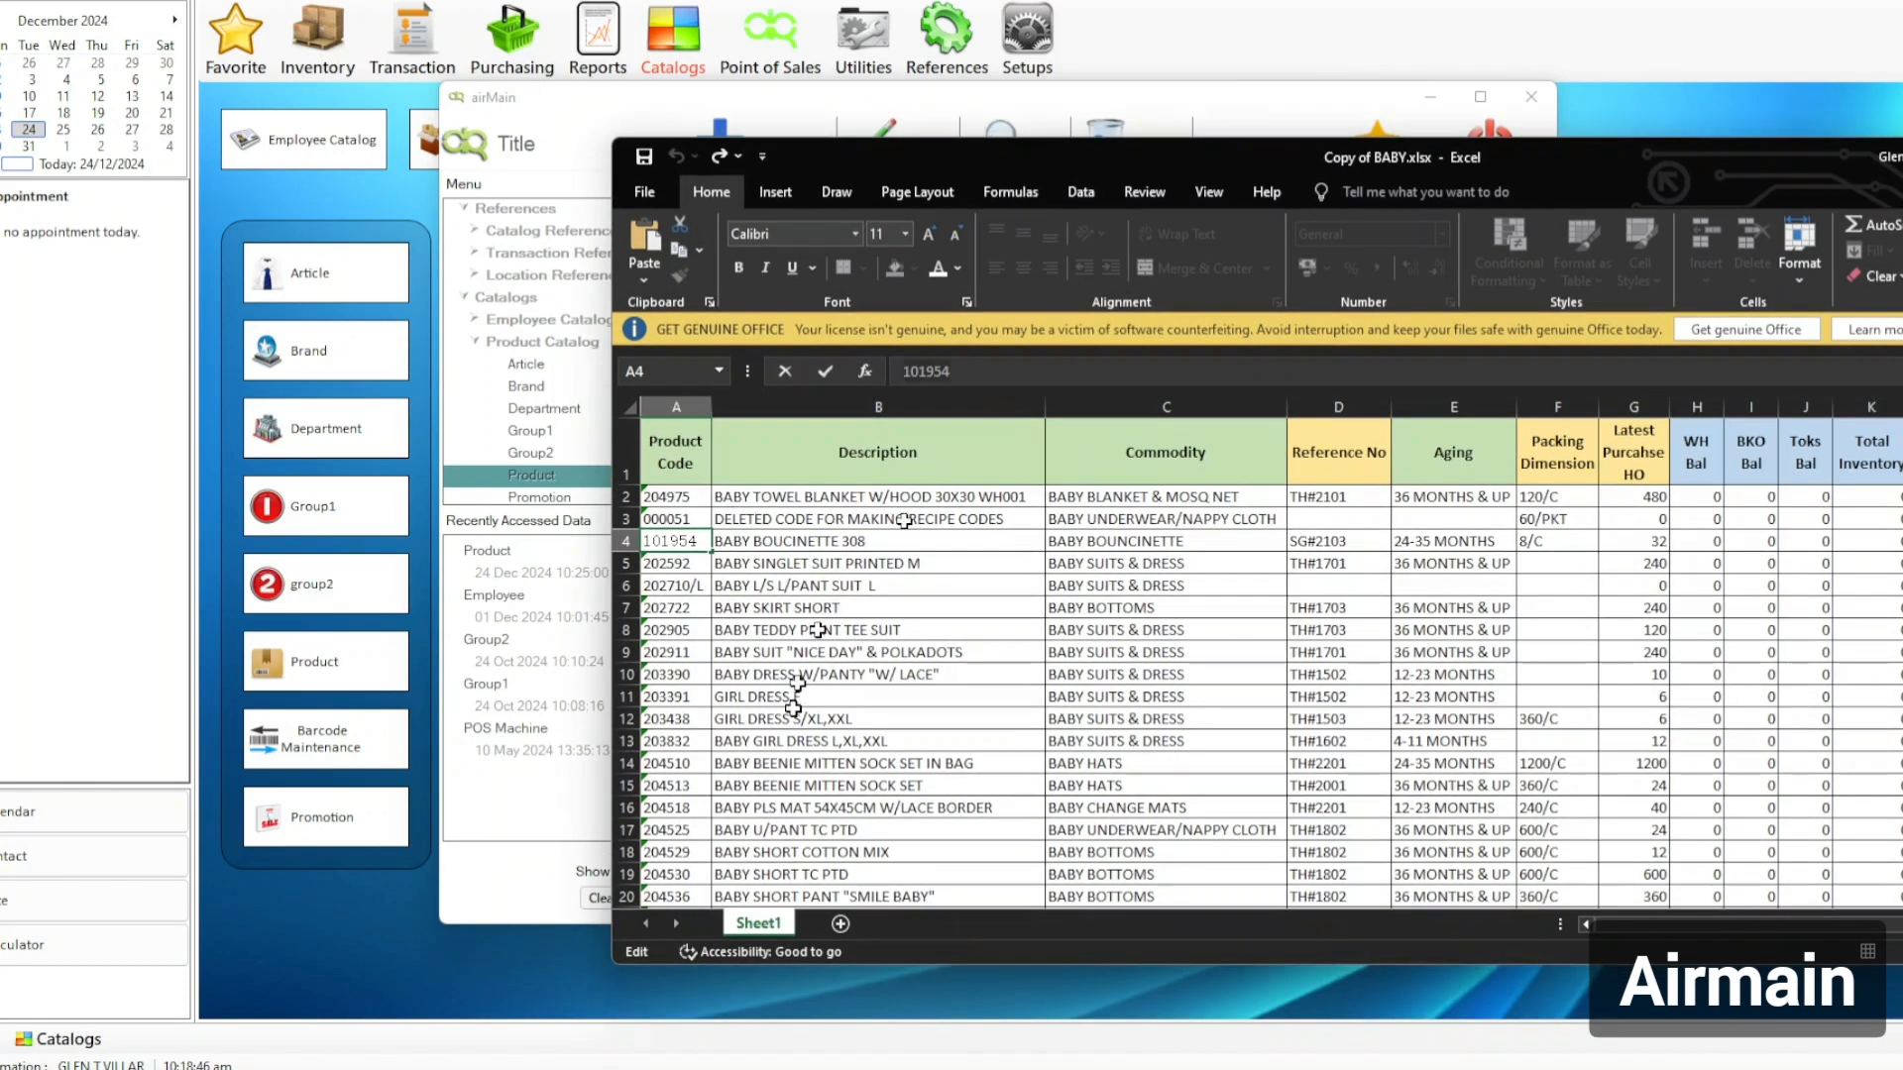
{"action": "left_click", "coordinate": [679, 785]}
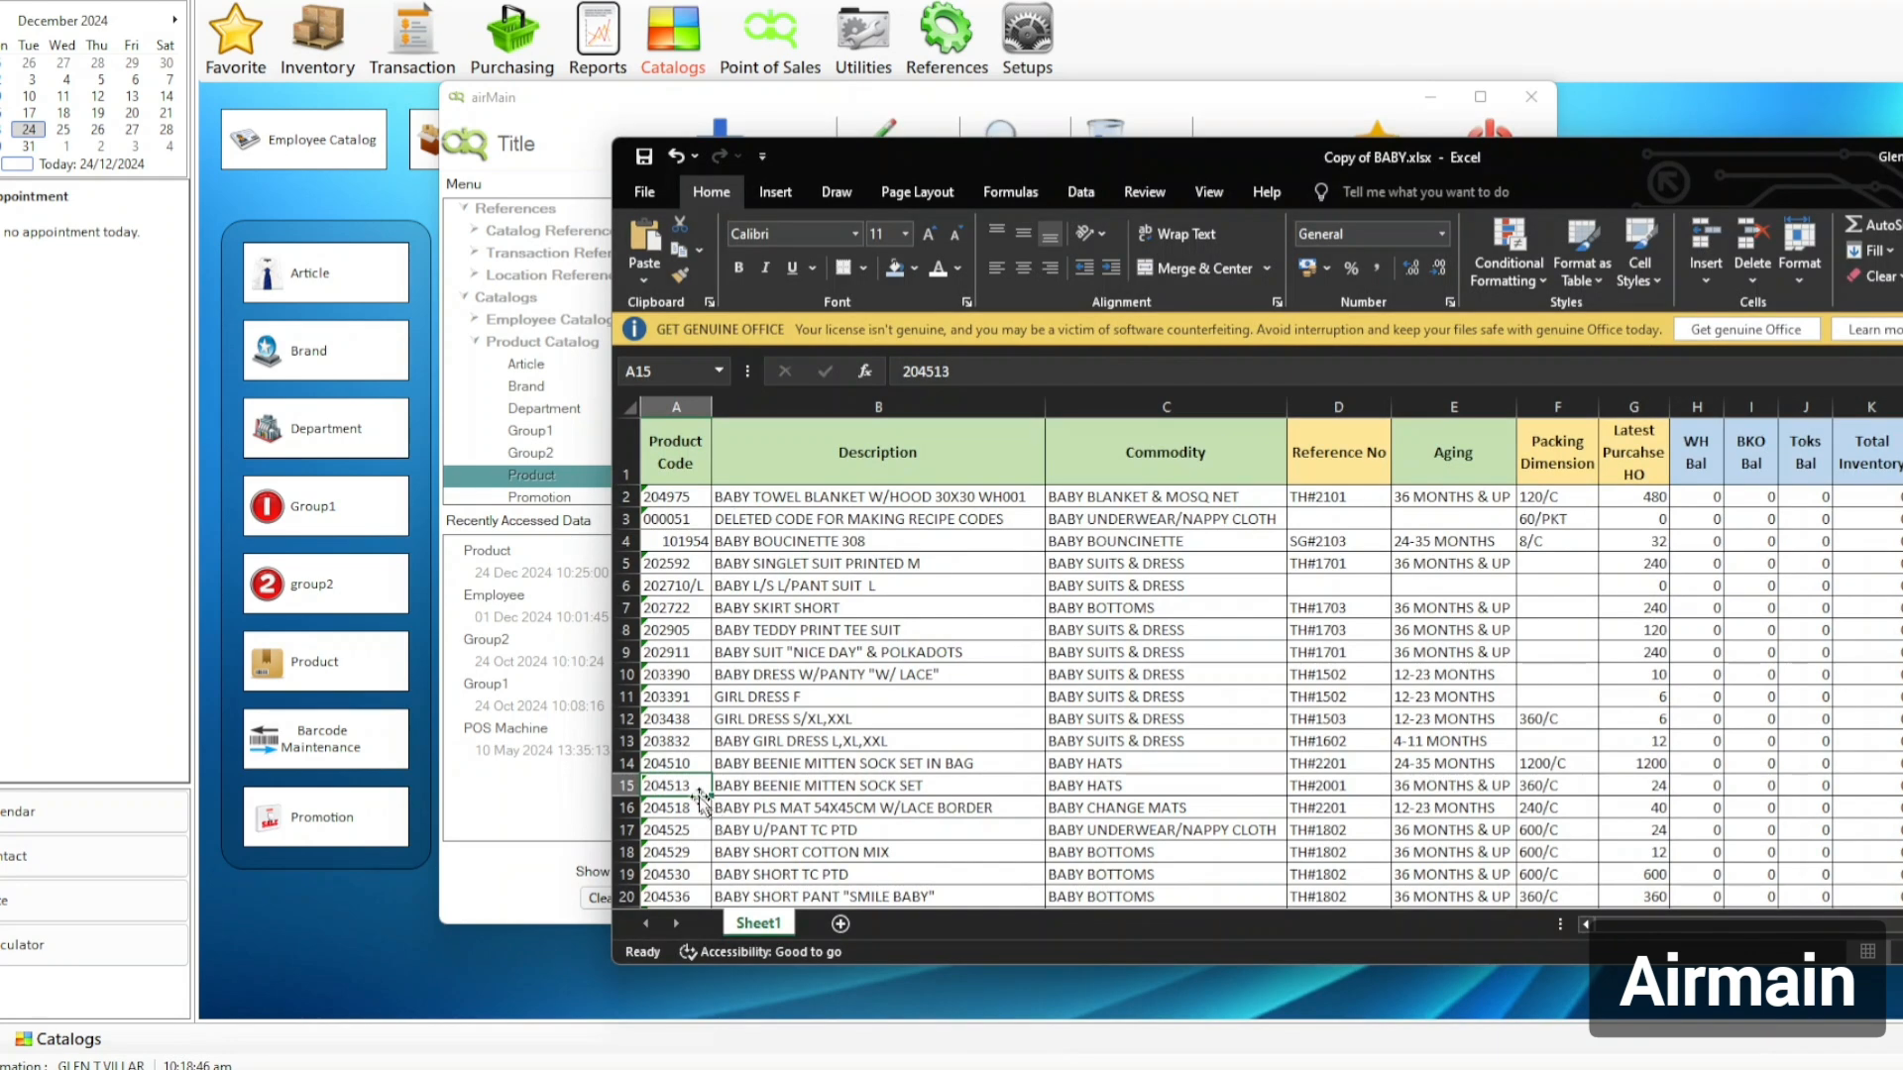
{"action": "left_click_drag", "start_coordinate": [995, 377], "coordinate": [843, 344]}
{"action": "key", "text": "ctrl+c"}
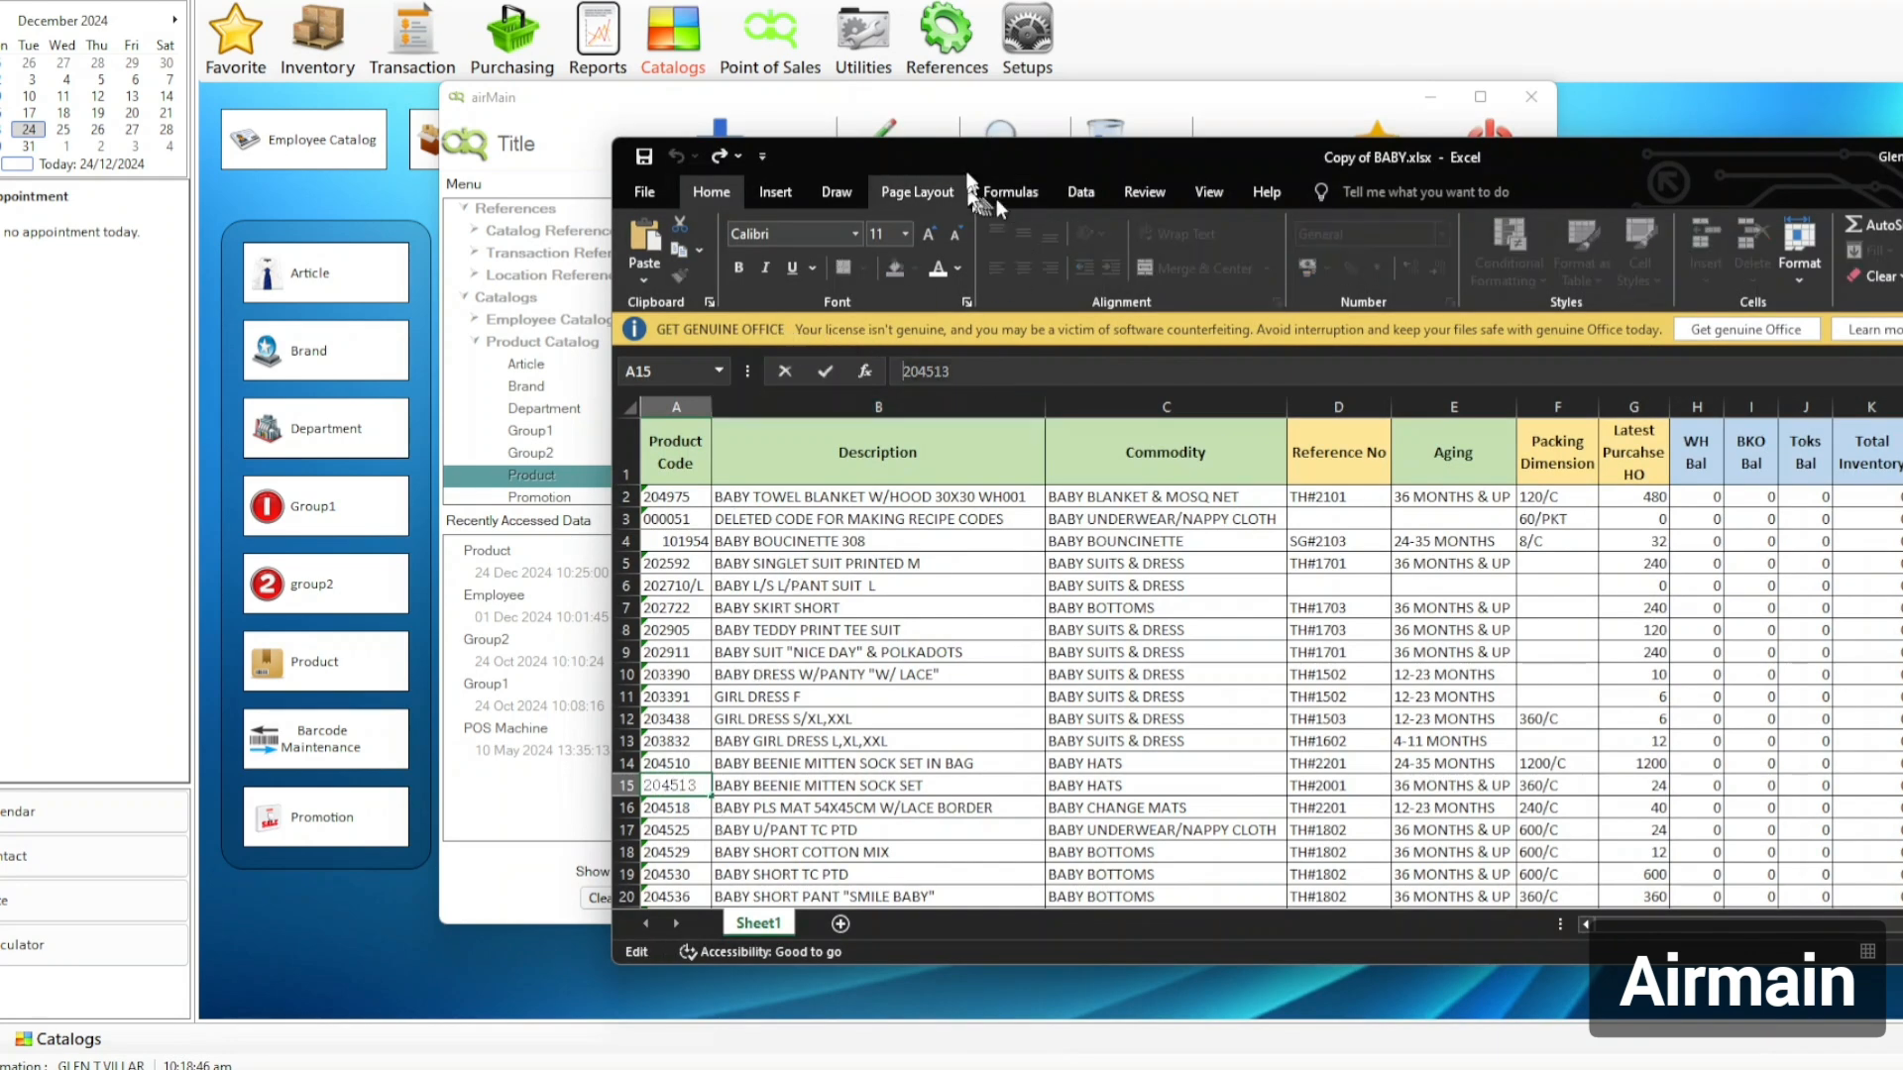
{"action": "left_click_drag", "start_coordinate": [852, 156], "coordinate": [1902, 199]}
Search airMain for 204513 and confirm BABY BEENIE MITTEN SOCK SET is Non Active.
{"action": "left_click_drag", "start_coordinate": [937, 194], "coordinate": [642, 151]}
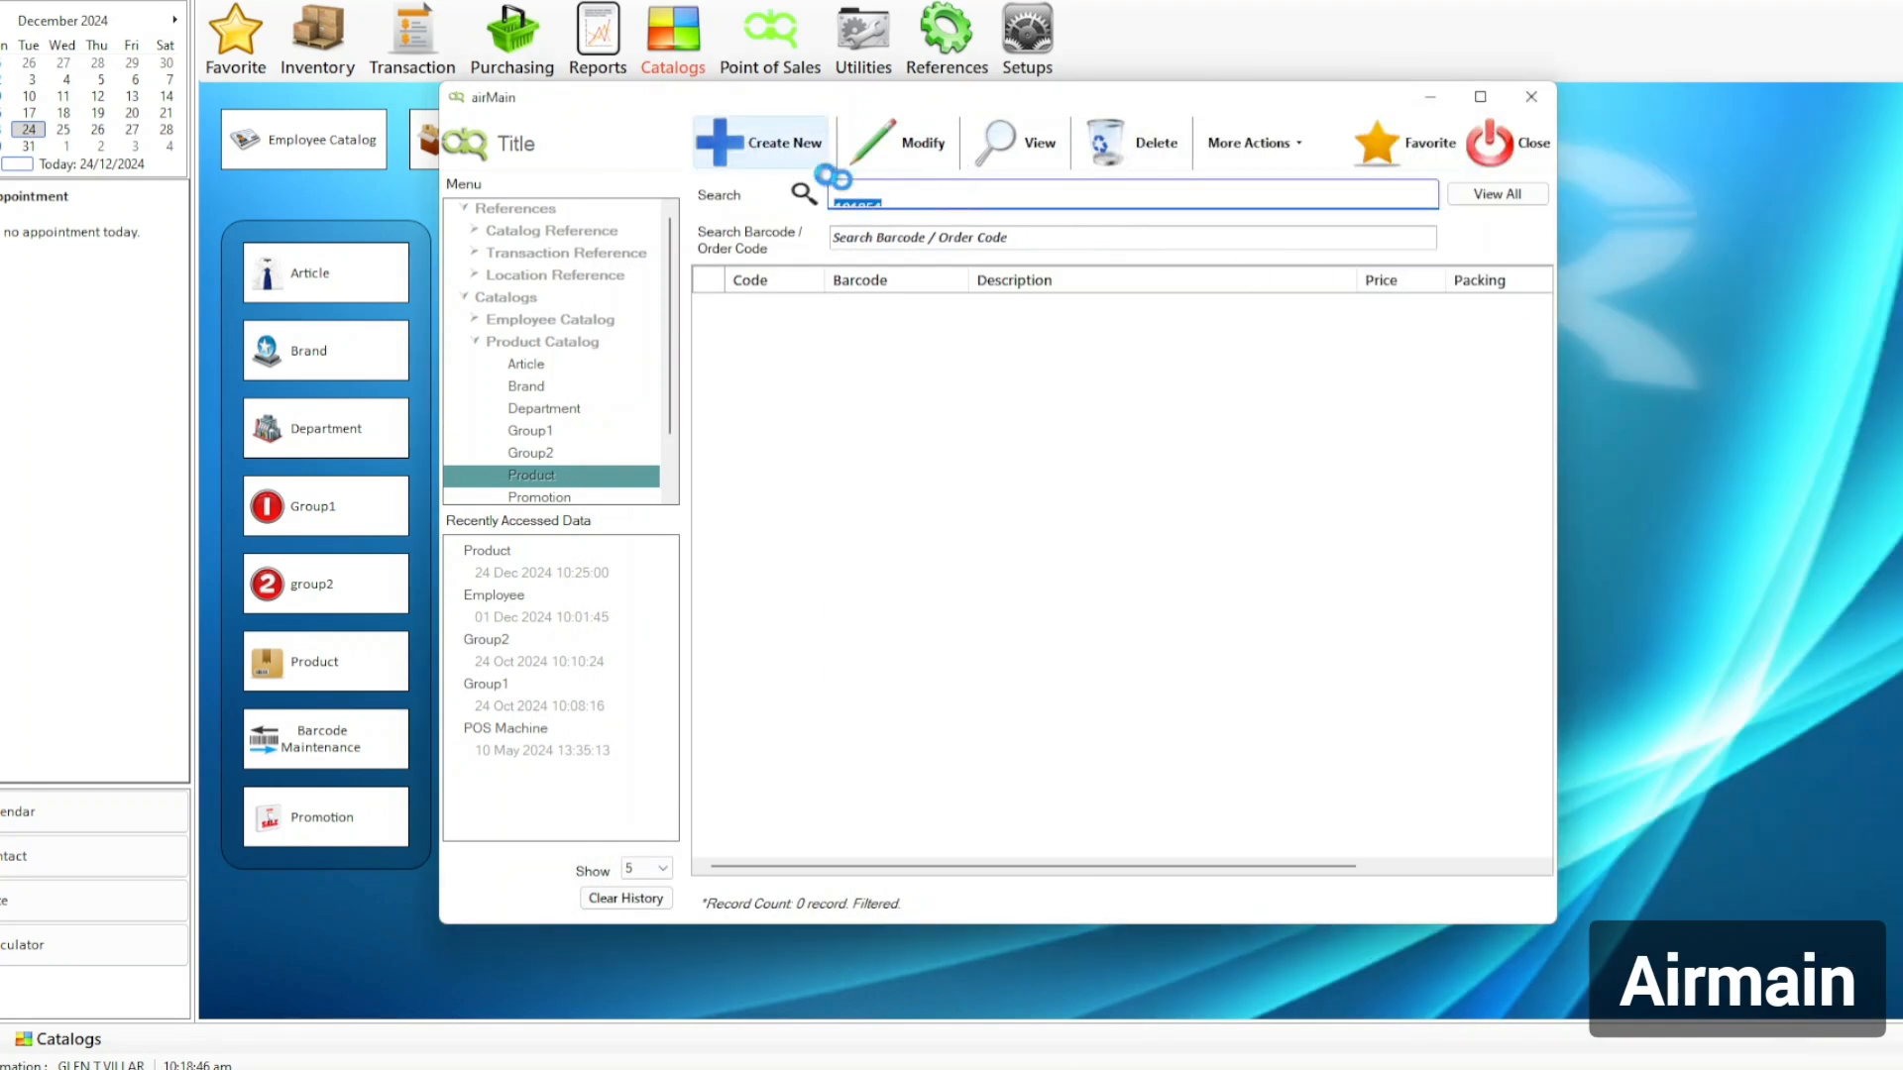
{"action": "key", "text": "ctrl+v"}
{"action": "key", "text": "Return"}
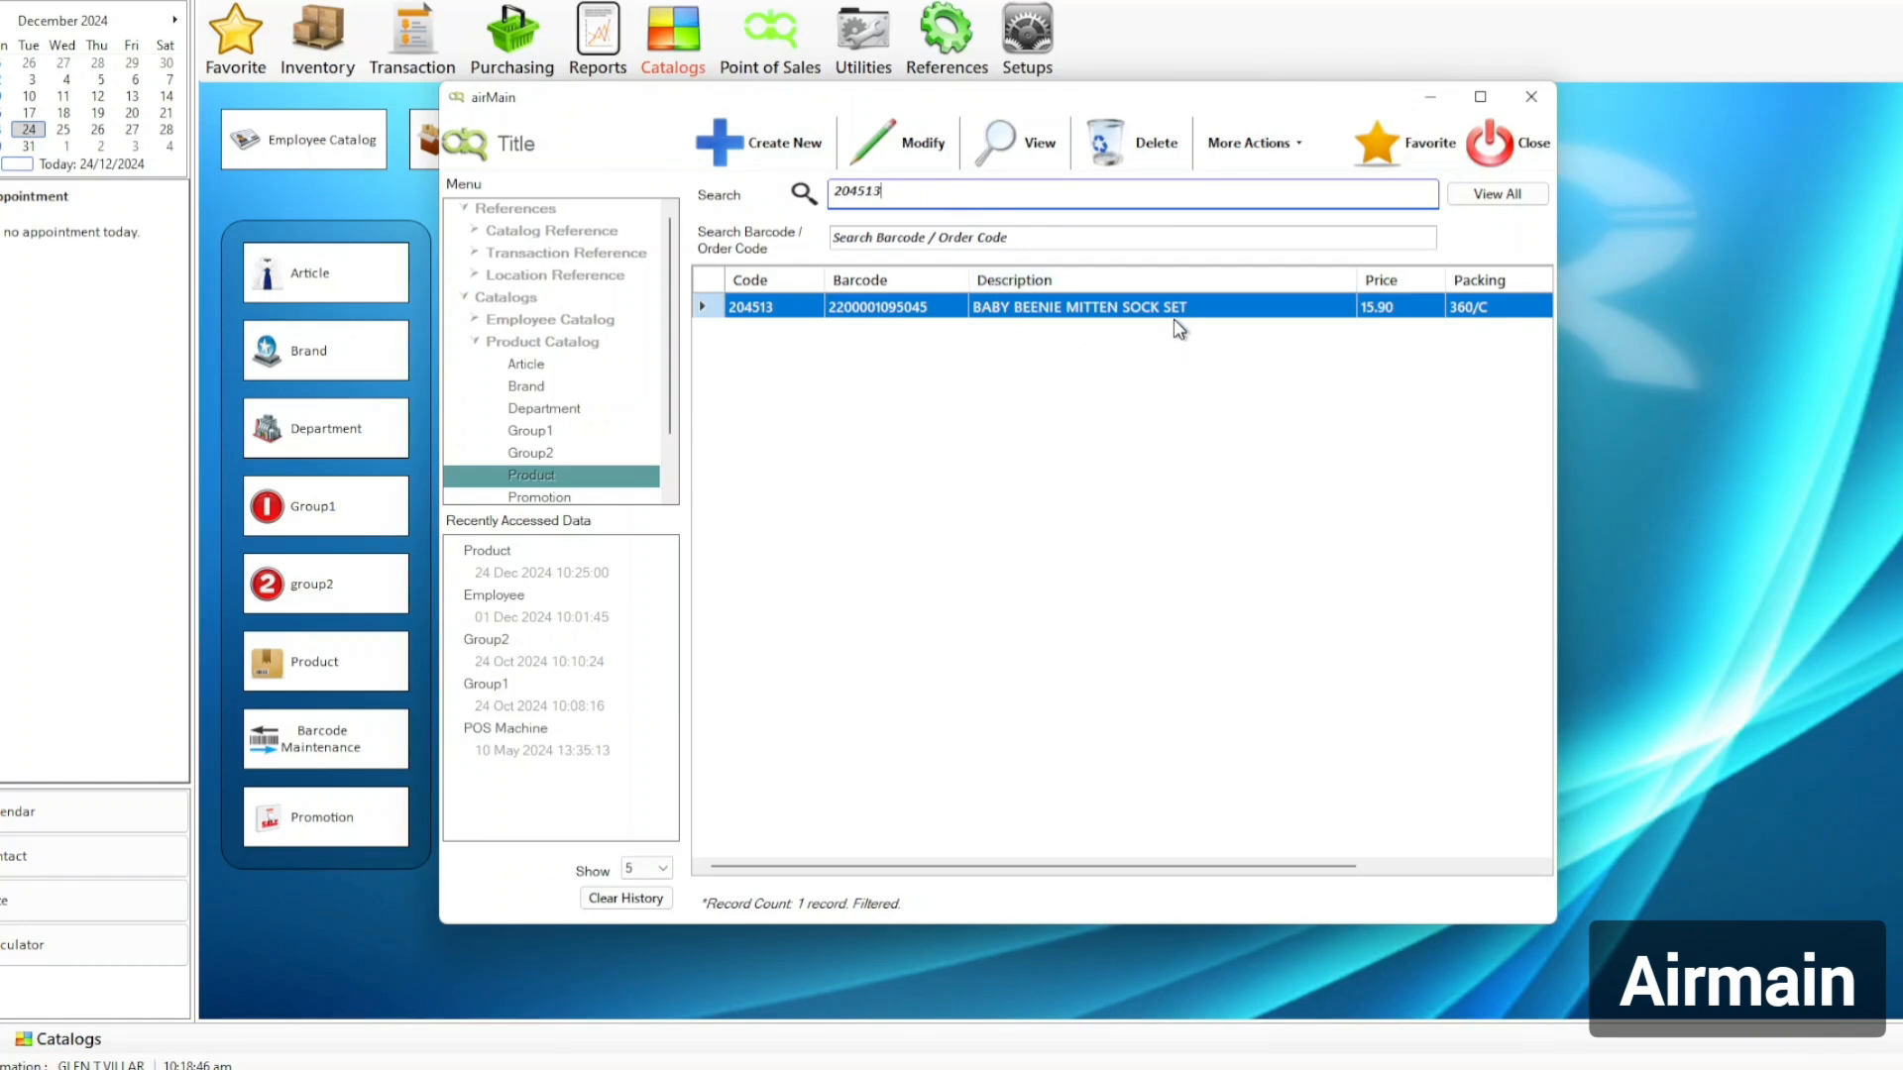
{"action": "double_click", "coordinate": [1225, 313]}
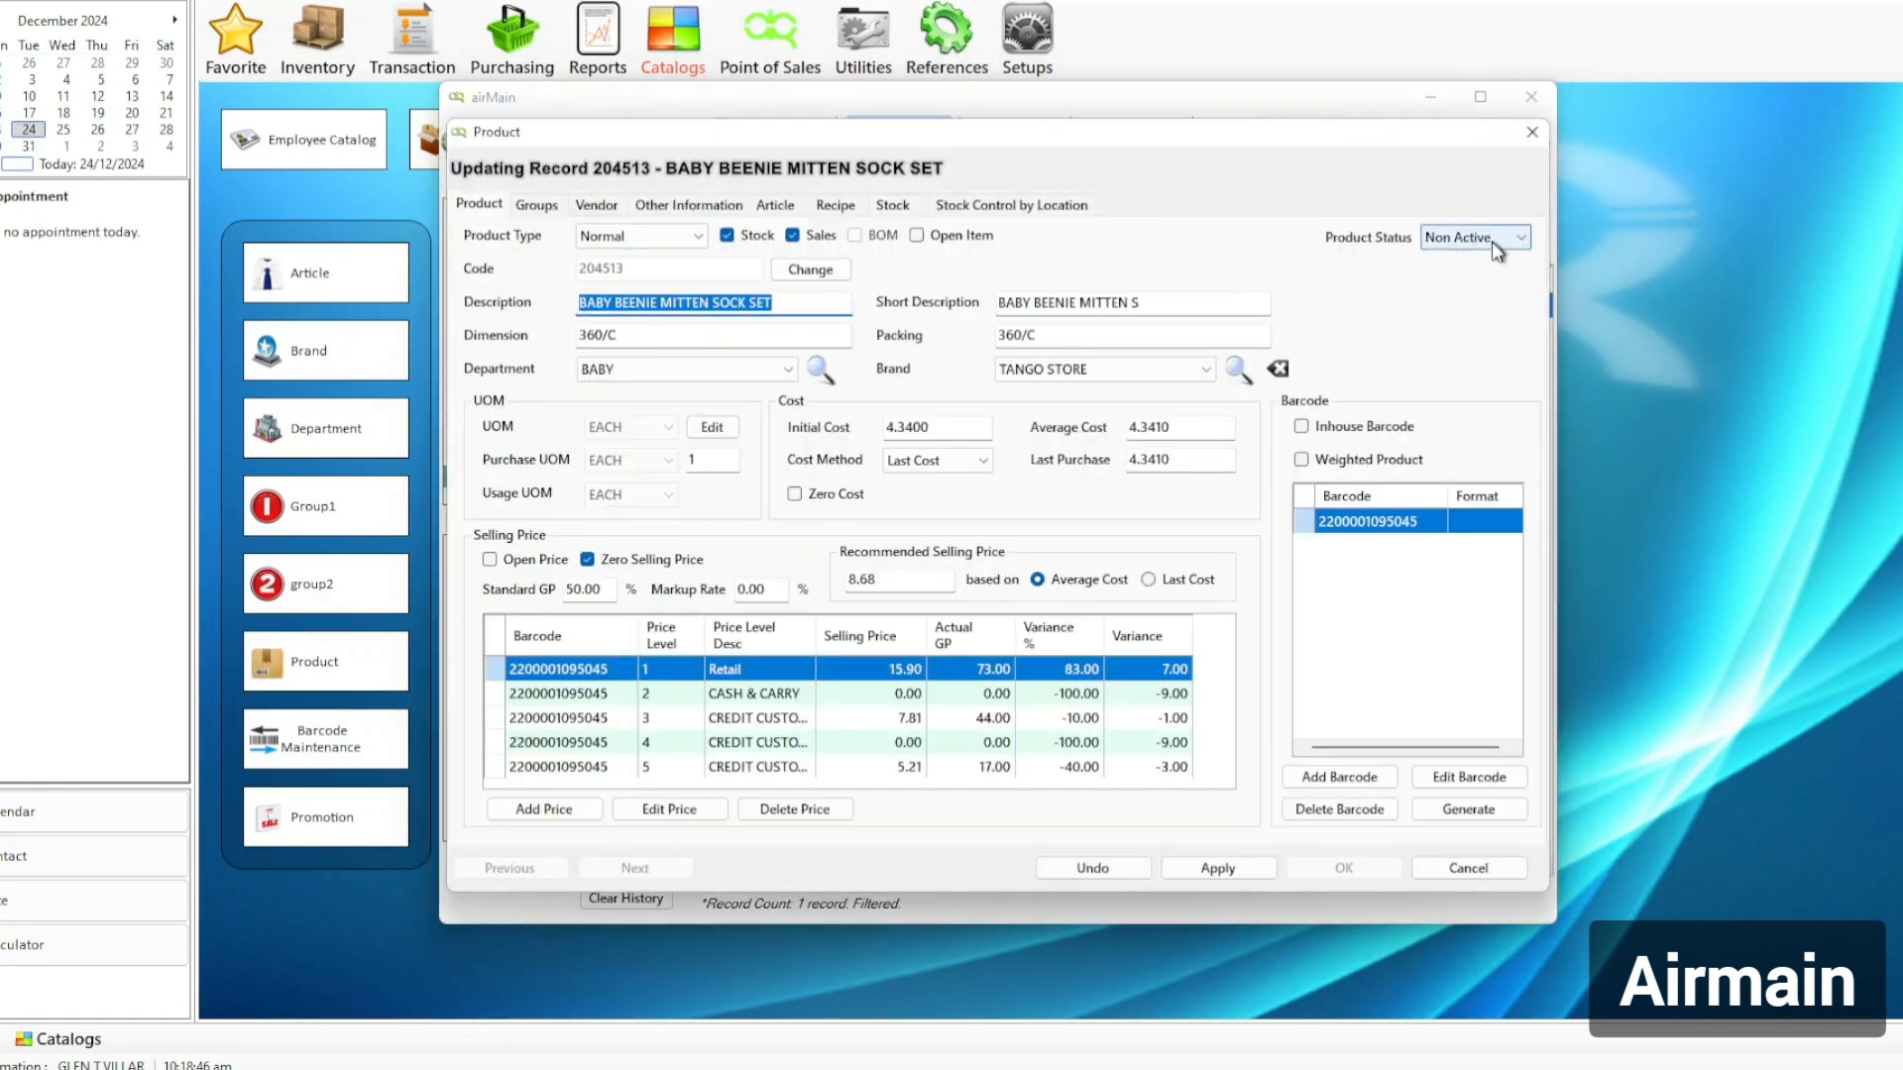
{"action": "left_click", "coordinate": [1475, 869]}
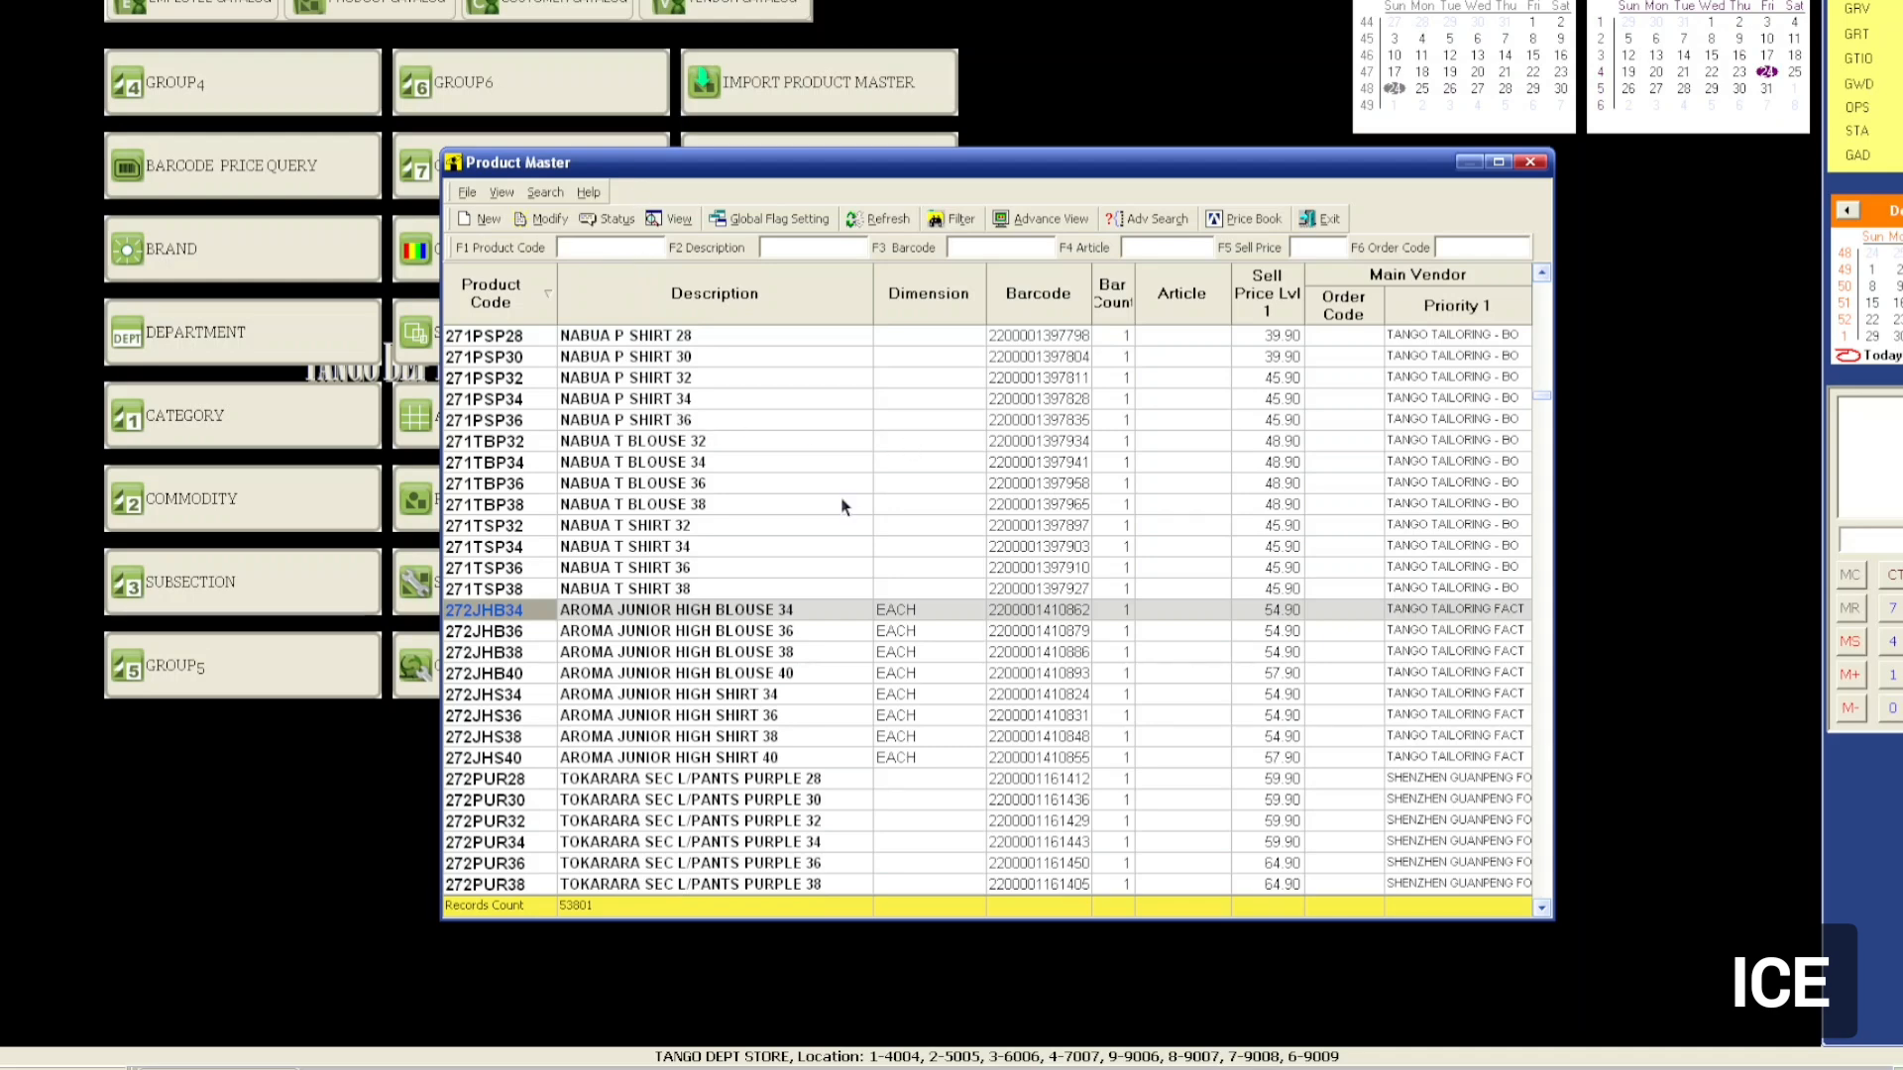
Reopen ICE Product Master without filtering, loading all 53294 products.
{"action": "left_click", "coordinate": [665, 485]}
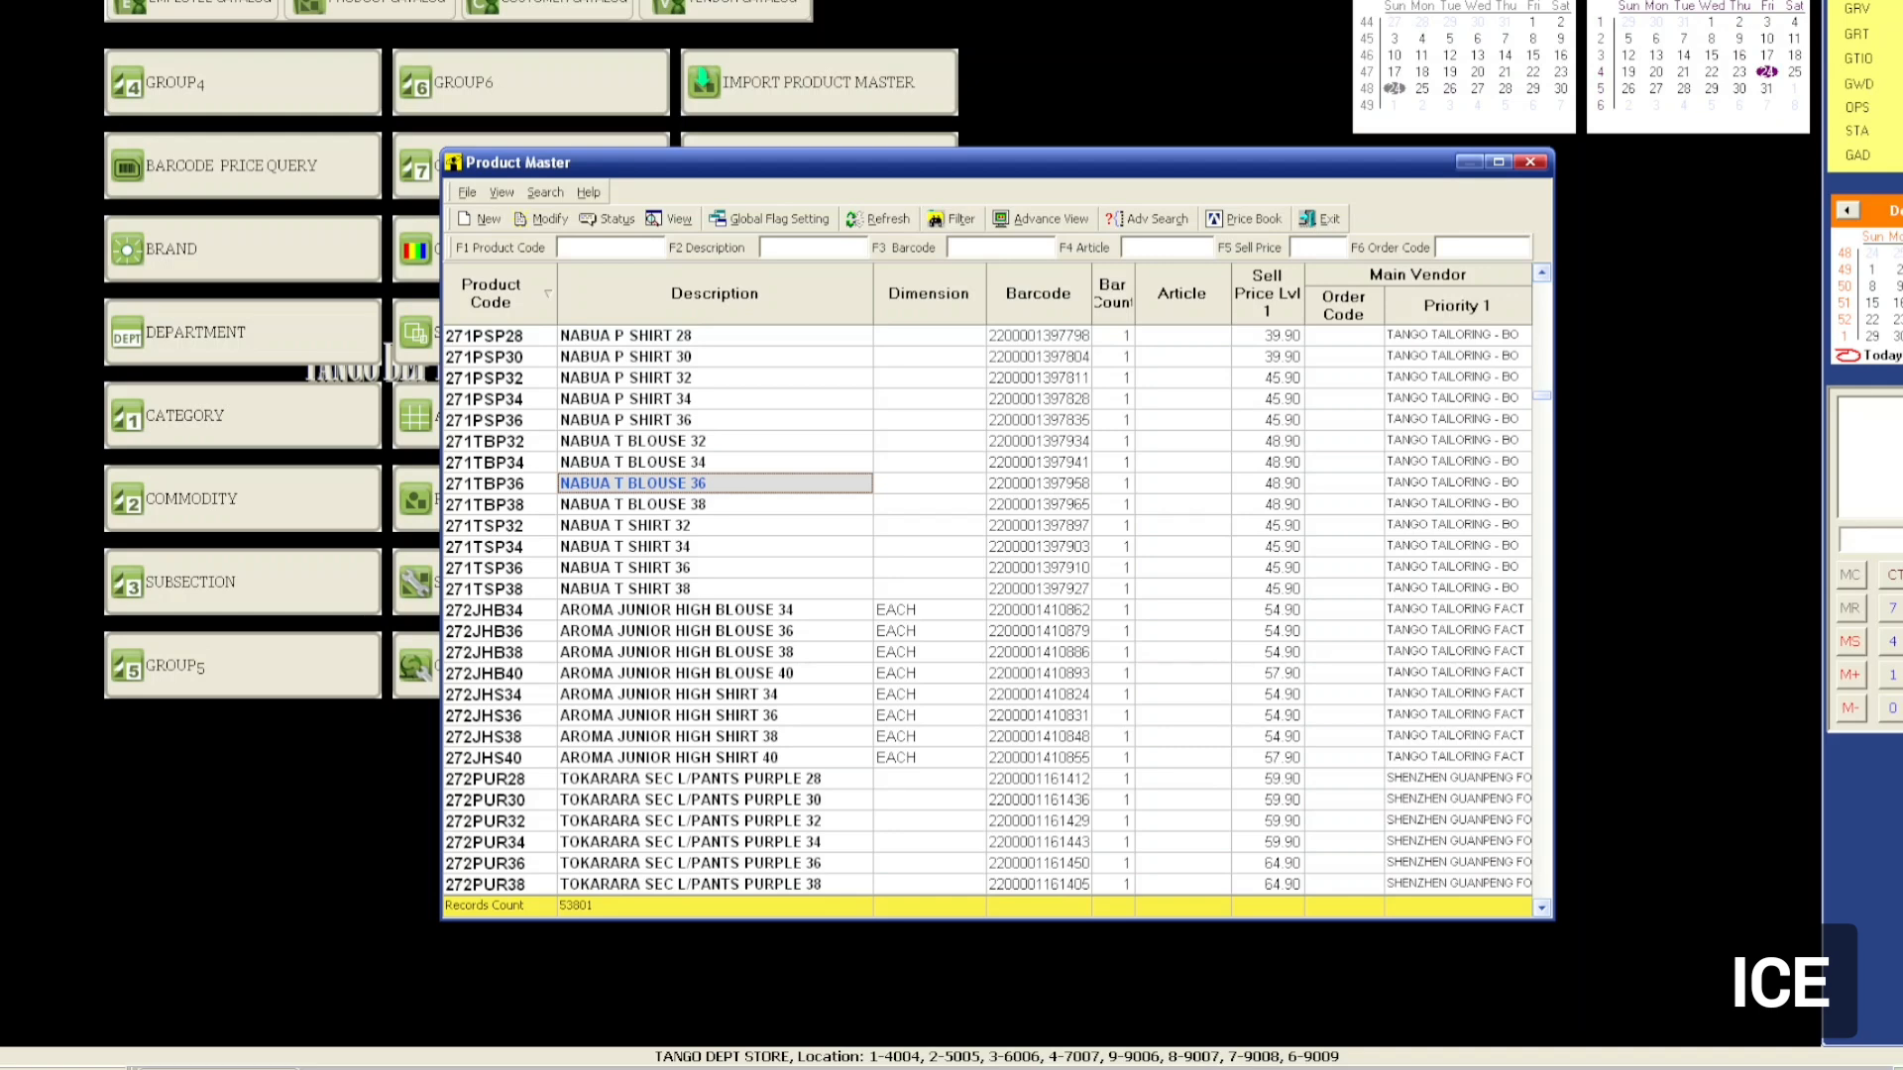
{"action": "left_click", "coordinate": [1310, 219]}
{"action": "key", "text": "Escape"}
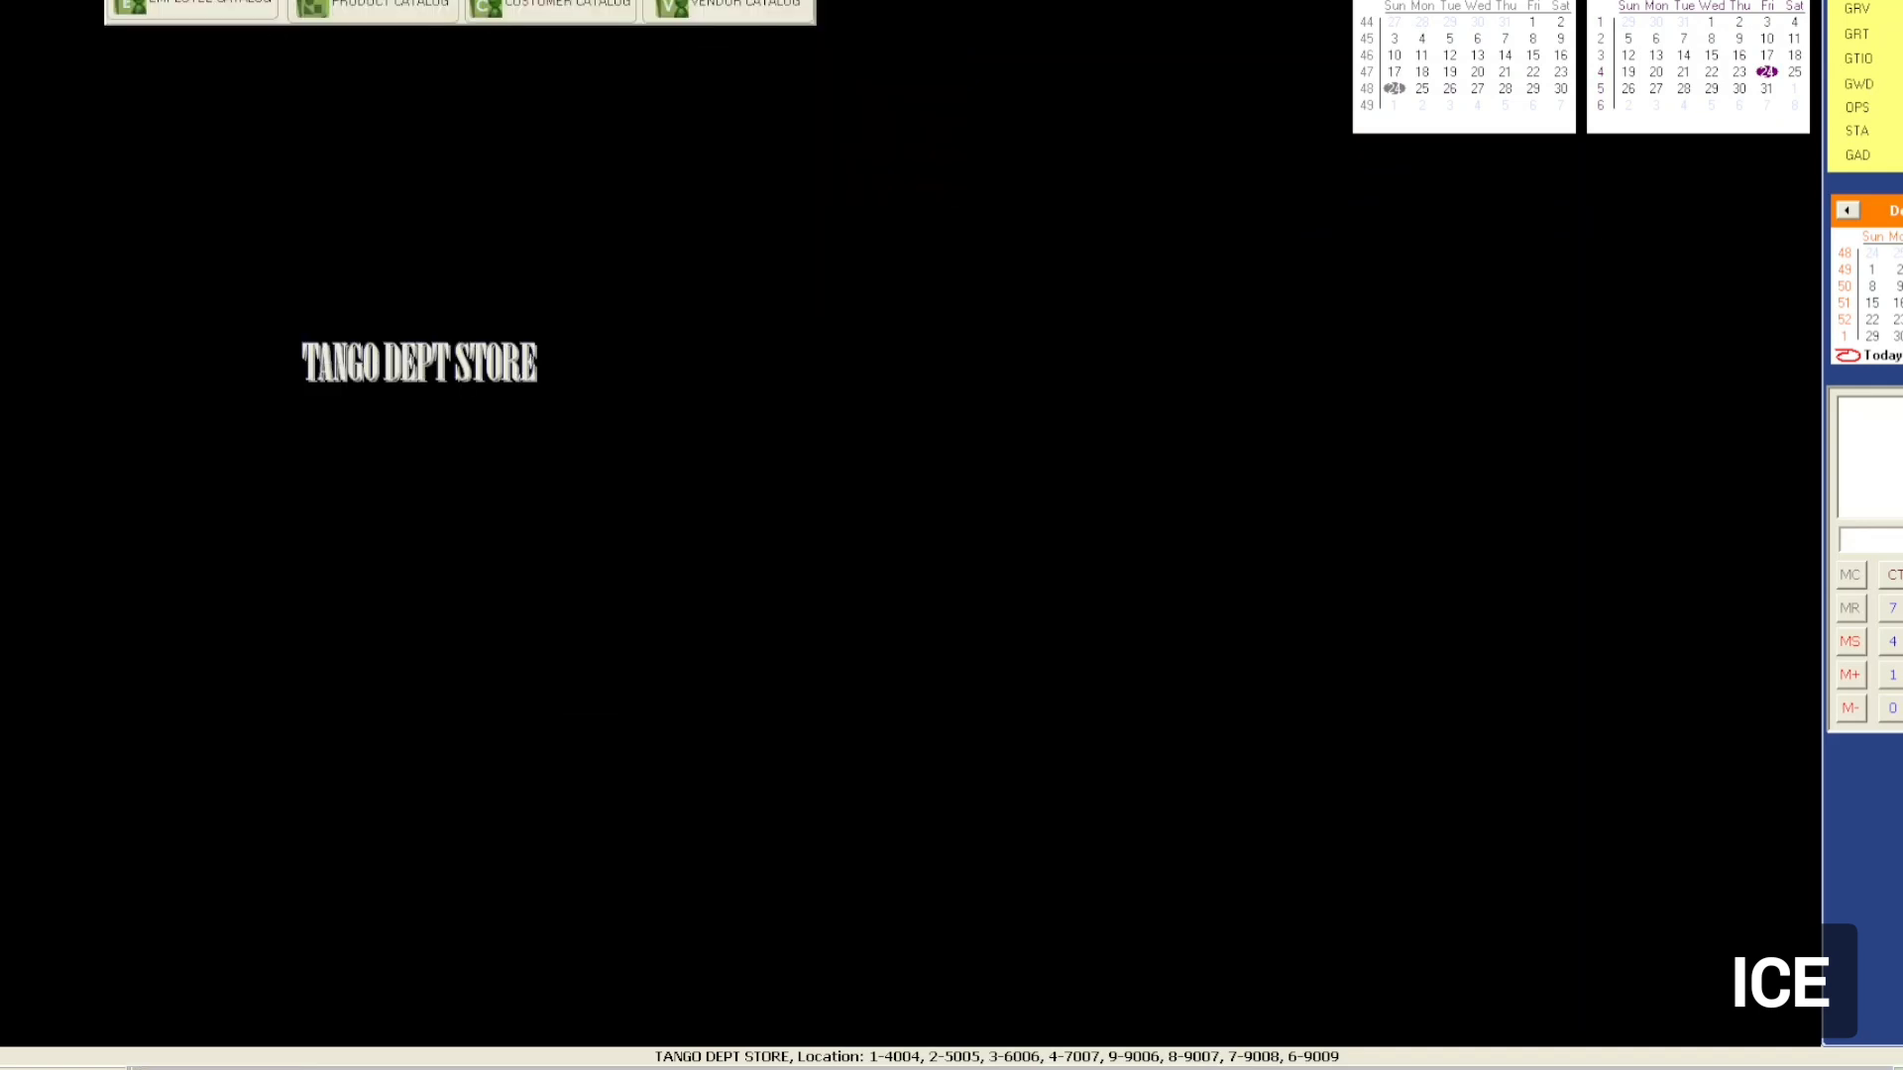
{"action": "left_click", "coordinate": [394, 10]}
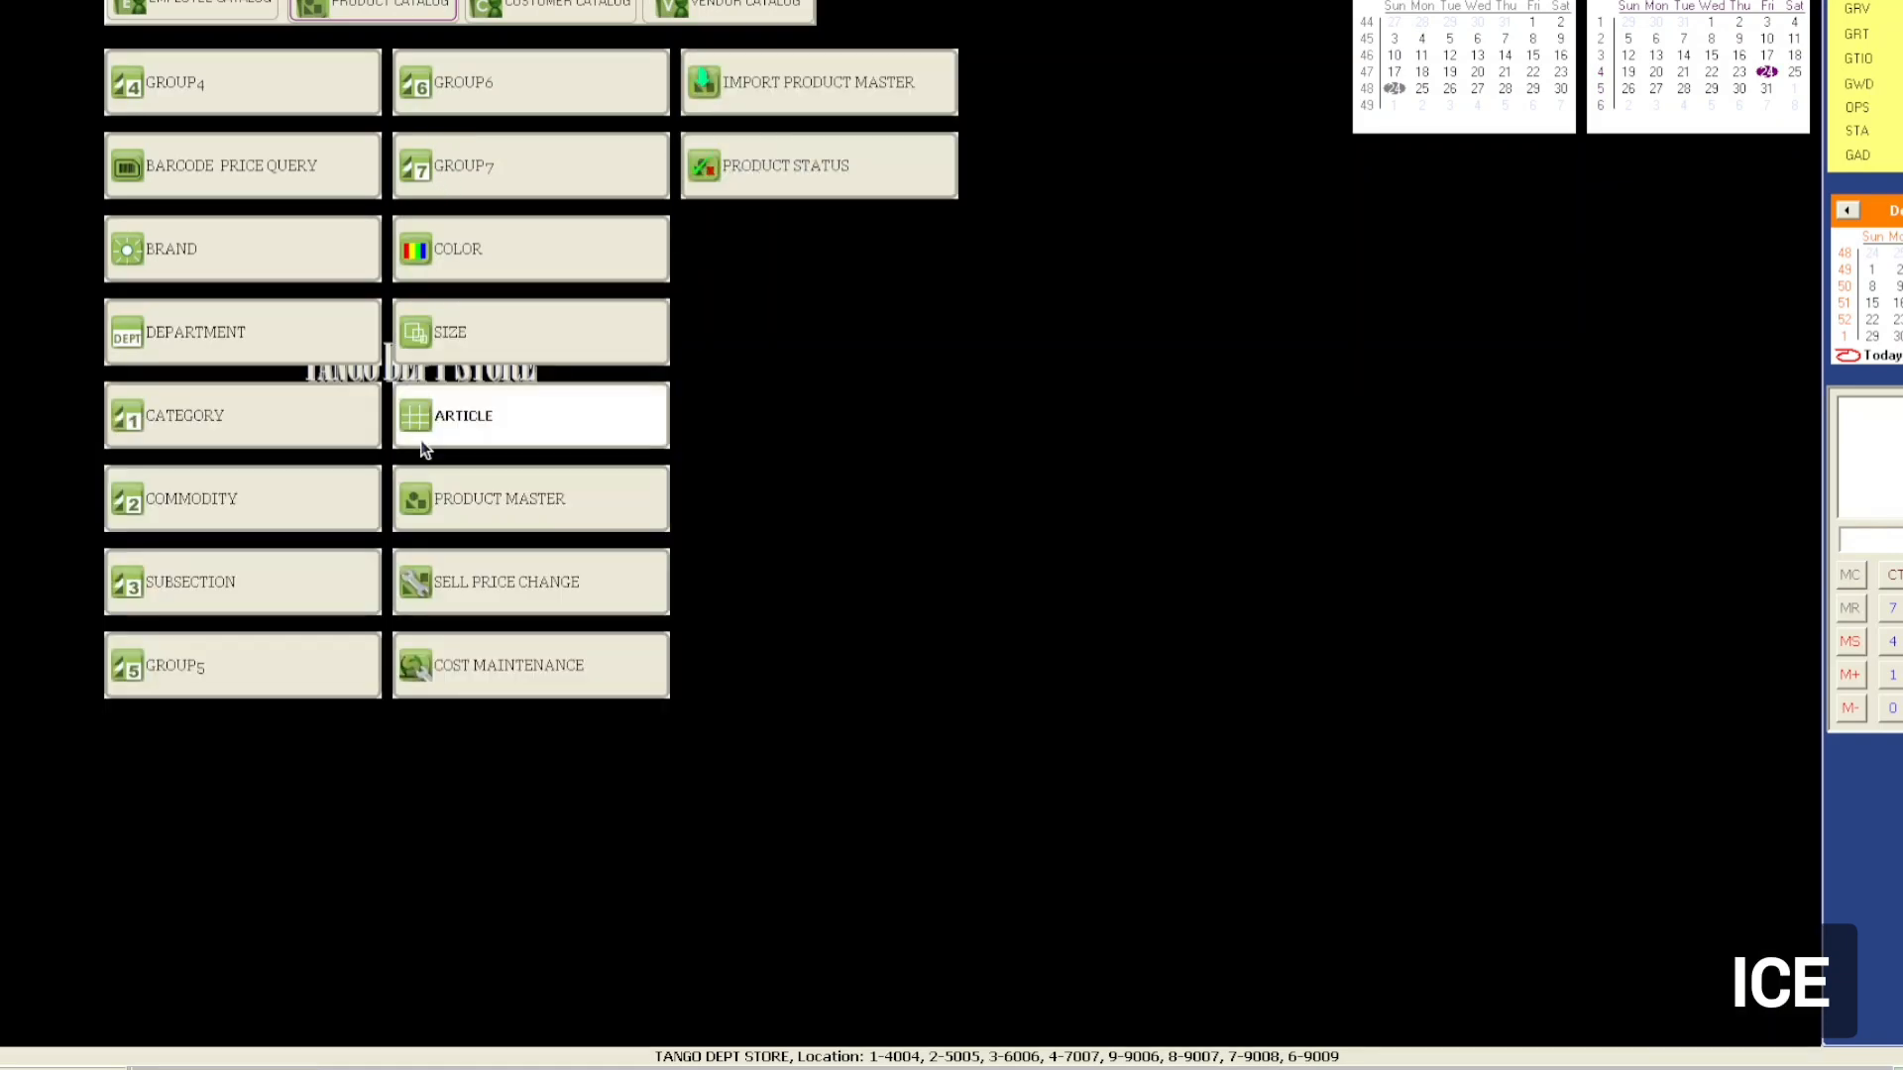
{"action": "left_click", "coordinate": [535, 495]}
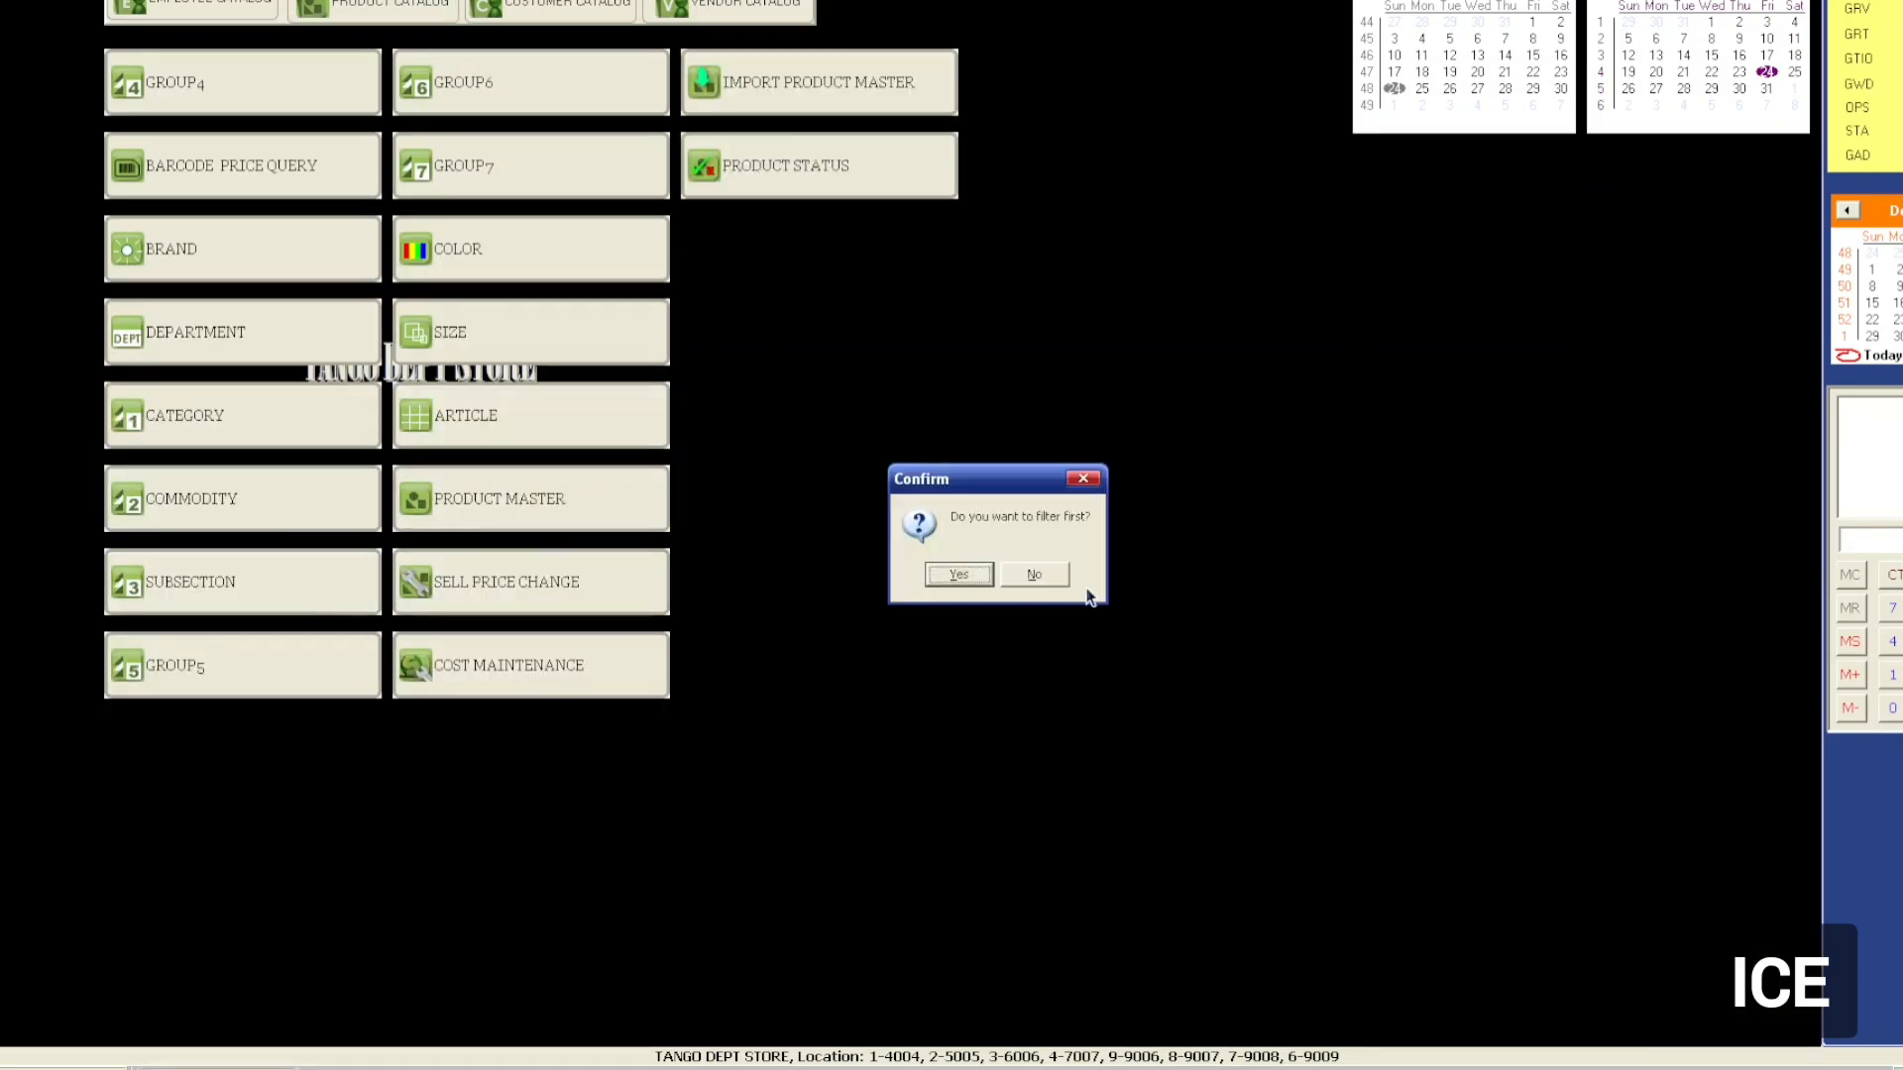
{"action": "left_click", "coordinate": [1053, 573]}
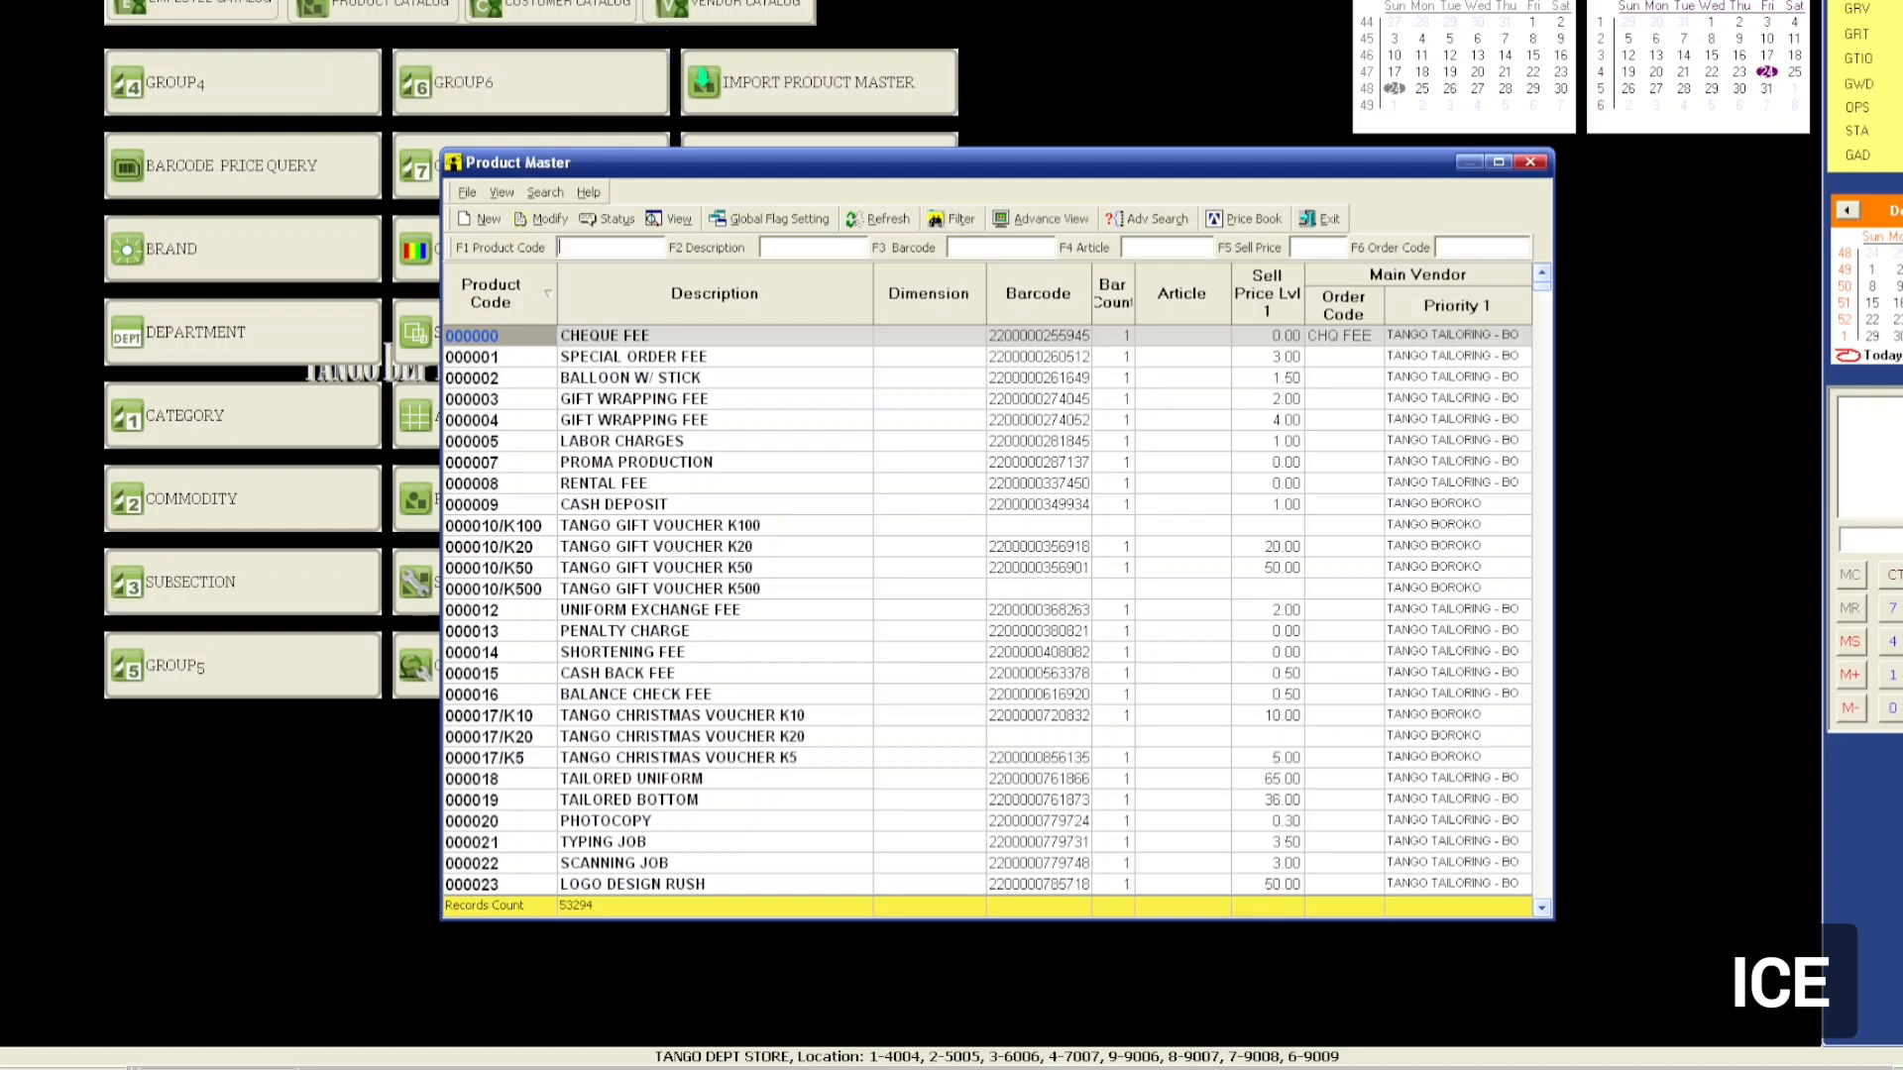
{"action": "left_click_drag", "start_coordinate": [1902, 456], "coordinate": [729, 156]}
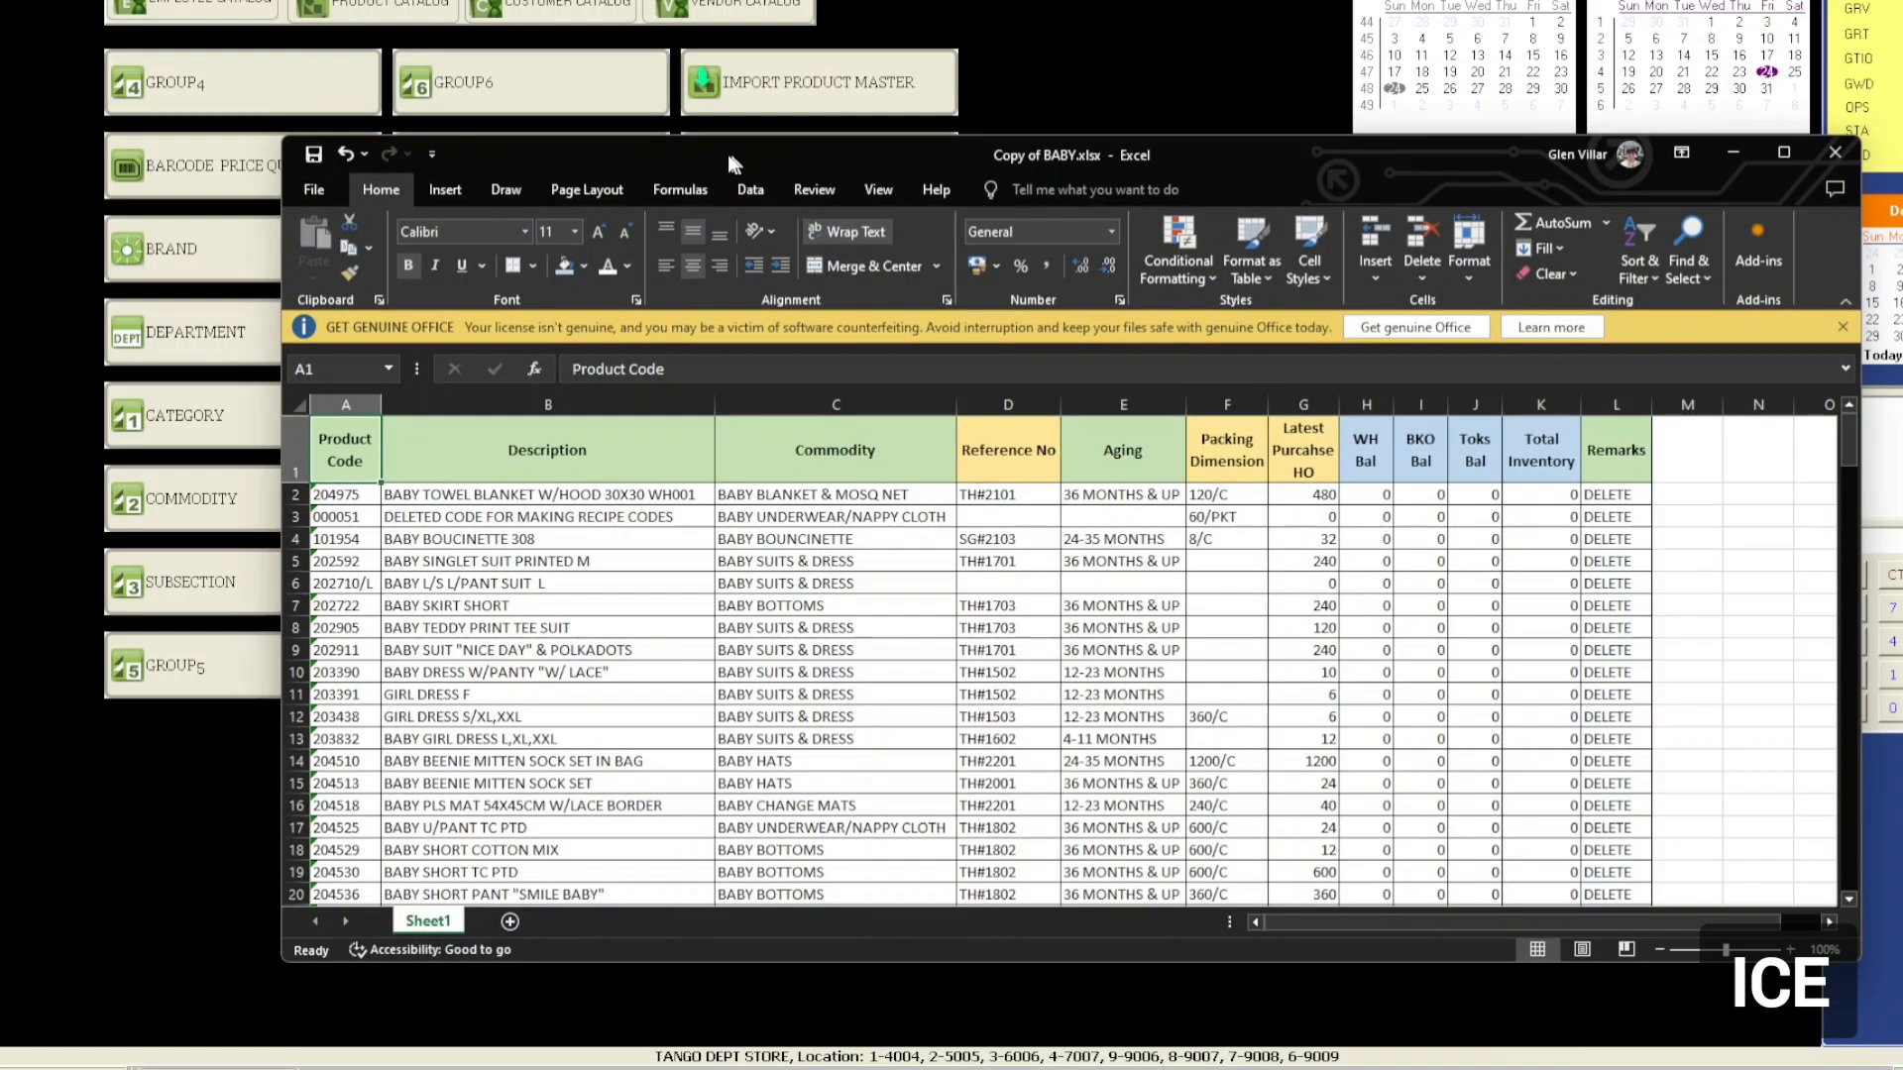
Review the maximized BABY sheet and copy the first product code, 204975, from A2.
{"action": "double_click", "coordinate": [800, 160]}
{"action": "left_click", "coordinate": [406, 379]}
{"action": "scroll", "coordinate": [247, 584], "scroll_direction": "down", "scroll_amount": 12}
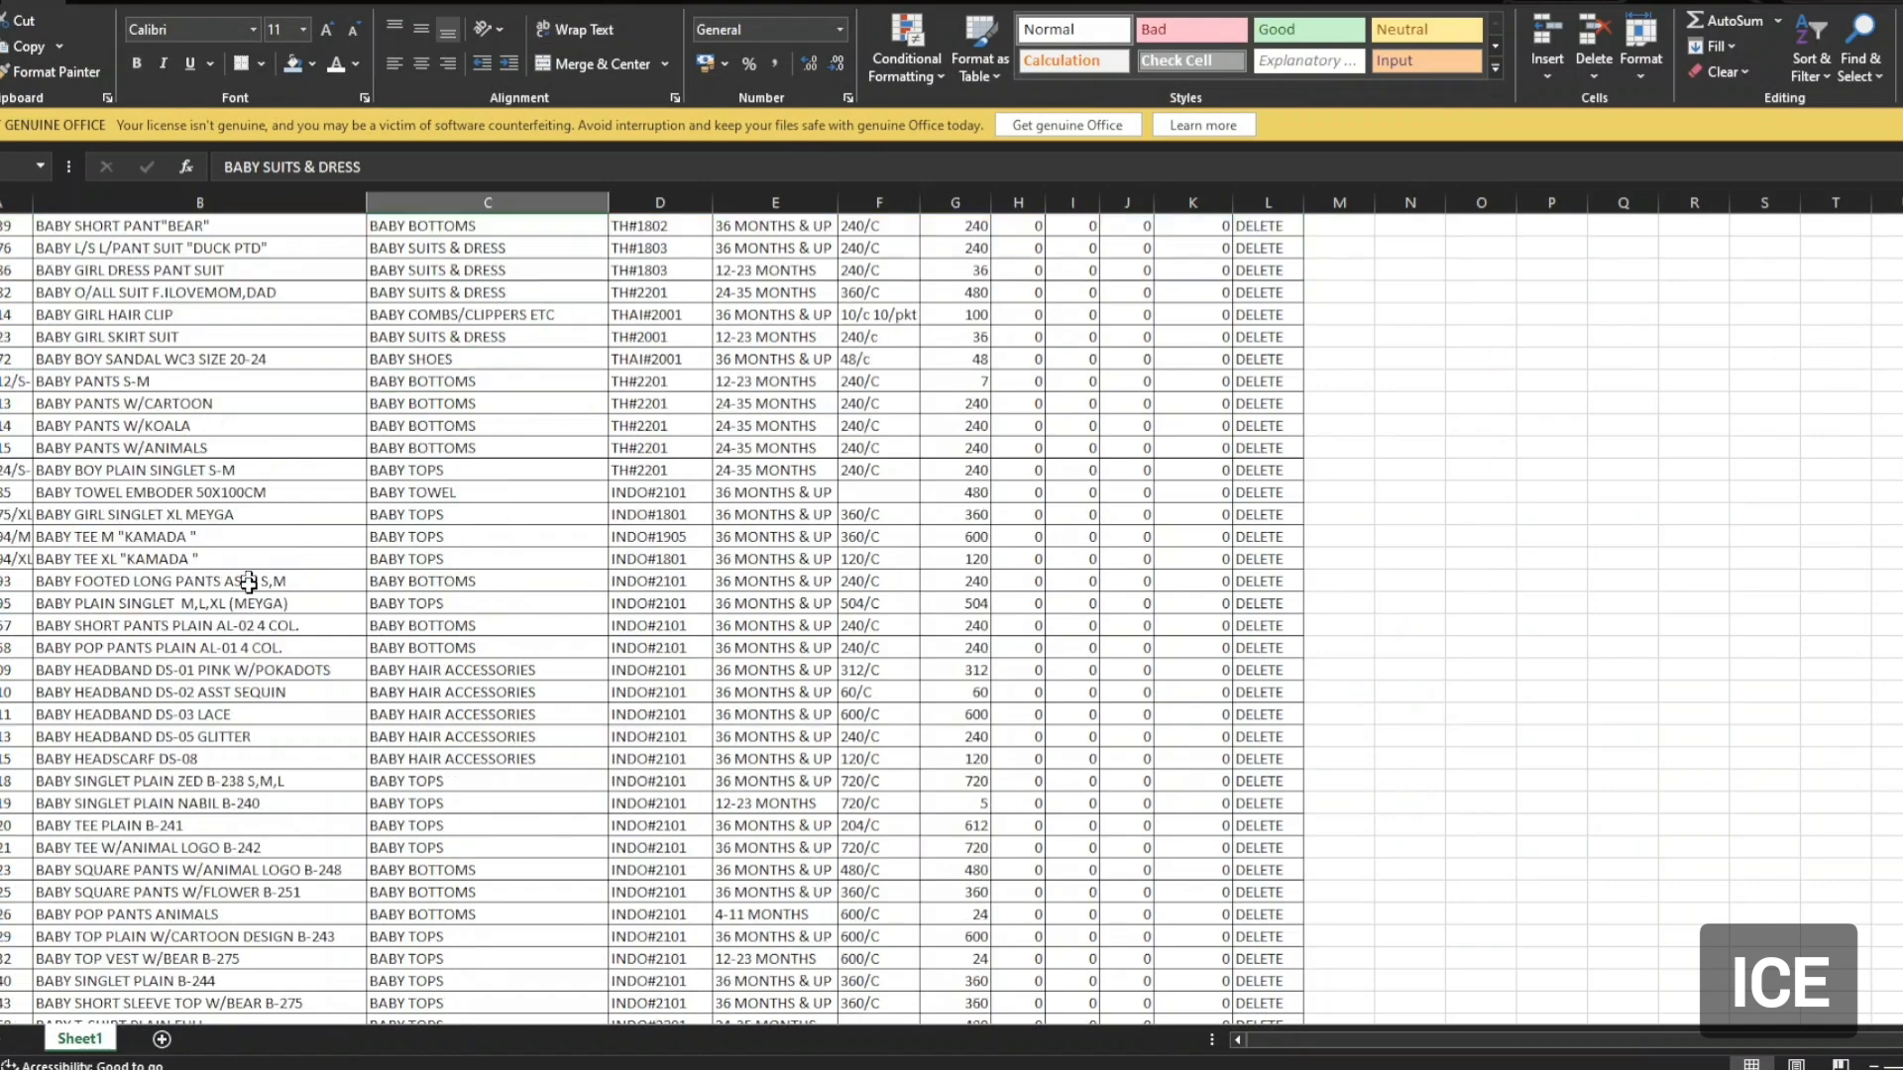
{"action": "scroll", "coordinate": [255, 595], "scroll_direction": "down", "scroll_amount": 10}
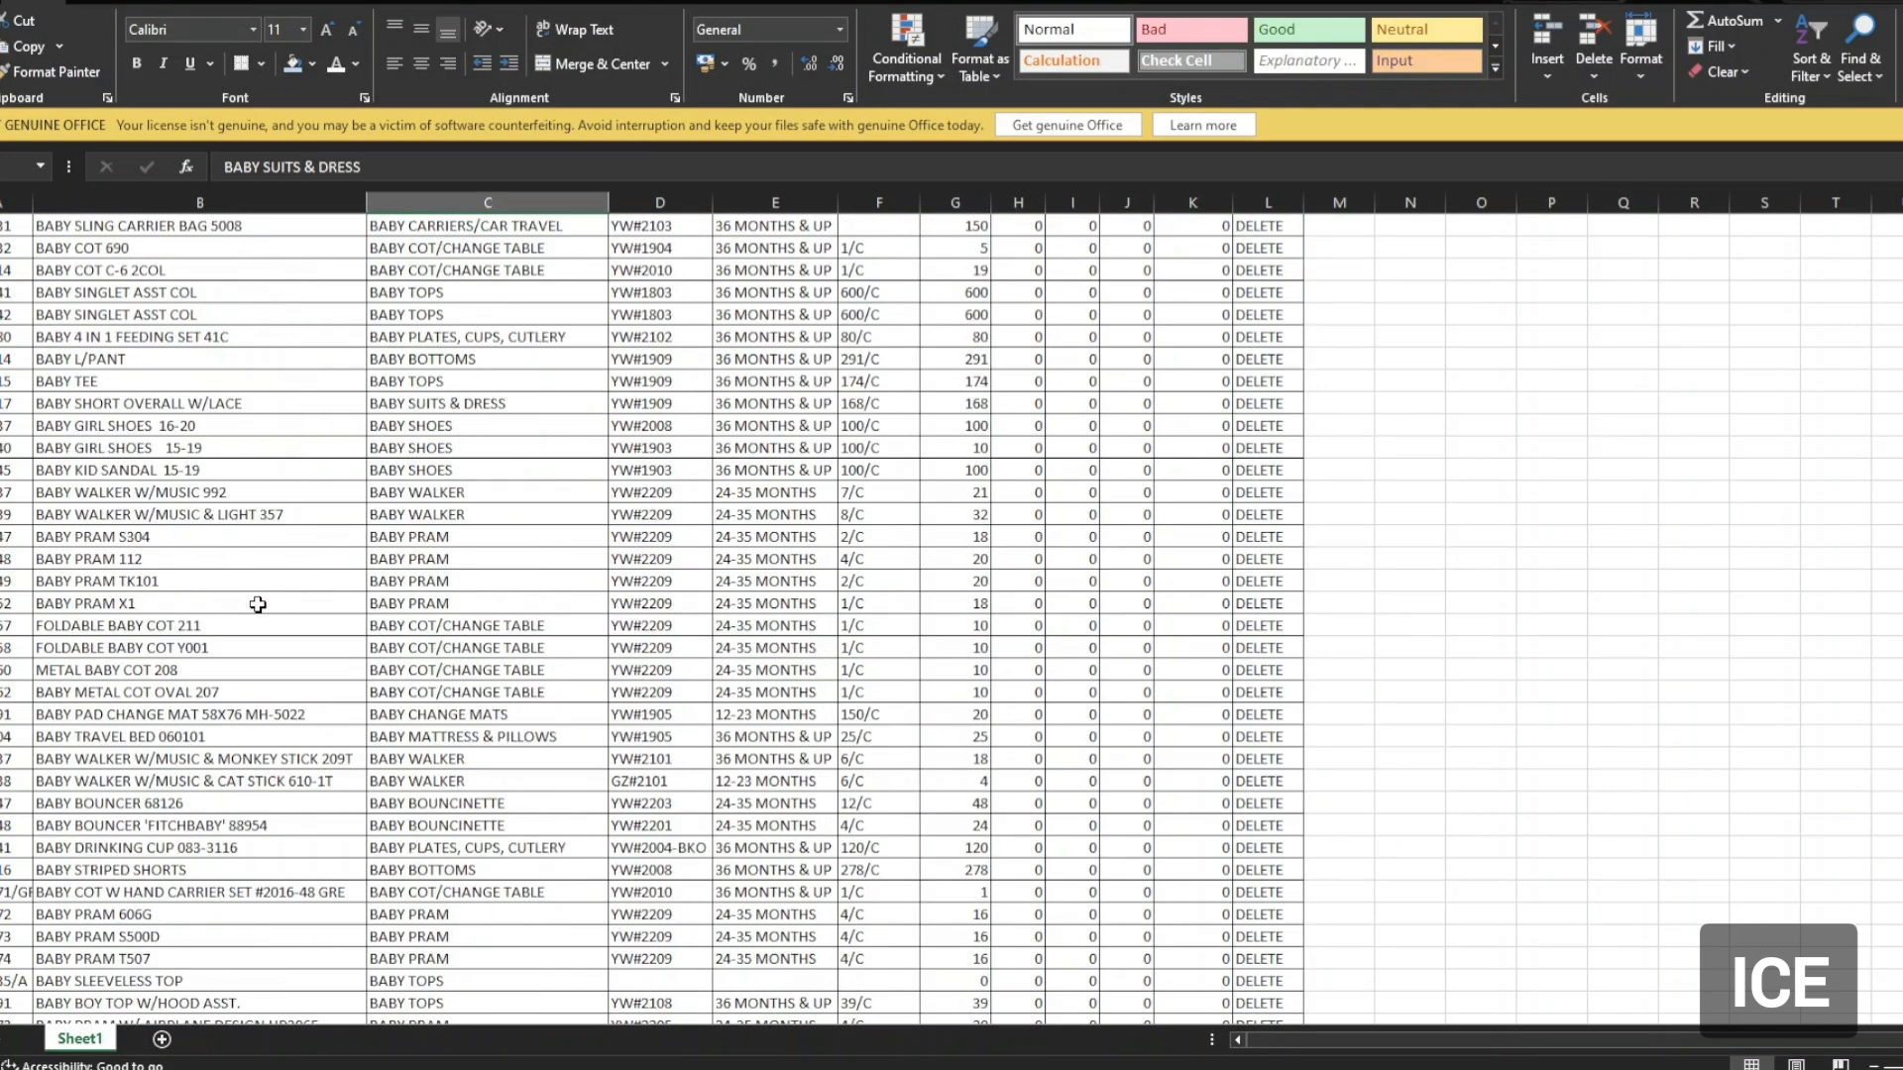
{"action": "scroll", "coordinate": [256, 604], "scroll_direction": "up", "scroll_amount": 20}
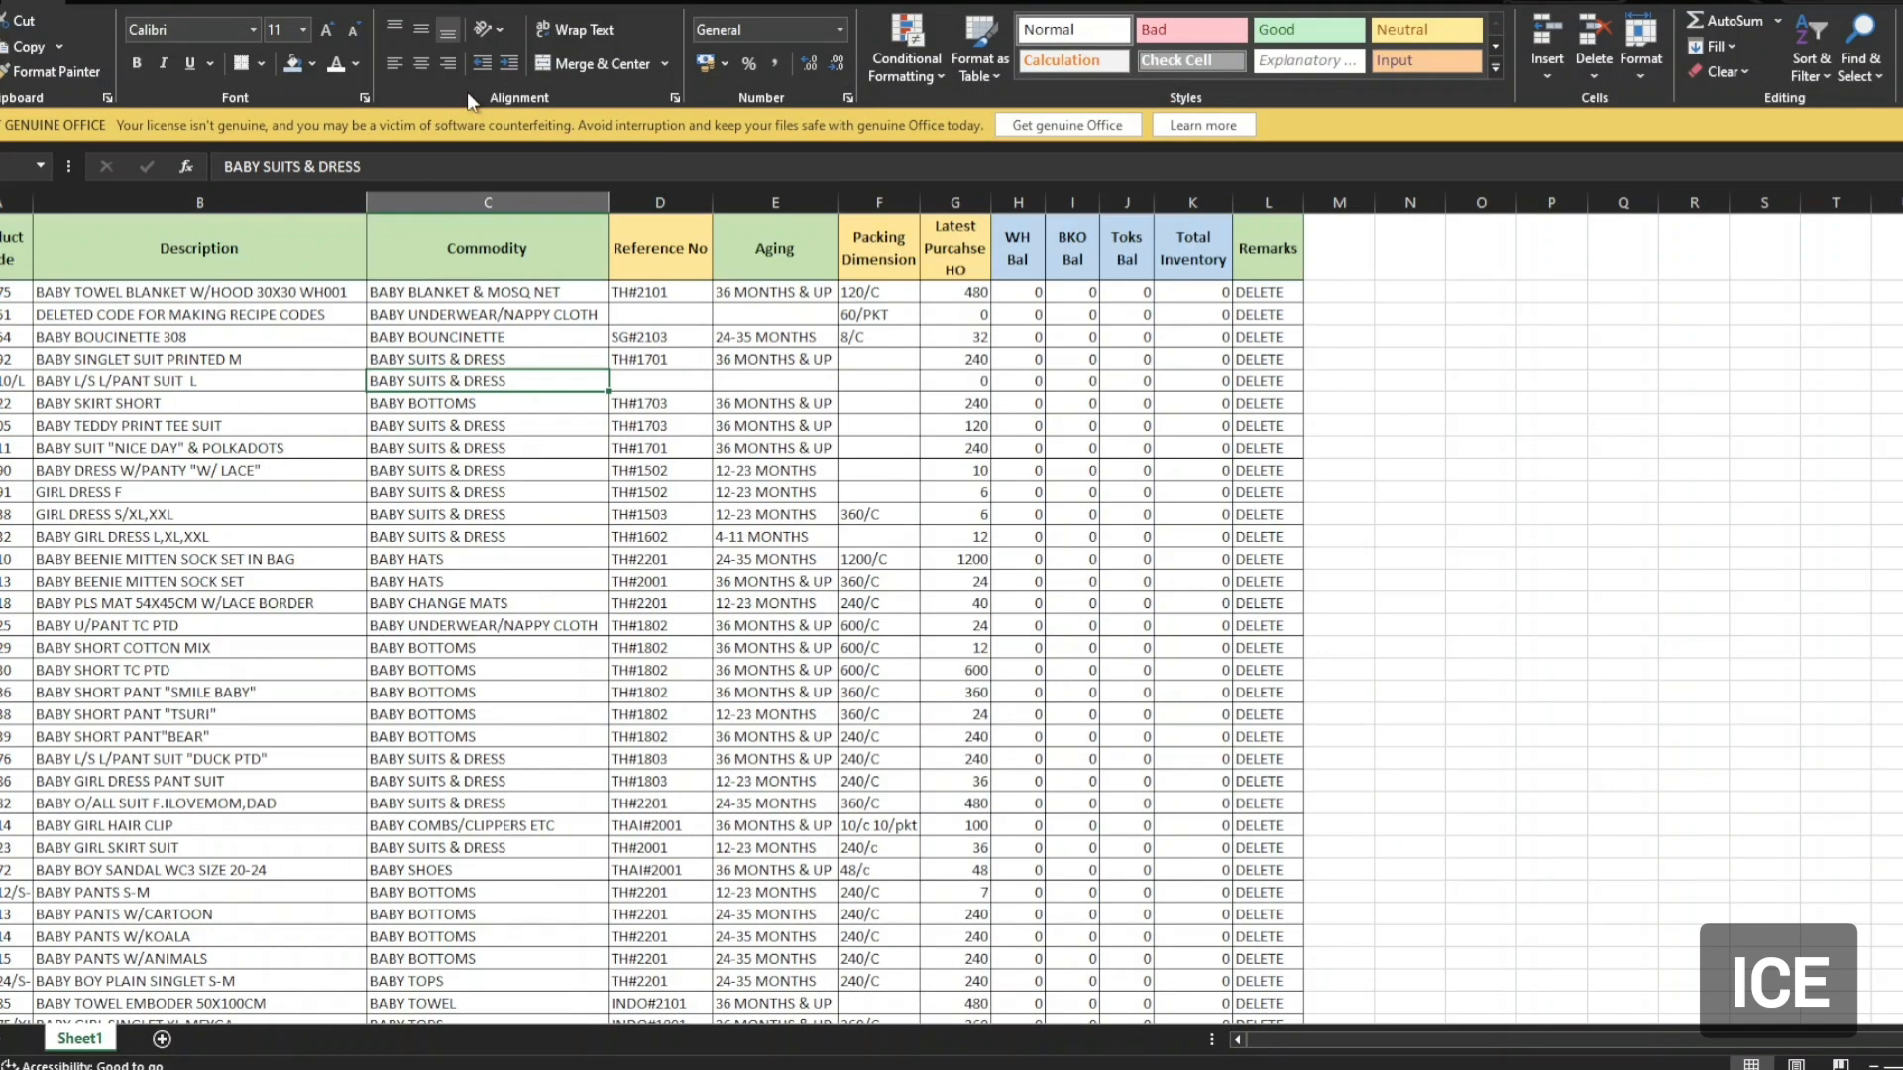
{"action": "left_click", "coordinate": [18, 292]}
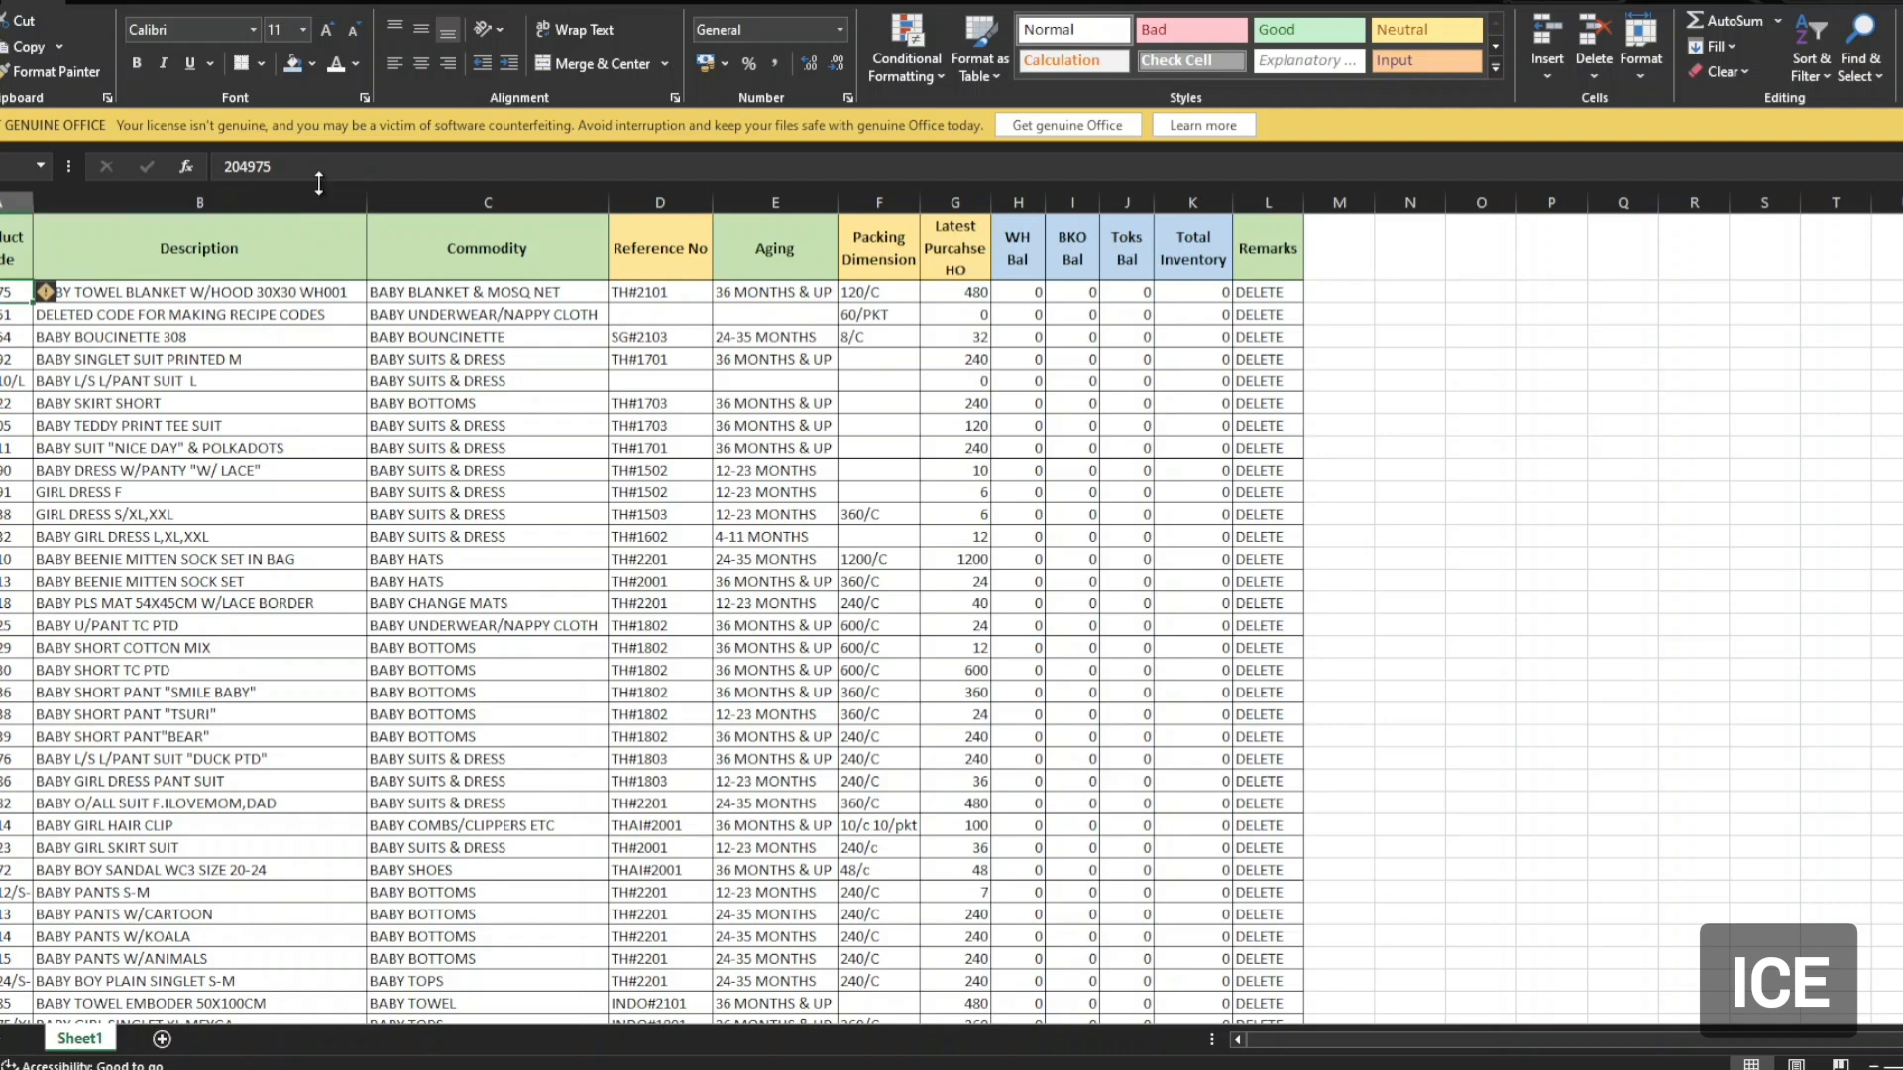
{"action": "left_click", "coordinate": [224, 166]}
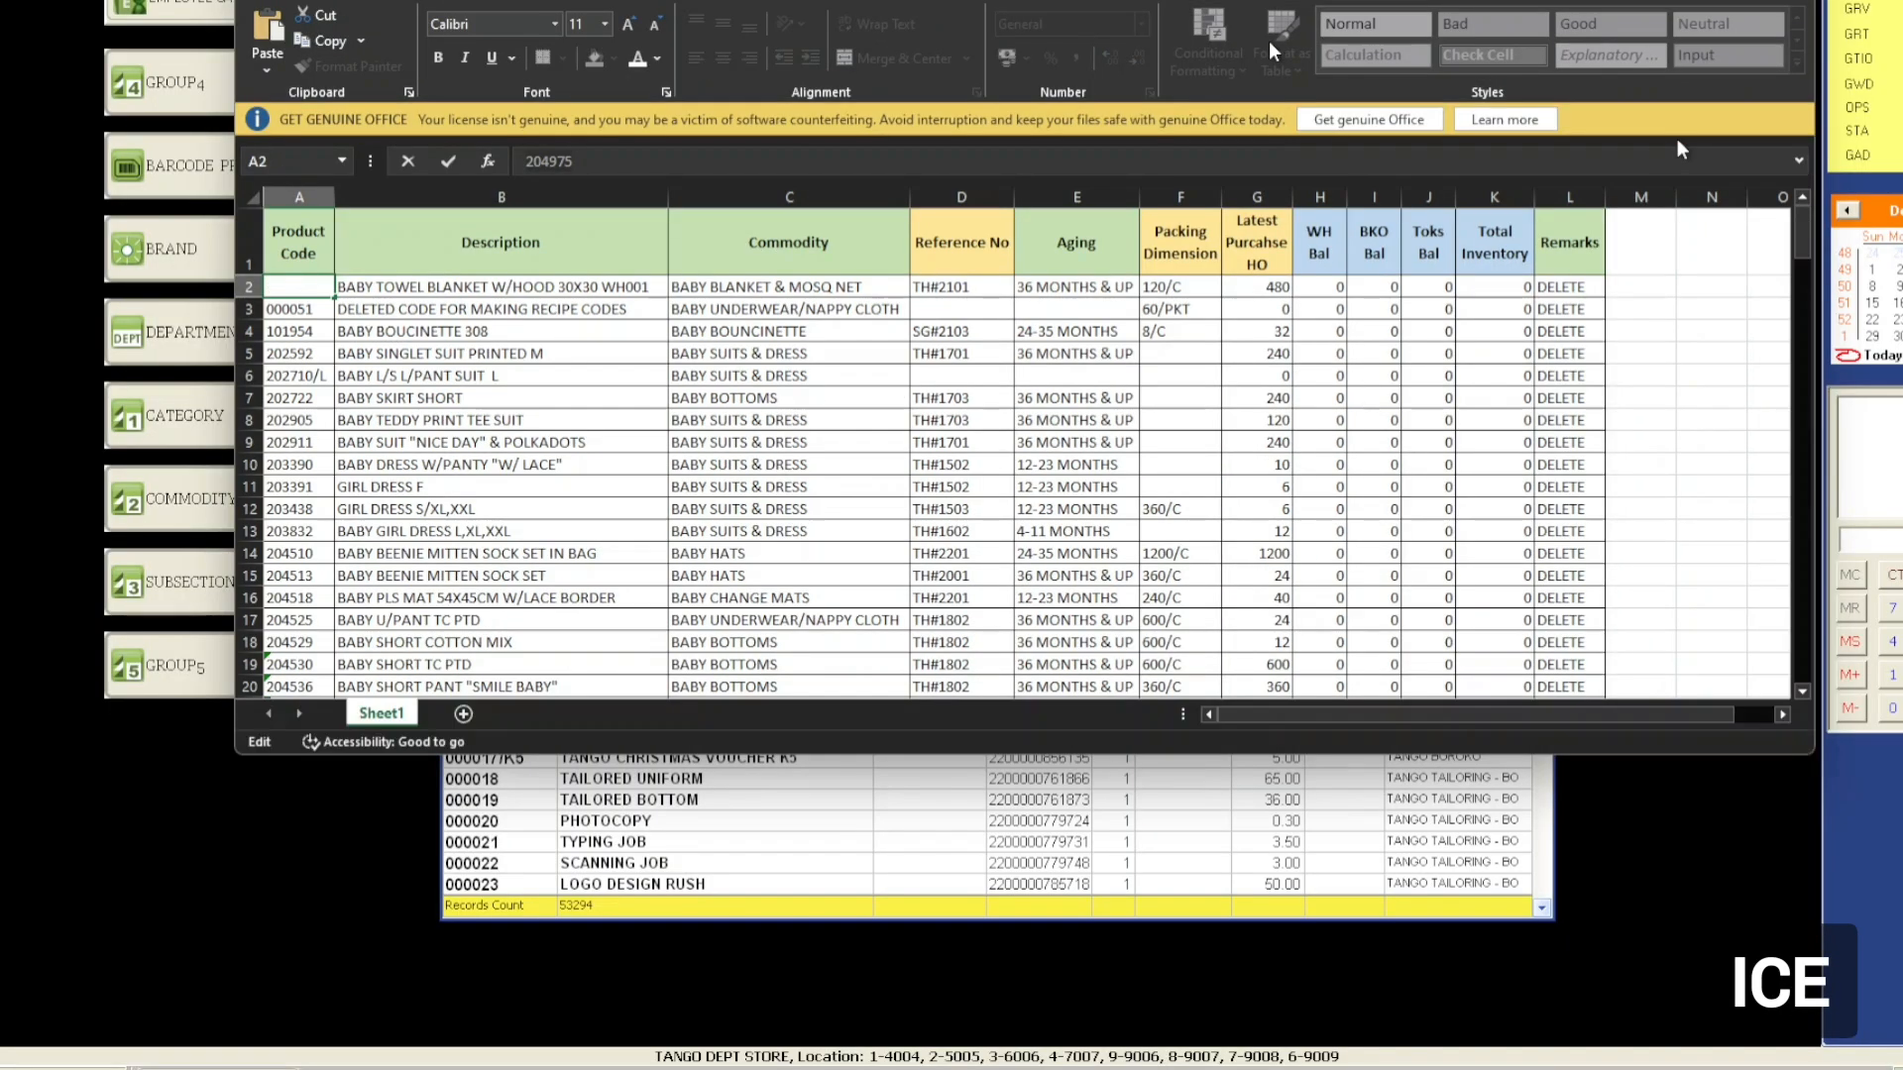
{"action": "left_click", "coordinate": [1678, 3]}
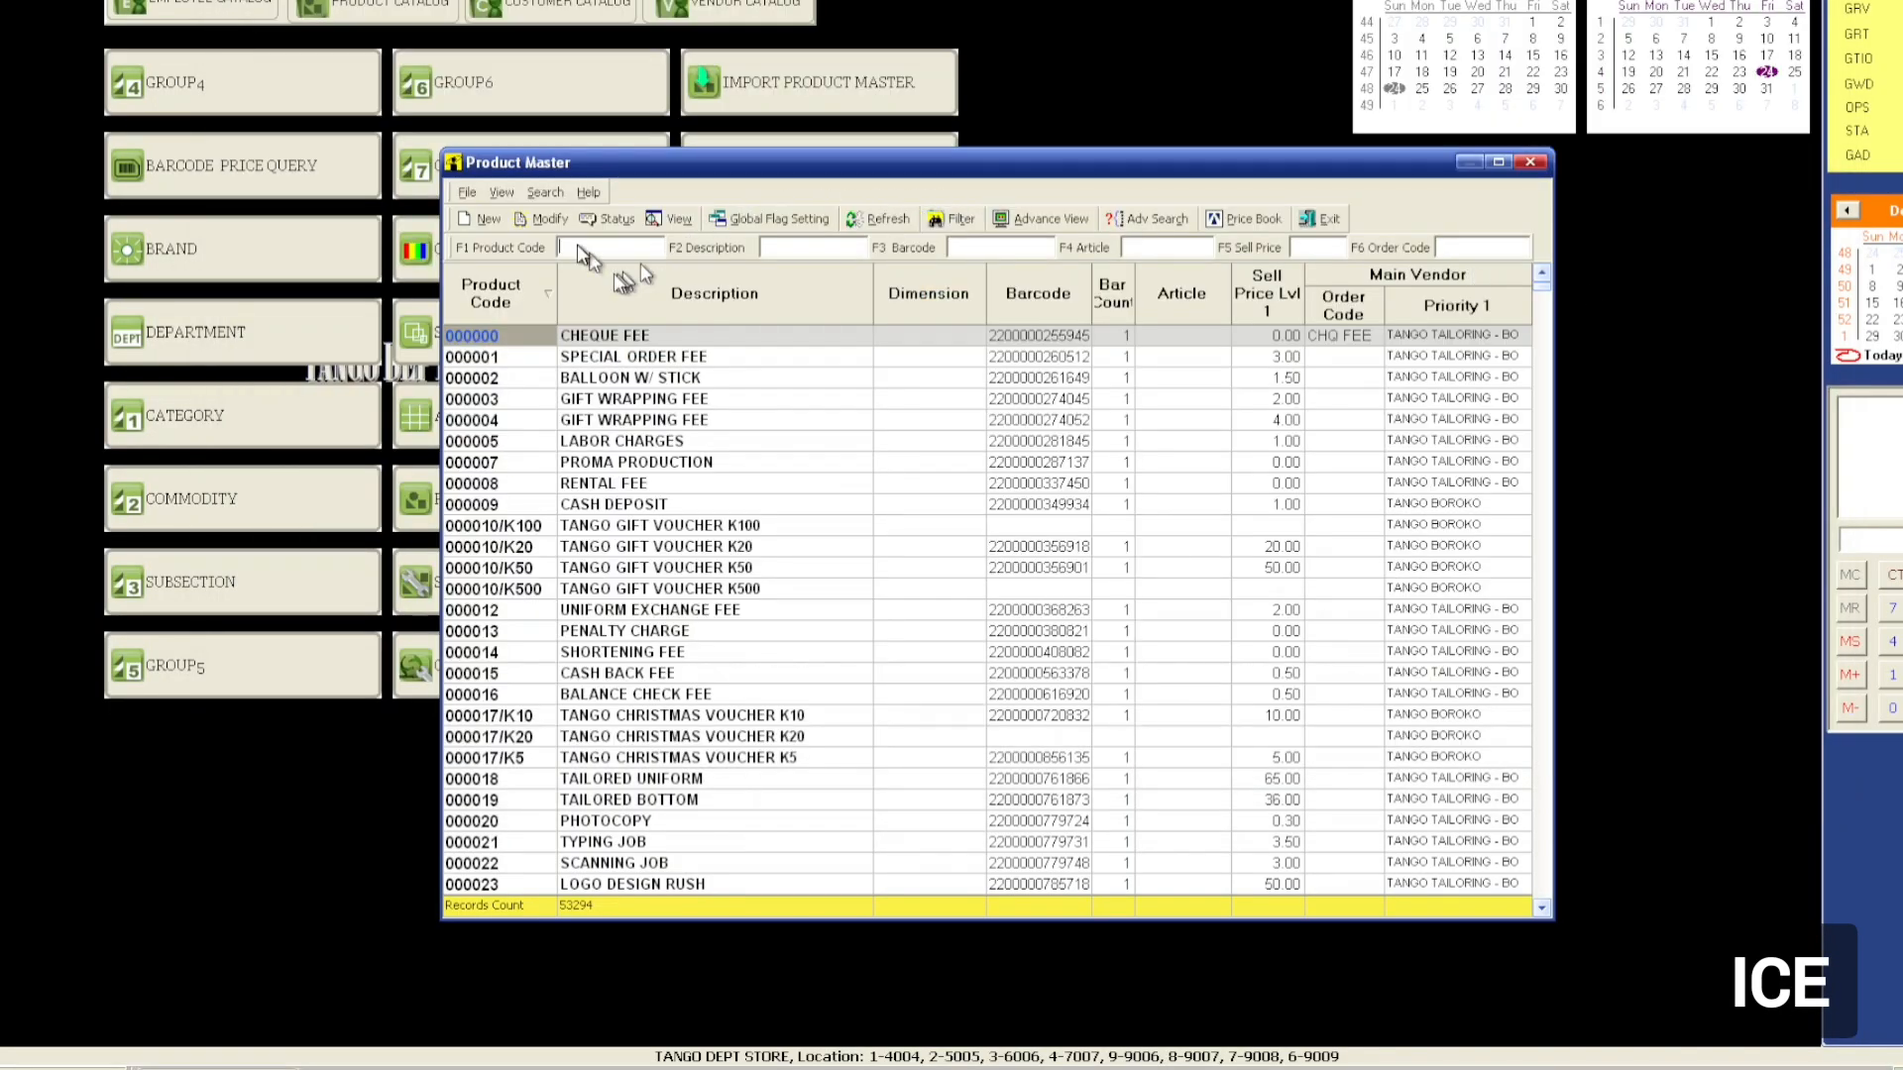
Find 204975 in Product Master and view the BABY TOWEL BLANKET W/HOOD details.
{"action": "type", "text": "204975"}
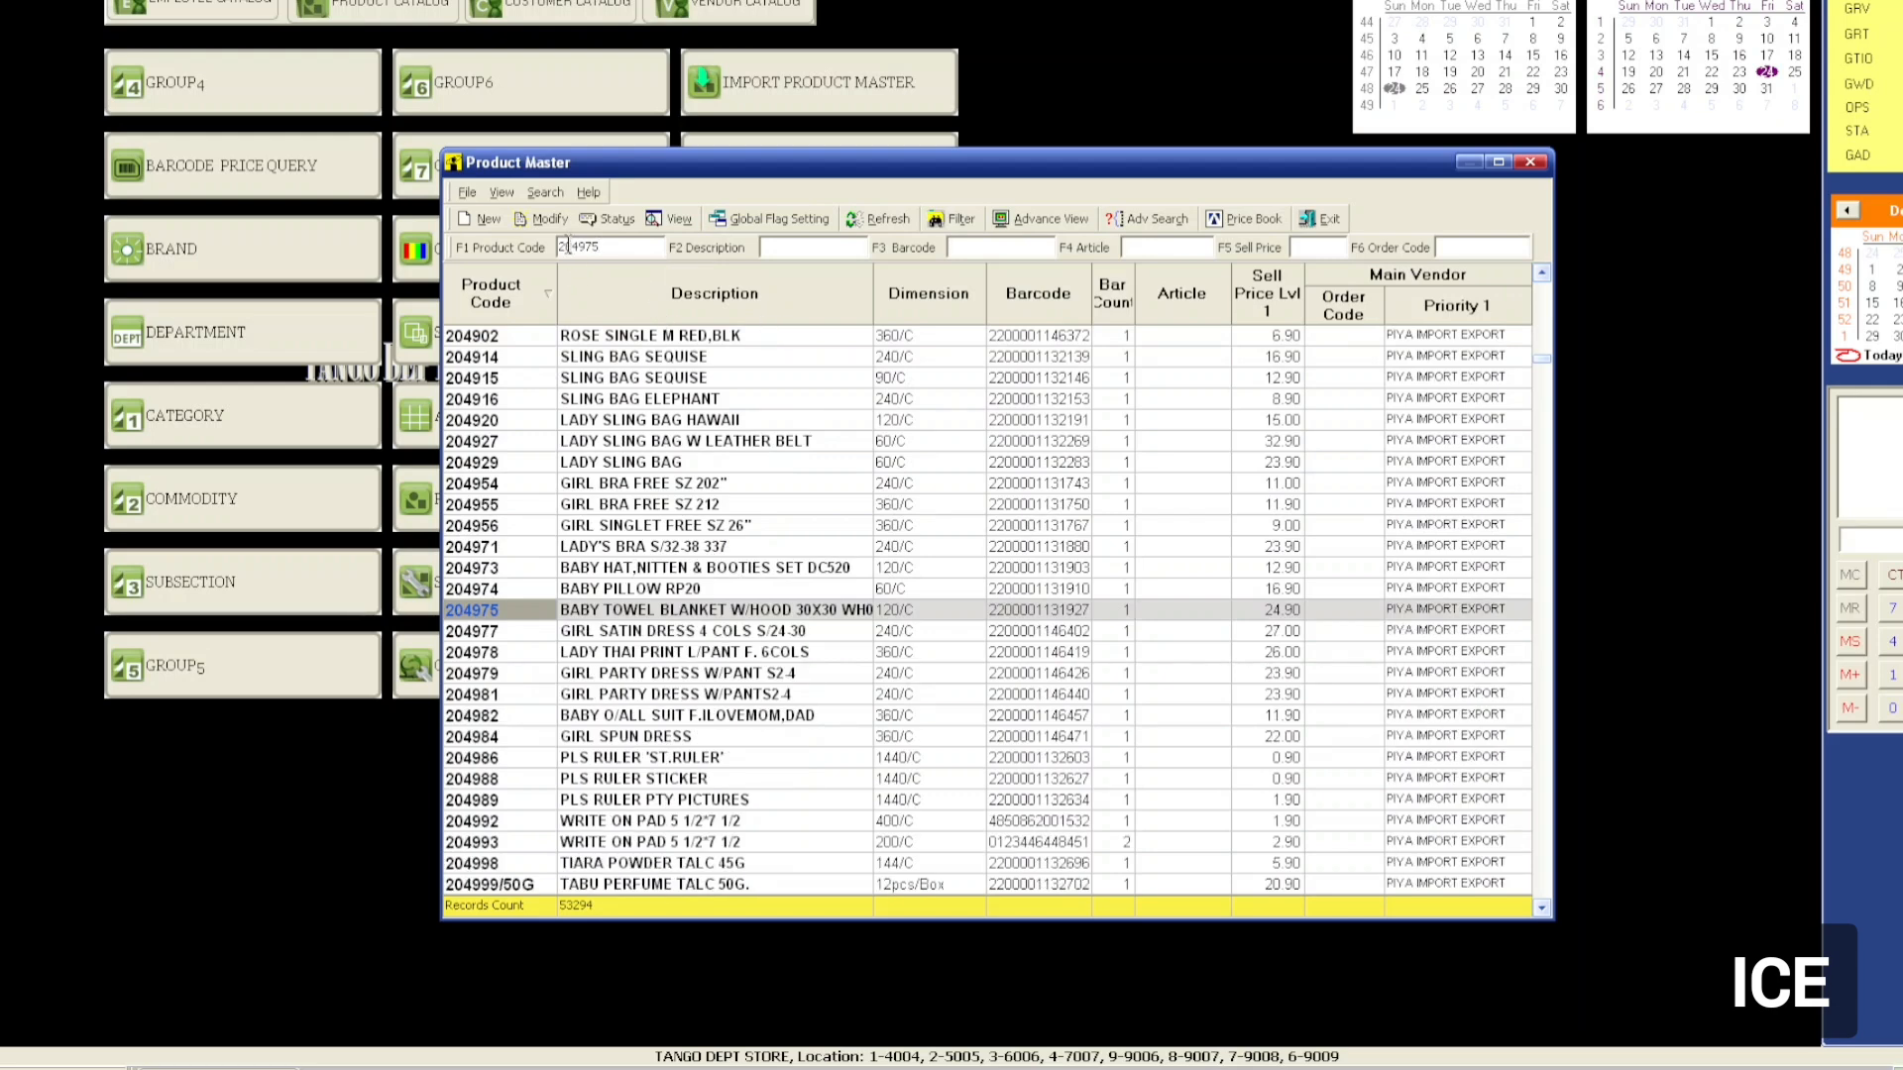
{"action": "left_click", "coordinate": [632, 616]}
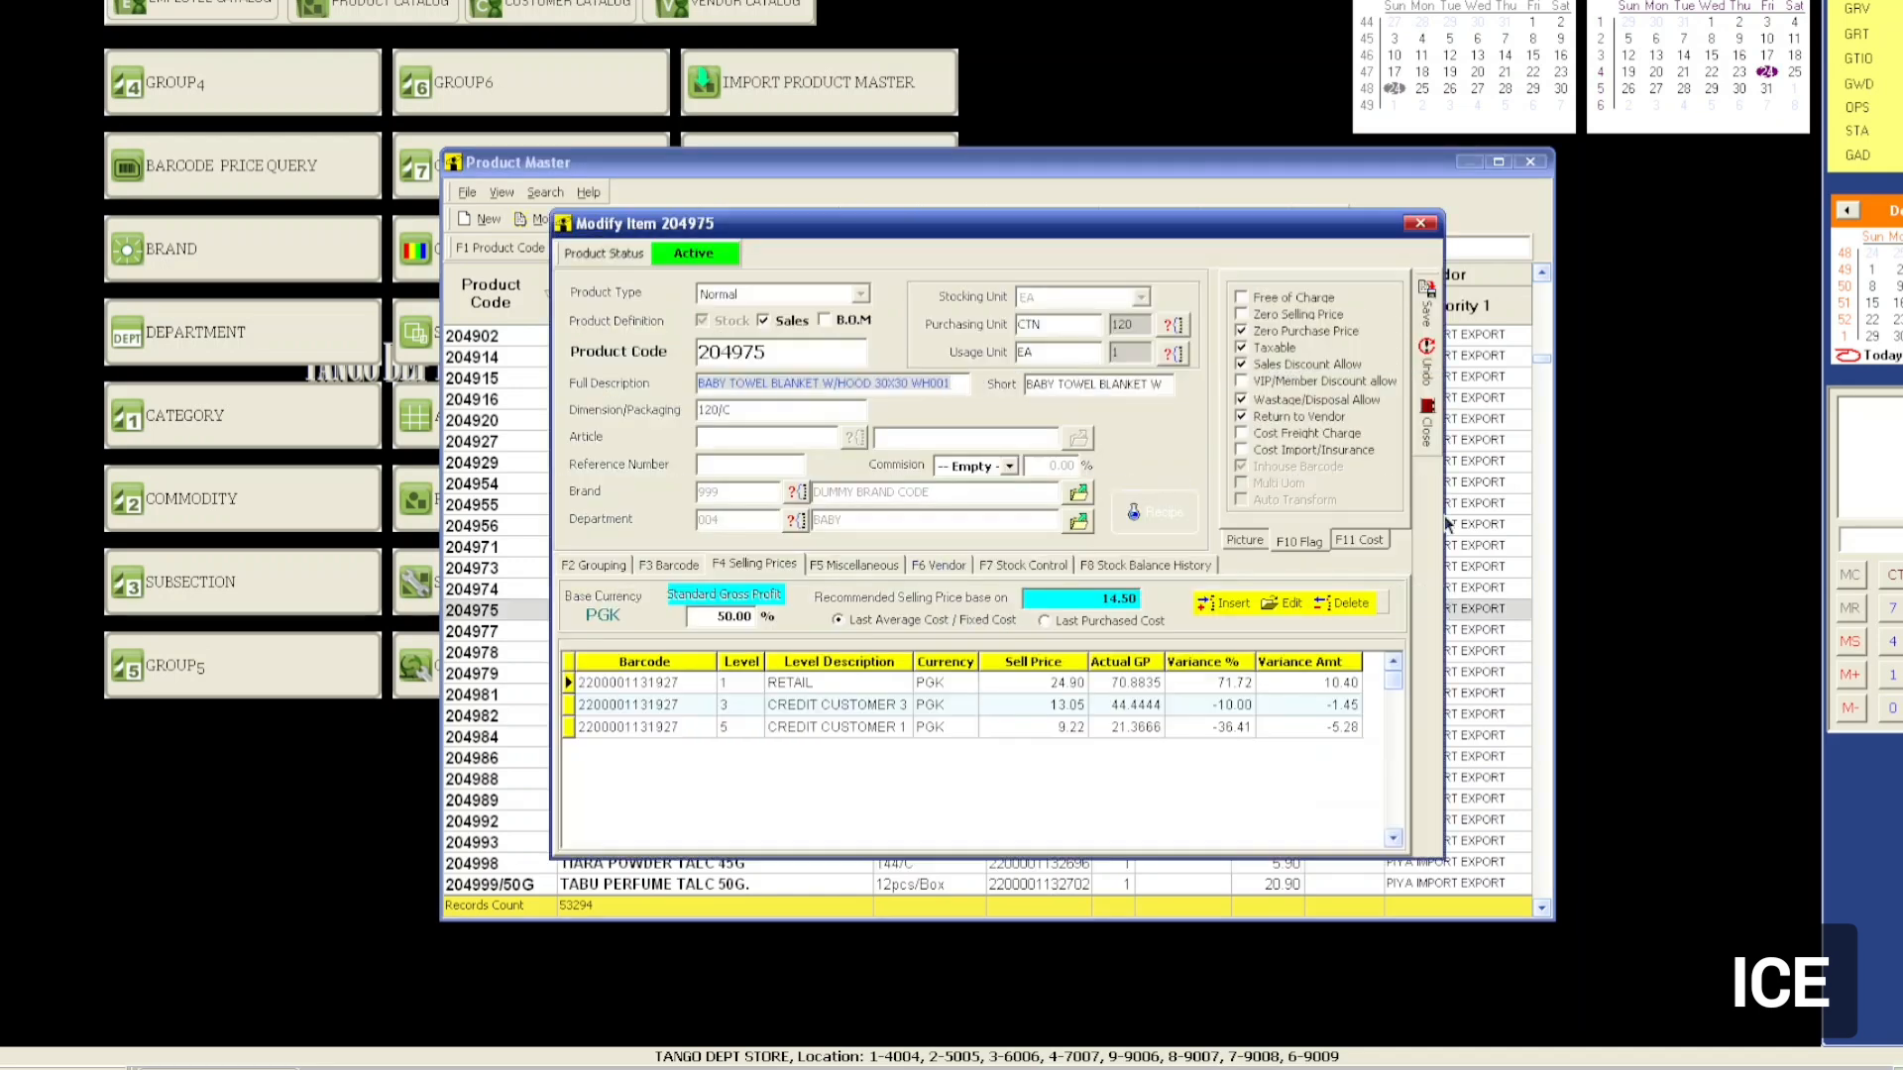
{"action": "left_click", "coordinate": [1420, 223]}
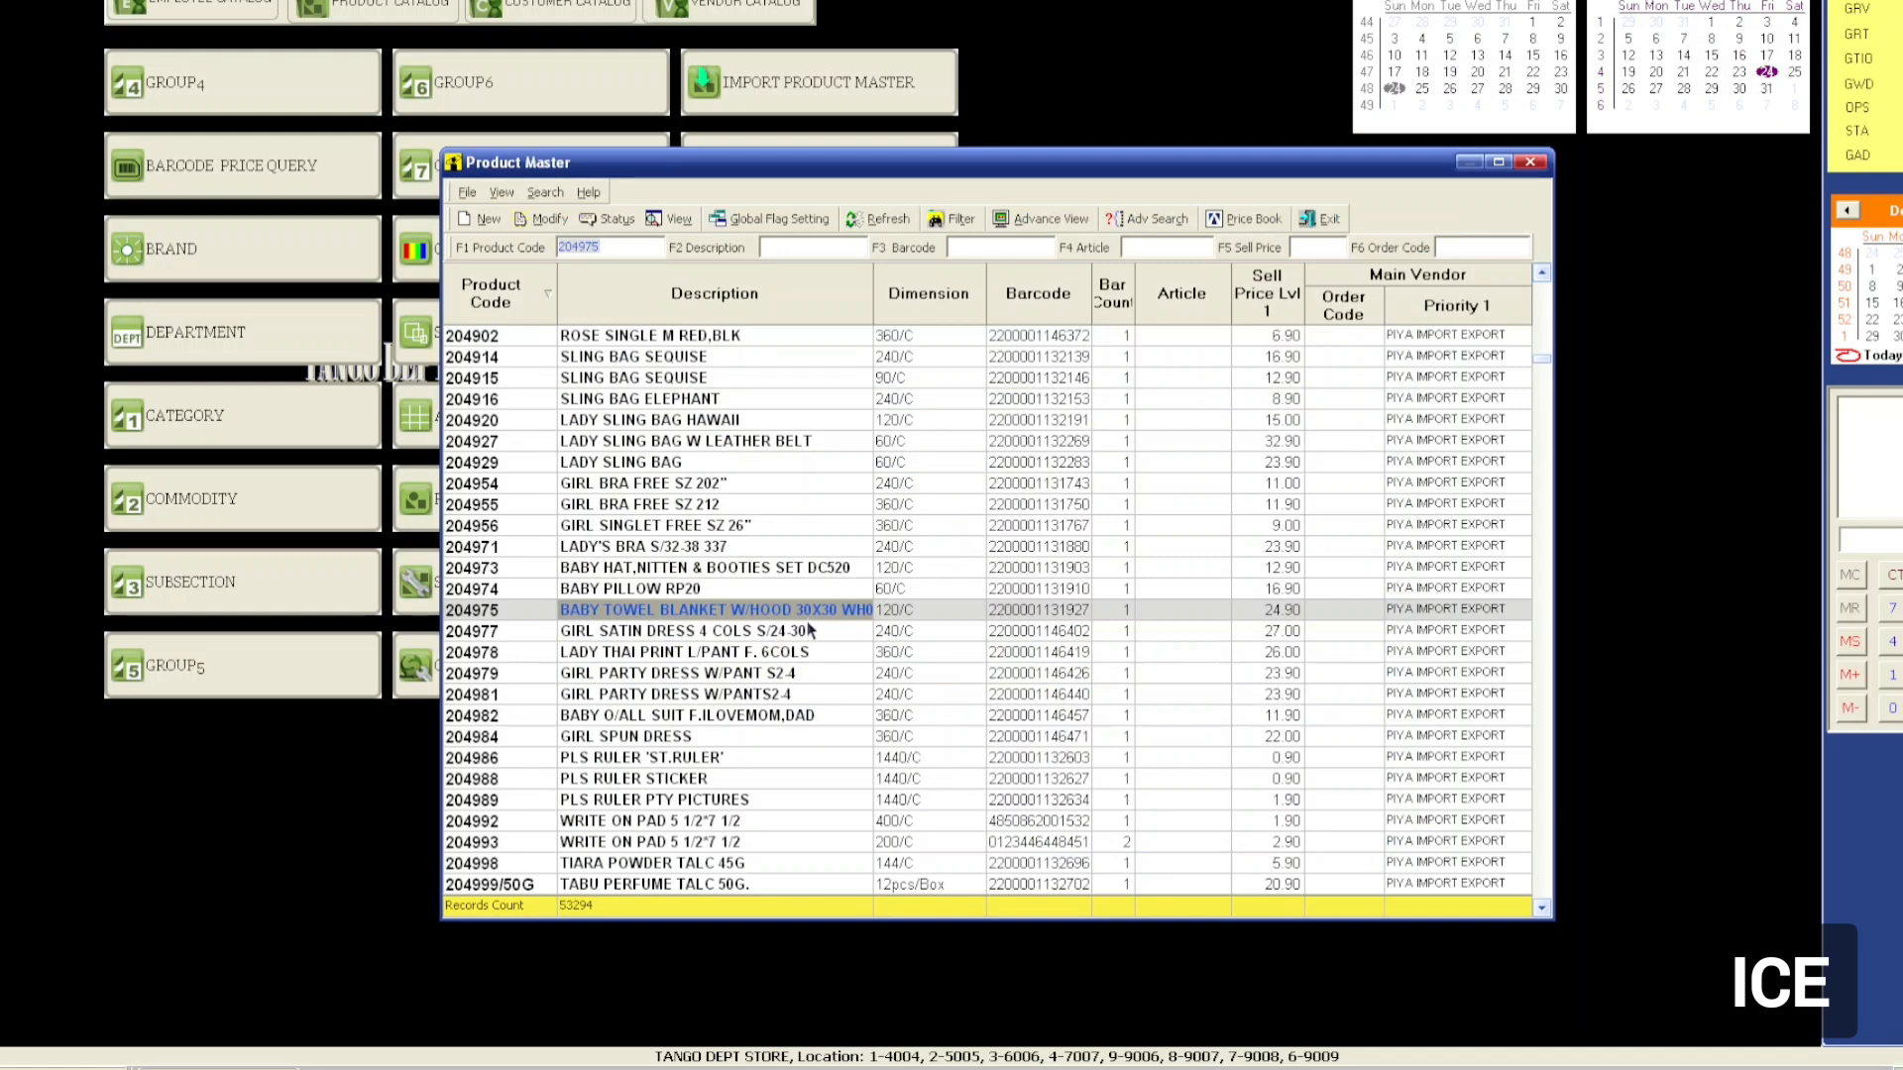
Set product 204975's status to Non Active and save, skipping the list refresh.
{"action": "right_click", "coordinate": [788, 618]}
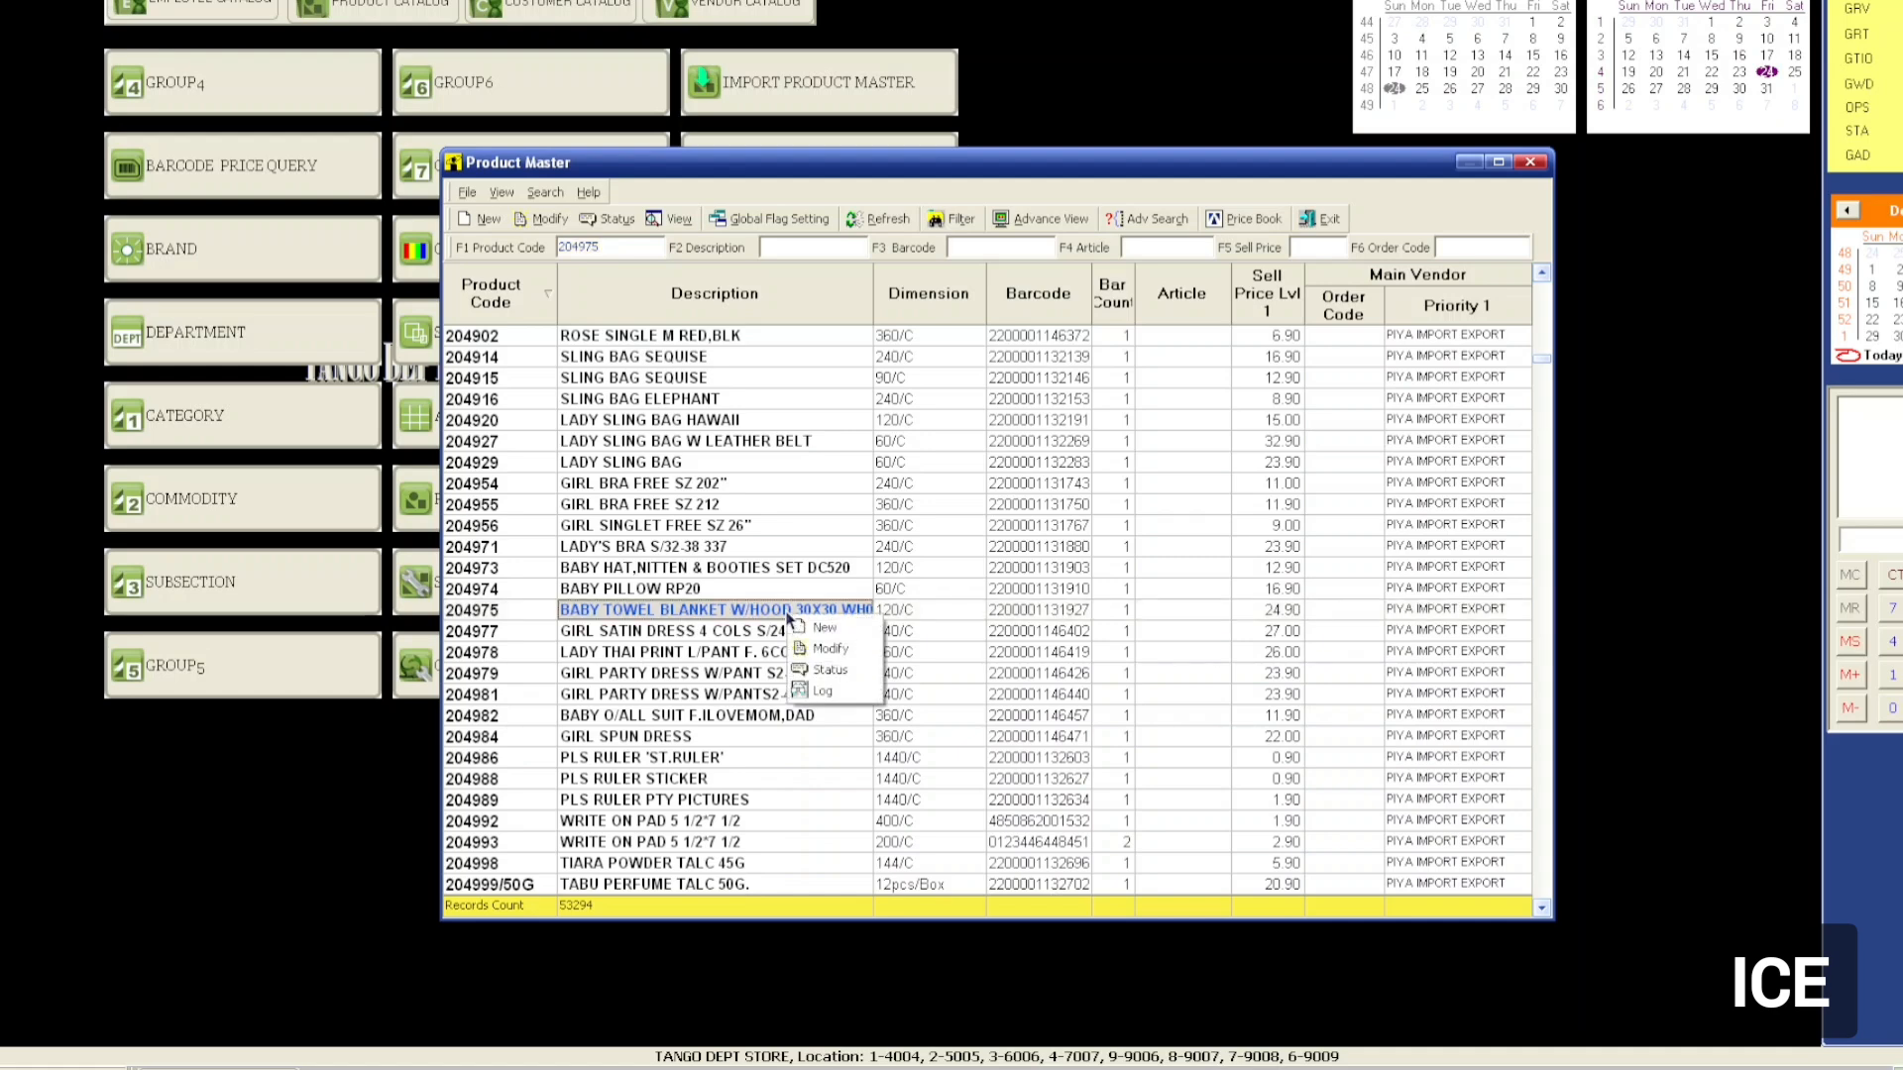
{"action": "left_click", "coordinate": [851, 672]}
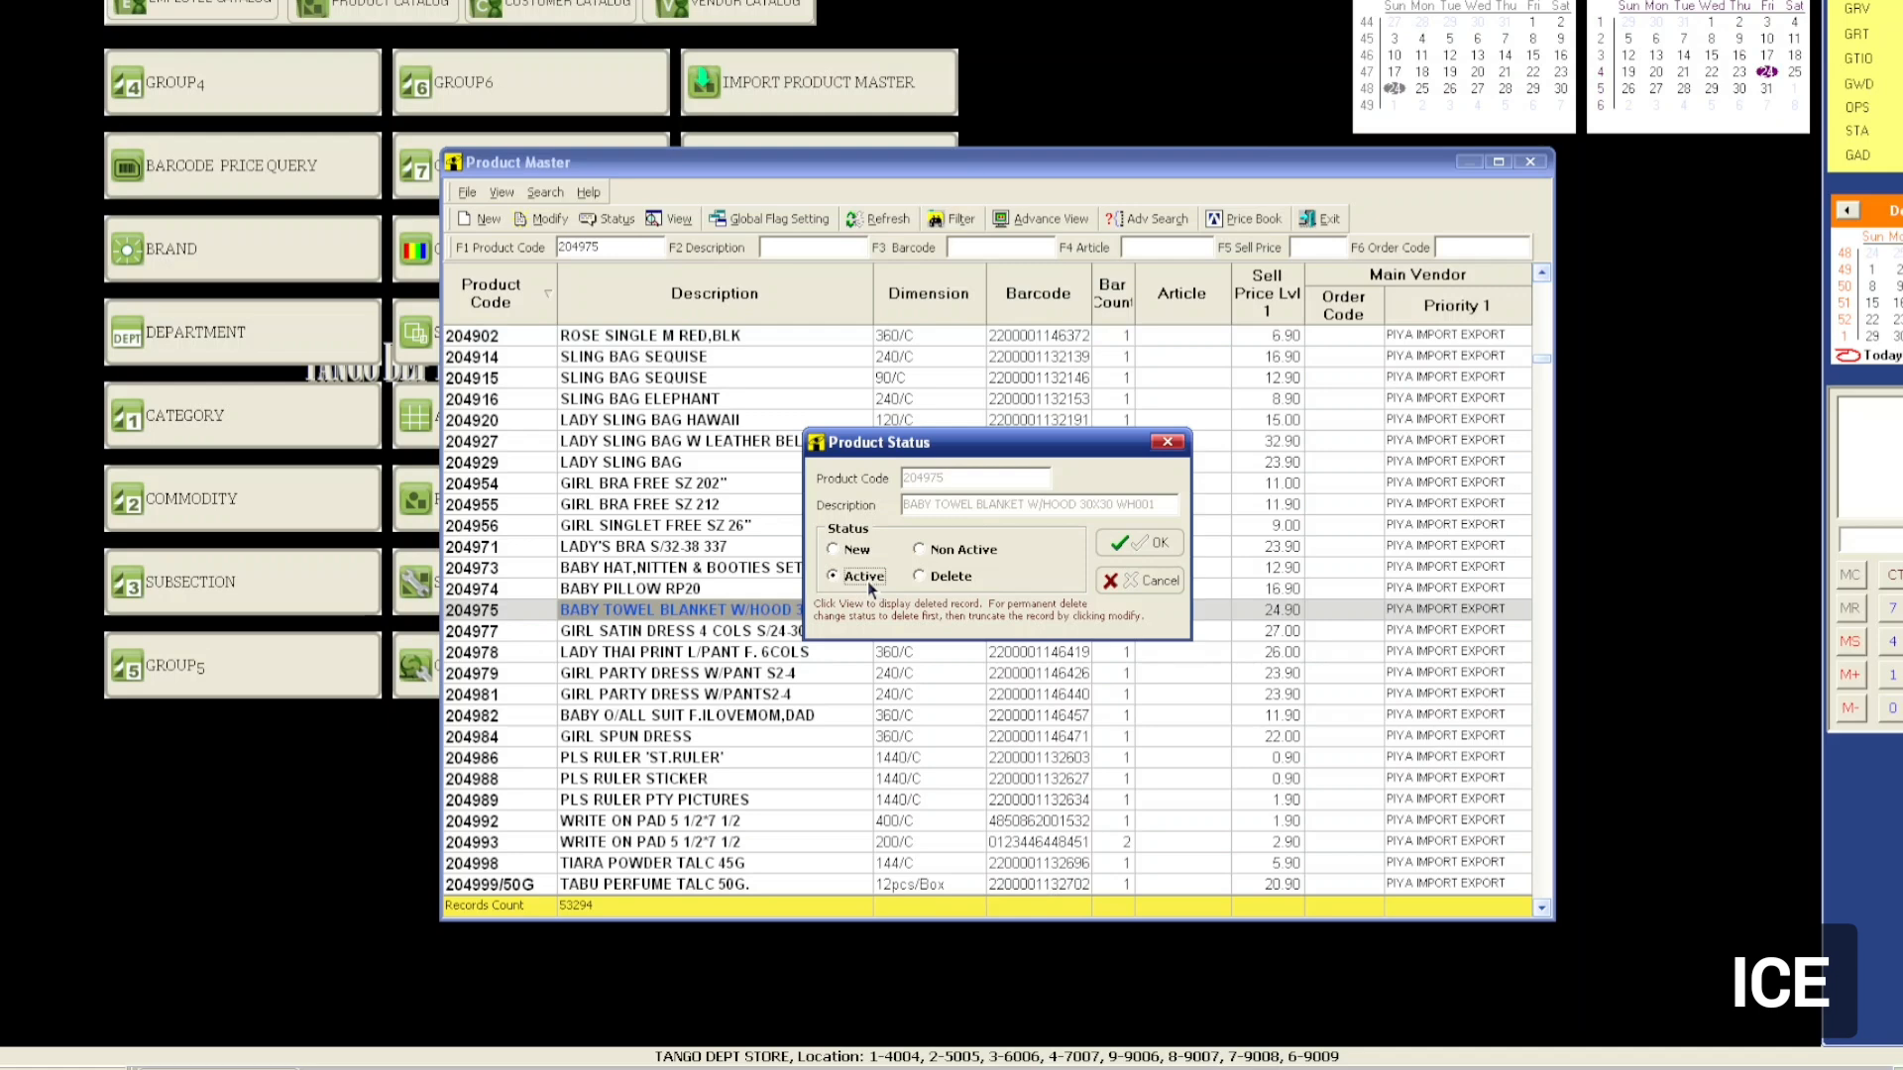
{"action": "left_click", "coordinate": [950, 551]}
{"action": "left_click", "coordinate": [1139, 543]}
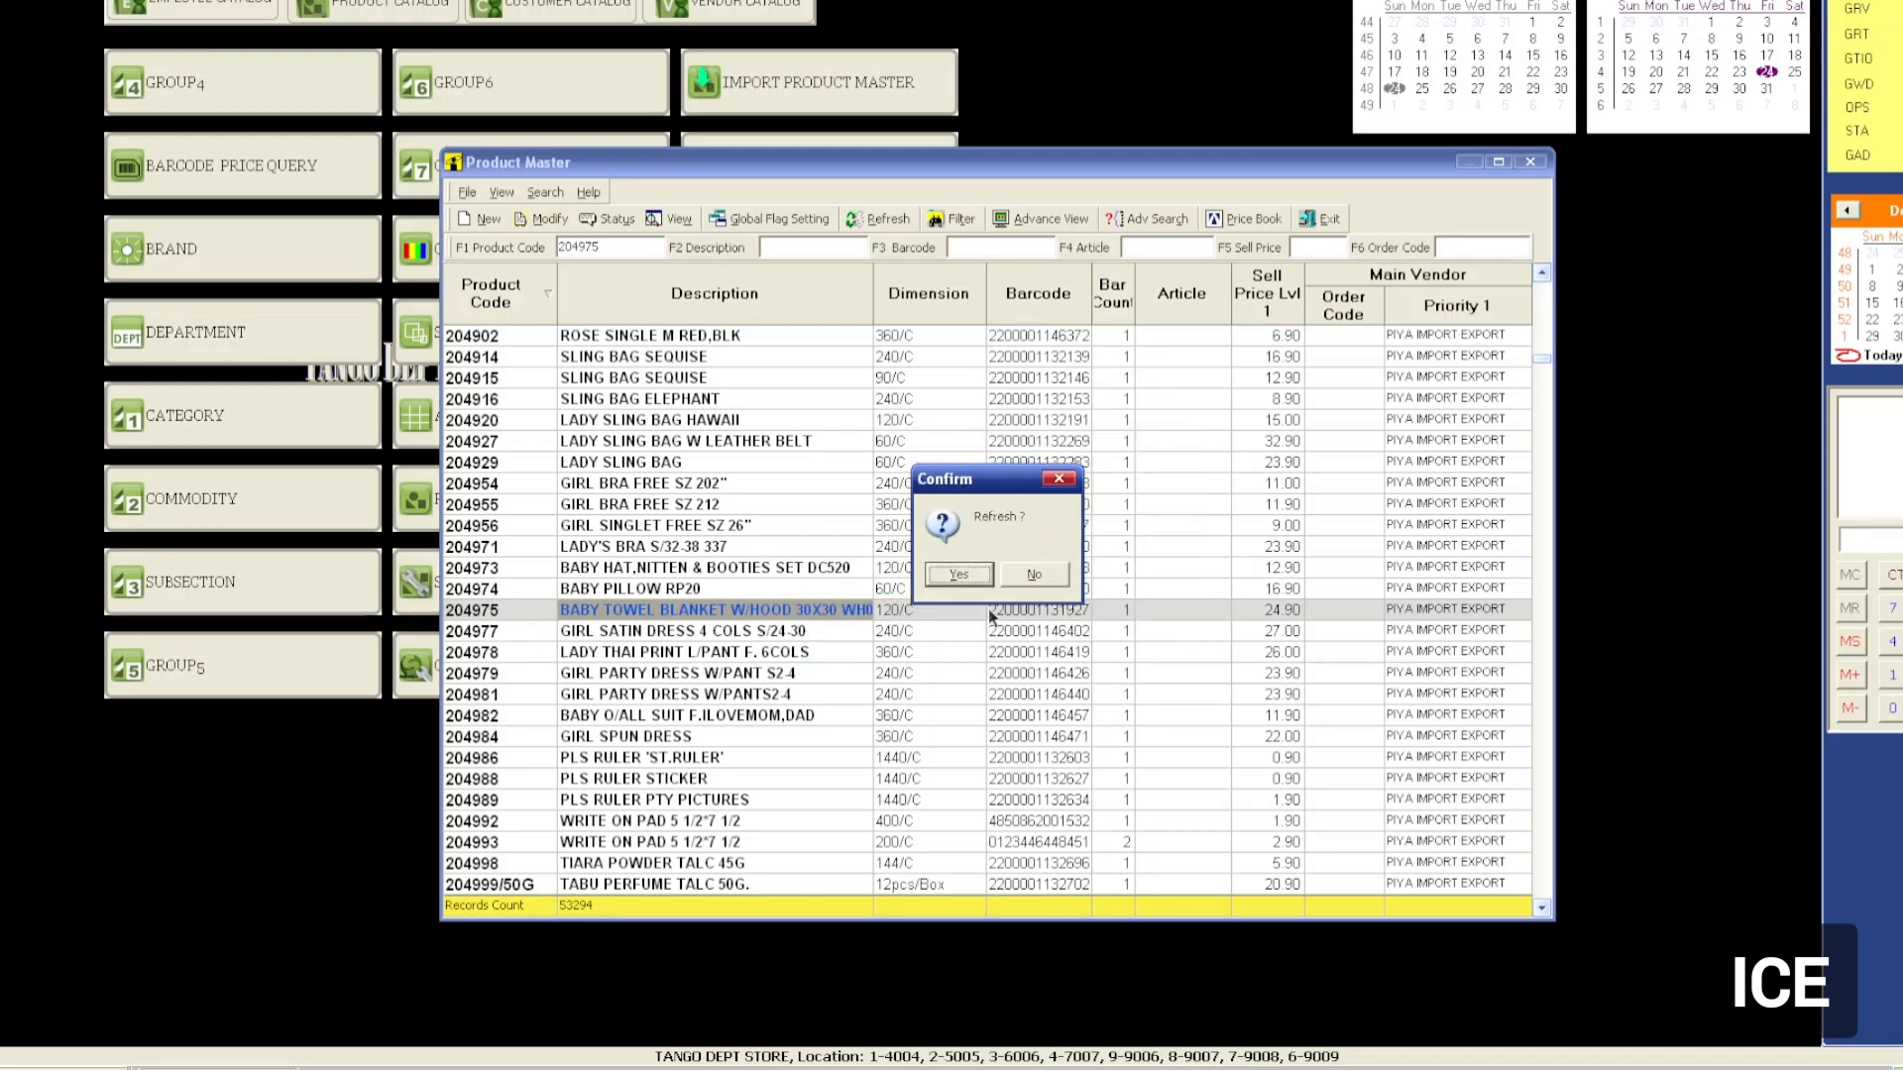
{"action": "left_click", "coordinate": [1033, 575]}
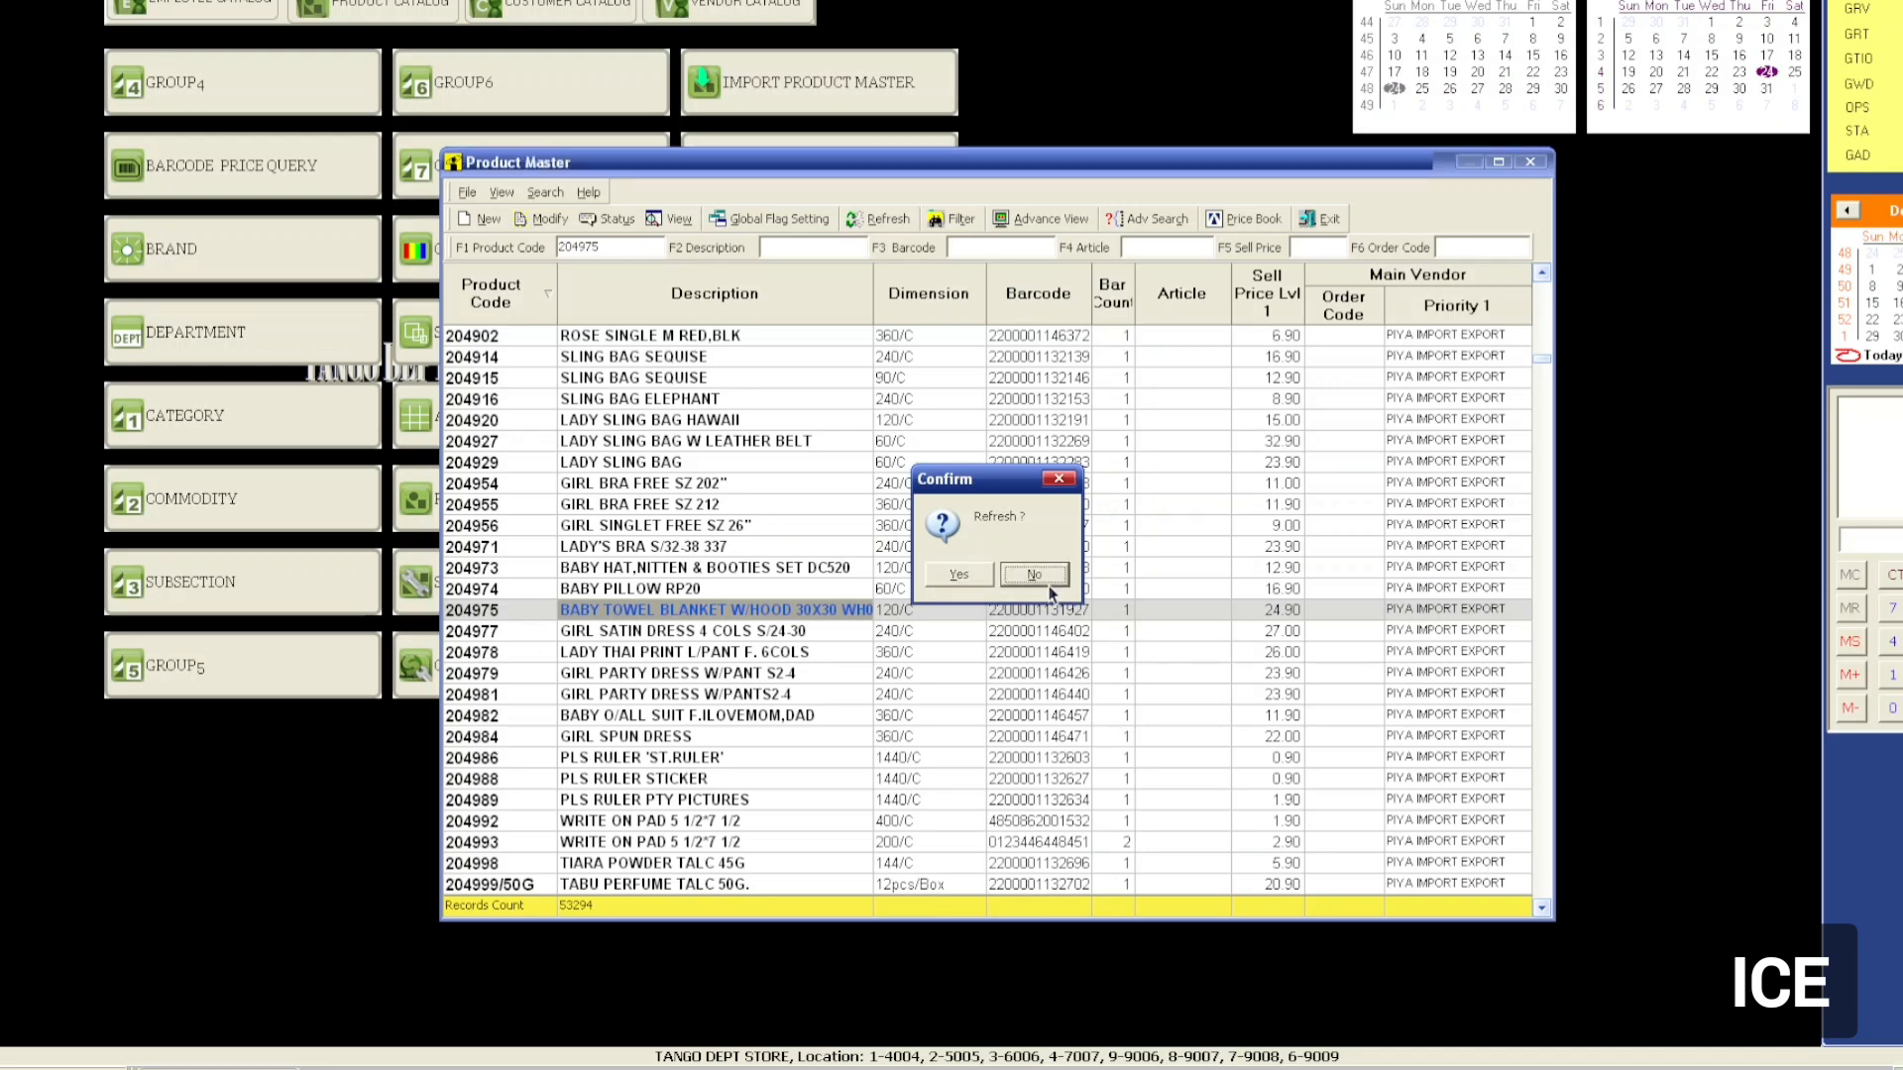
Reopen the status setting to verify 204975 is now Non Active.
{"action": "right_click", "coordinate": [736, 615]}
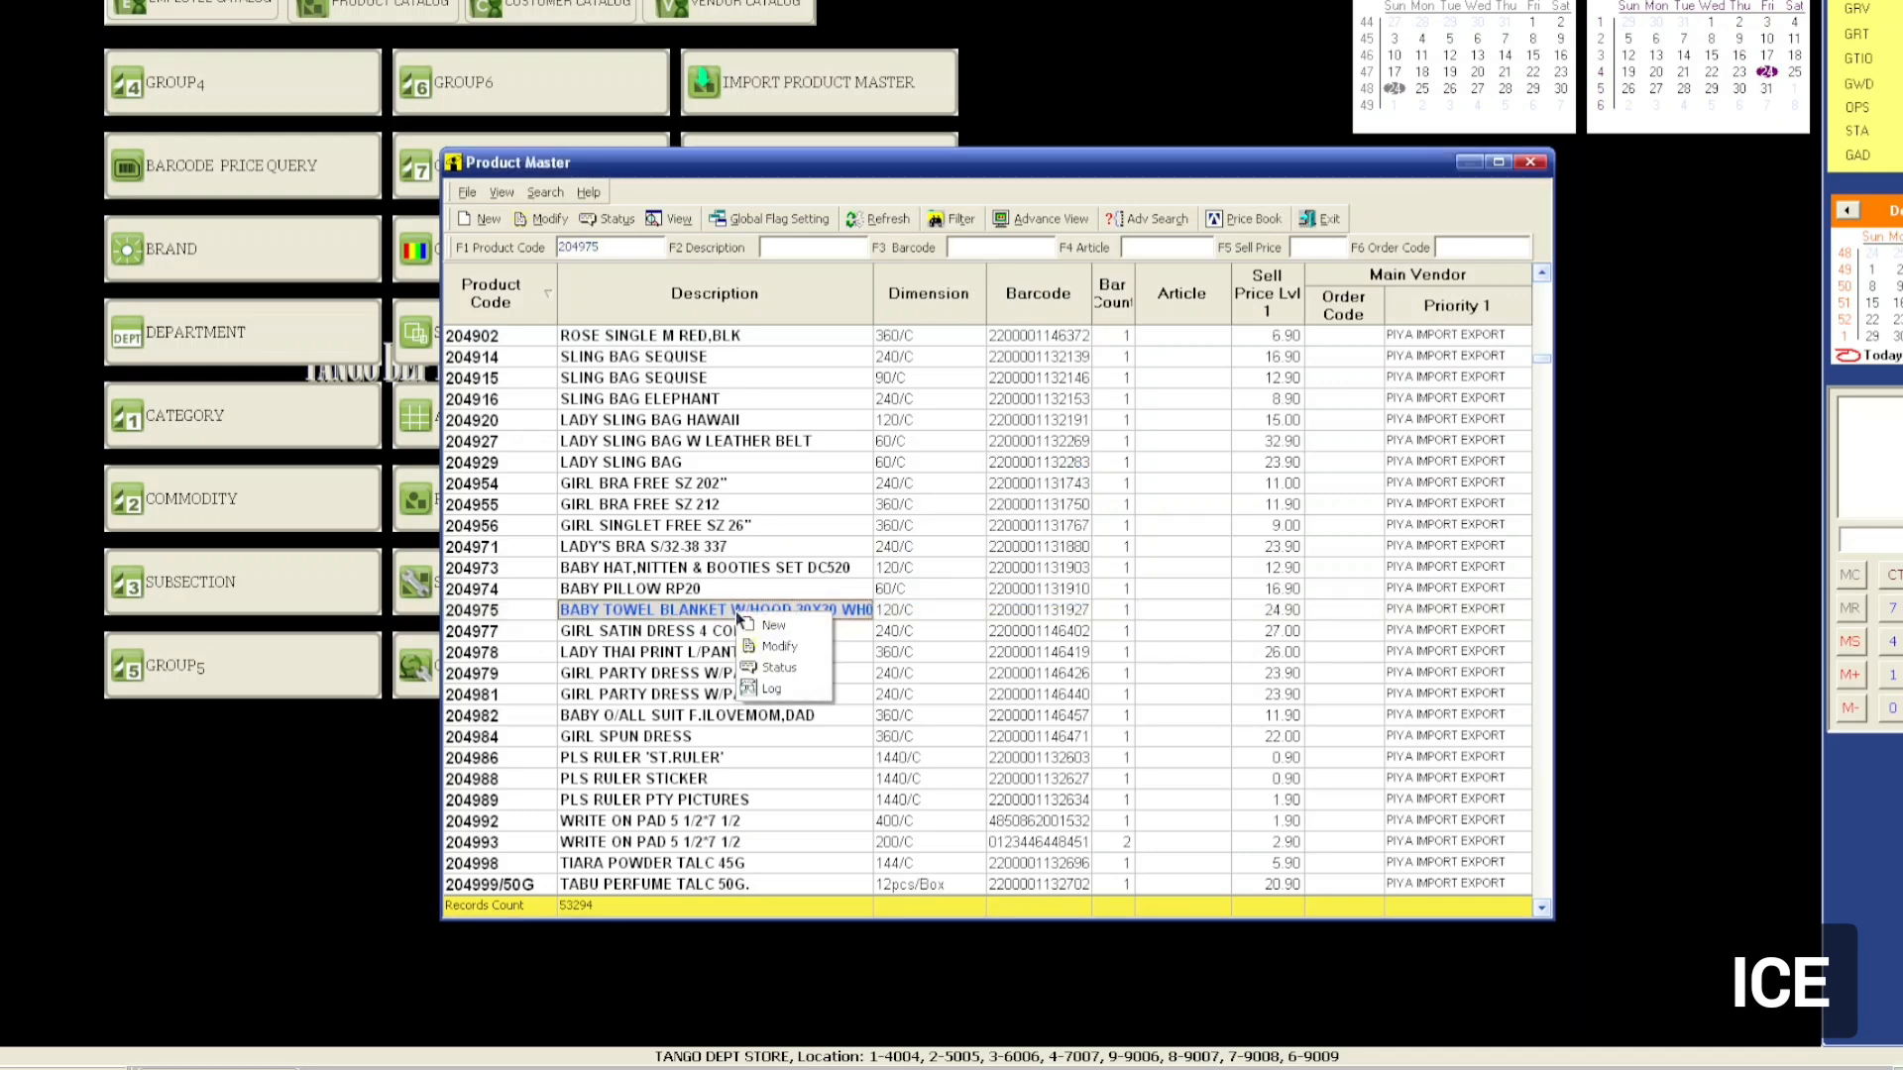
{"action": "left_click", "coordinate": [769, 670]}
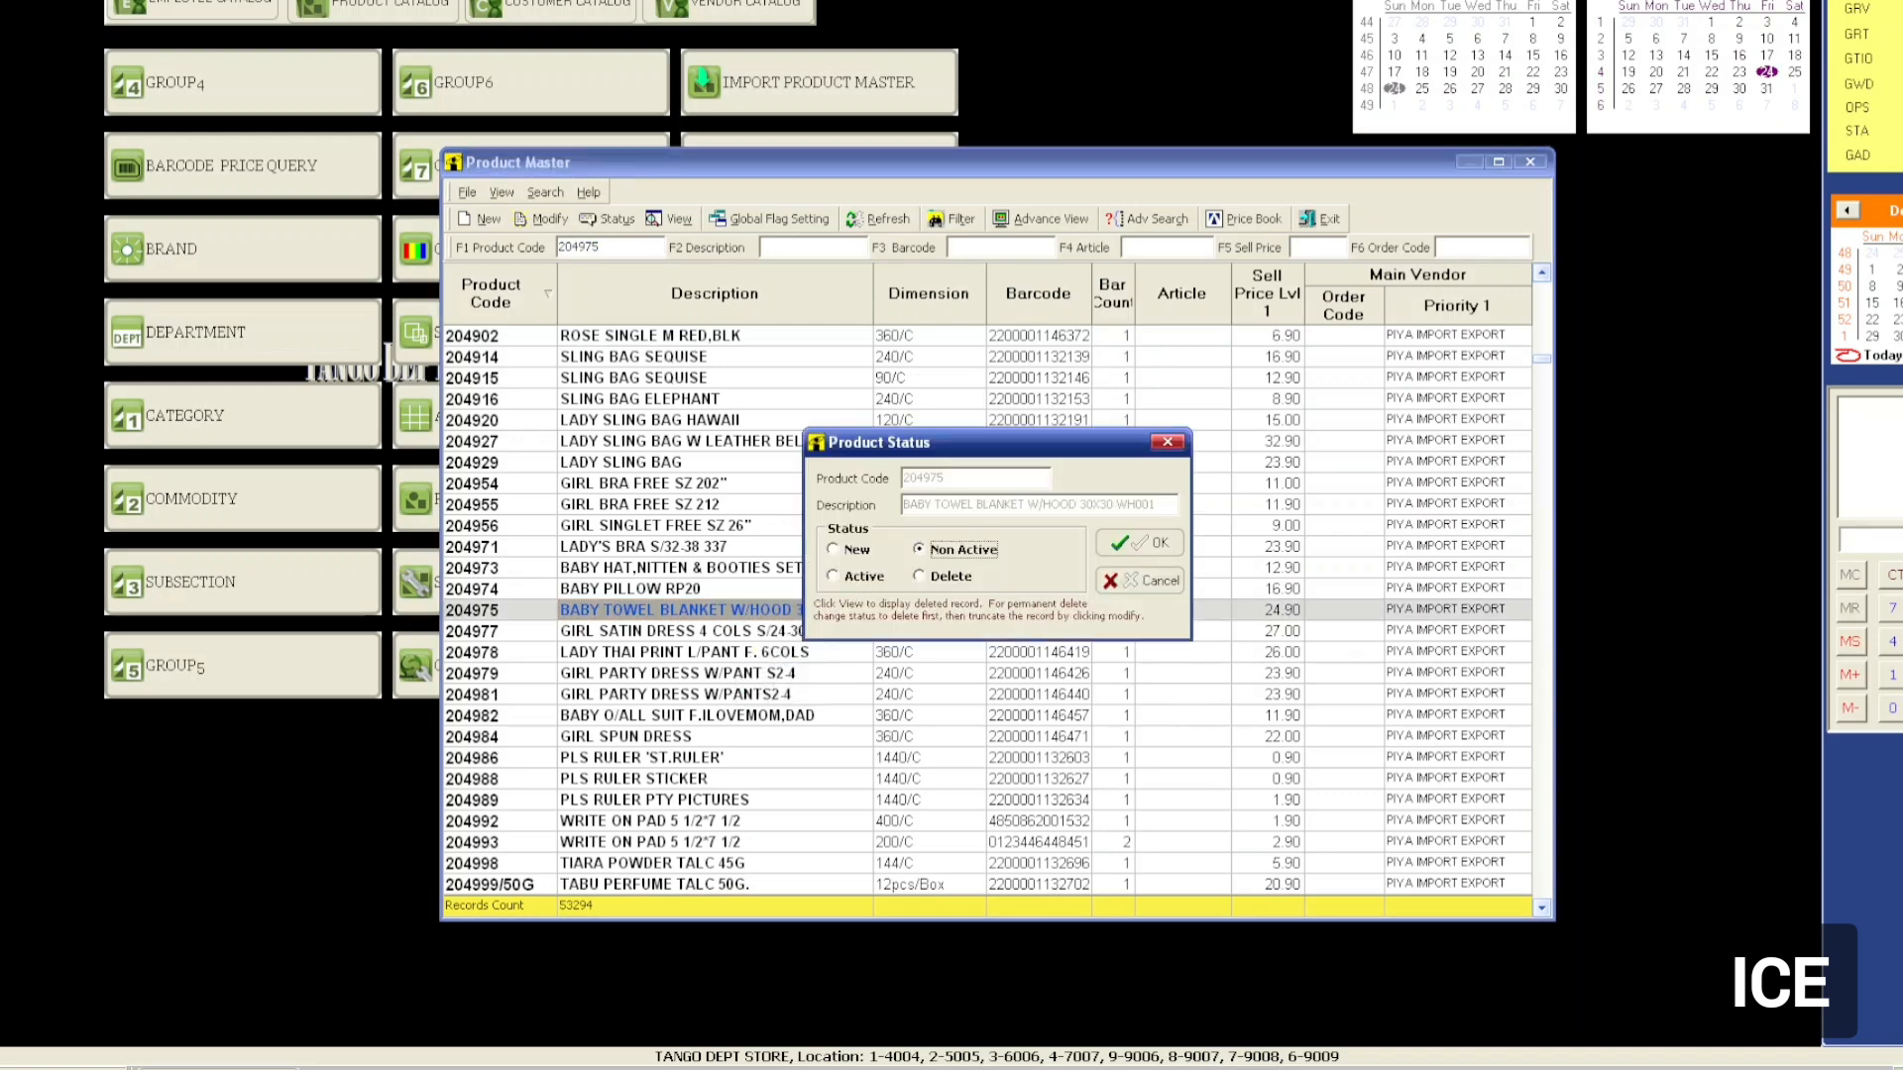
{"action": "left_click", "coordinate": [1140, 581]}
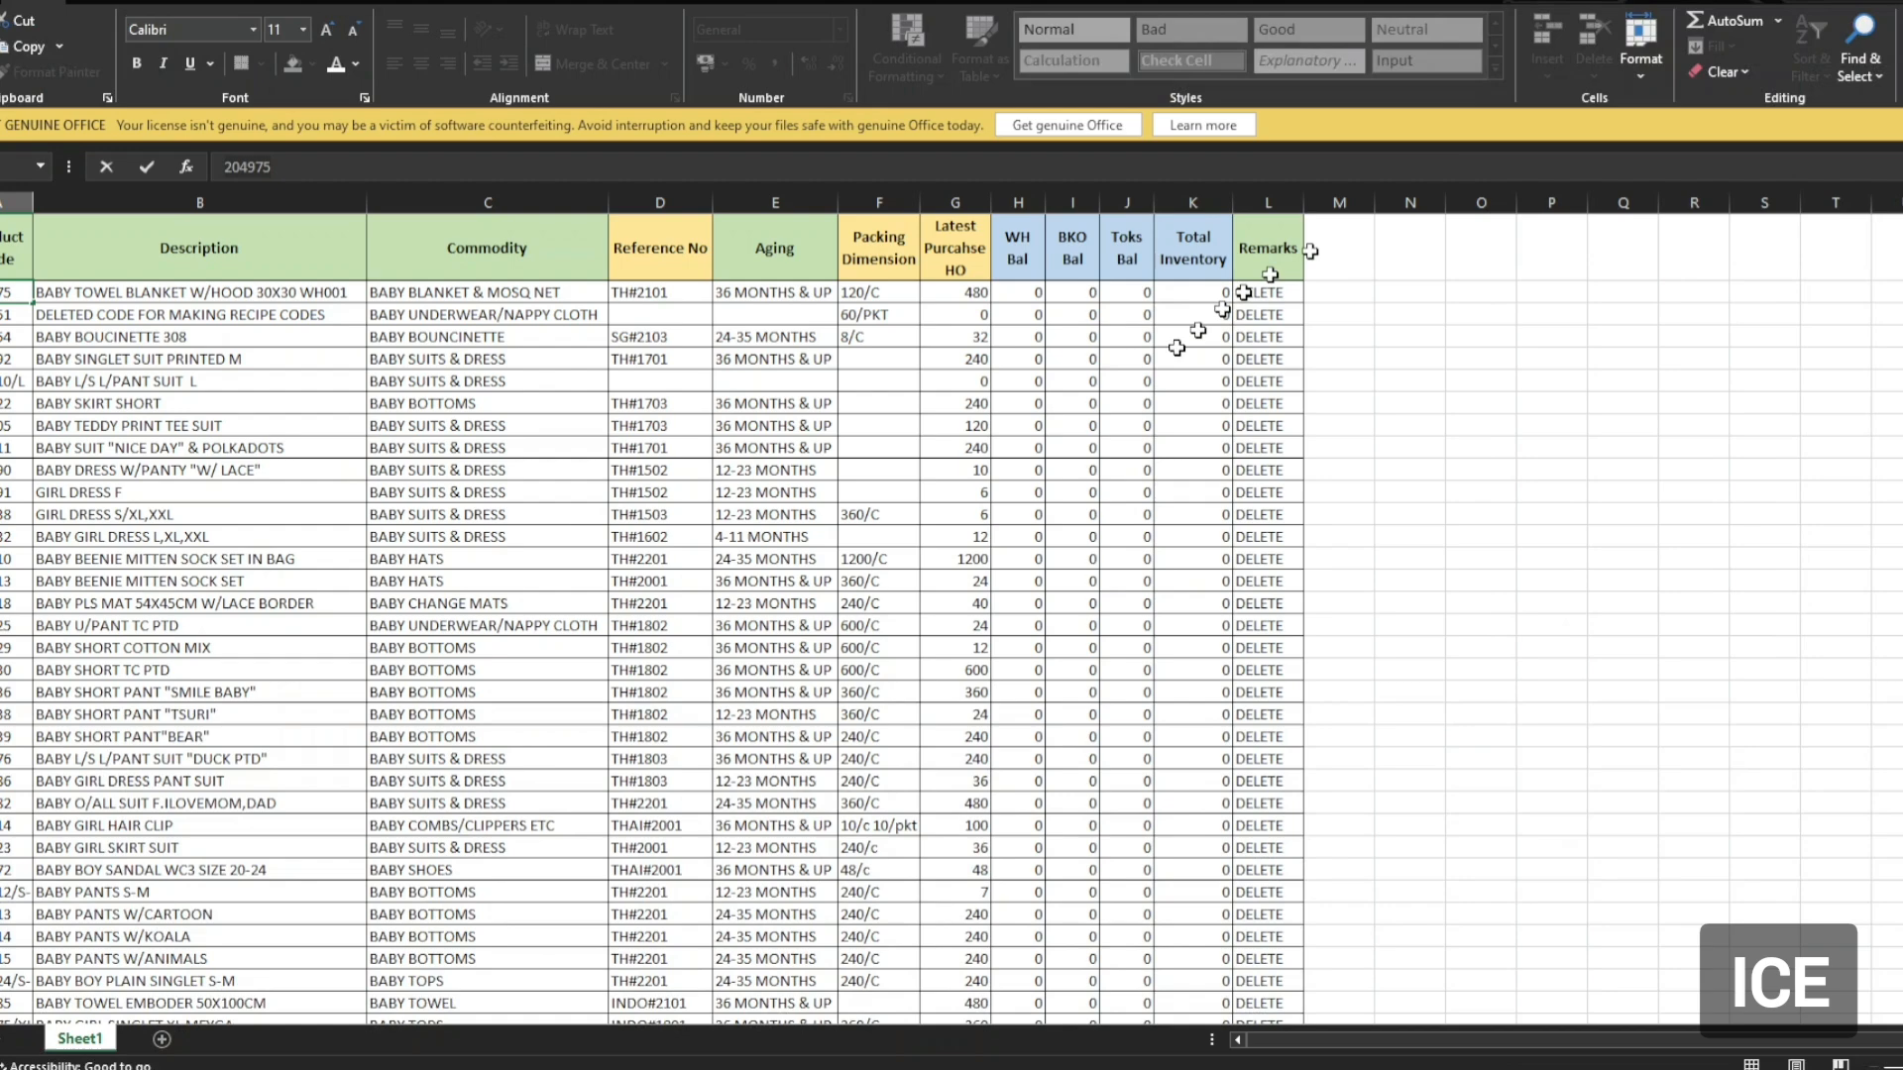
Finish editing the Reference No cell and select cell E4 in the Aging column.
{"action": "left_click", "coordinate": [639, 359]}
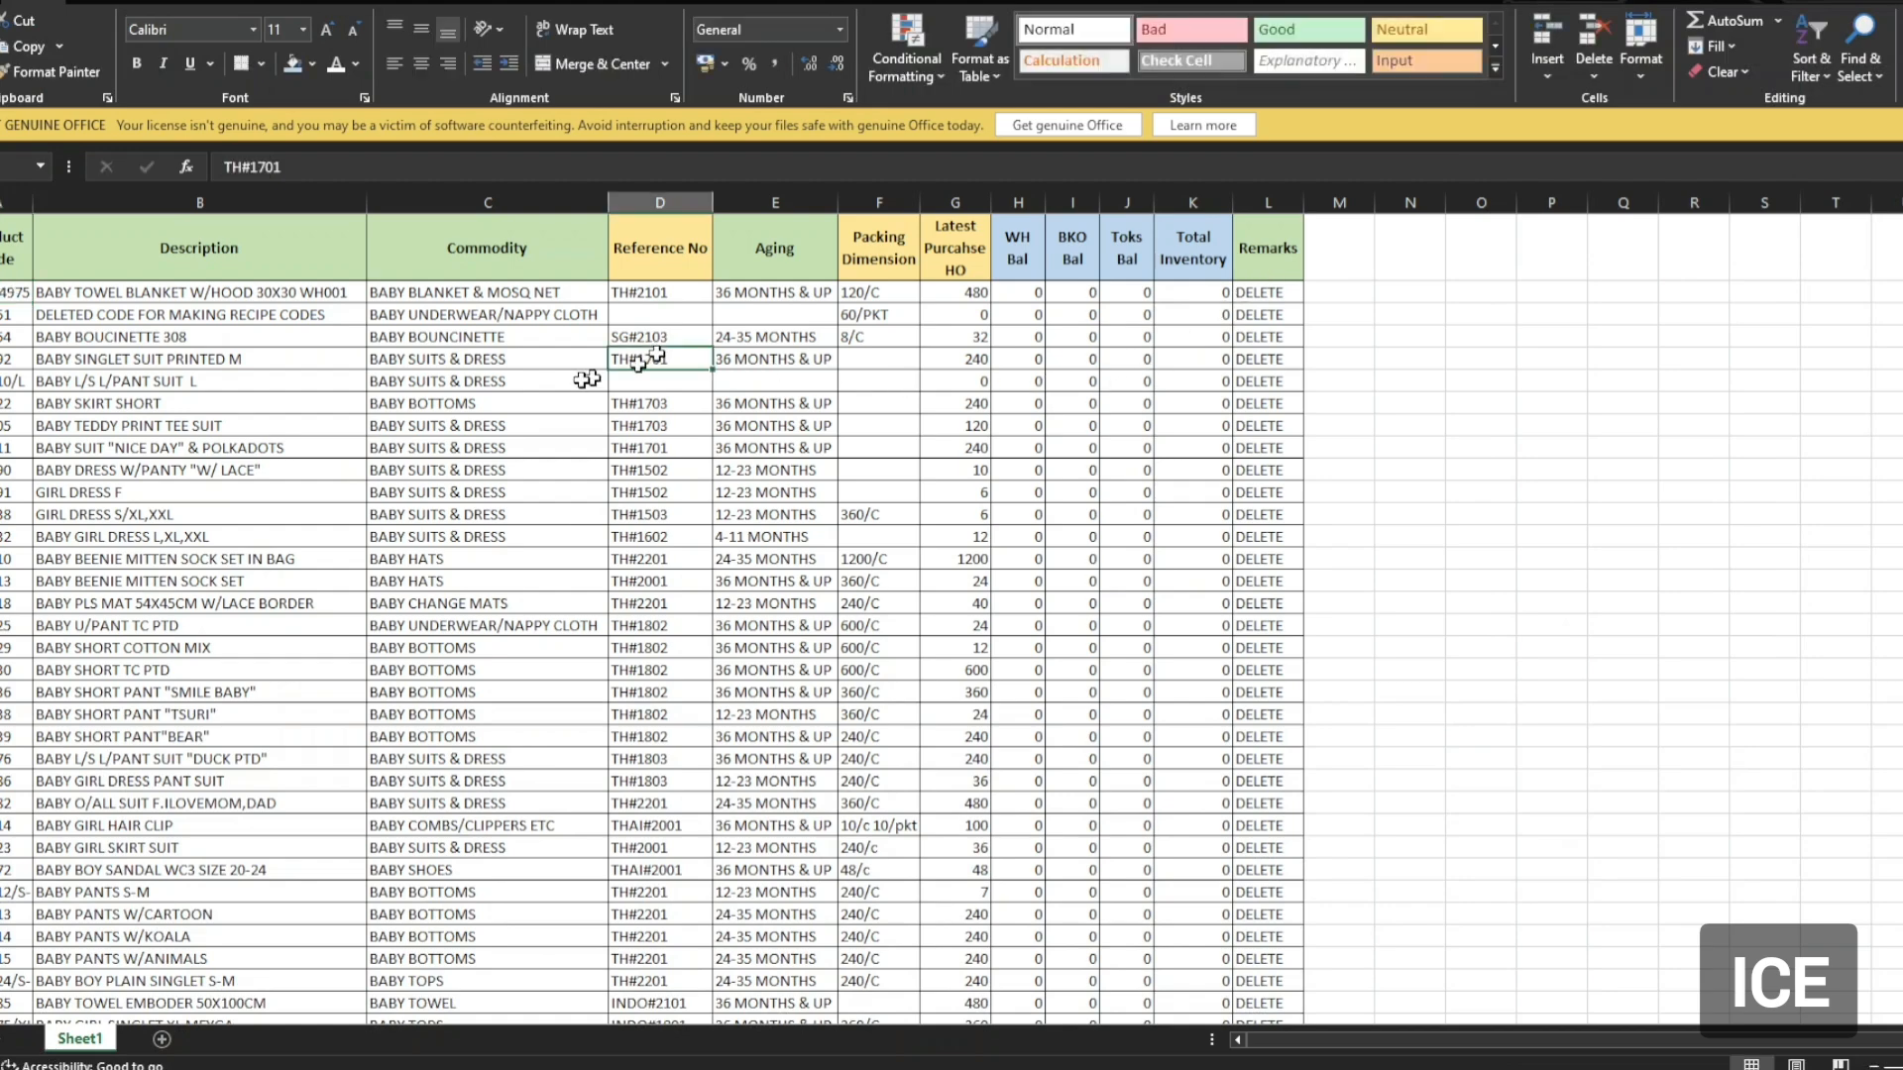
{"action": "scroll", "coordinate": [607, 496], "scroll_direction": "down", "scroll_amount": 12}
{"action": "scroll", "coordinate": [355, 536], "scroll_direction": "down", "scroll_amount": 15}
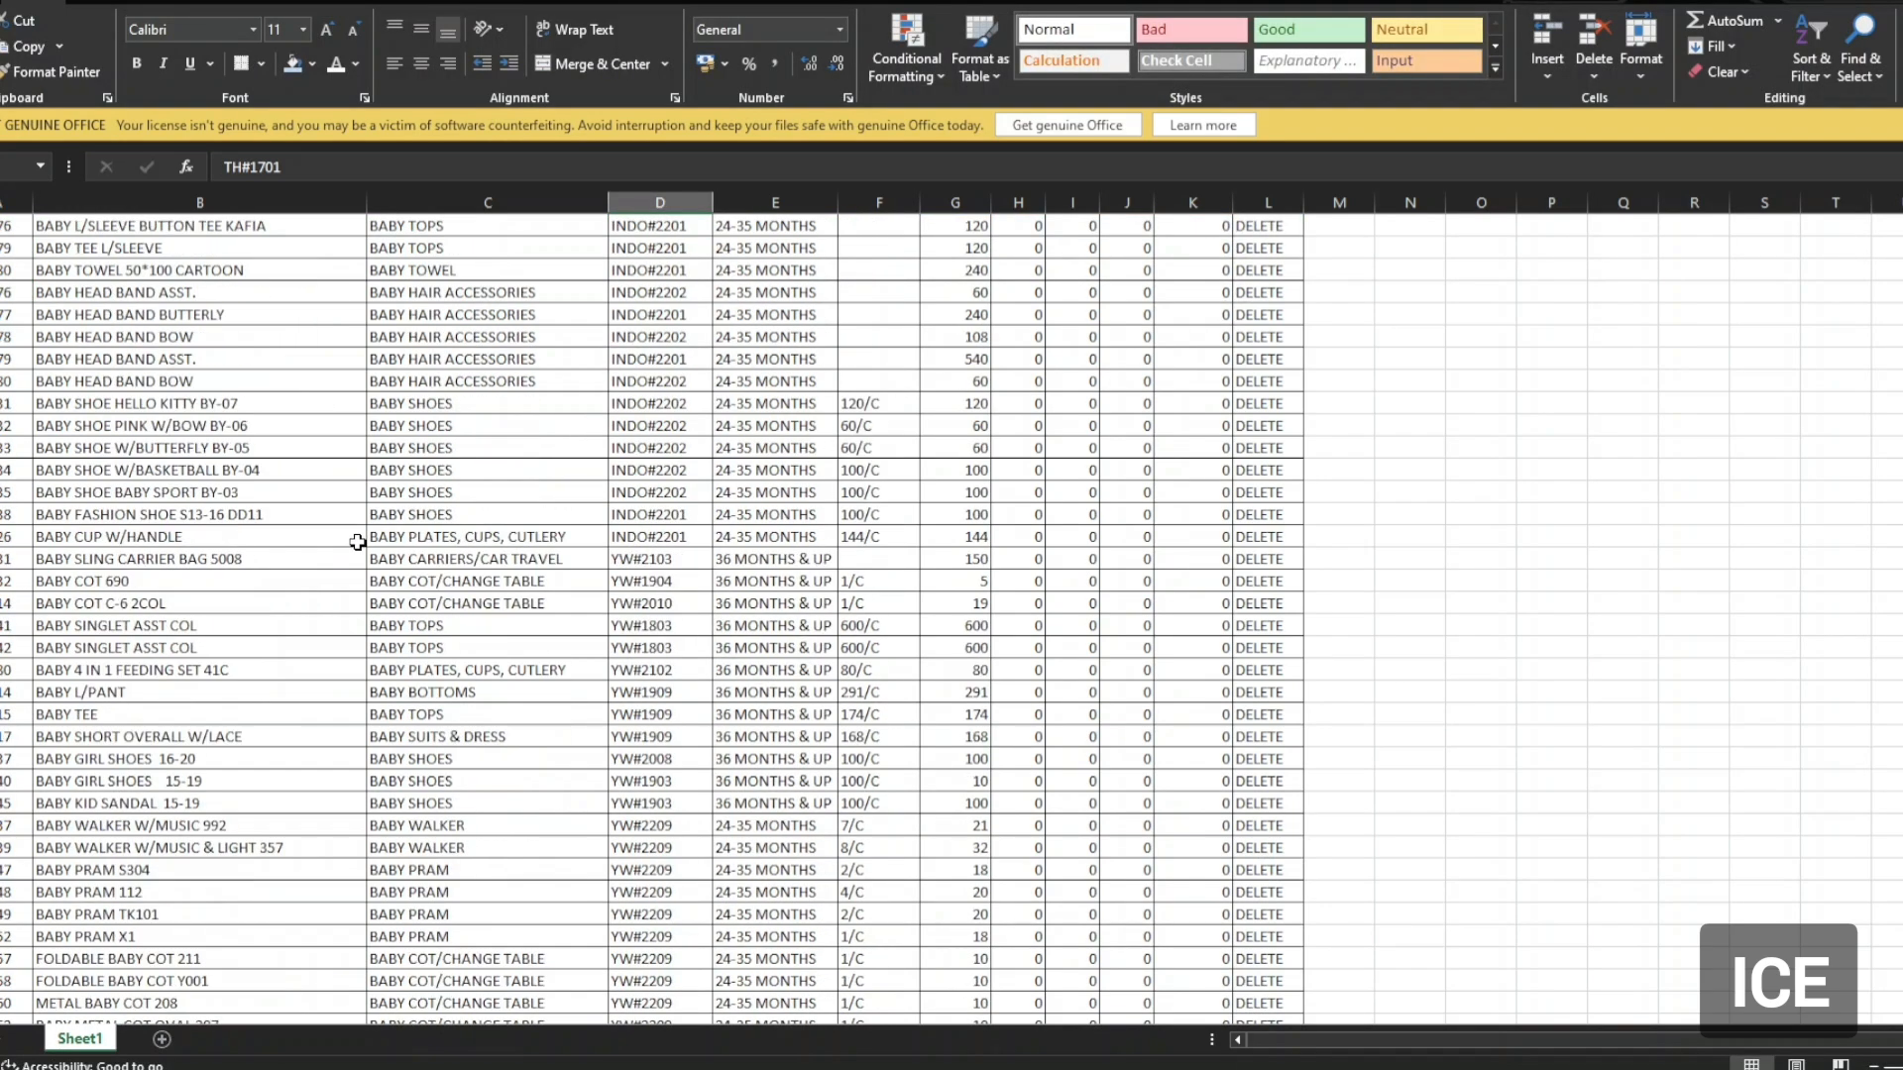
{"action": "scroll", "coordinate": [467, 589], "scroll_direction": "up", "scroll_amount": 20}
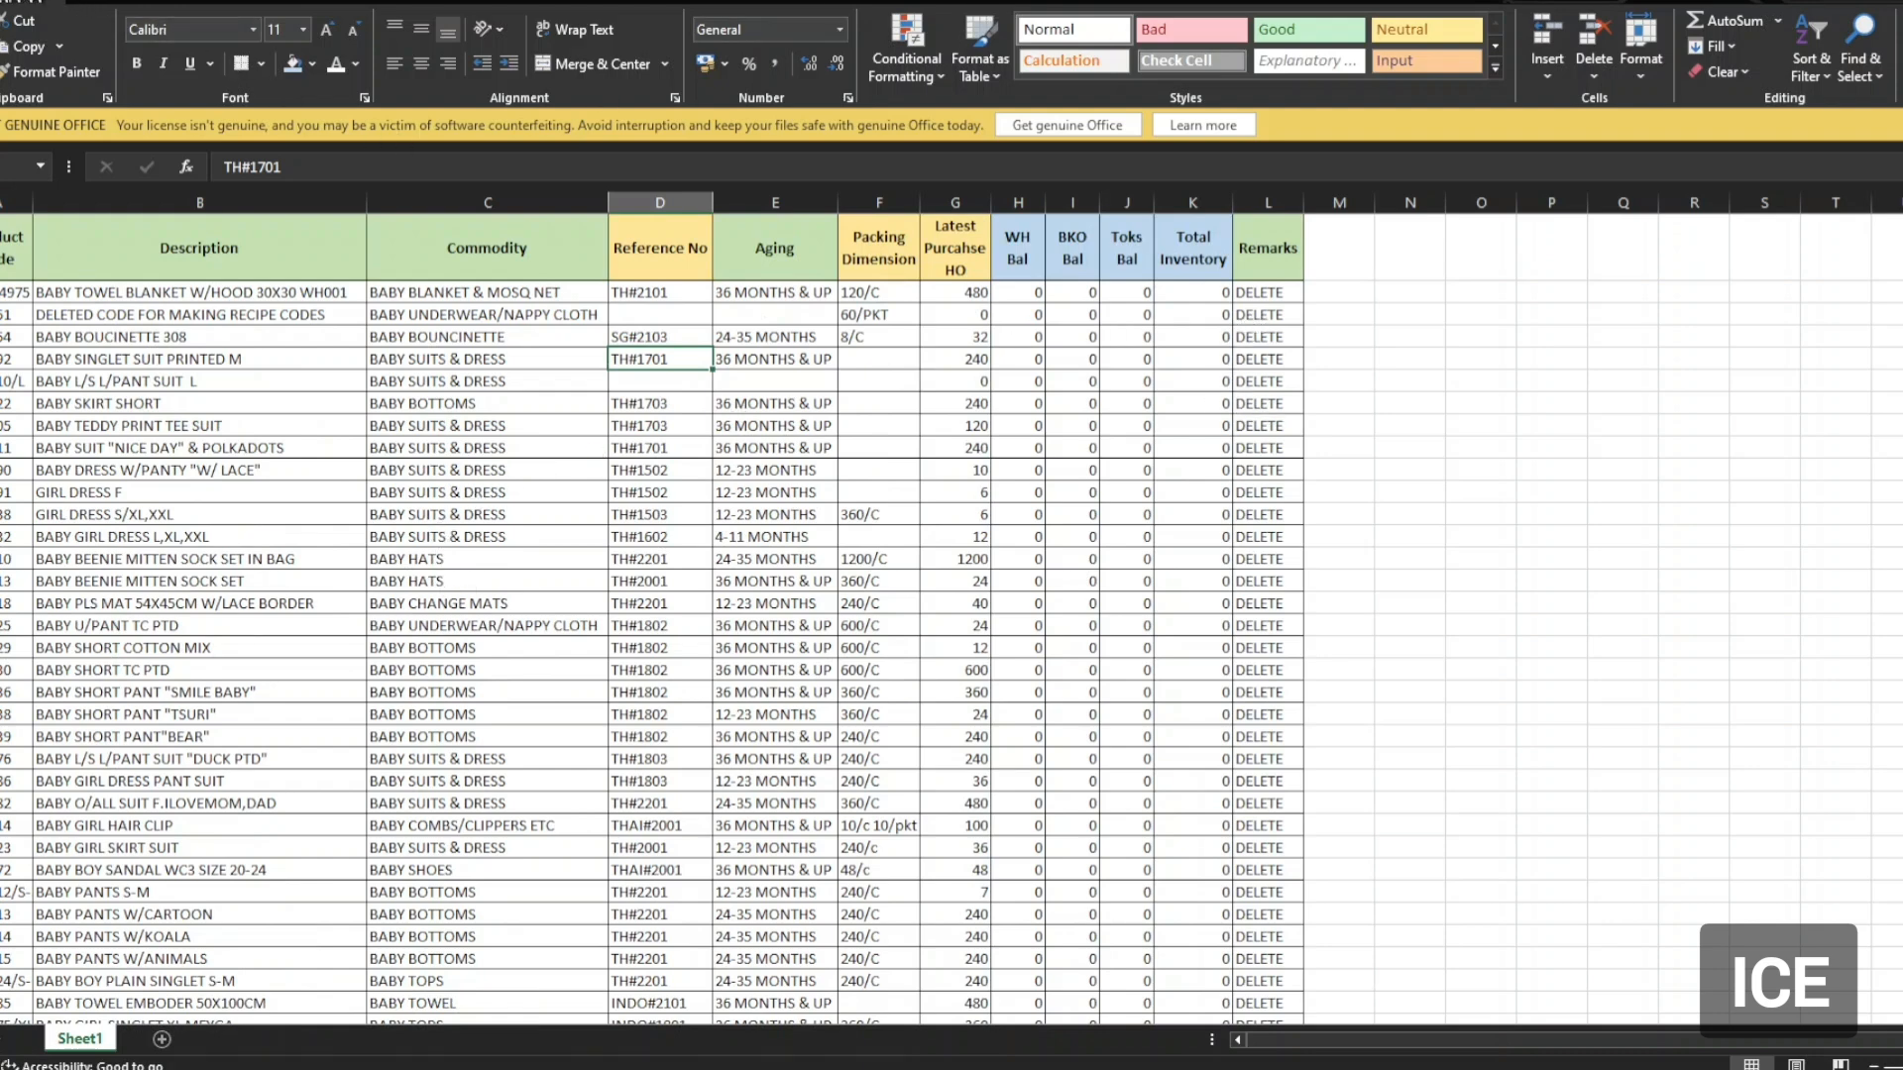
{"action": "left_click", "coordinate": [823, 357]}
Save the workbook as Copy of BABY.xls in the Boroko folder, Excel 5.0/95 format.
{"action": "left_click", "coordinate": [2, 2]}
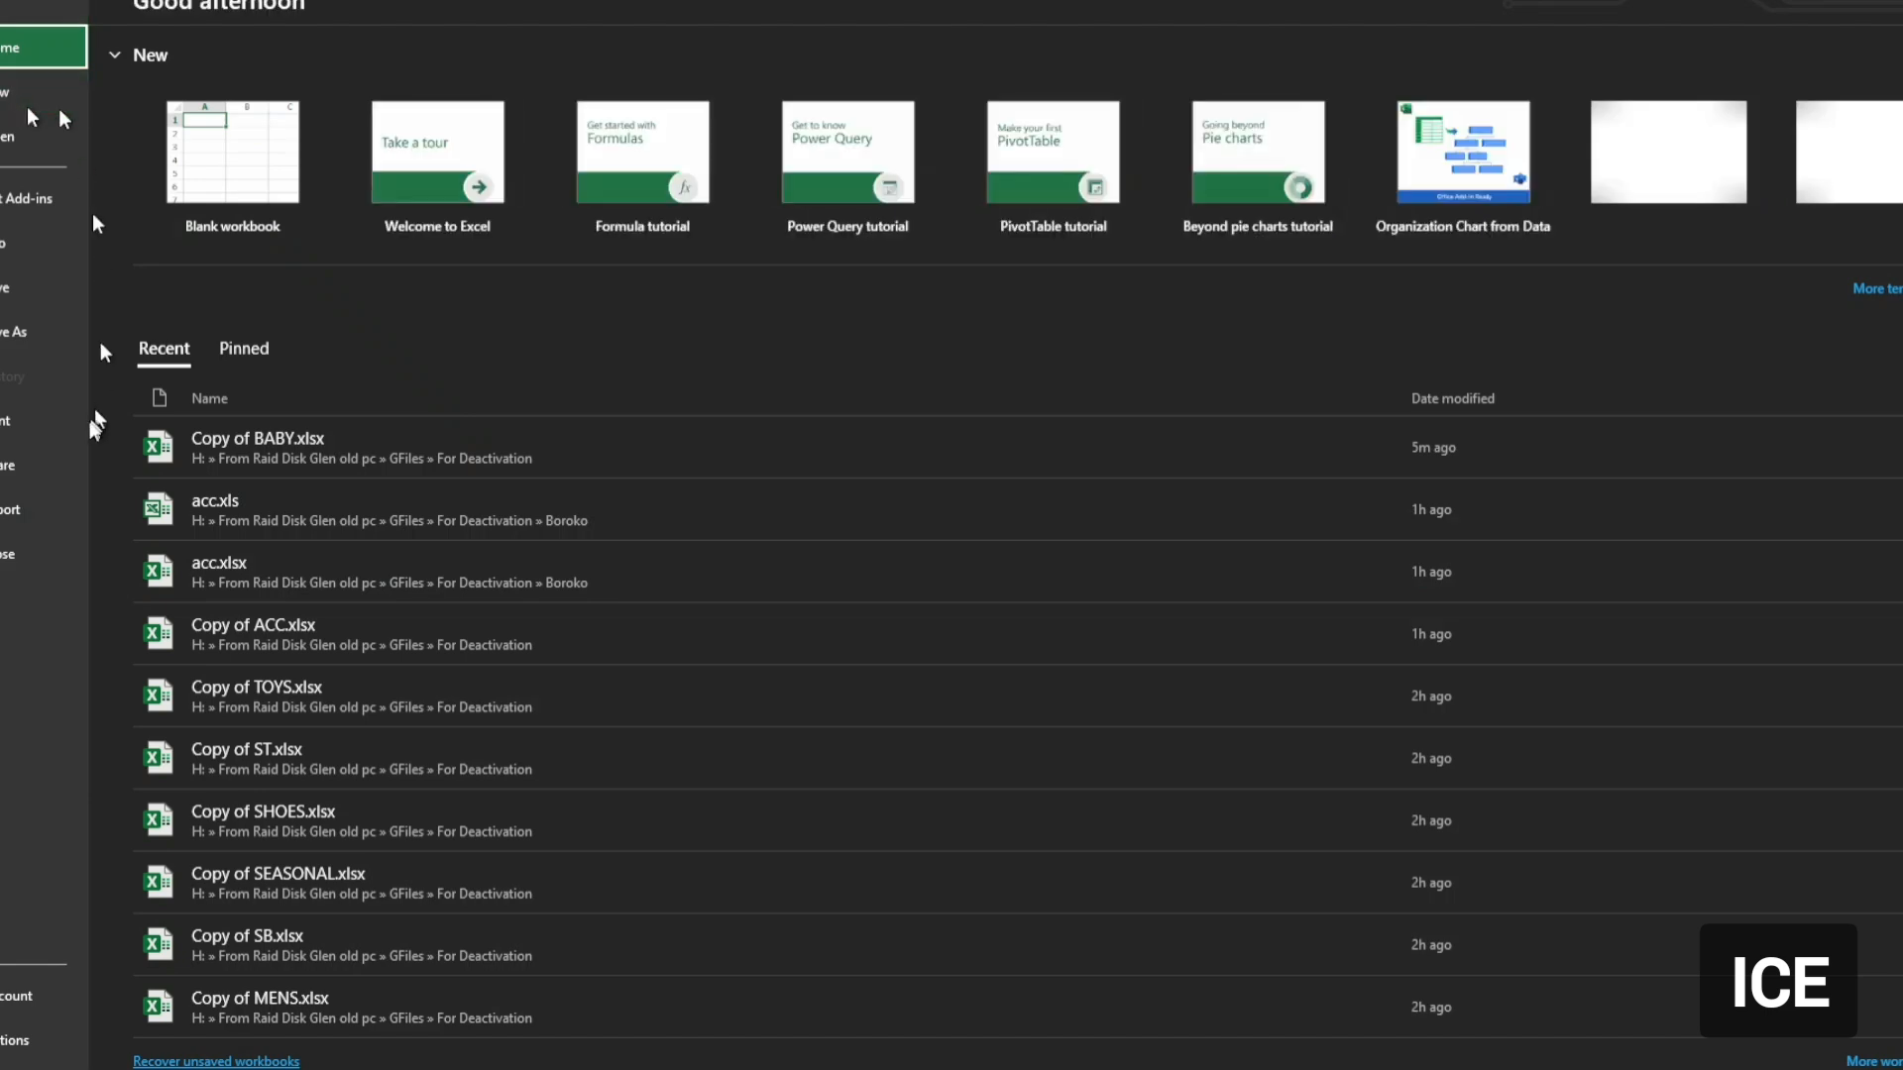
{"action": "left_click", "coordinate": [36, 340]}
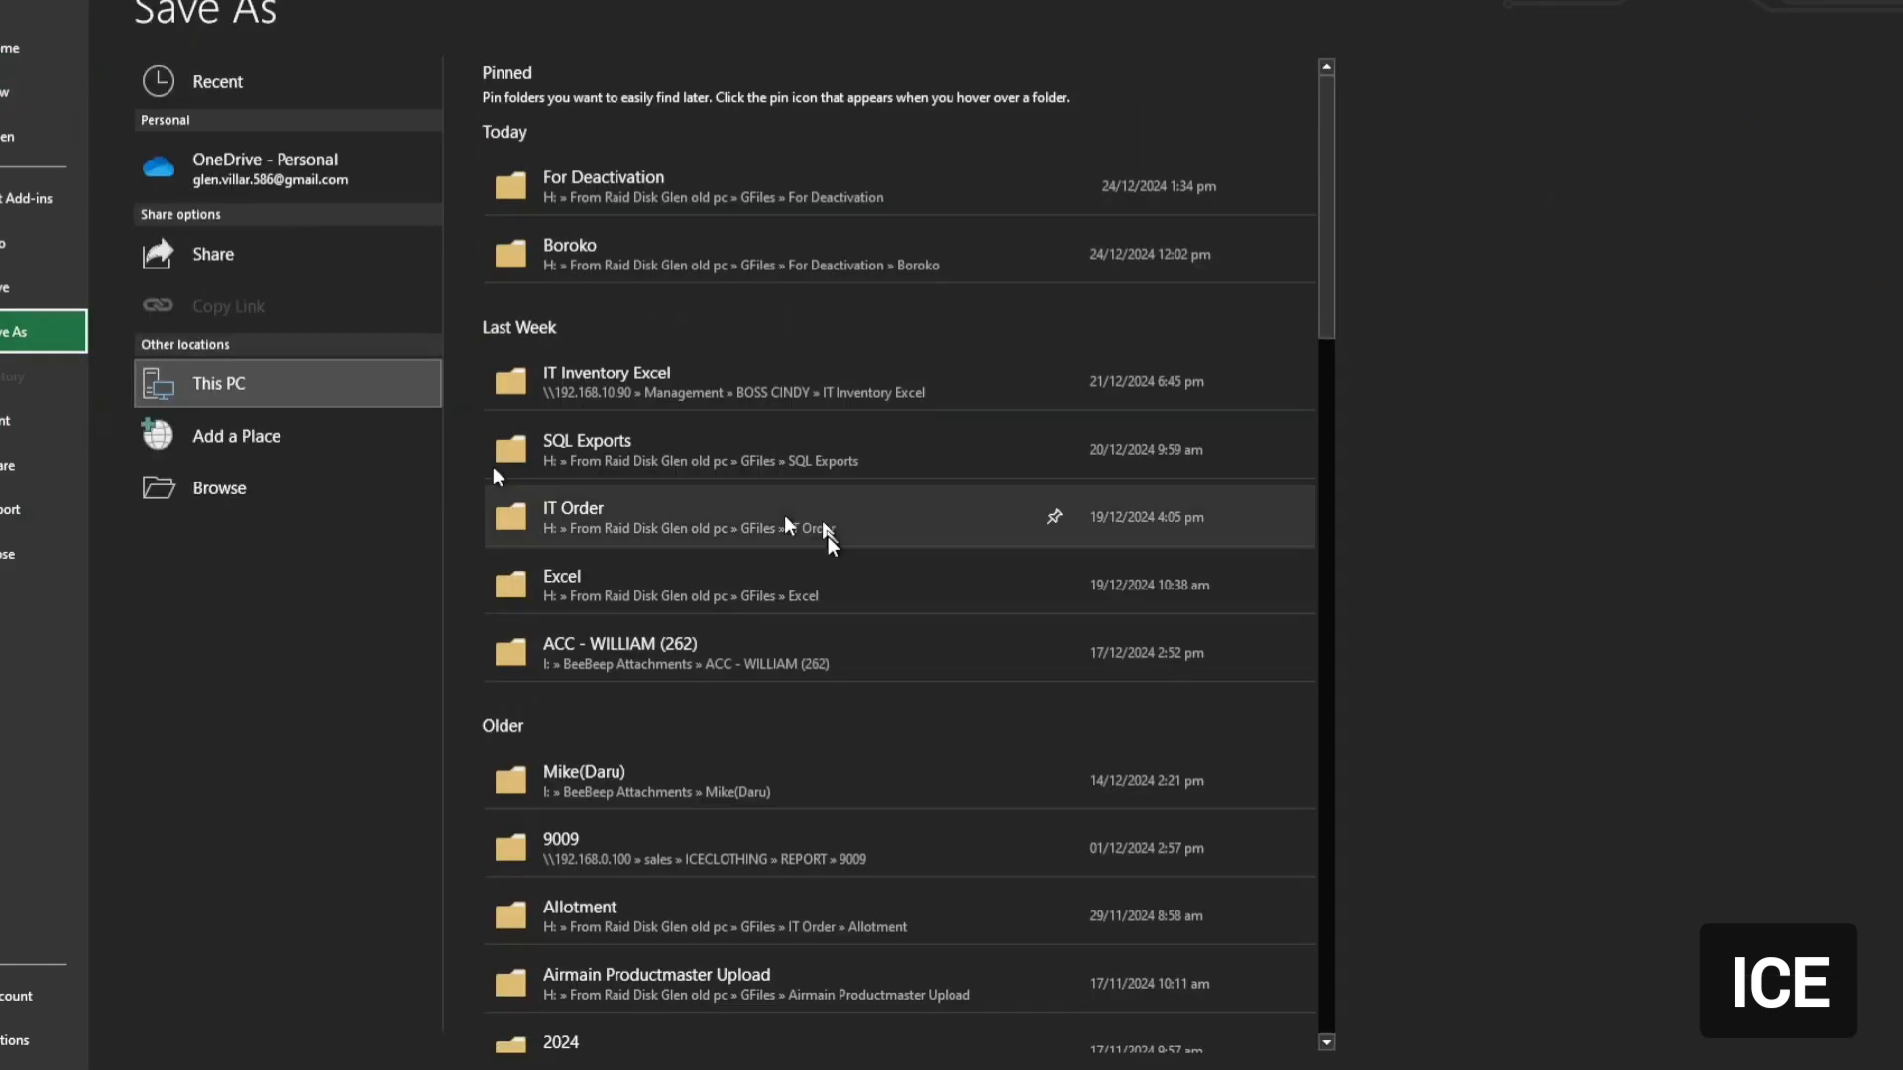
{"action": "left_click", "coordinate": [287, 480]}
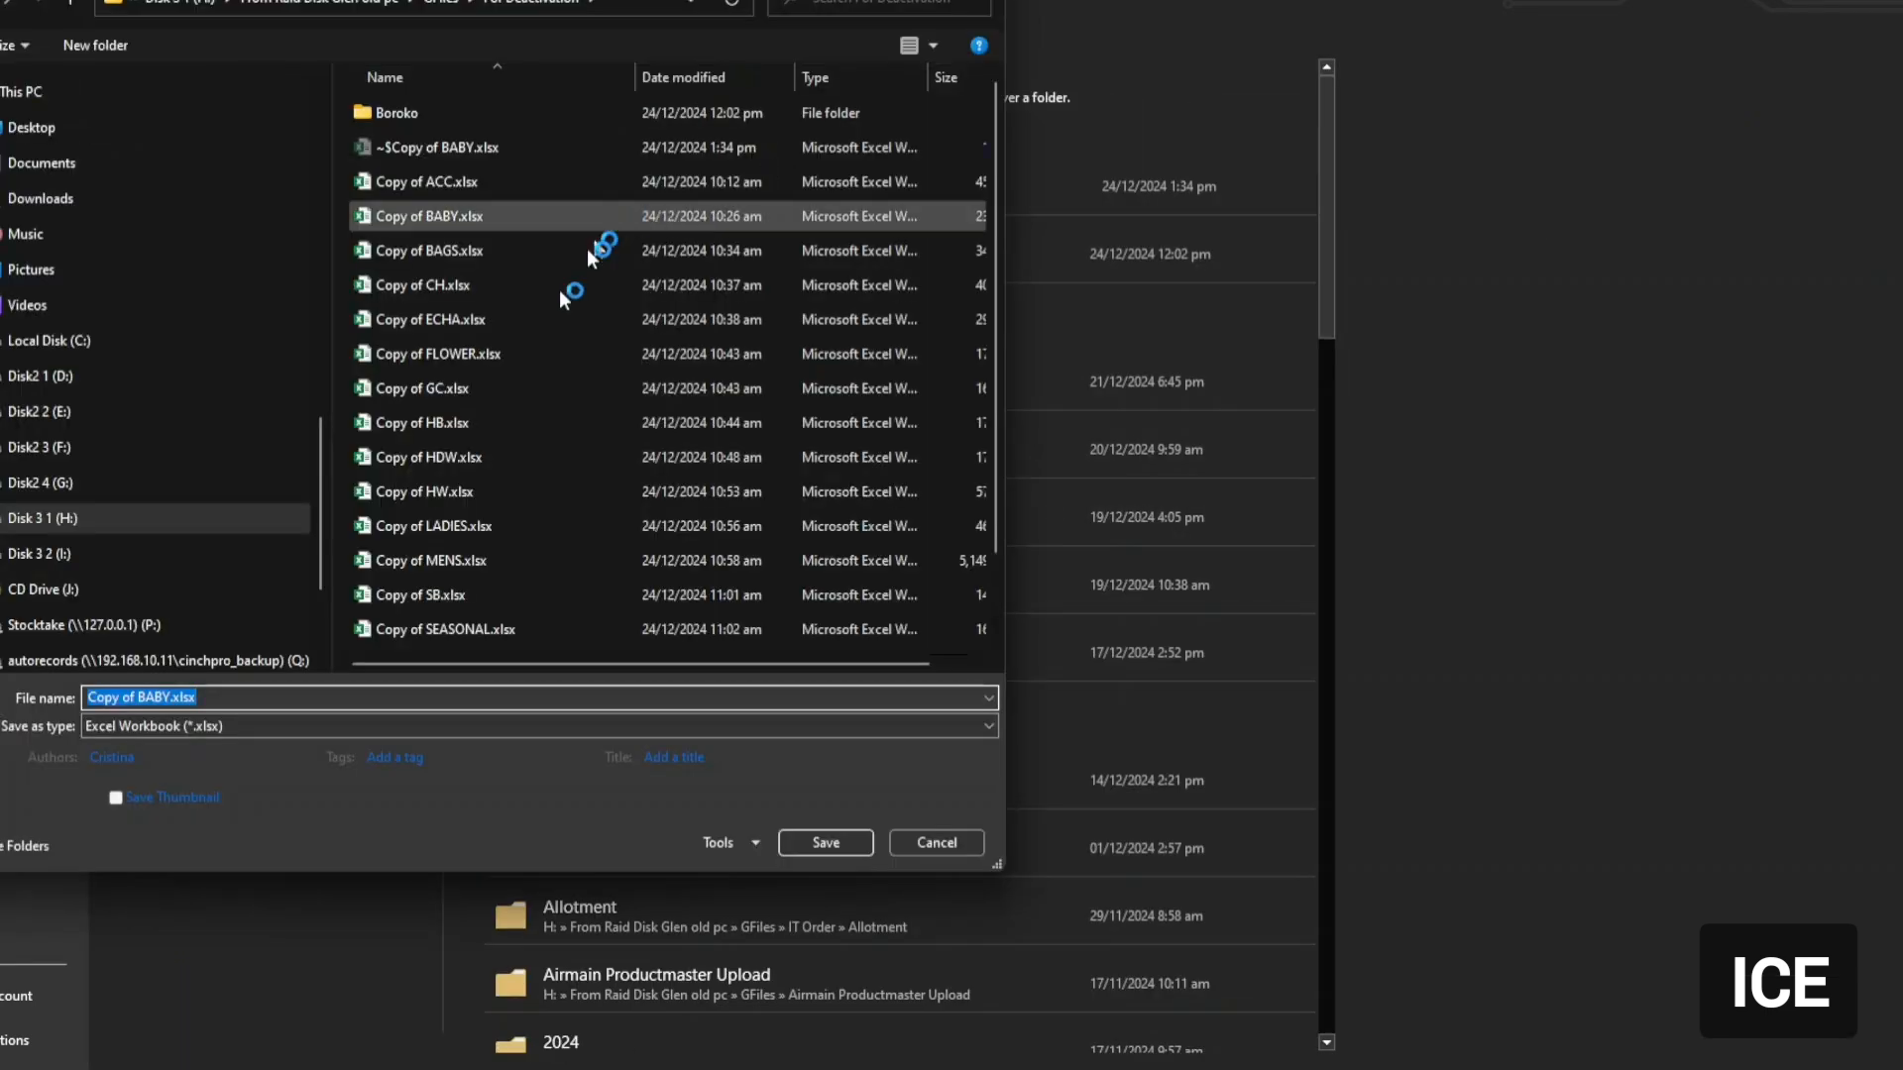
{"action": "double_click", "coordinate": [372, 110]}
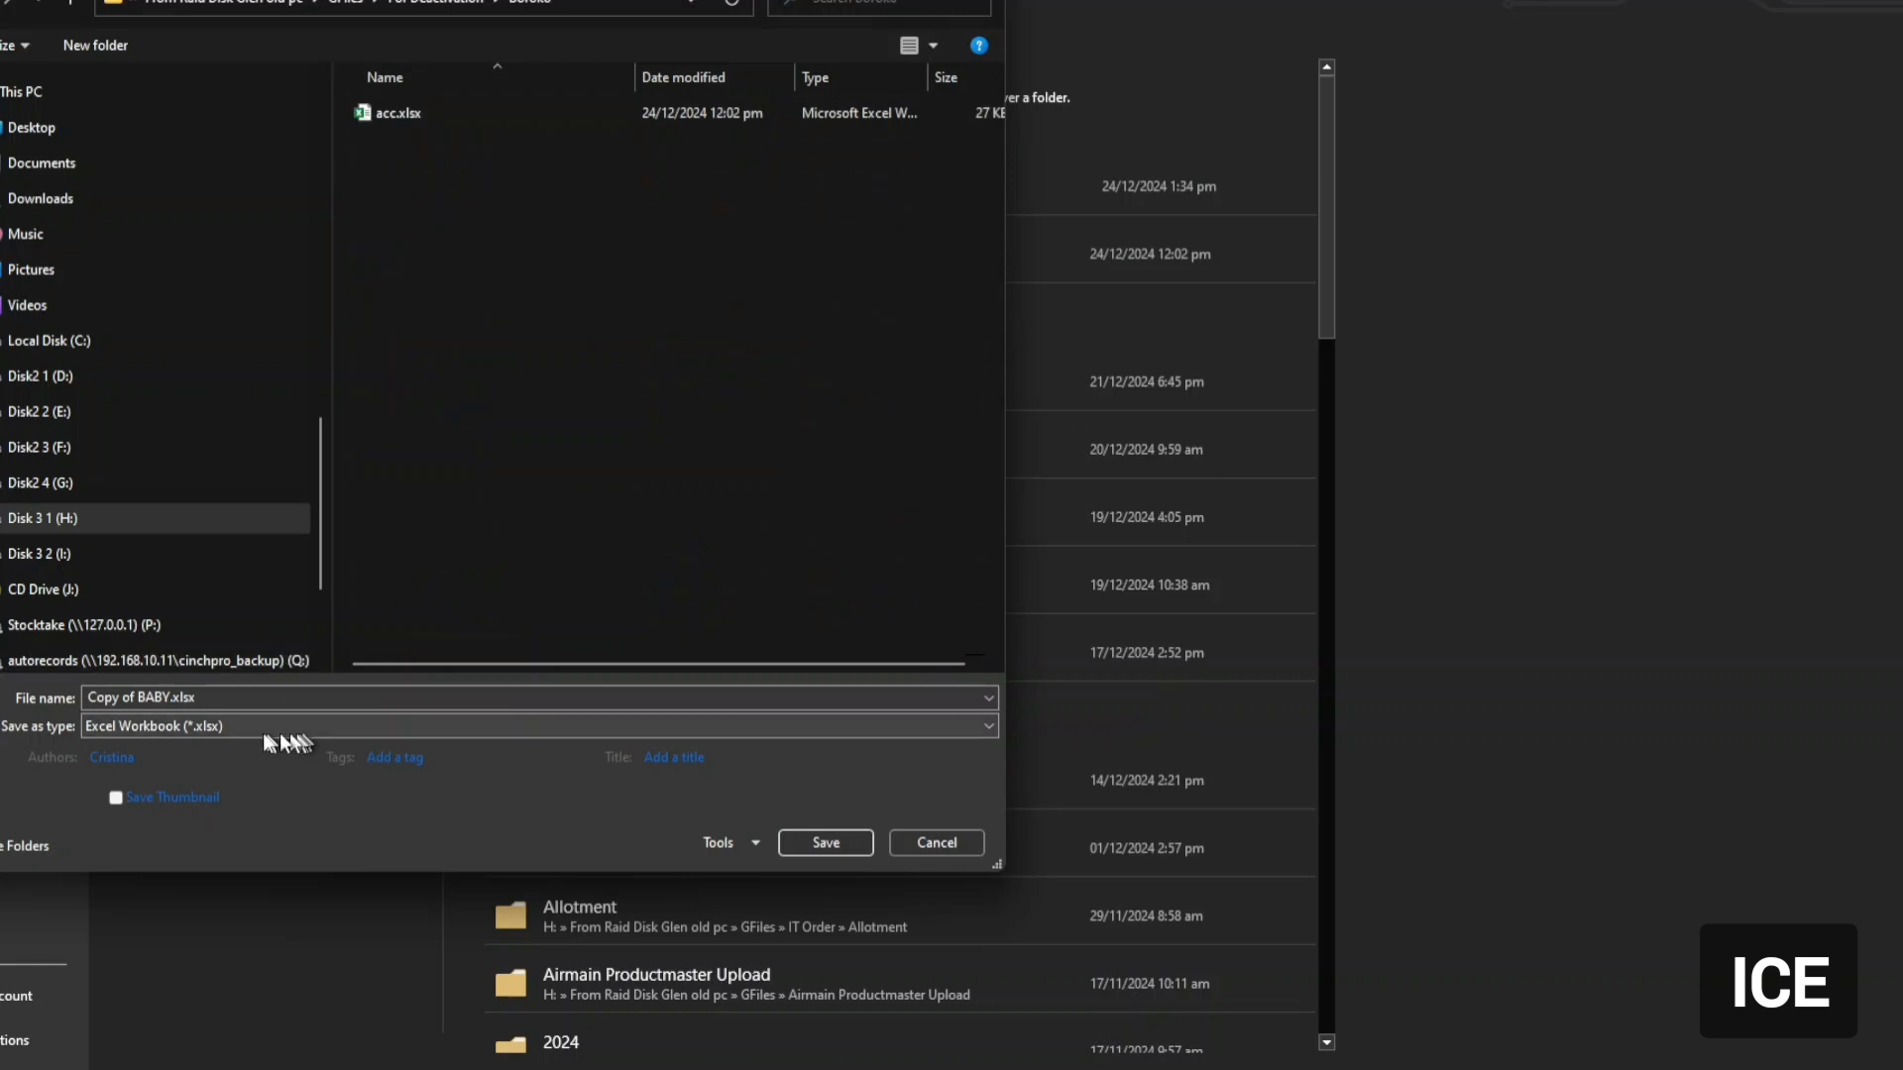
{"action": "left_click", "coordinate": [234, 725]}
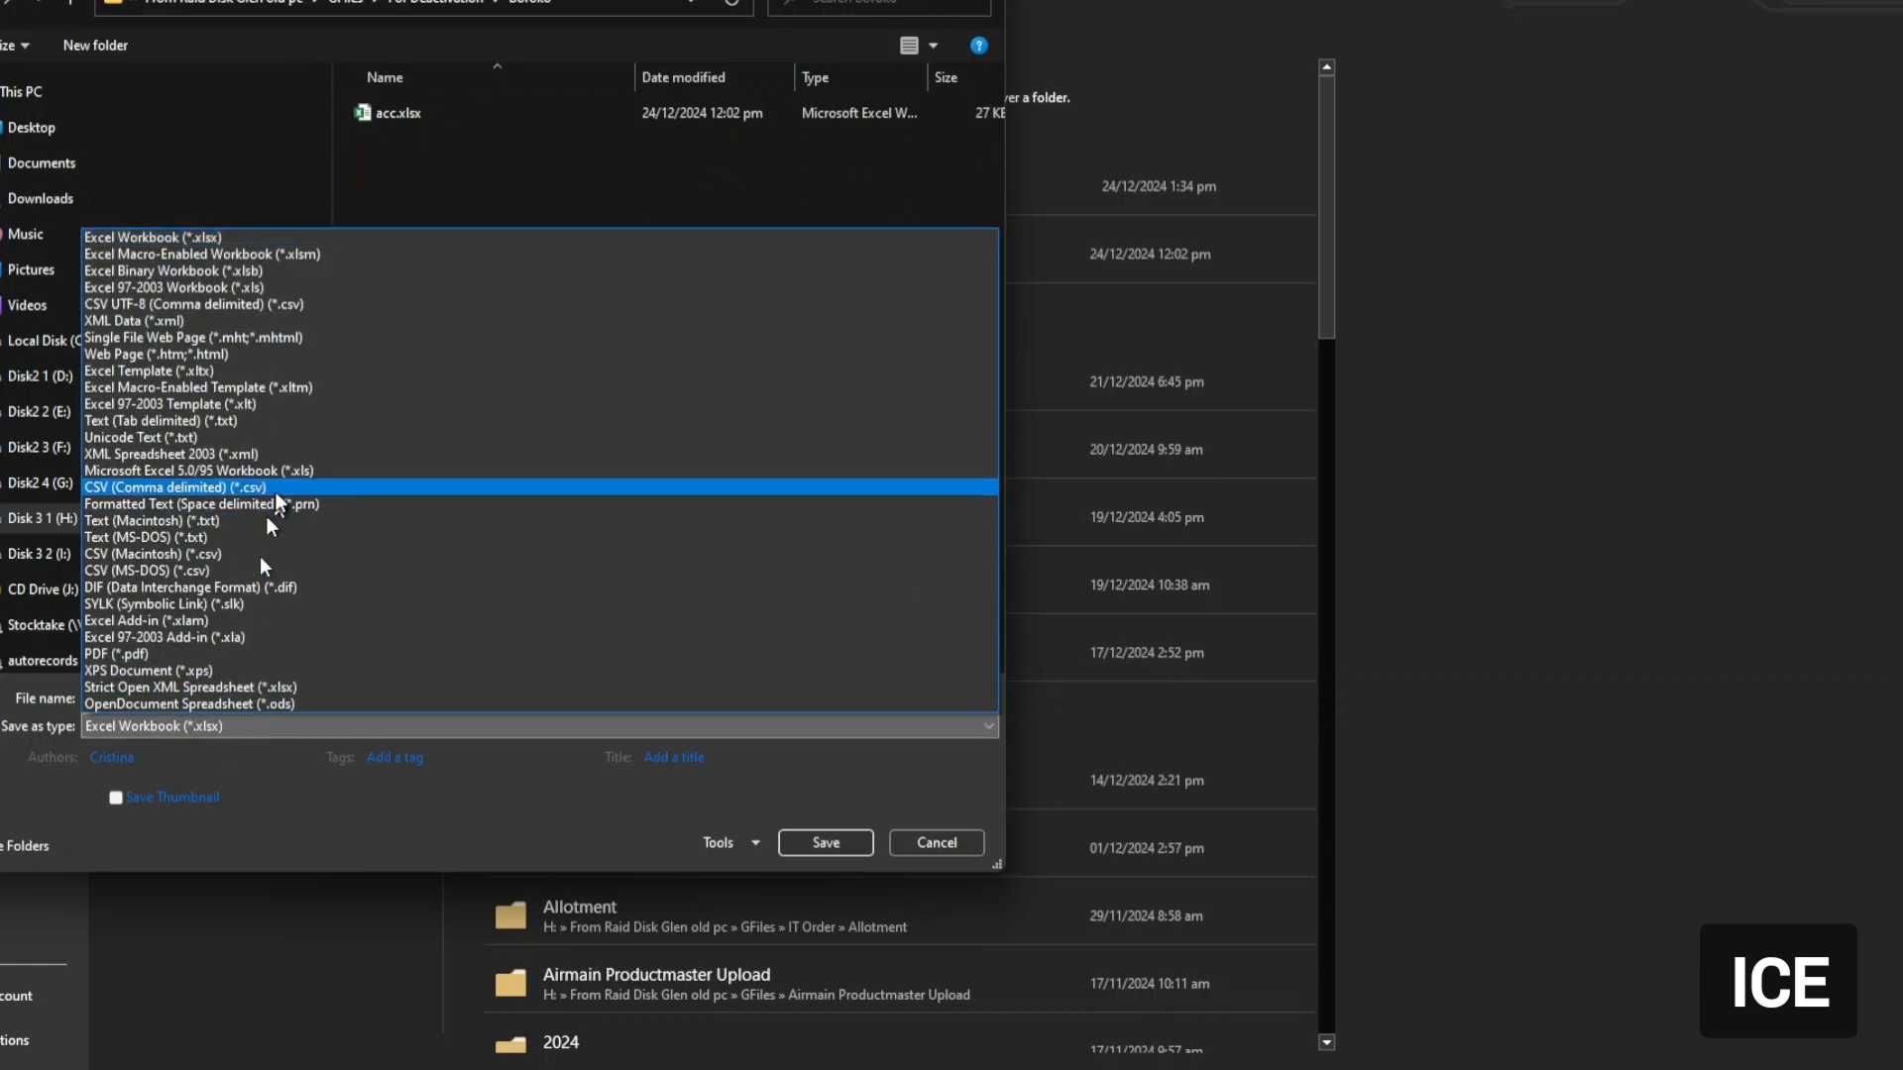
{"action": "left_click", "coordinate": [239, 472]}
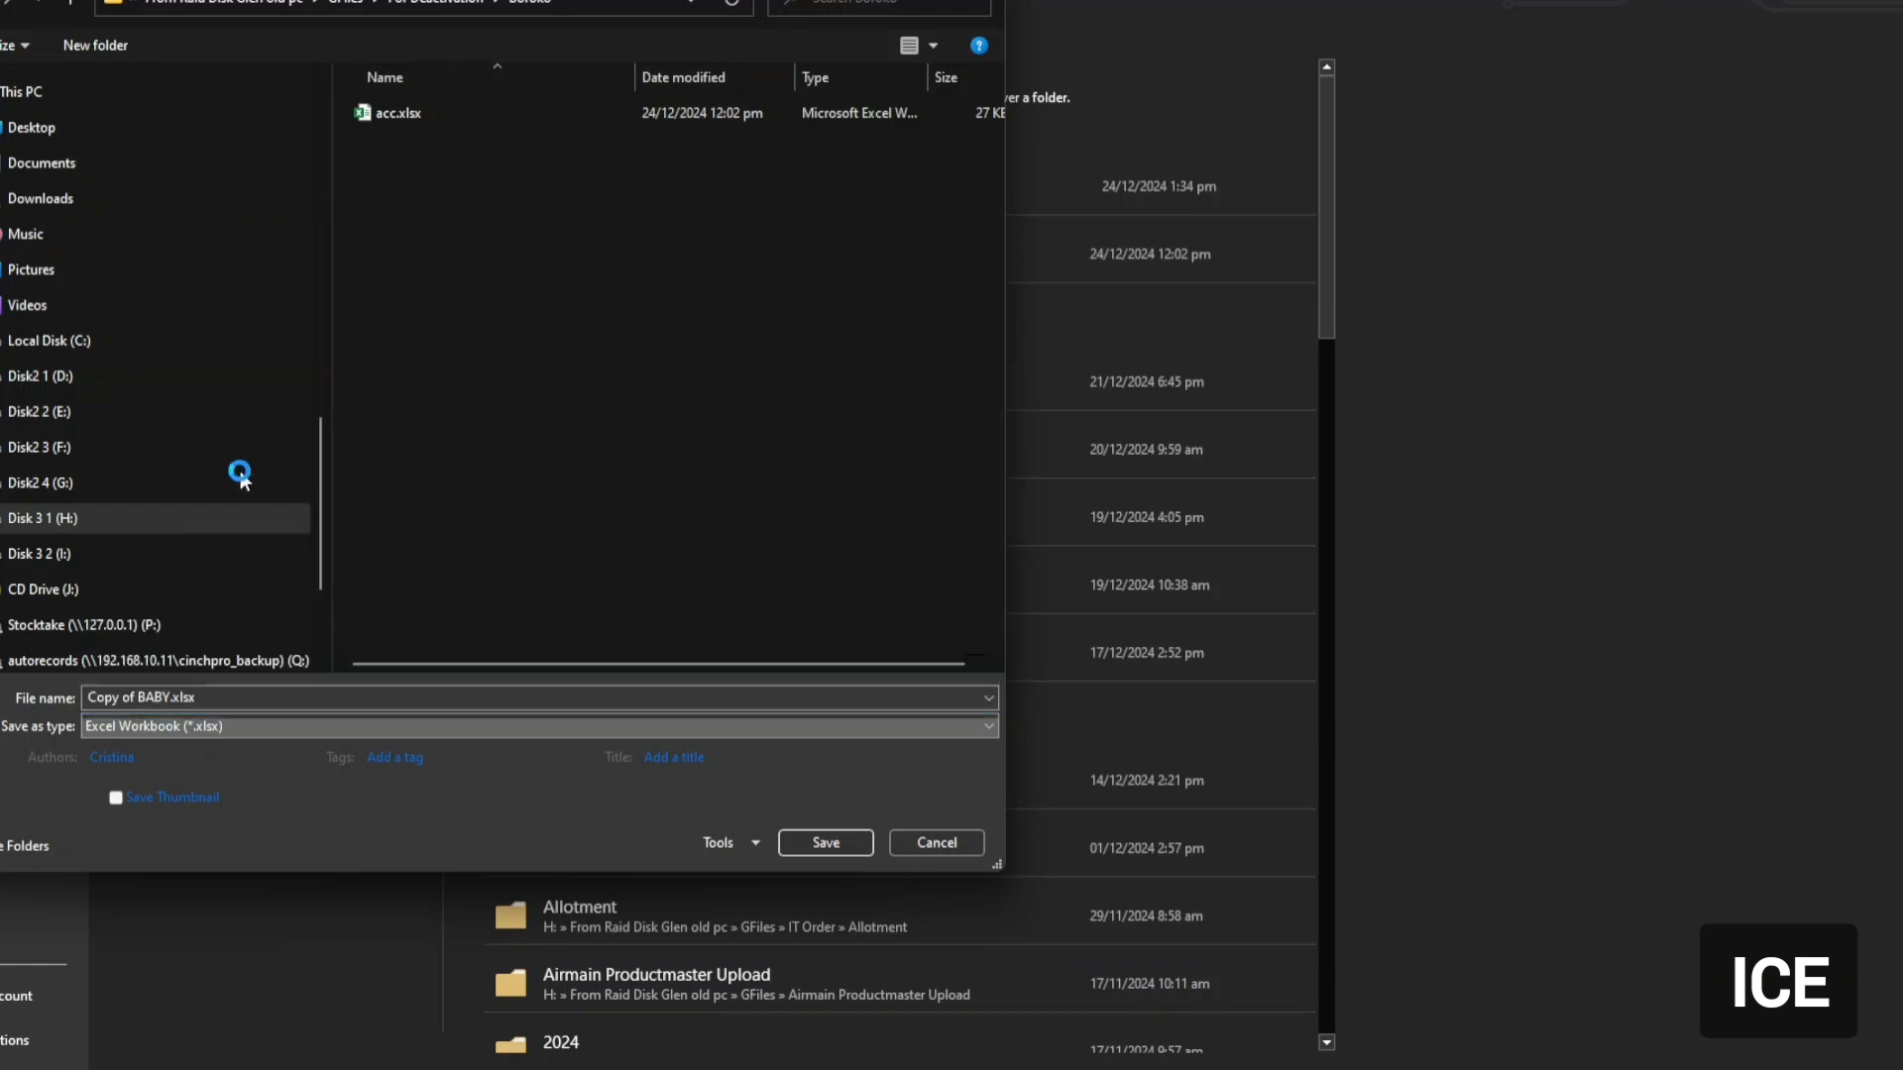
{"action": "left_click", "coordinate": [825, 814]}
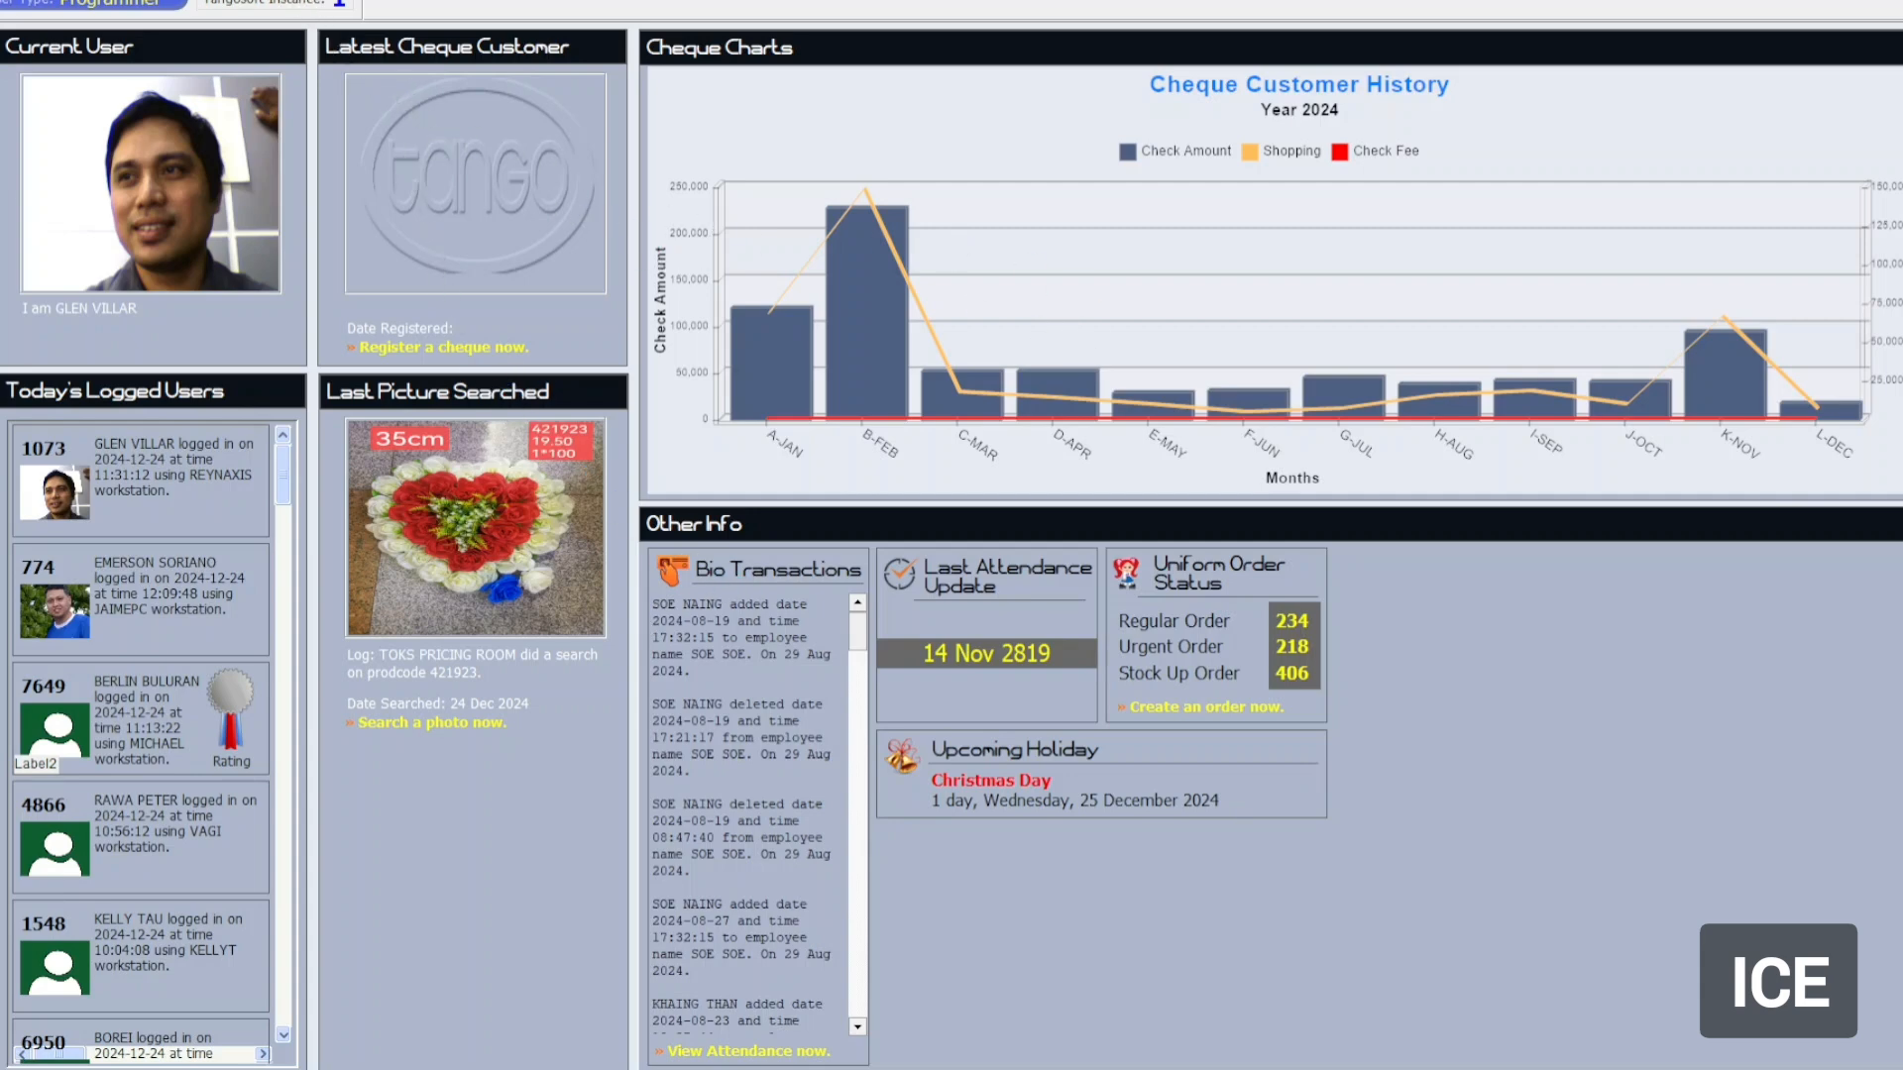
Launch Item Disabler from the item tools menu, then bring the Excel workbook over it.
{"action": "left_click", "coordinate": [278, 0]}
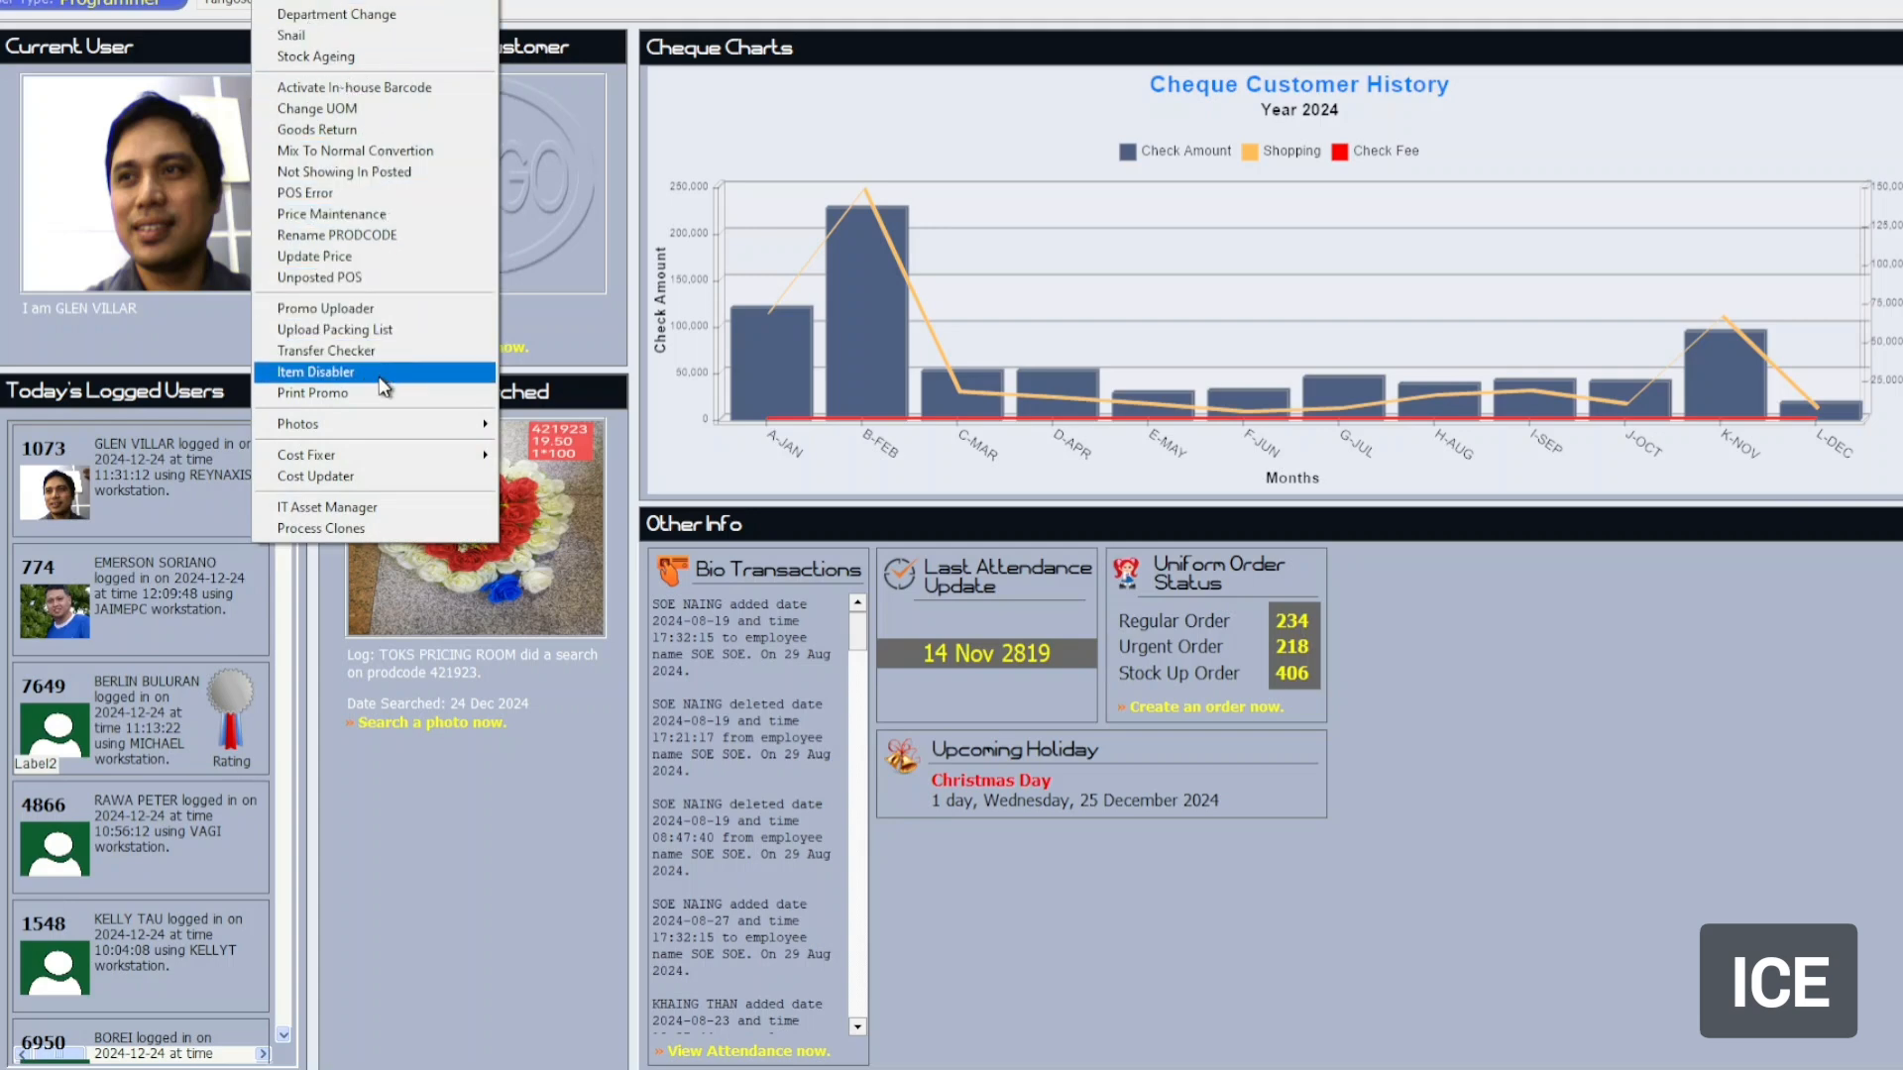
{"action": "left_click", "coordinate": [315, 372]}
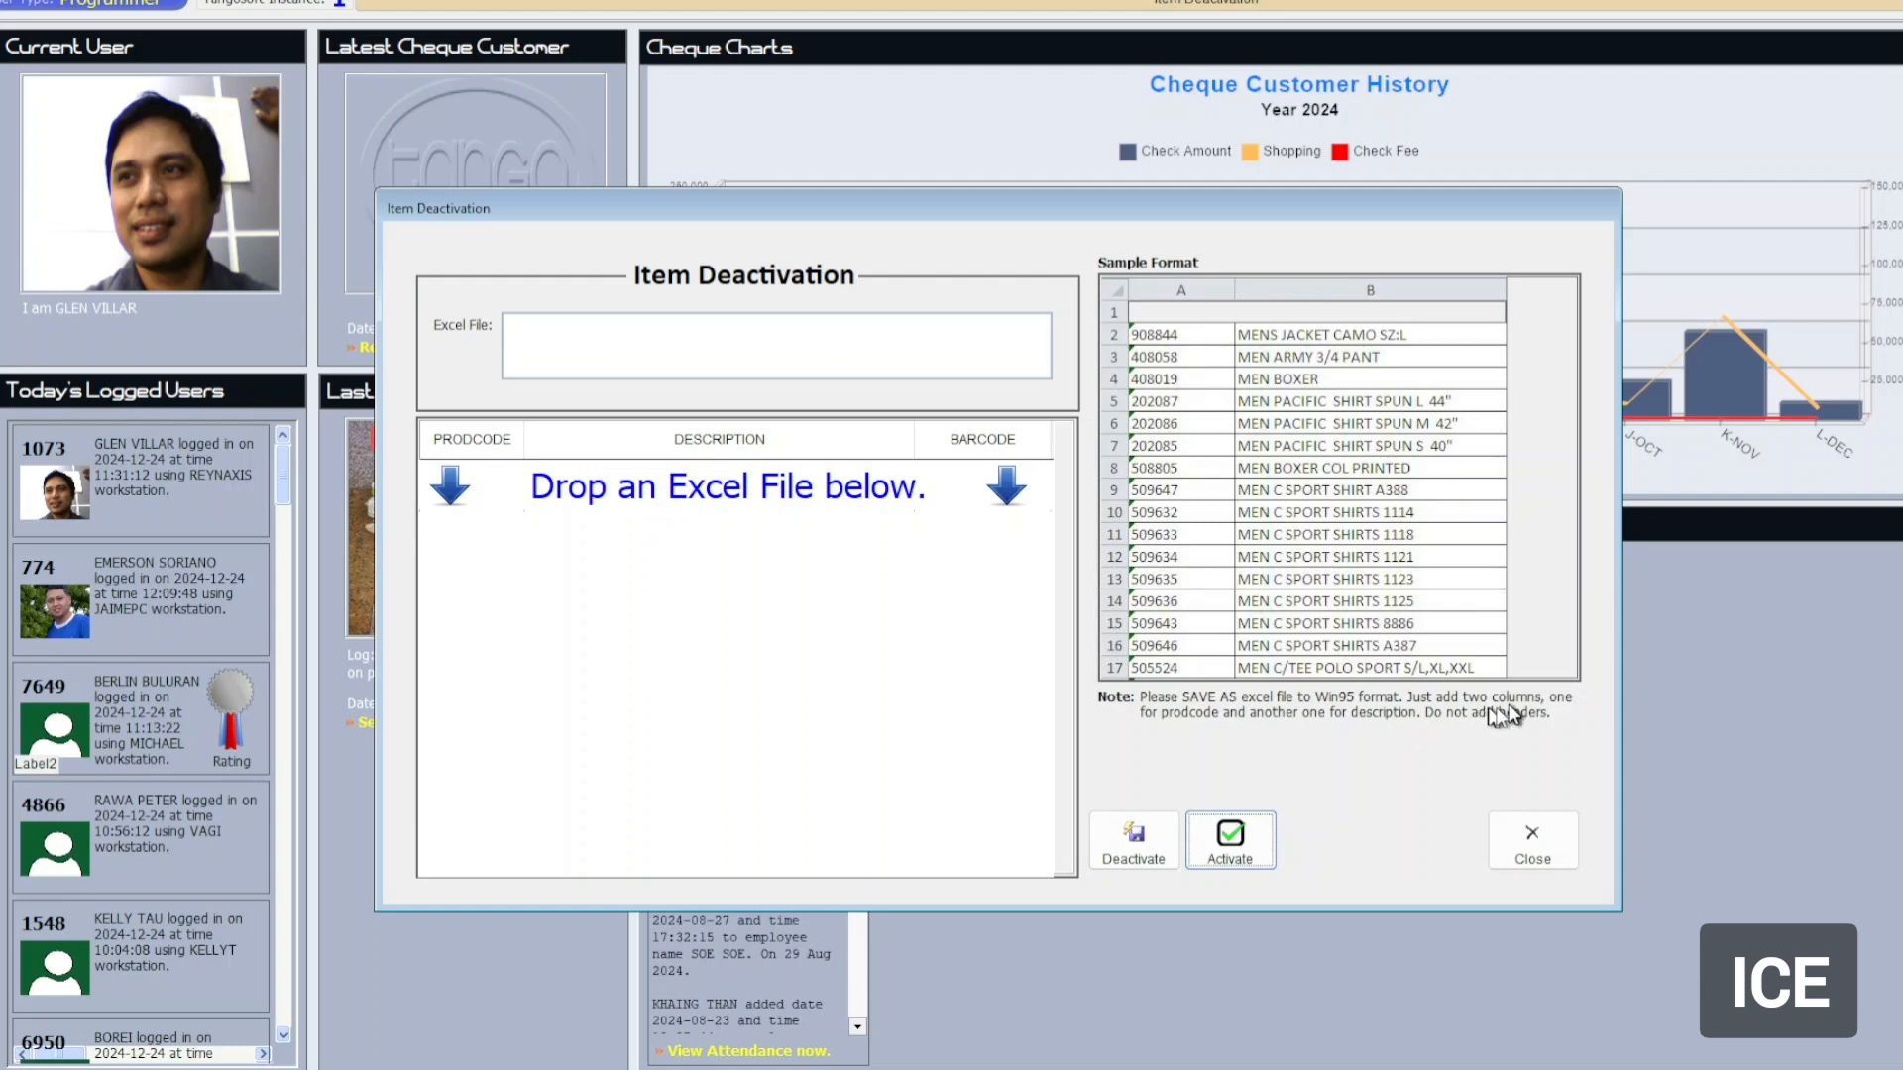
{"action": "key", "text": "alt+Tab"}
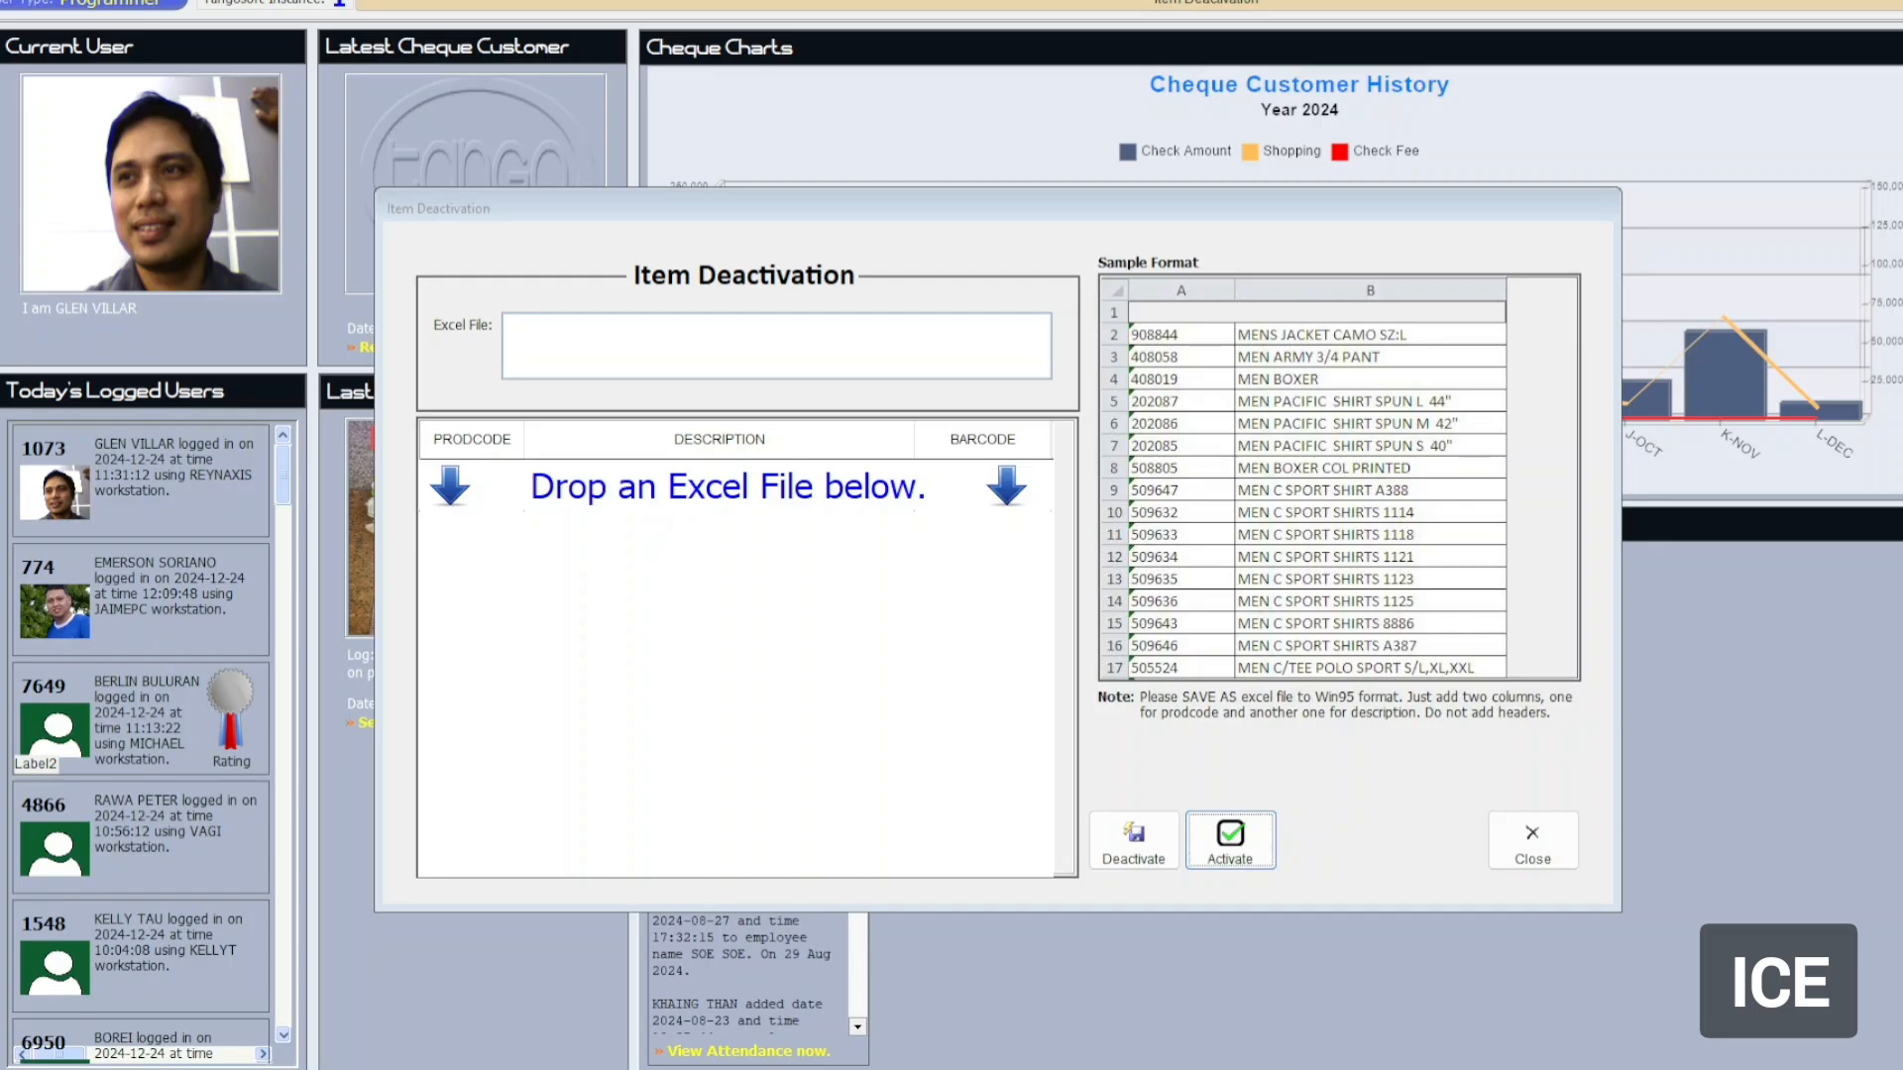
{"action": "left_click_drag", "start_coordinate": [1364, 301], "coordinate": [1009, 230]}
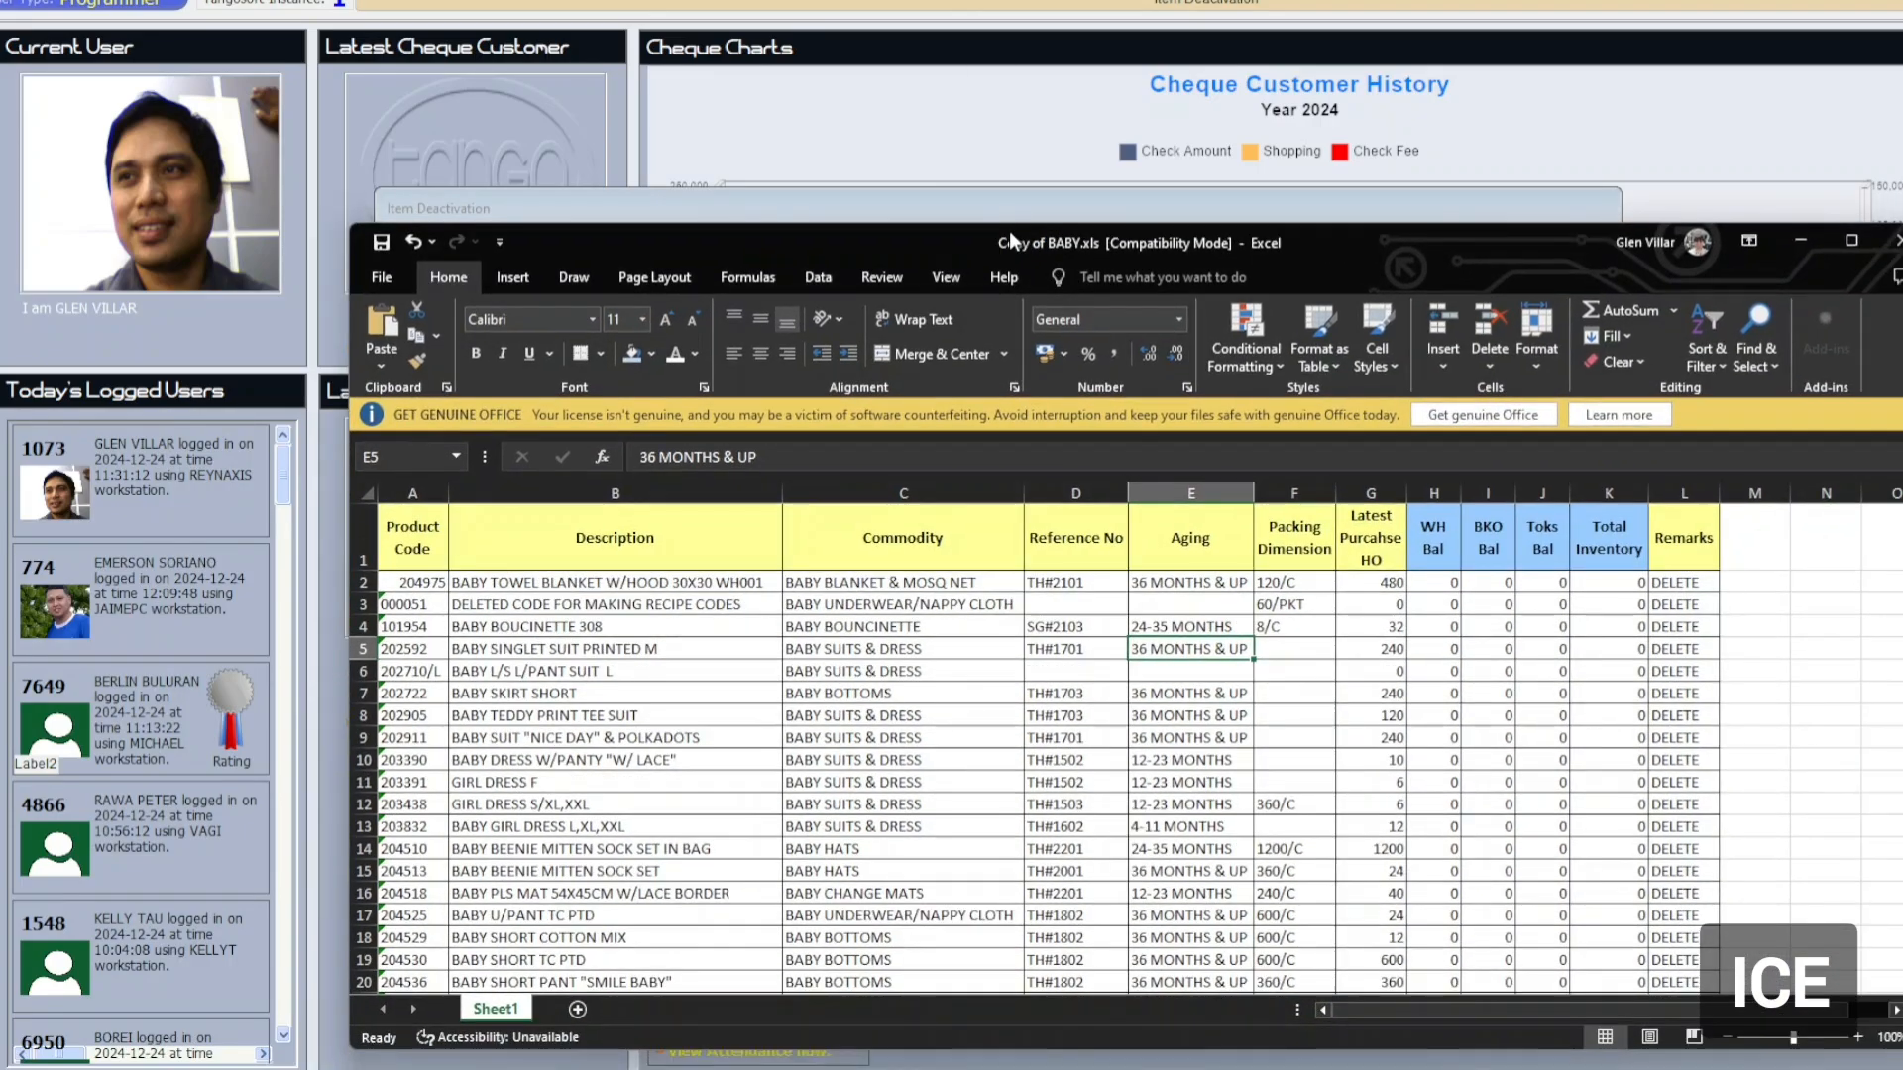
Maximize Excel and delete columns C through M, keeping only product code and description.
{"action": "double_click", "coordinate": [1009, 230]}
{"action": "left_click", "coordinate": [327, 203]}
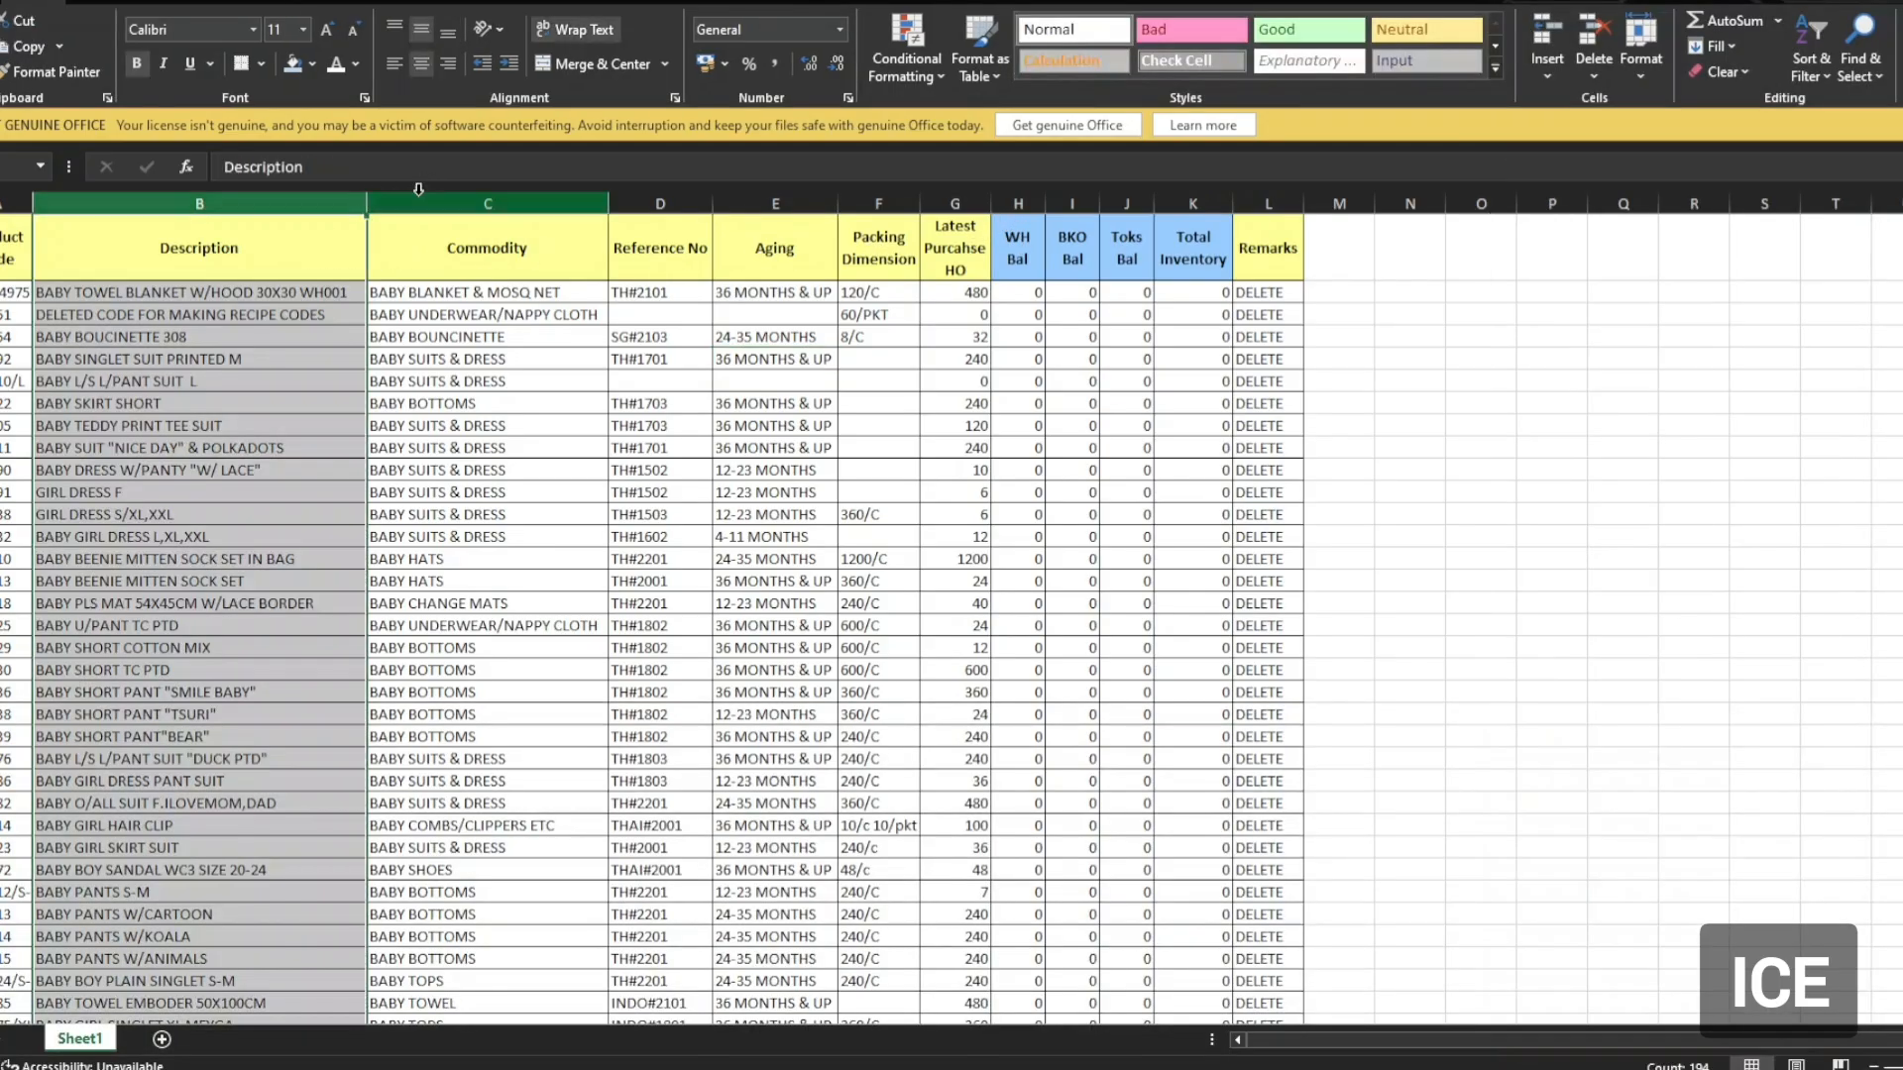
{"action": "left_click_drag", "start_coordinate": [436, 203], "coordinate": [1338, 188]}
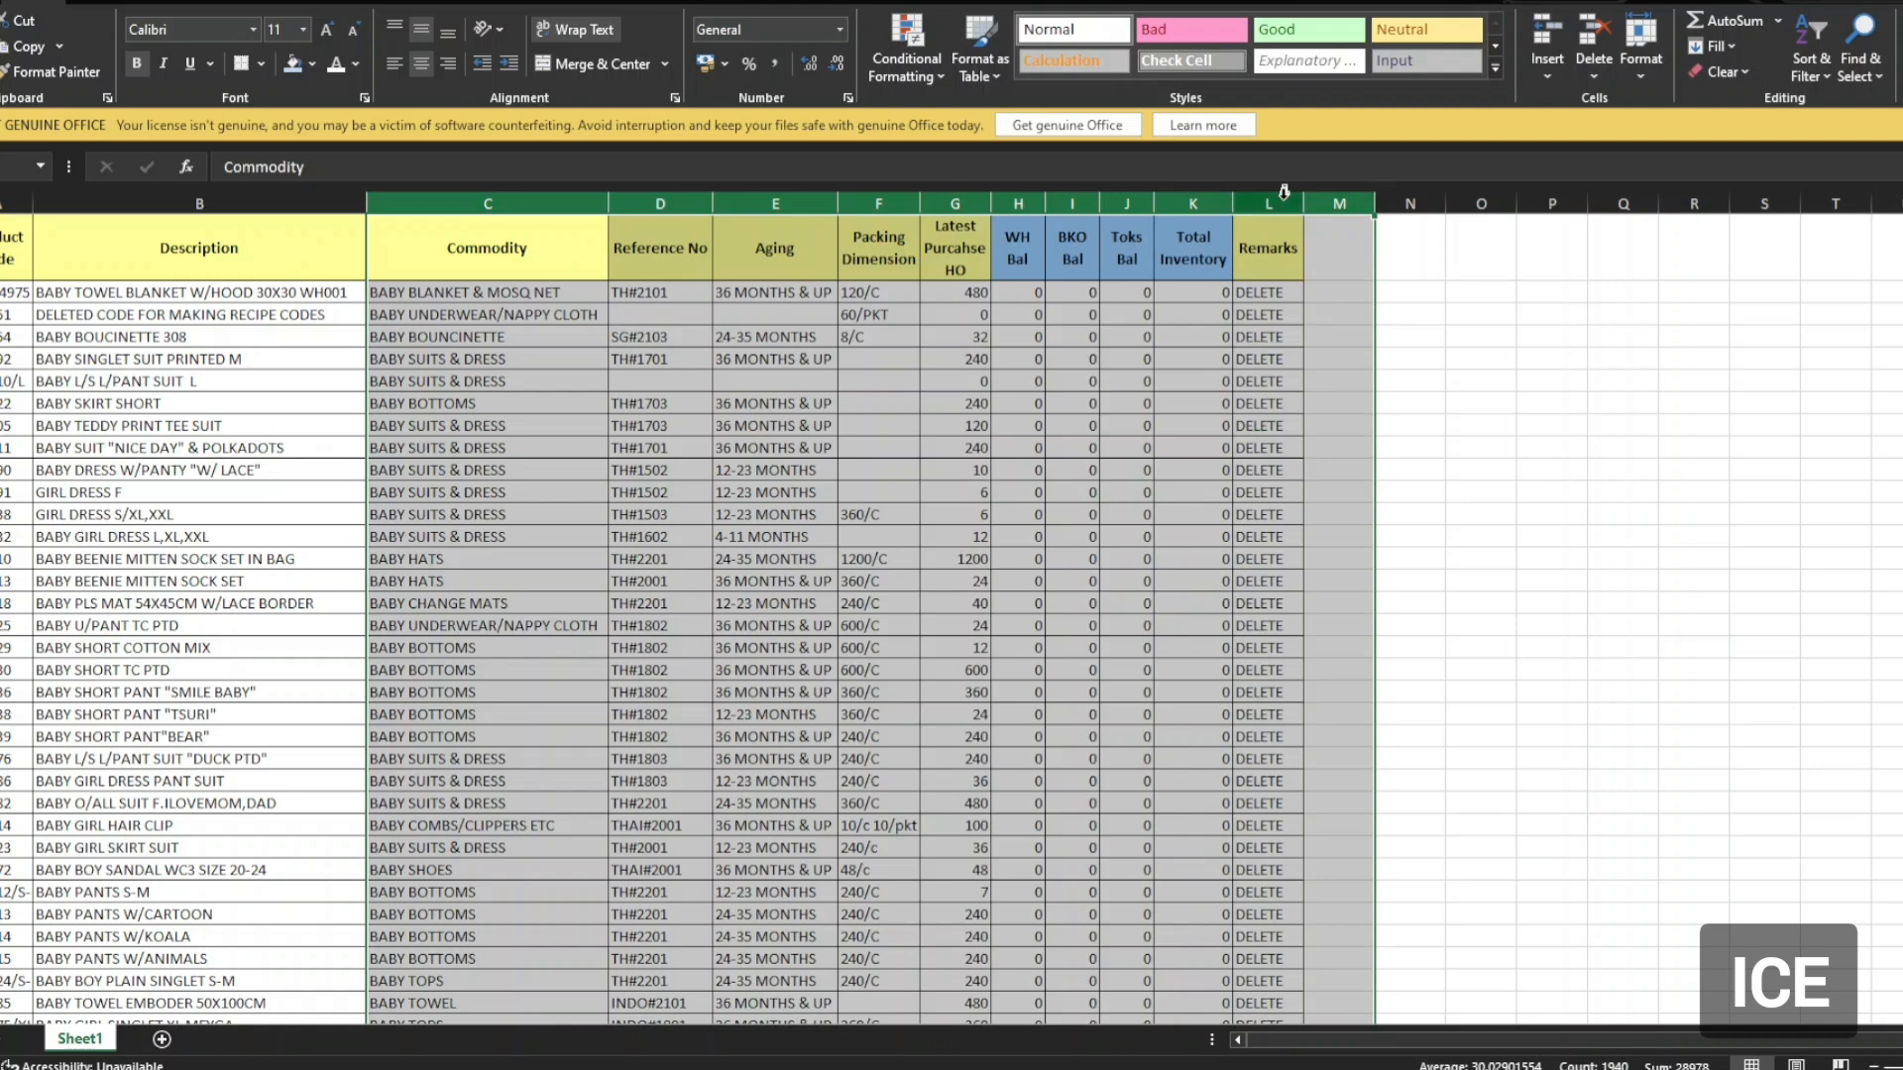
{"action": "right_click", "coordinate": [1281, 205]}
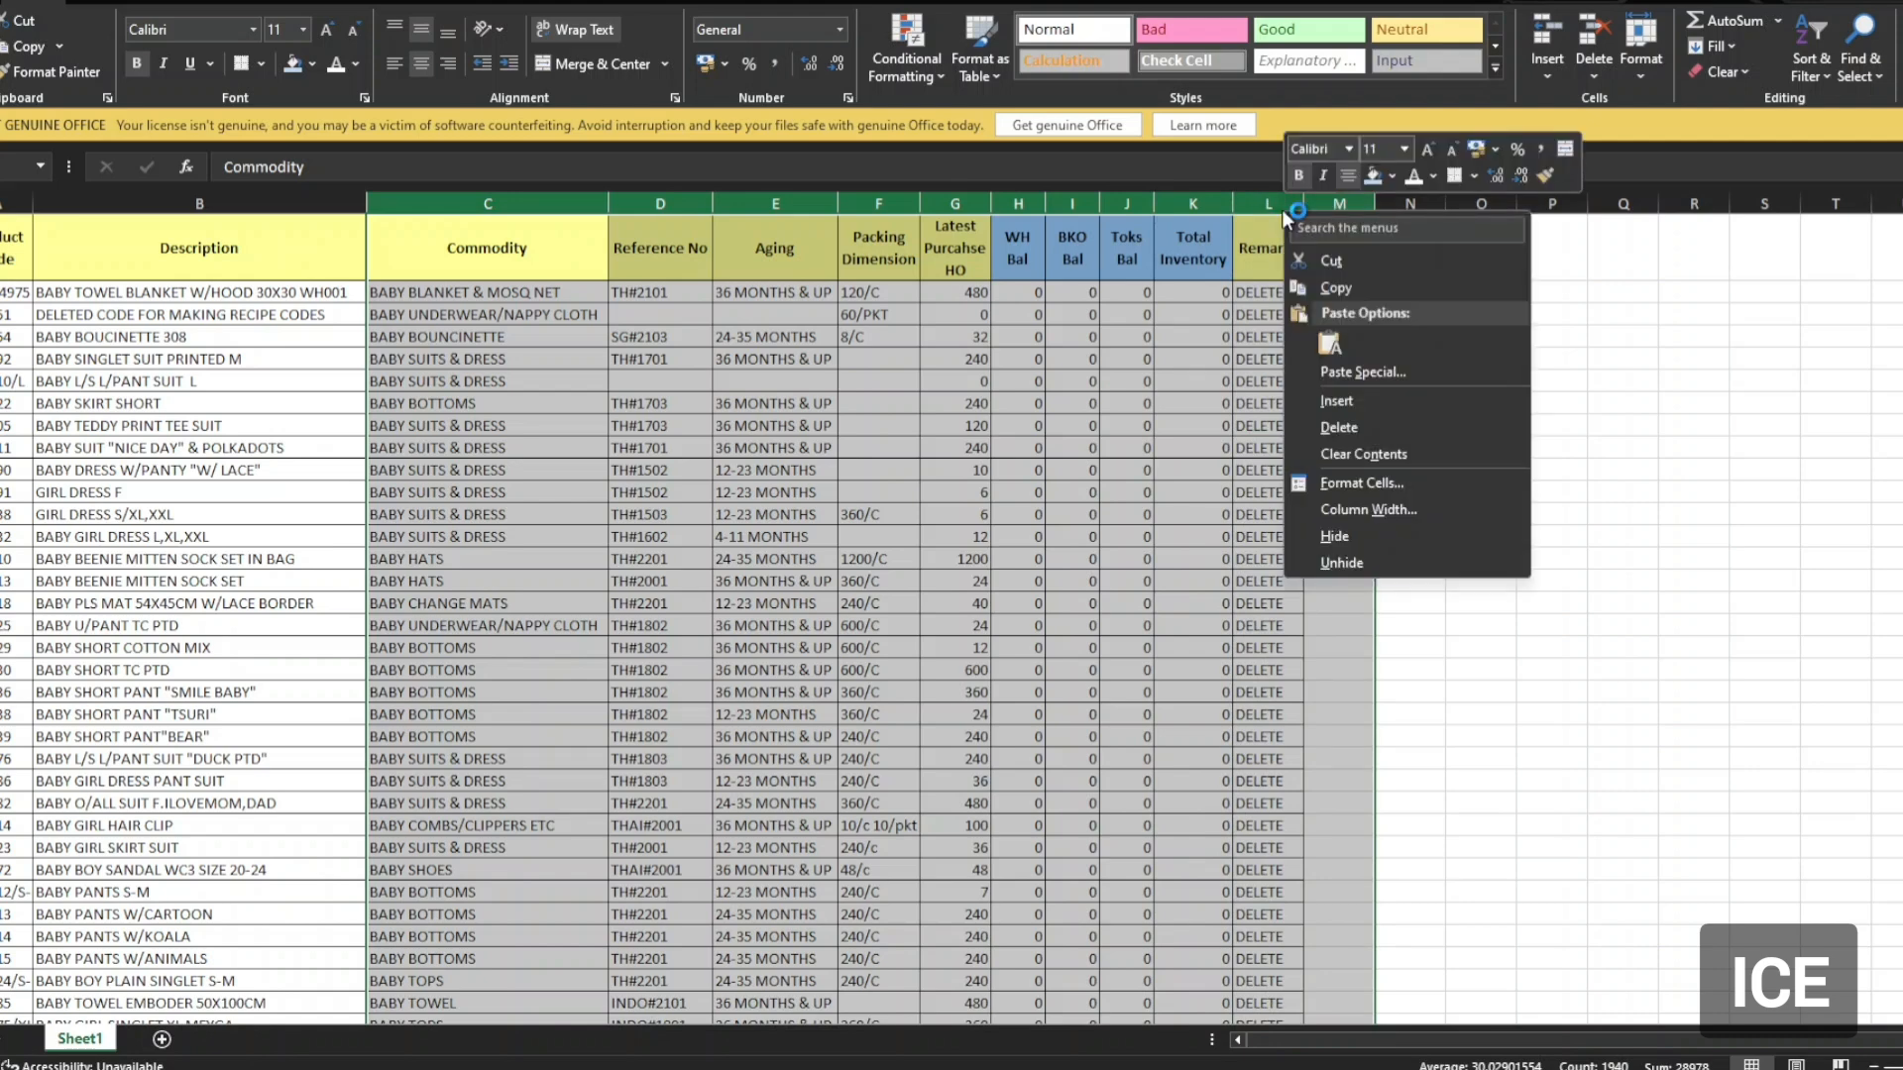
{"action": "key", "text": "d"}
{"action": "left_click", "coordinate": [1224, 380]}
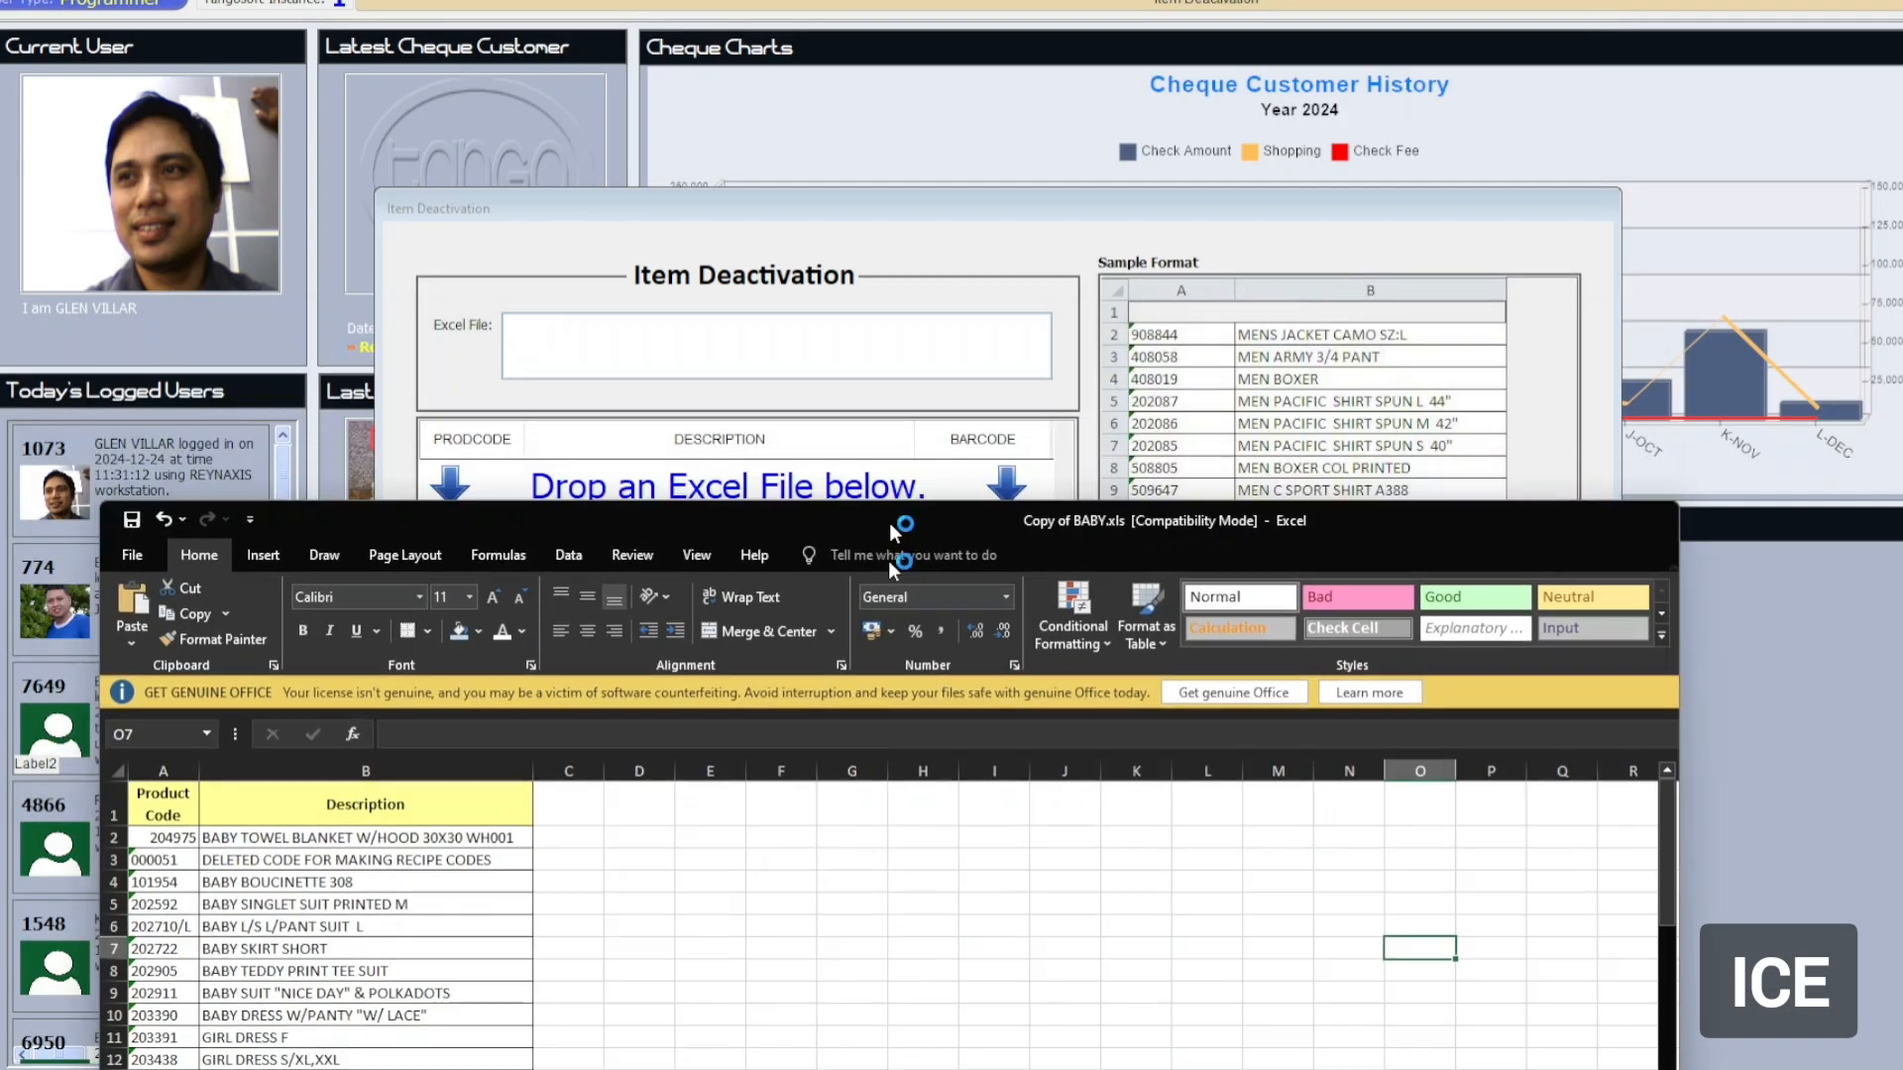
Compare with the sample format and delete the header row so the list starts at 204975.
{"action": "left_click_drag", "start_coordinate": [890, 527], "coordinate": [1128, 814]}
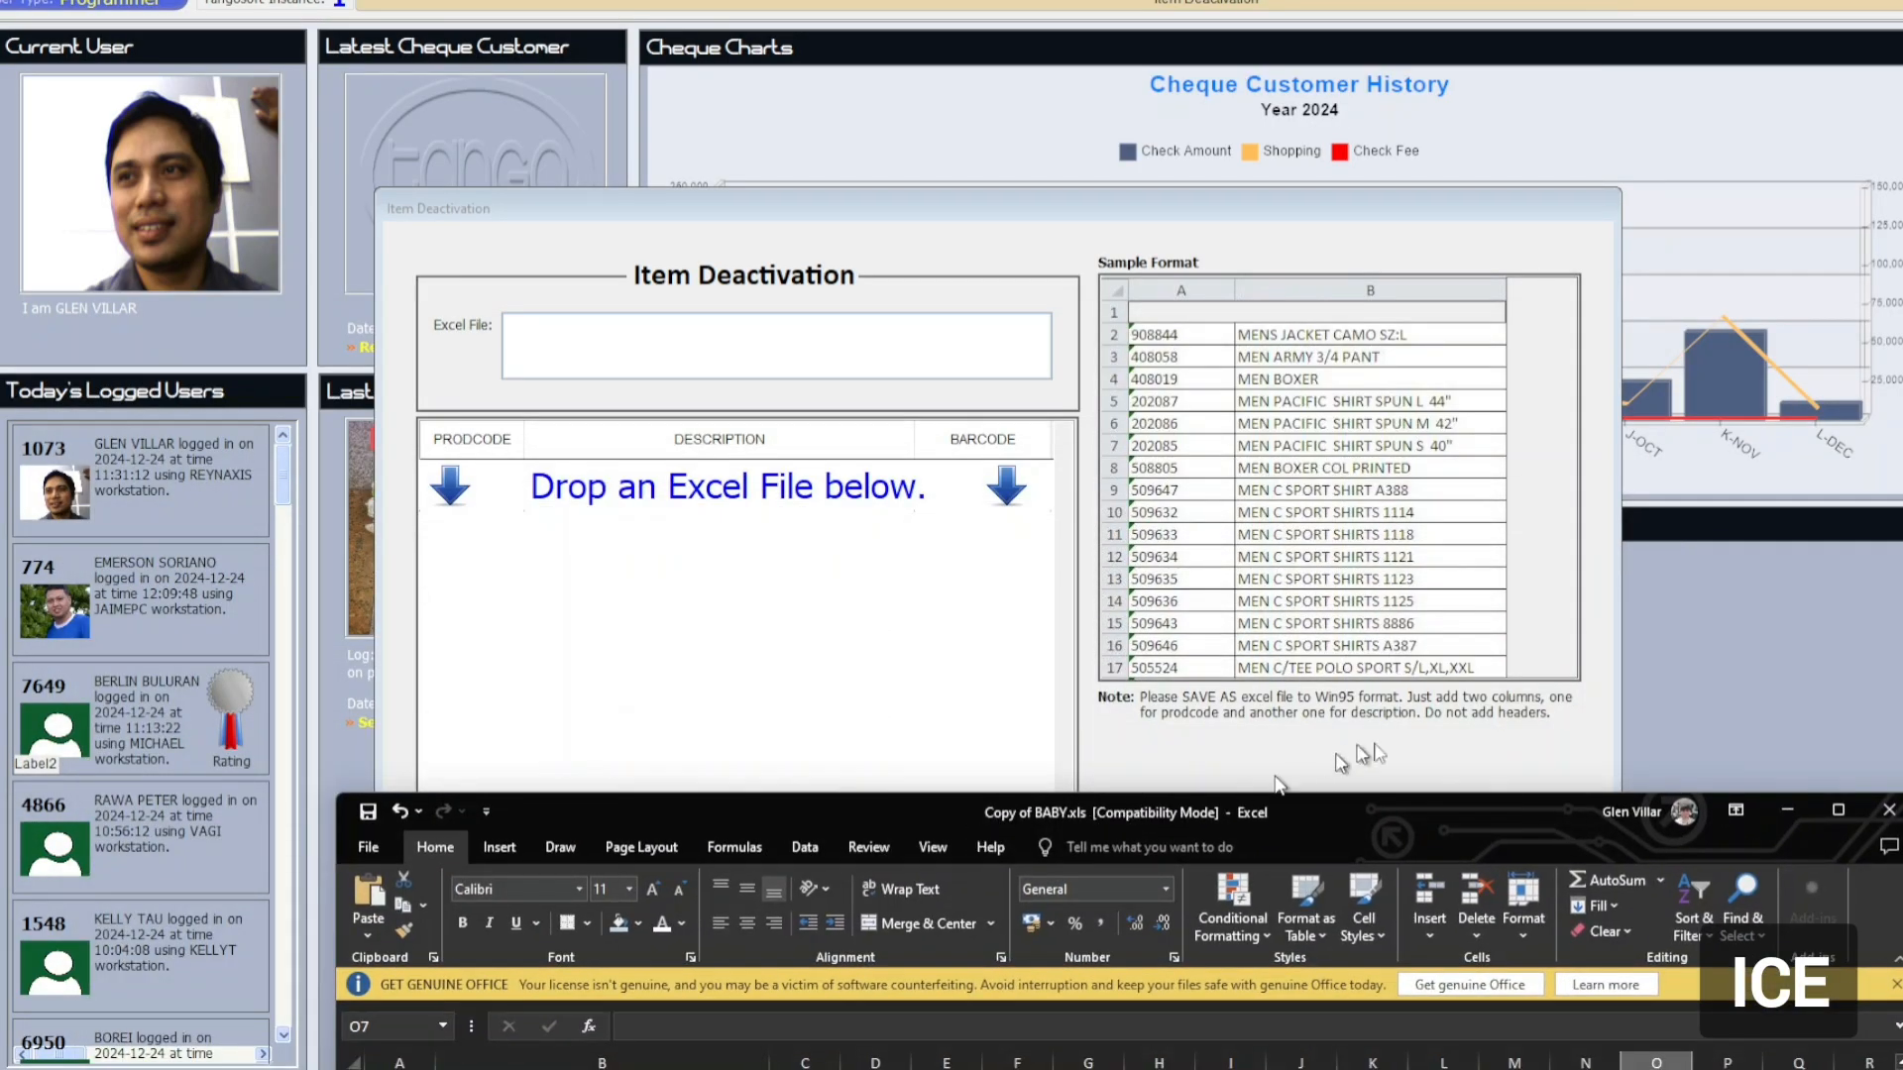
{"action": "left_click_drag", "start_coordinate": [1397, 819], "coordinate": [1229, 194]}
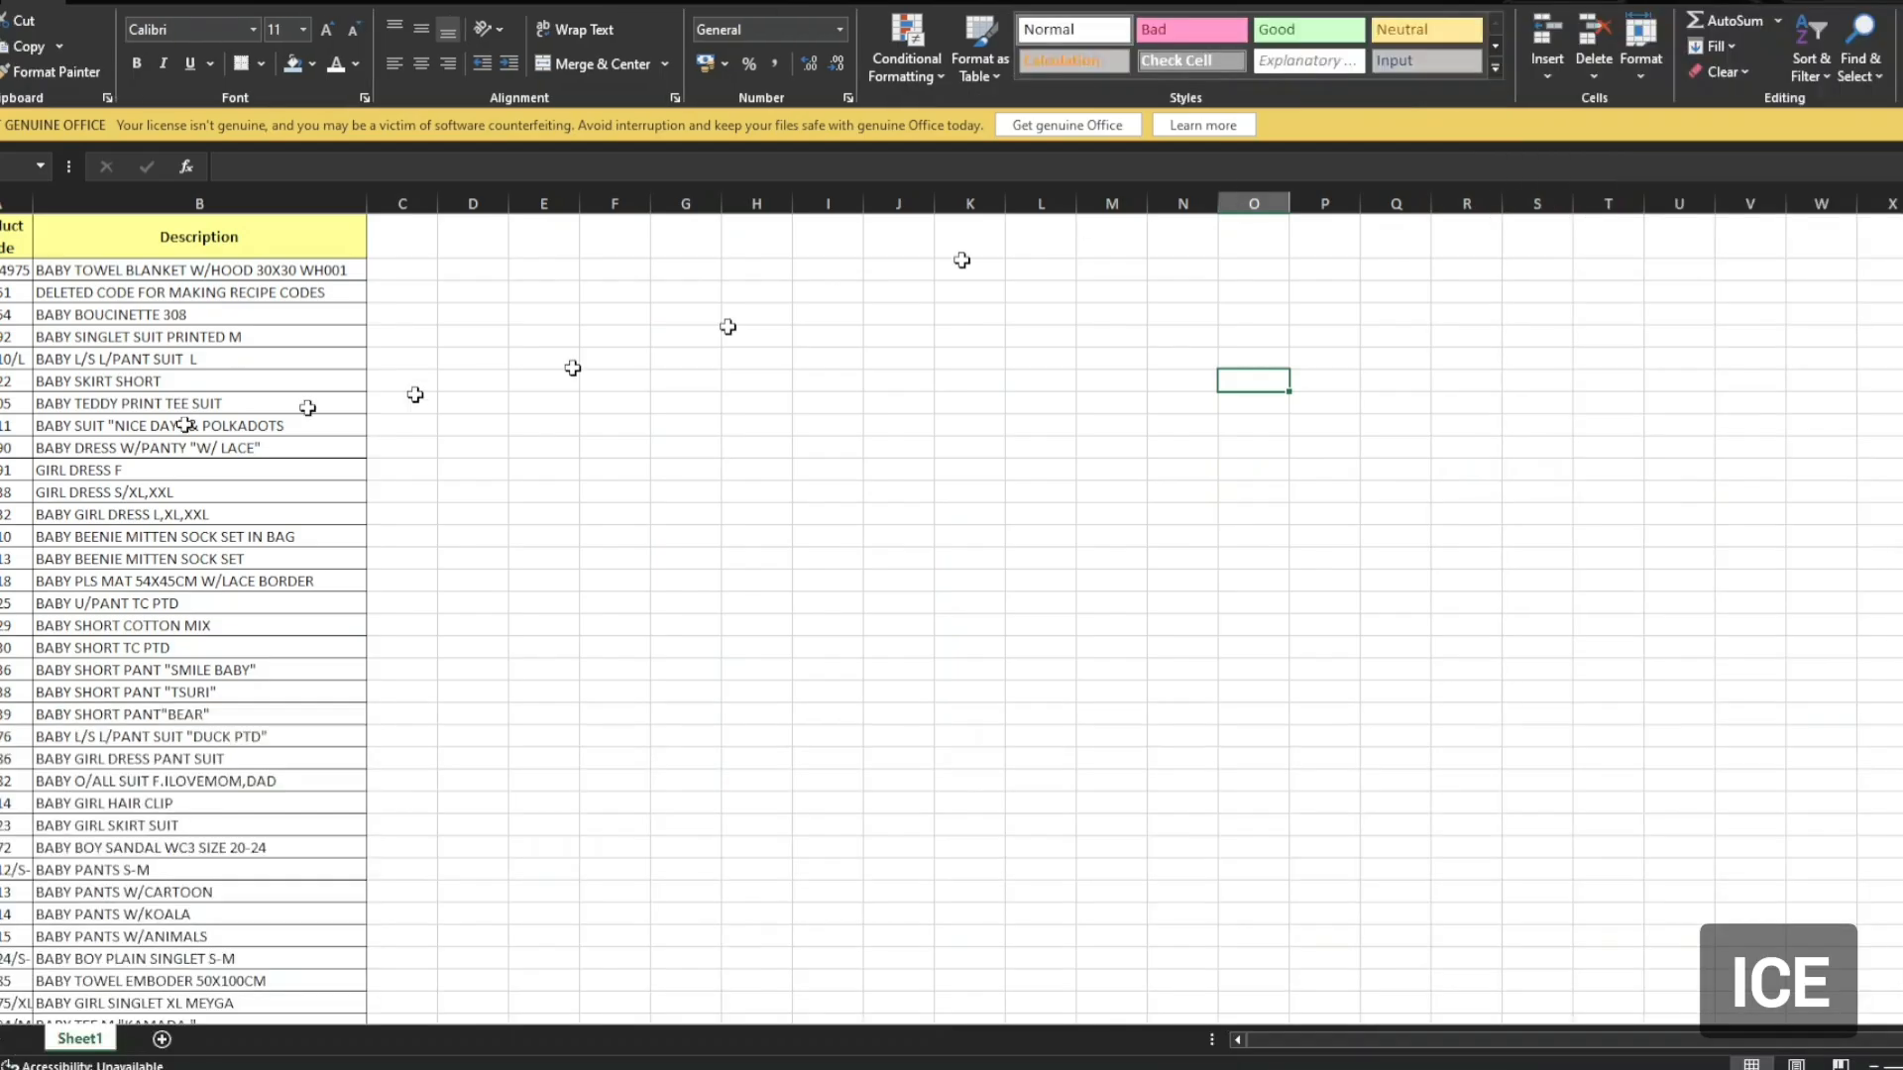
{"action": "right_click", "coordinate": [0, 230]}
{"action": "left_click", "coordinate": [10, 449]}
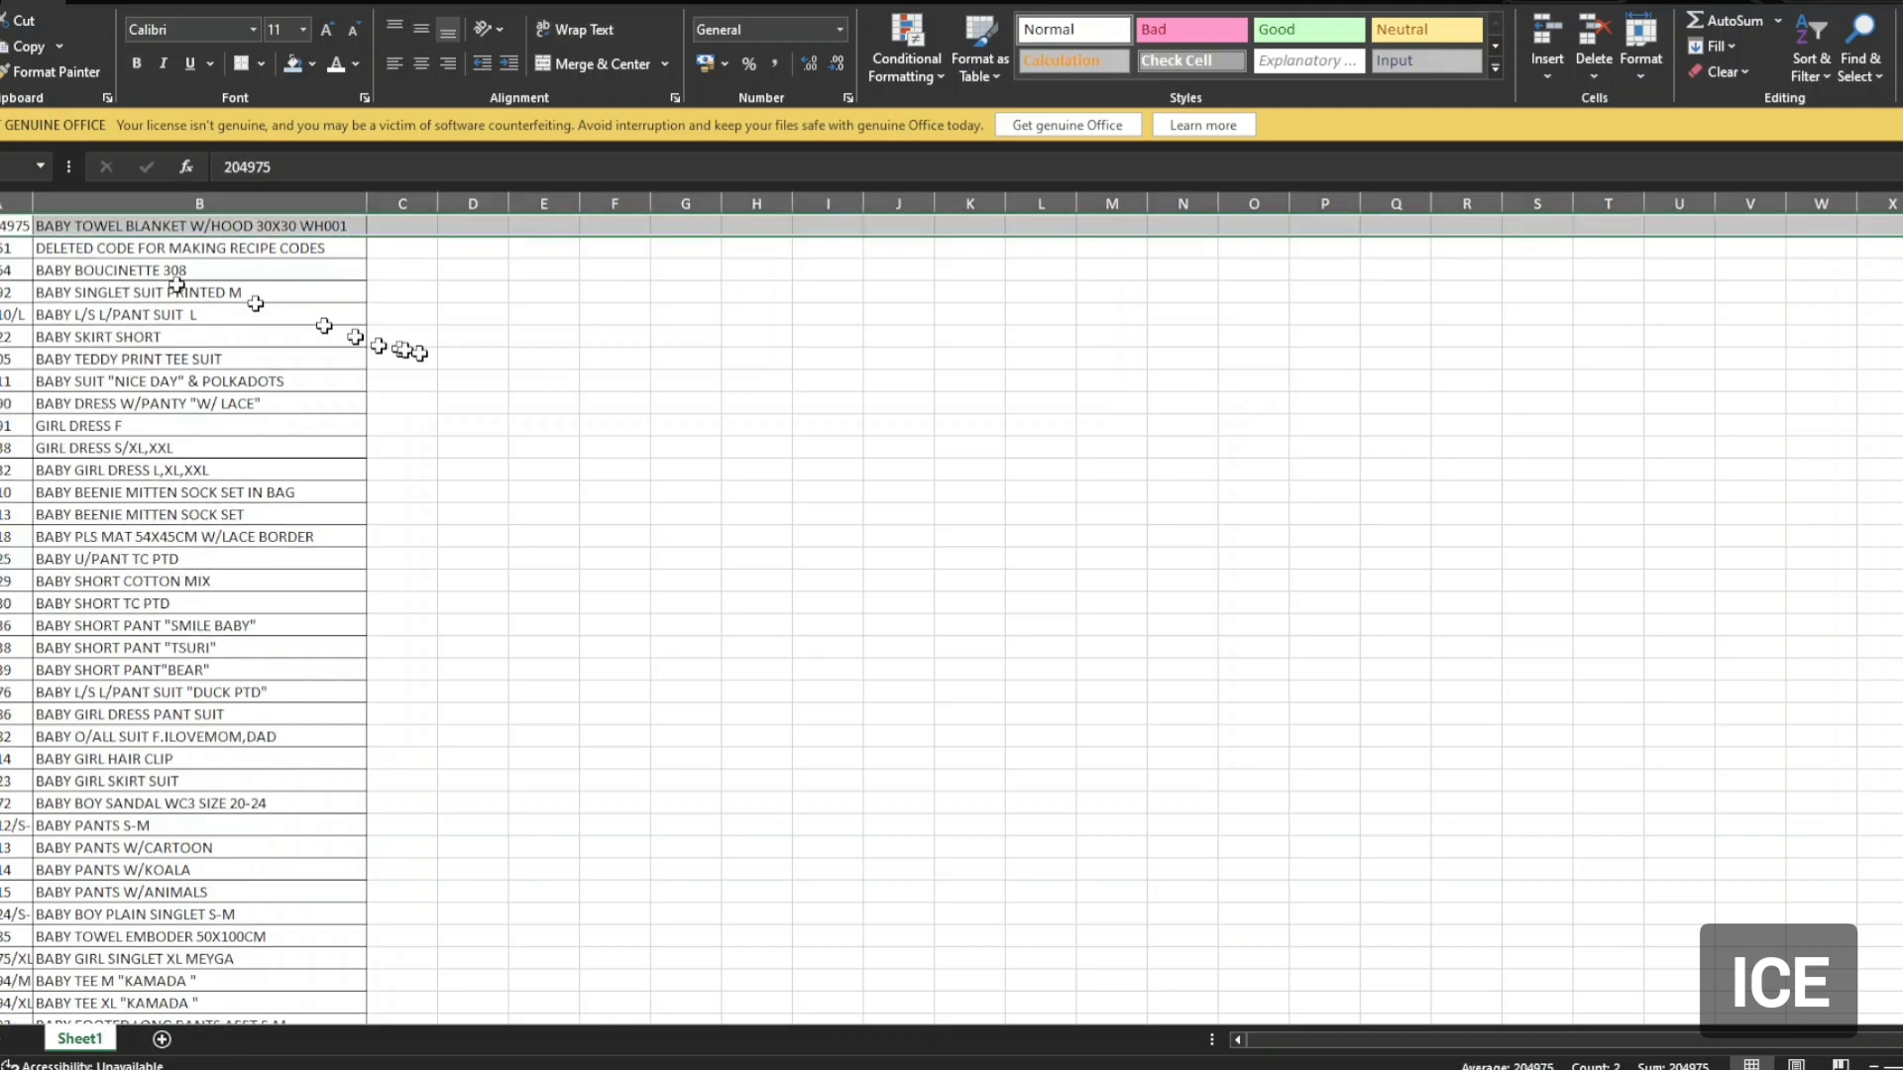
{"action": "left_click", "coordinate": [419, 354]}
{"action": "scroll", "coordinate": [85, 314], "scroll_direction": "down", "scroll_amount": 1}
{"action": "scroll", "coordinate": [37, 255], "scroll_direction": "up", "scroll_amount": 1}
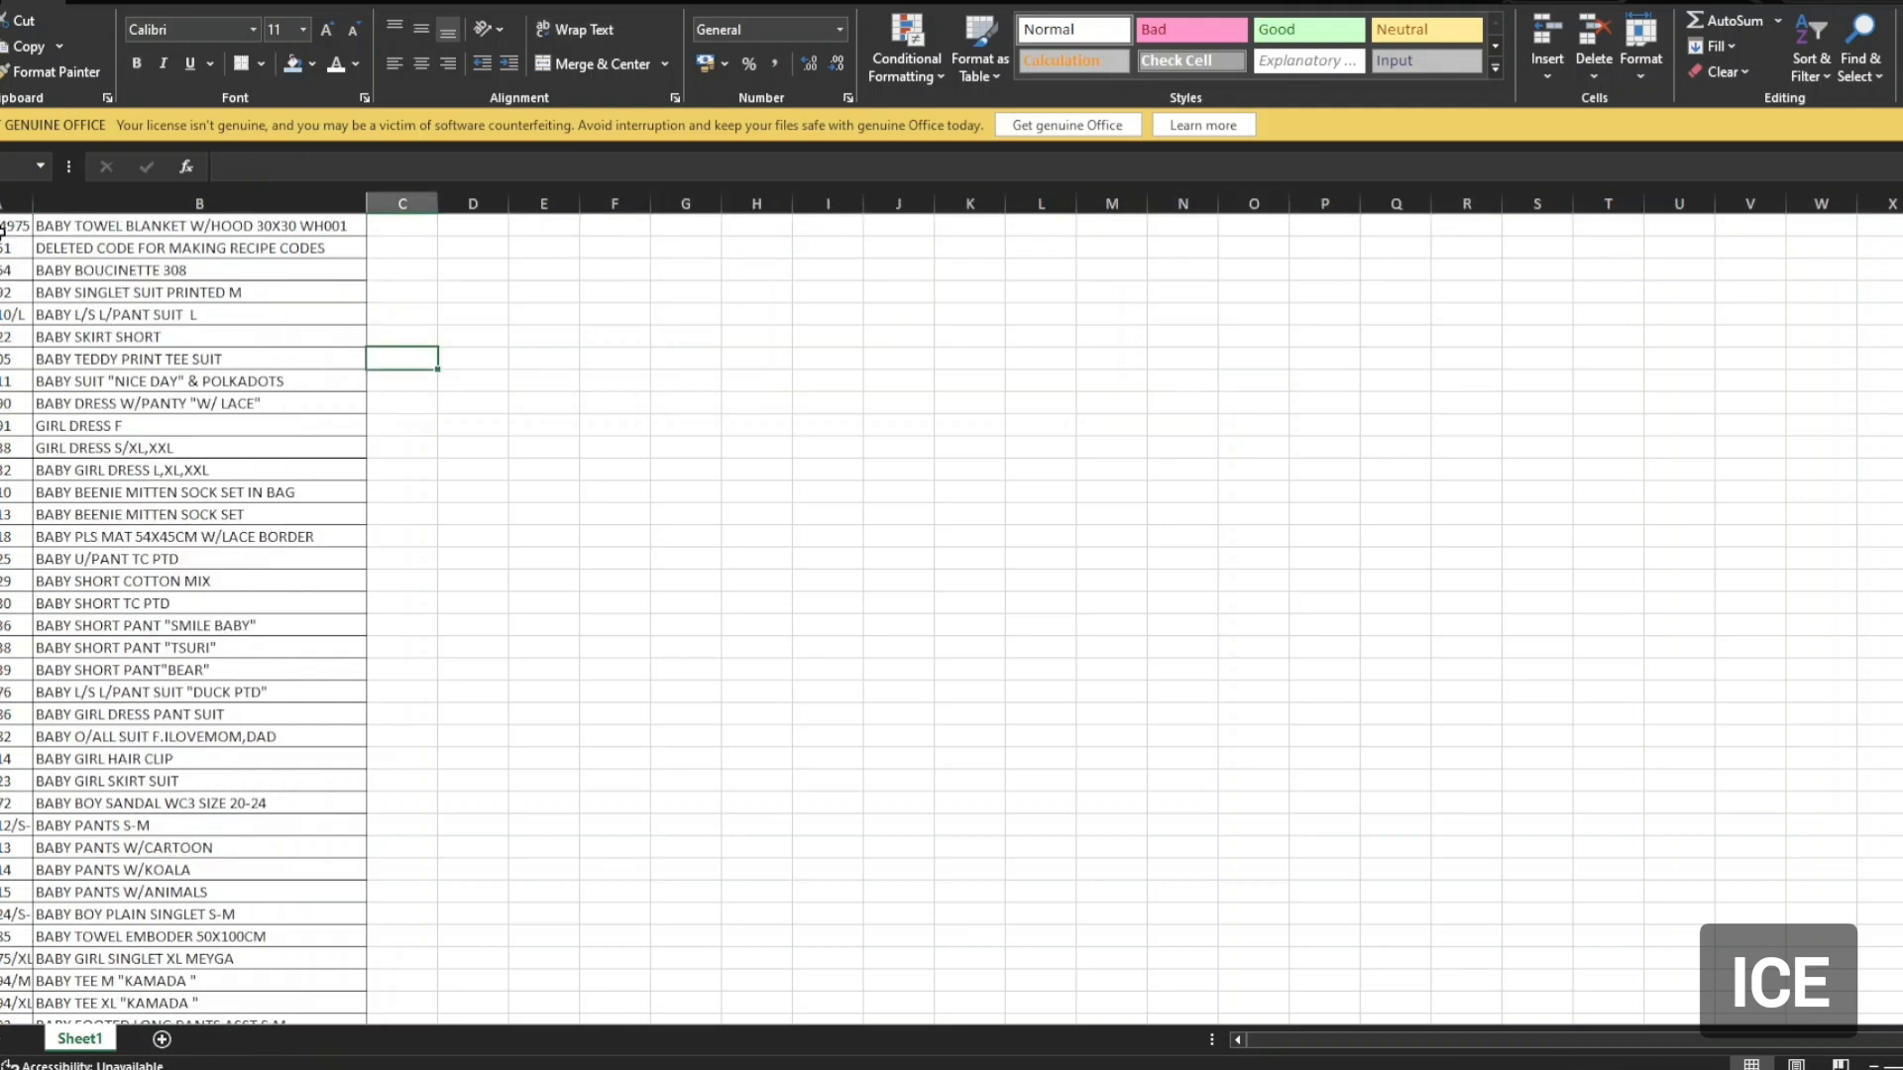
{"action": "left_click", "coordinate": [3, 205]}
Format the product code column A as Text.
{"action": "right_click", "coordinate": [3, 205]}
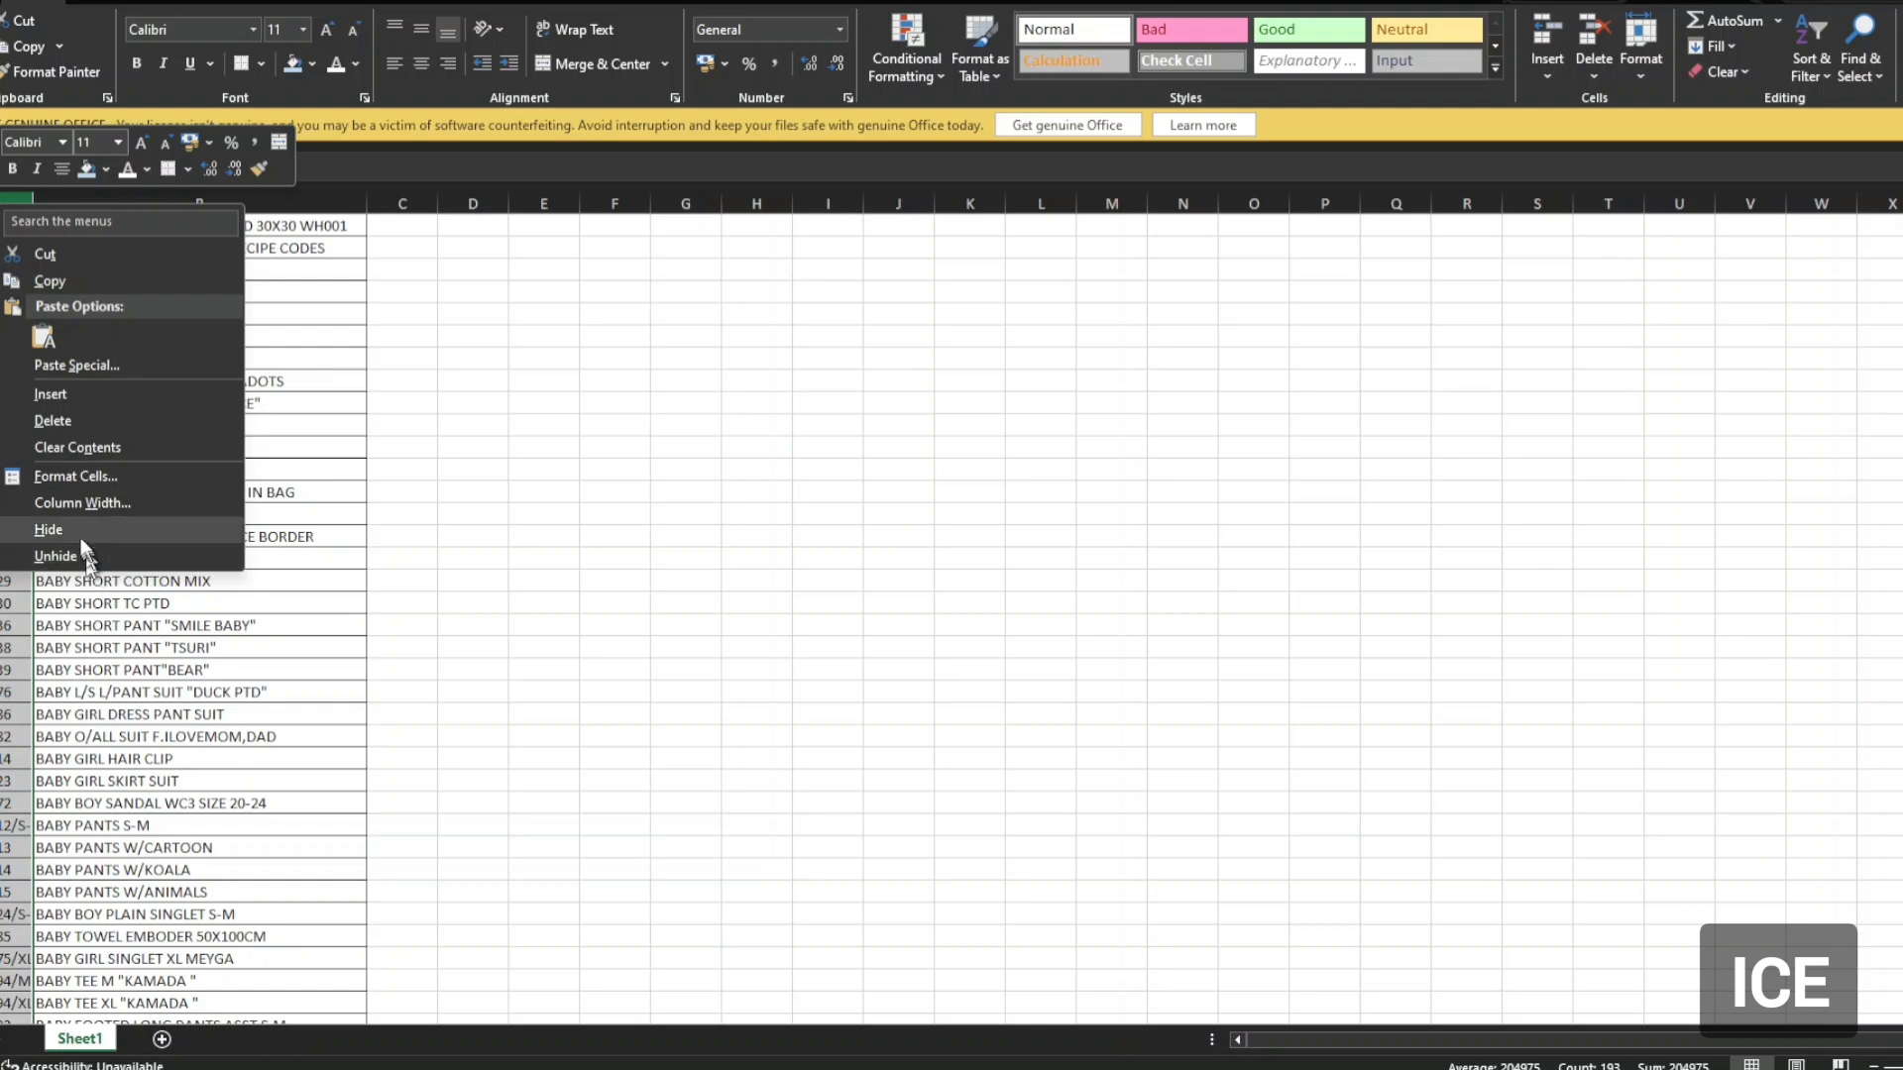
{"action": "left_click", "coordinate": [86, 488]}
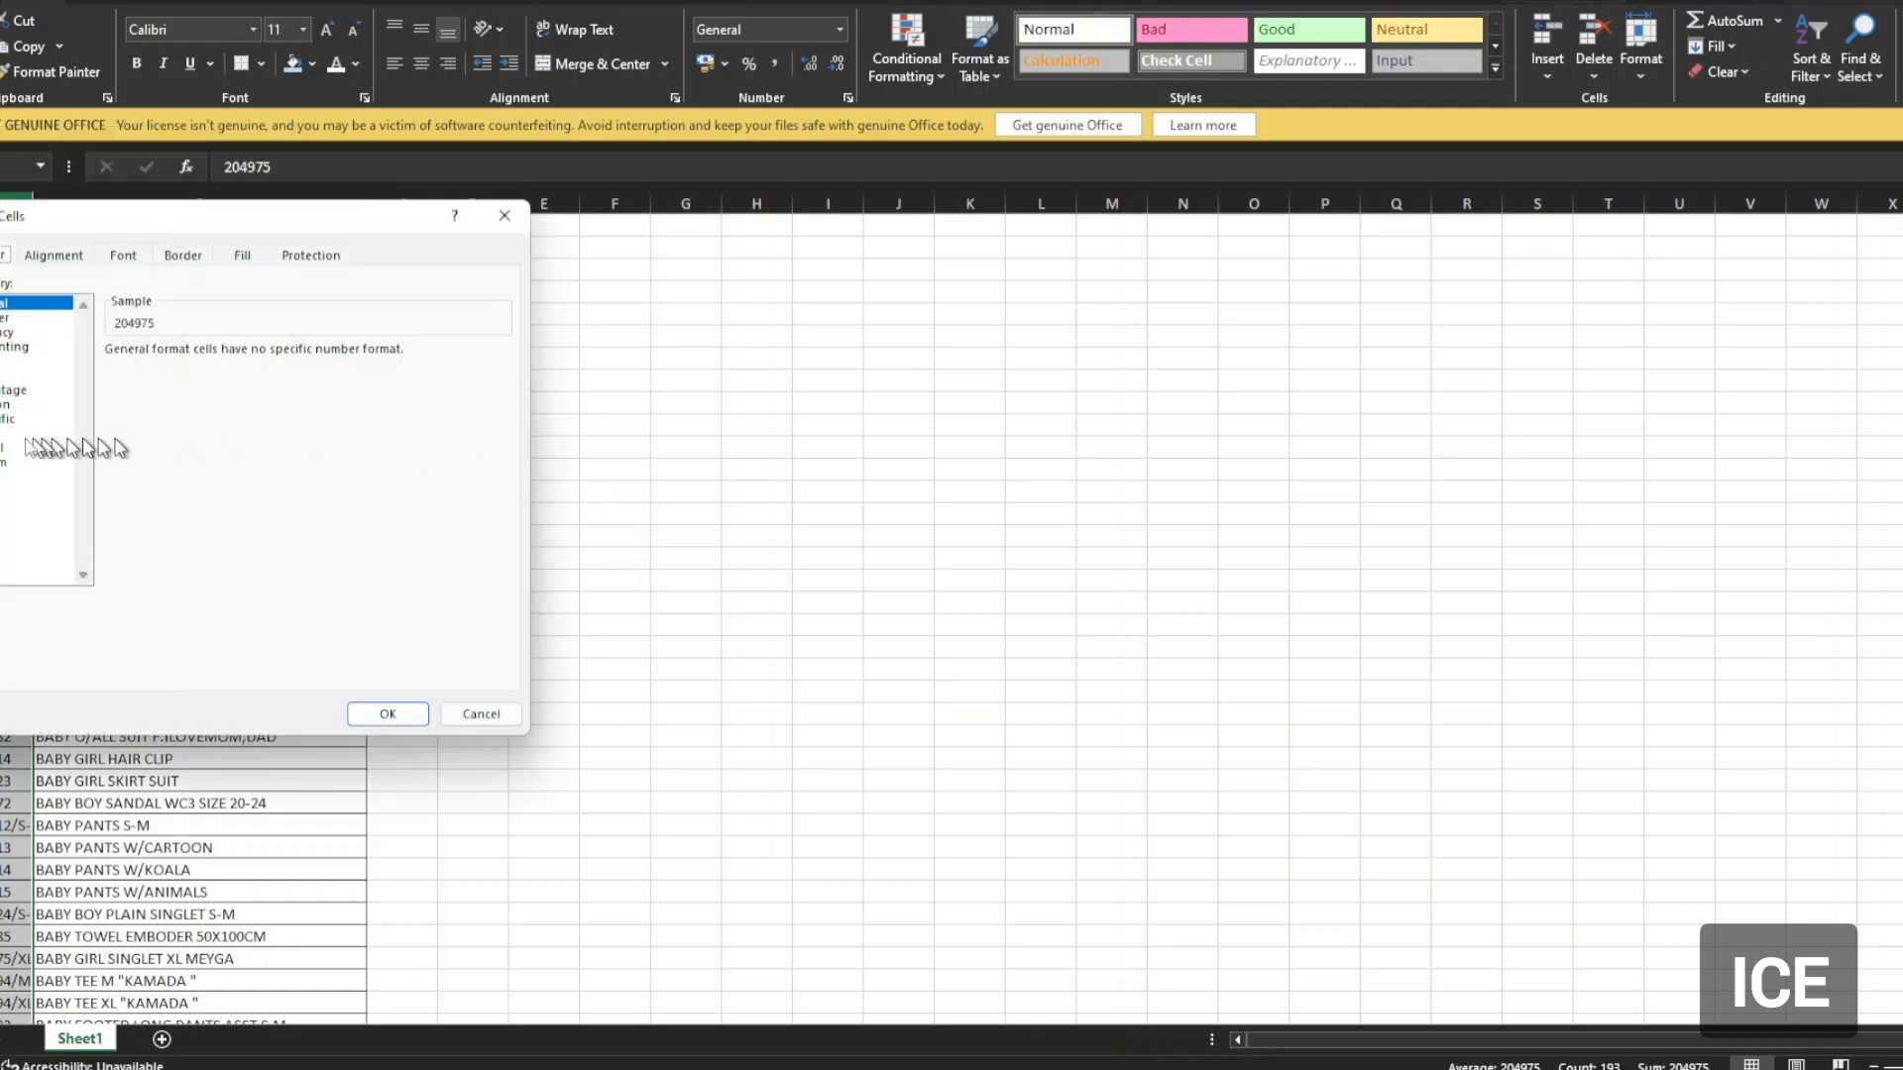
{"action": "left_click", "coordinate": [40, 433]}
{"action": "left_click", "coordinate": [383, 713]}
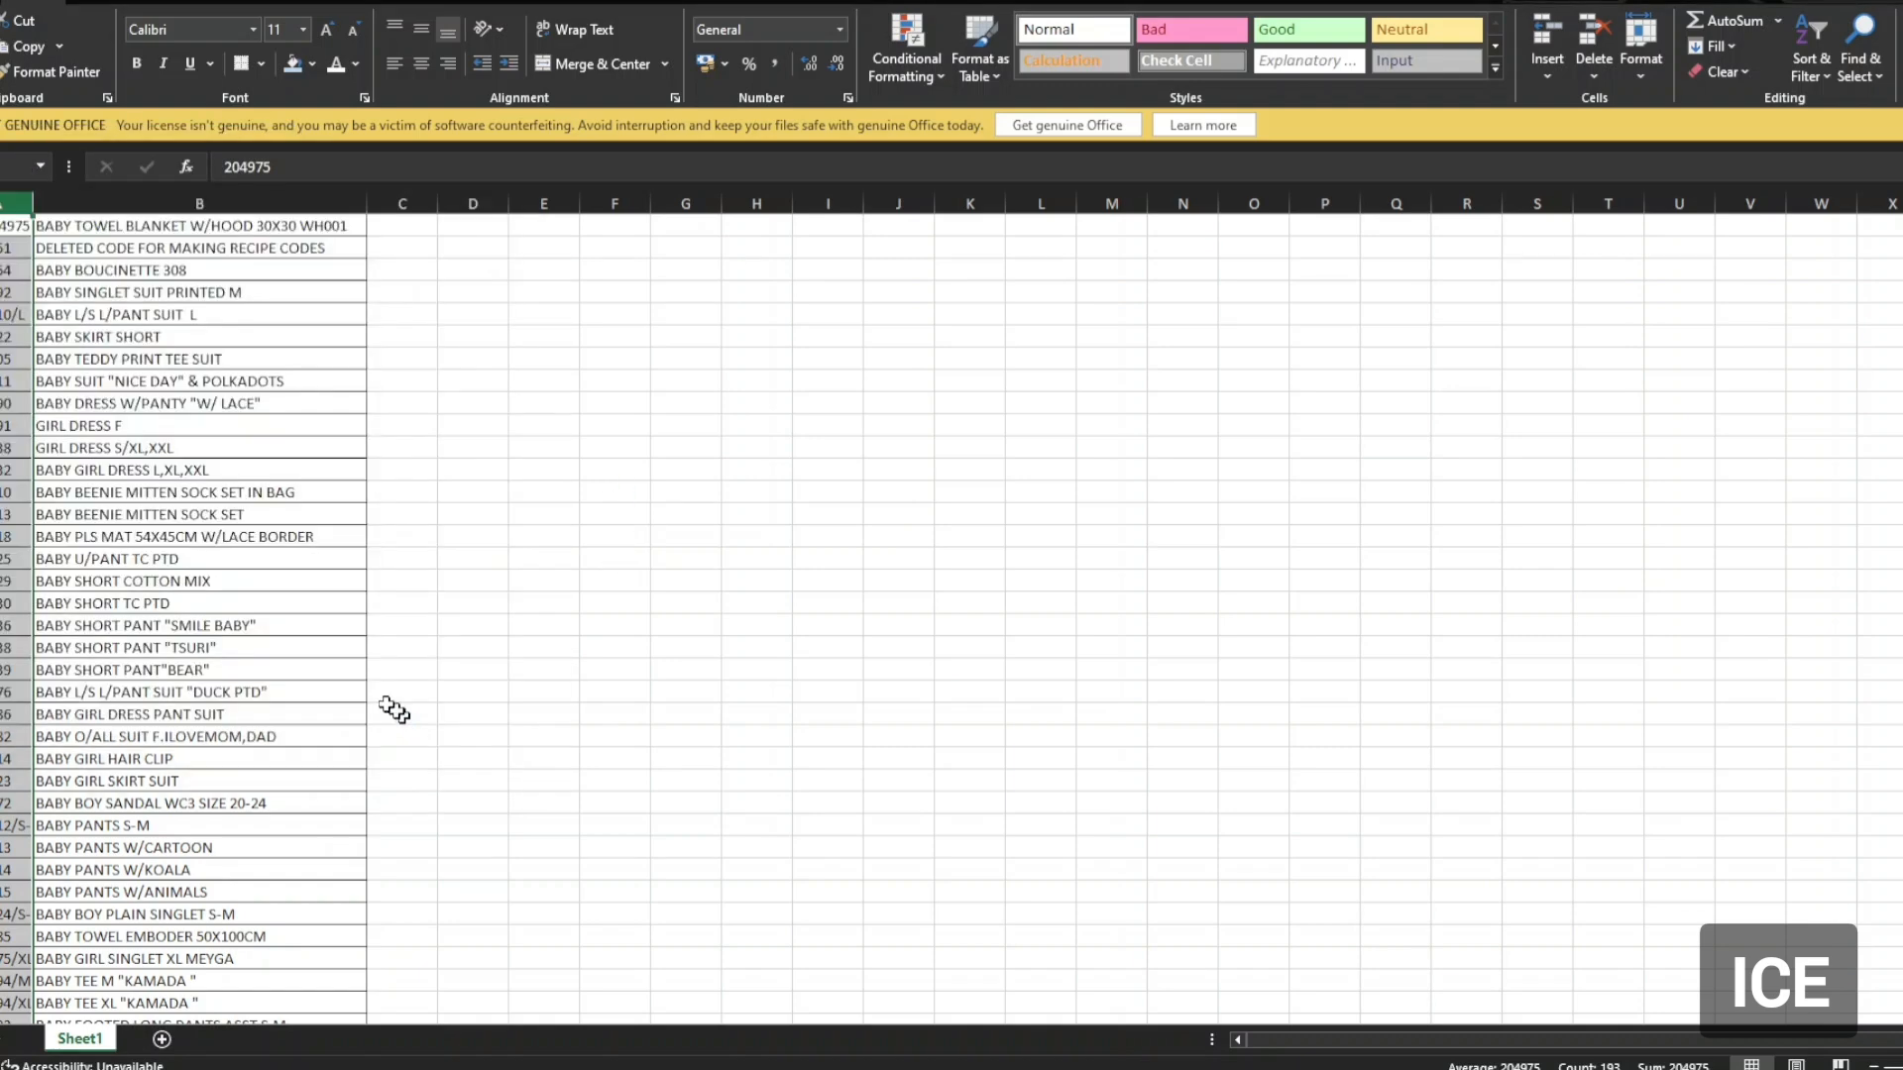
{"action": "left_click", "coordinate": [15, 270]}
Select the empty rows from below BABY CARRIER down to the last sheet row.
{"action": "scroll", "coordinate": [5, 855], "scroll_direction": "down", "scroll_amount": 20}
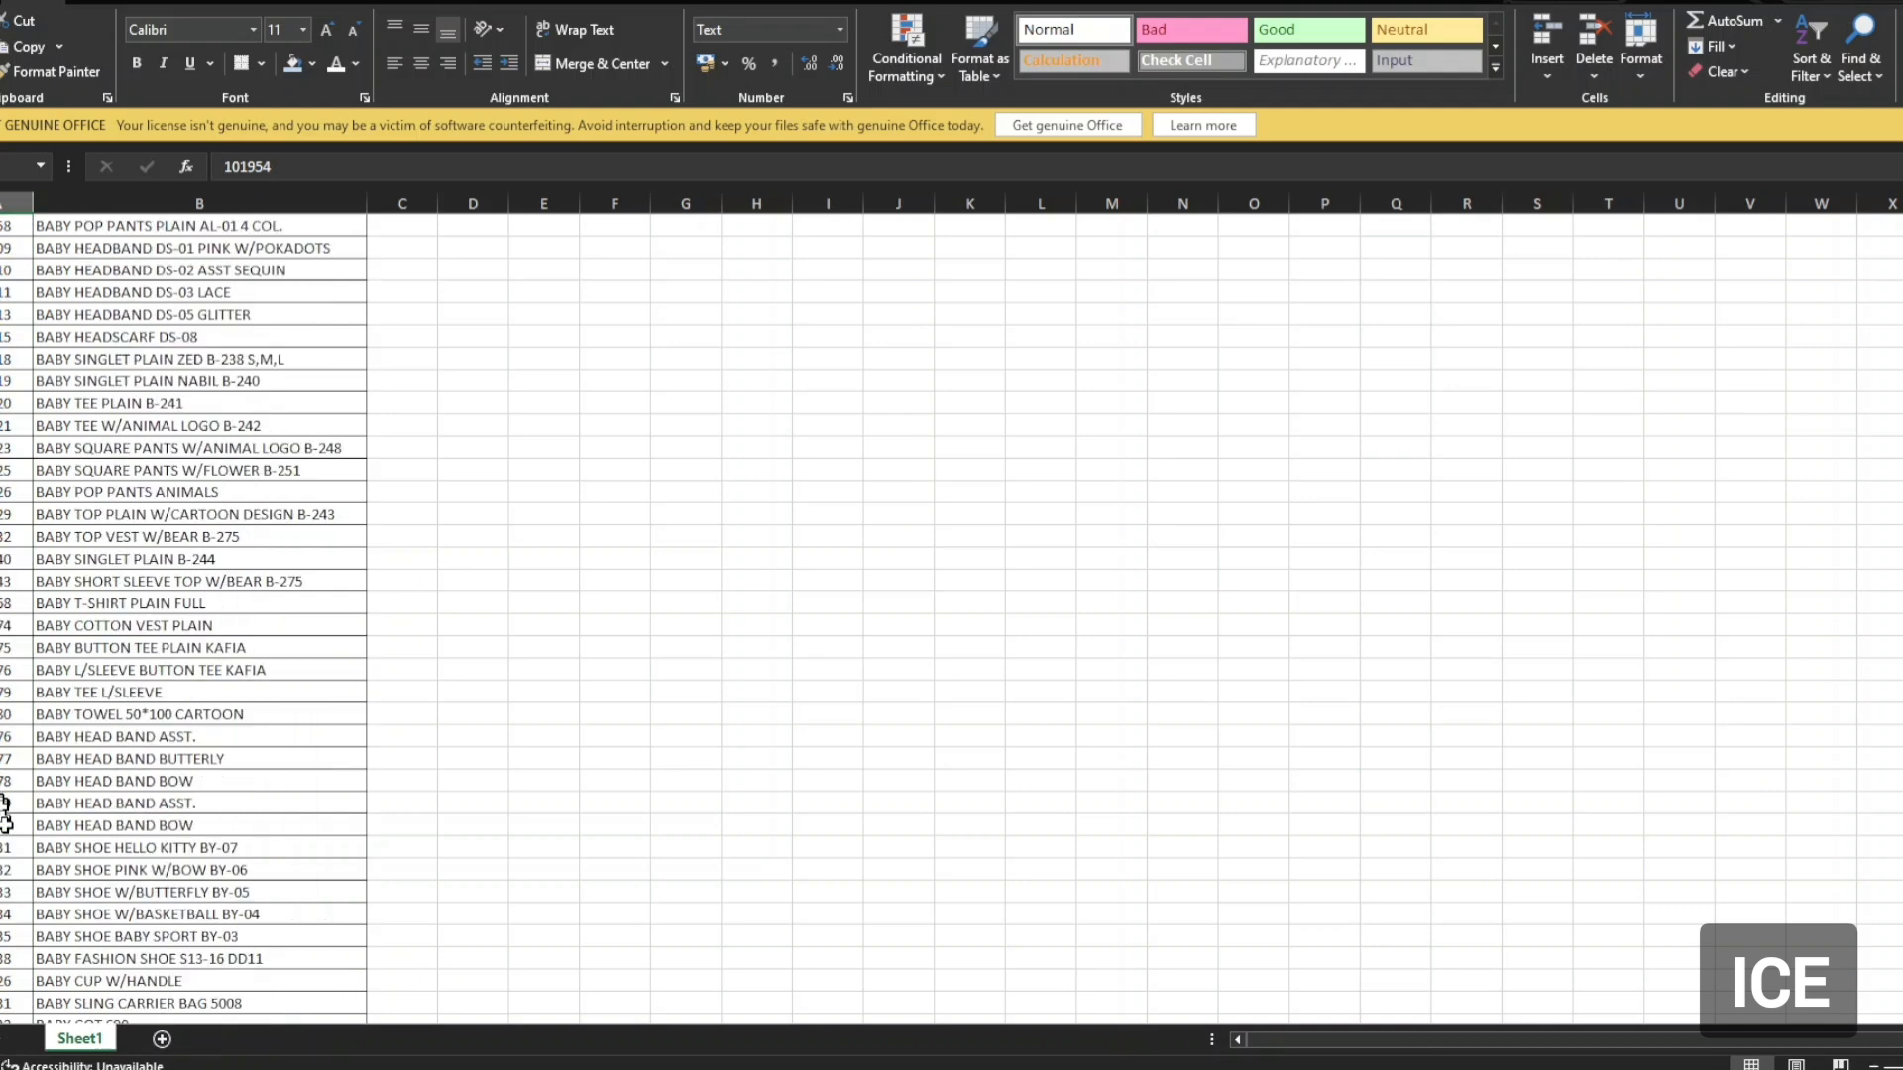
{"action": "scroll", "coordinate": [5, 854], "scroll_direction": "down", "scroll_amount": 10}
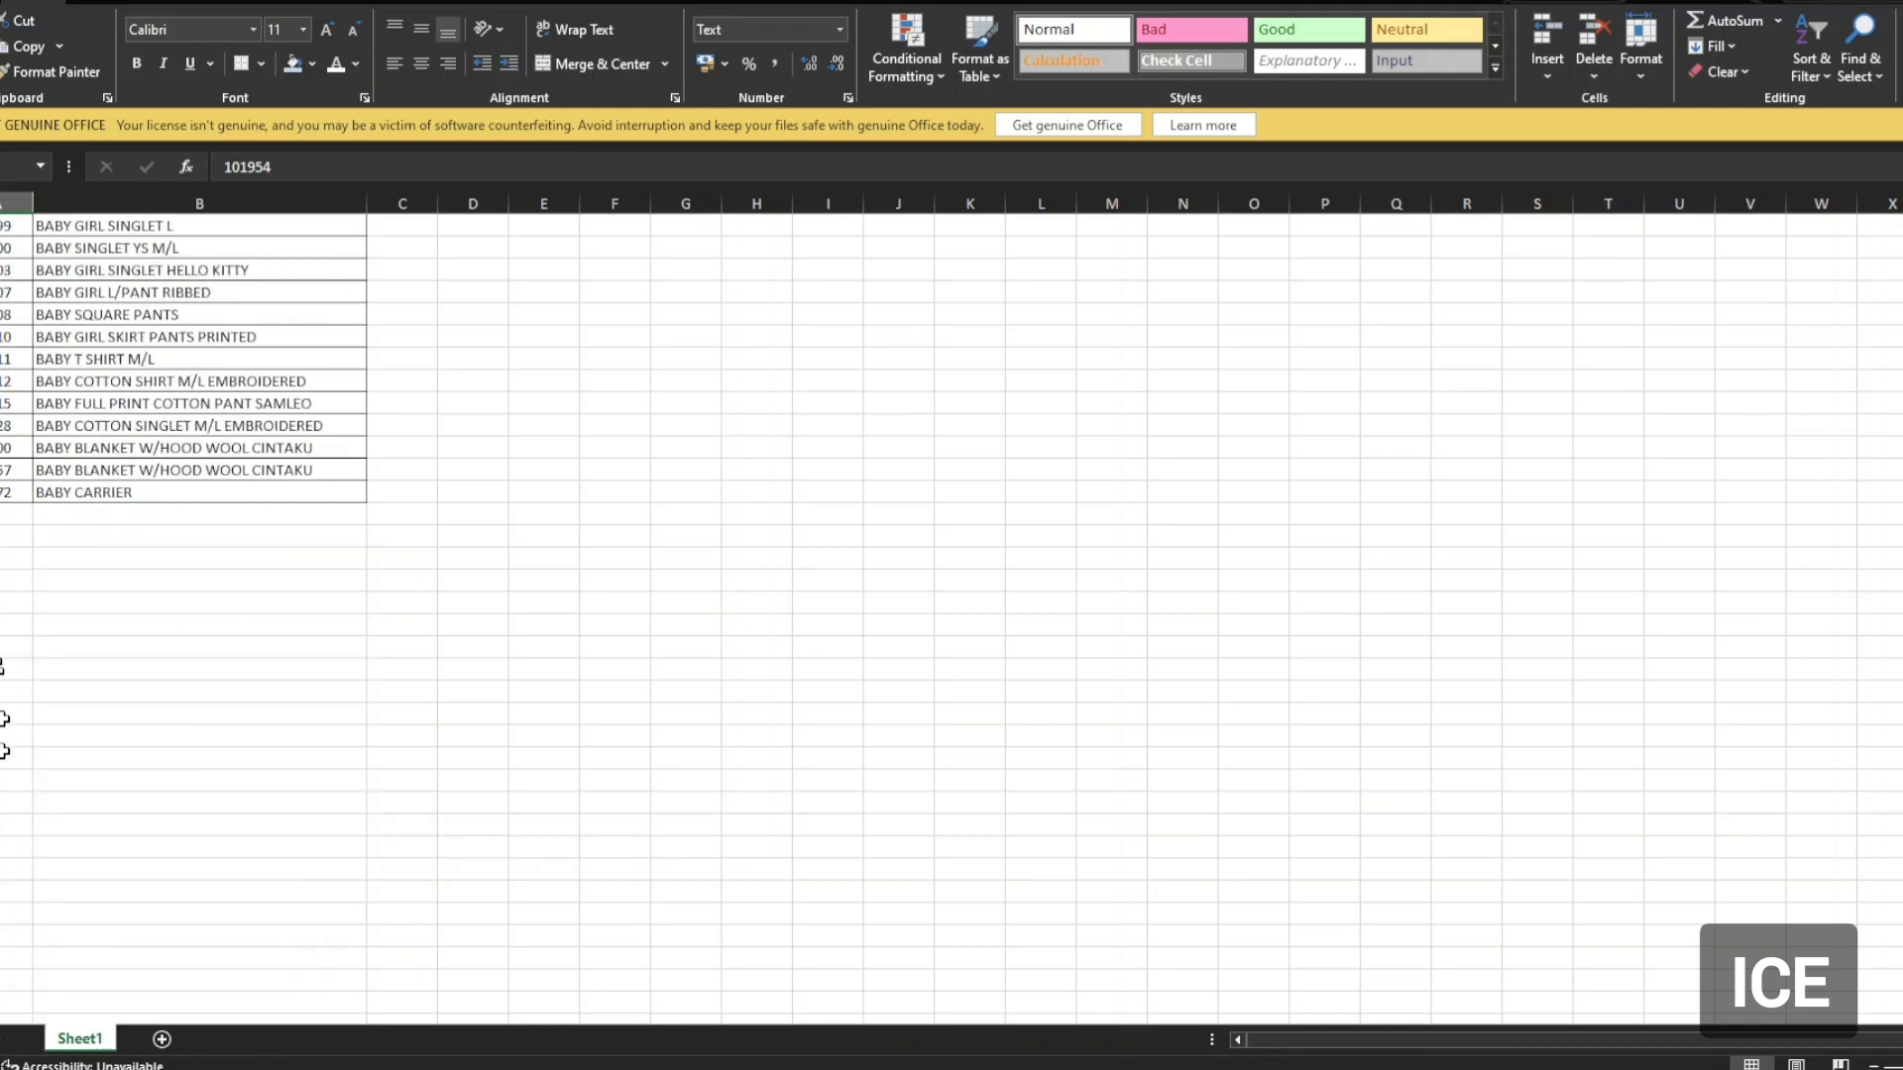
{"action": "left_click", "coordinate": [12, 512]}
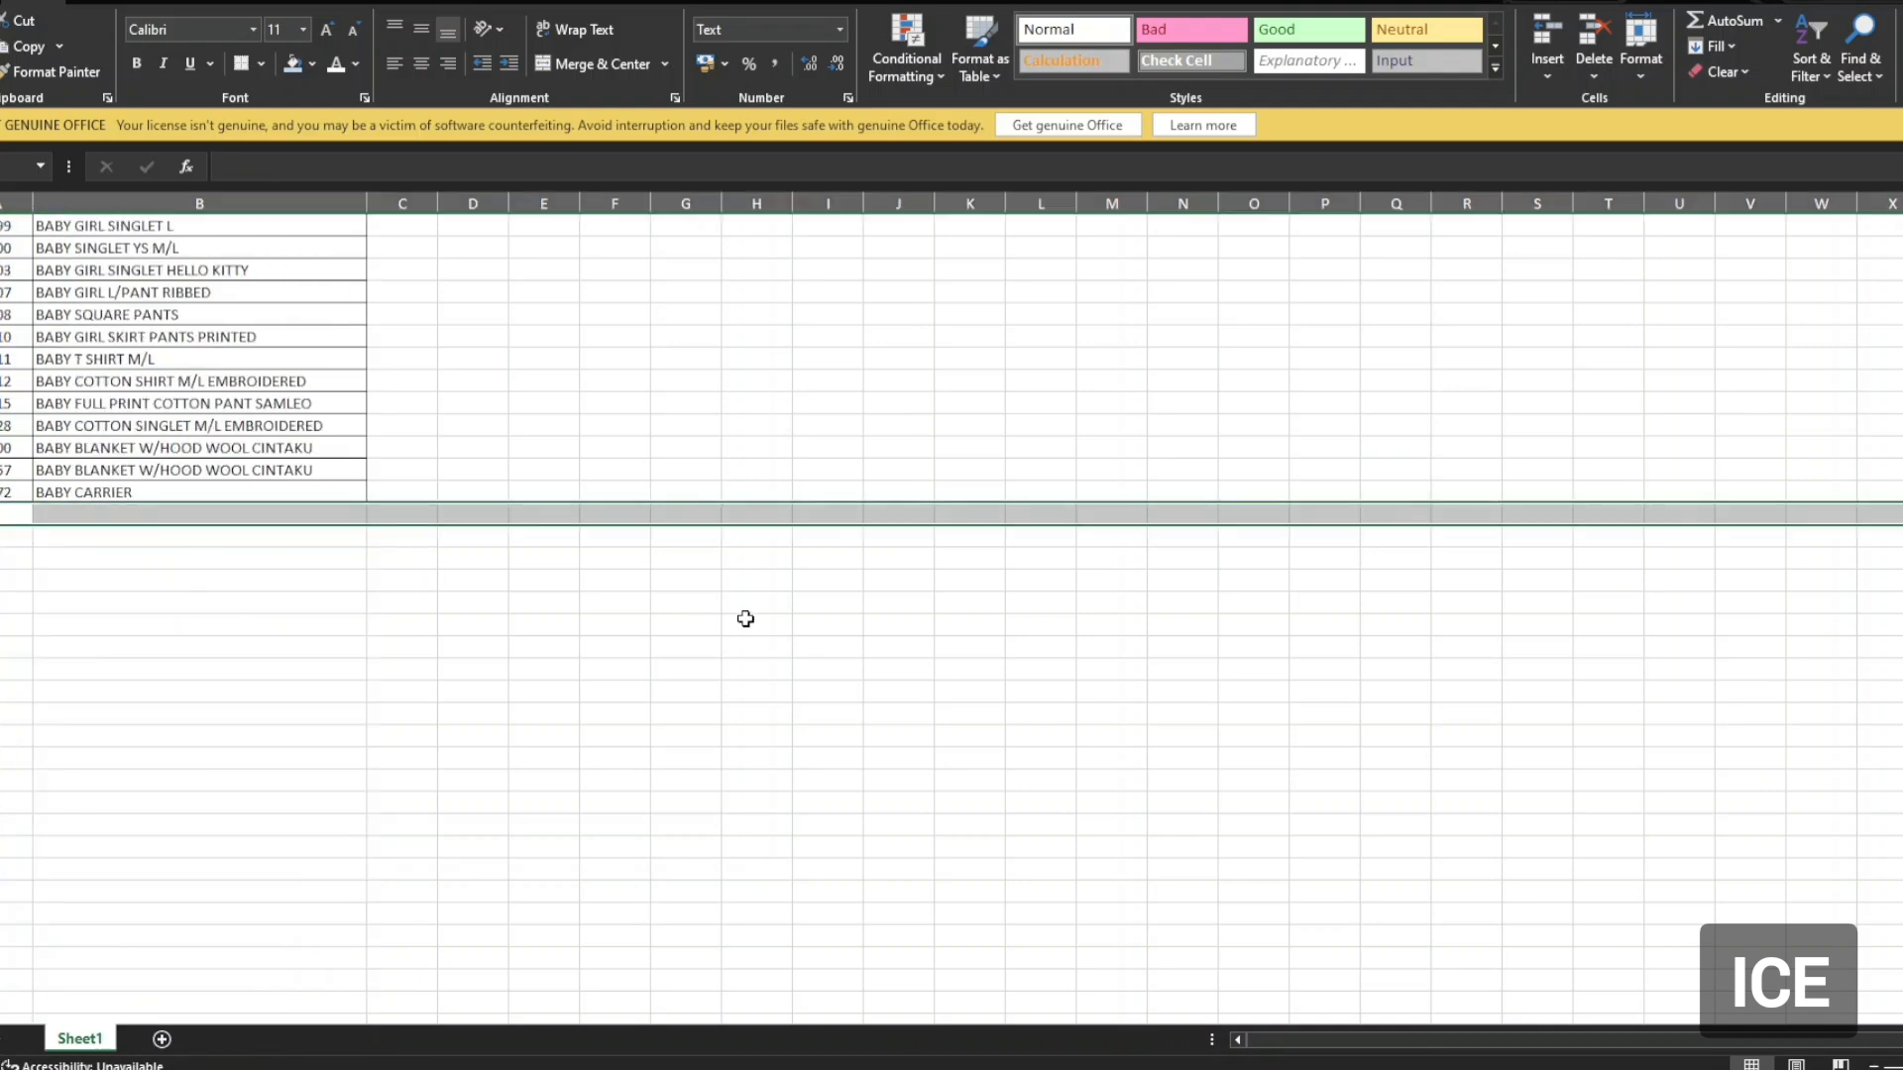
{"action": "key", "text": "ctrl+shift+End"}
{"action": "key", "text": "End"}
{"action": "key", "text": "ctrl+shift+Down"}
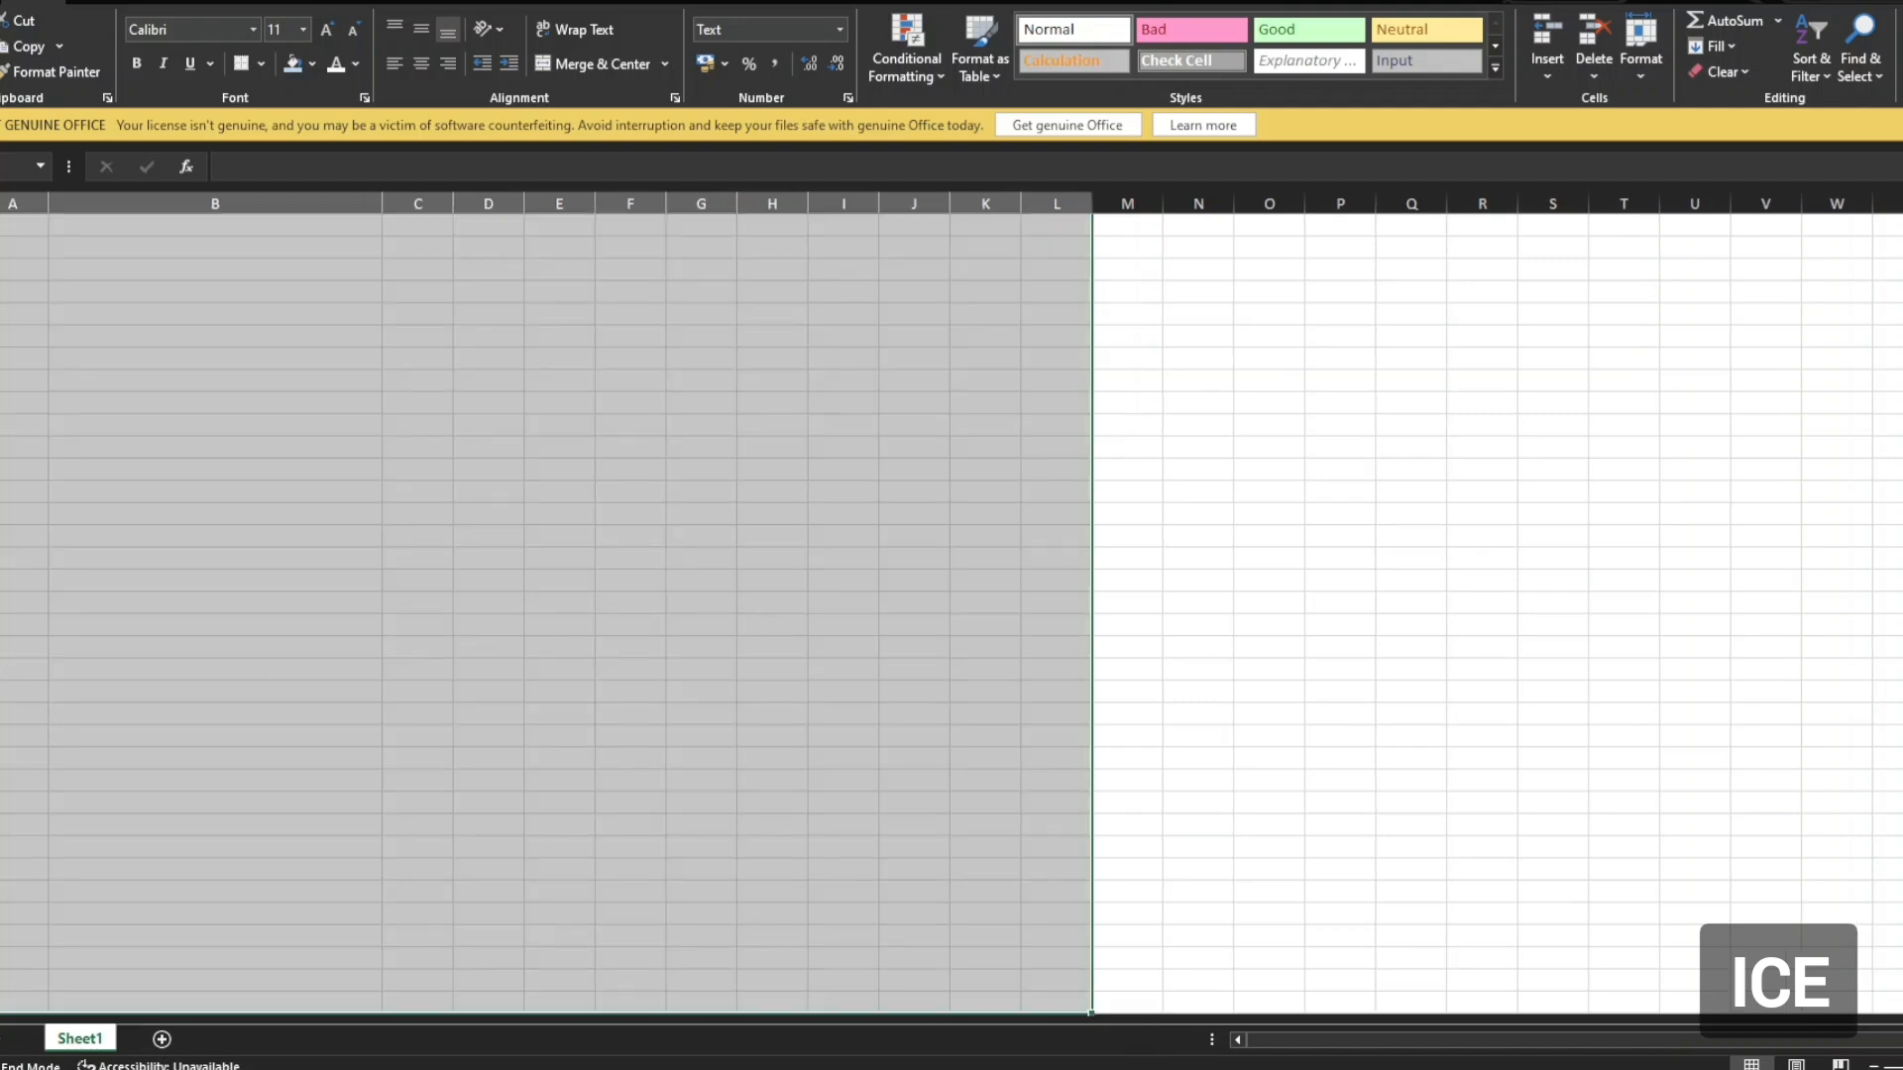
Delete the selected rows and return to the top of the sheet.
{"action": "right_click", "coordinate": [2, 669]}
{"action": "left_click", "coordinate": [699, 580]}
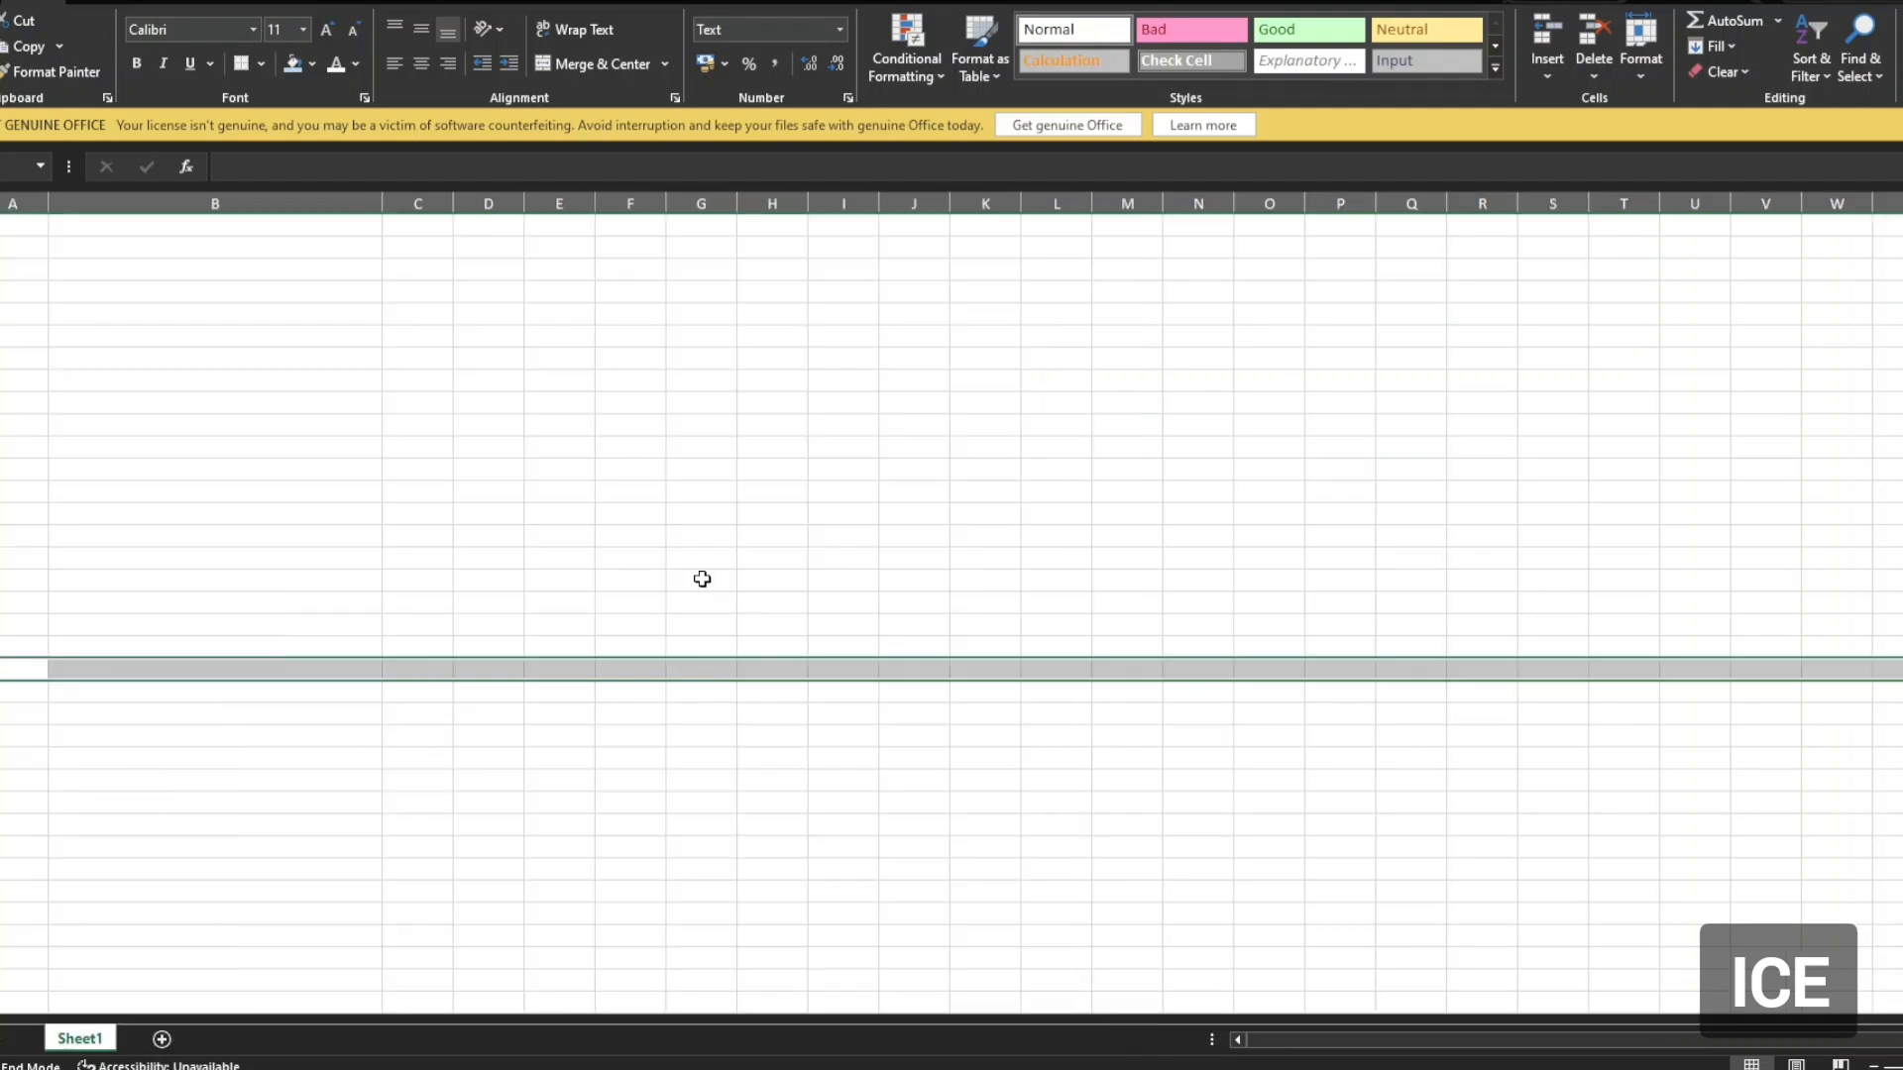
{"action": "key", "text": "ctrl+Home"}
{"action": "scroll", "coordinate": [360, 701], "scroll_direction": "down", "scroll_amount": 15}
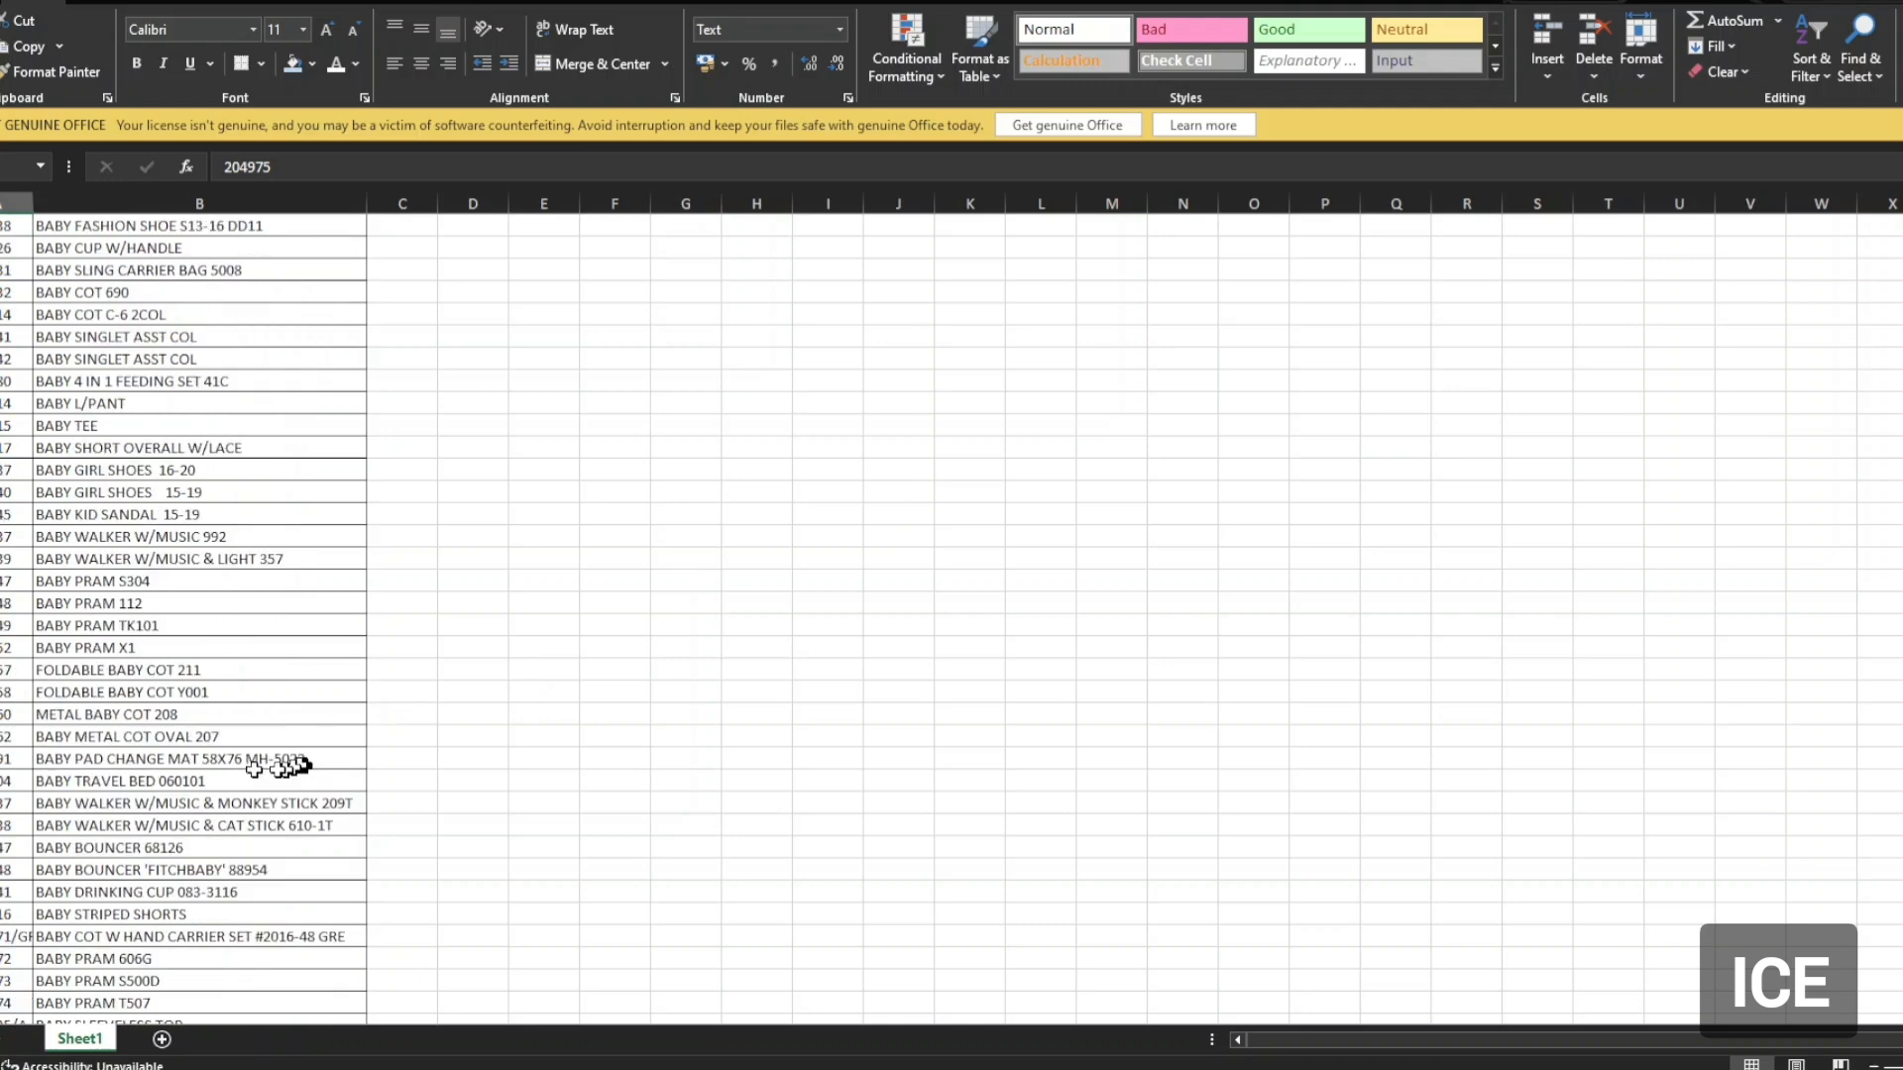
{"action": "scroll", "coordinate": [219, 770], "scroll_direction": "down", "scroll_amount": 12}
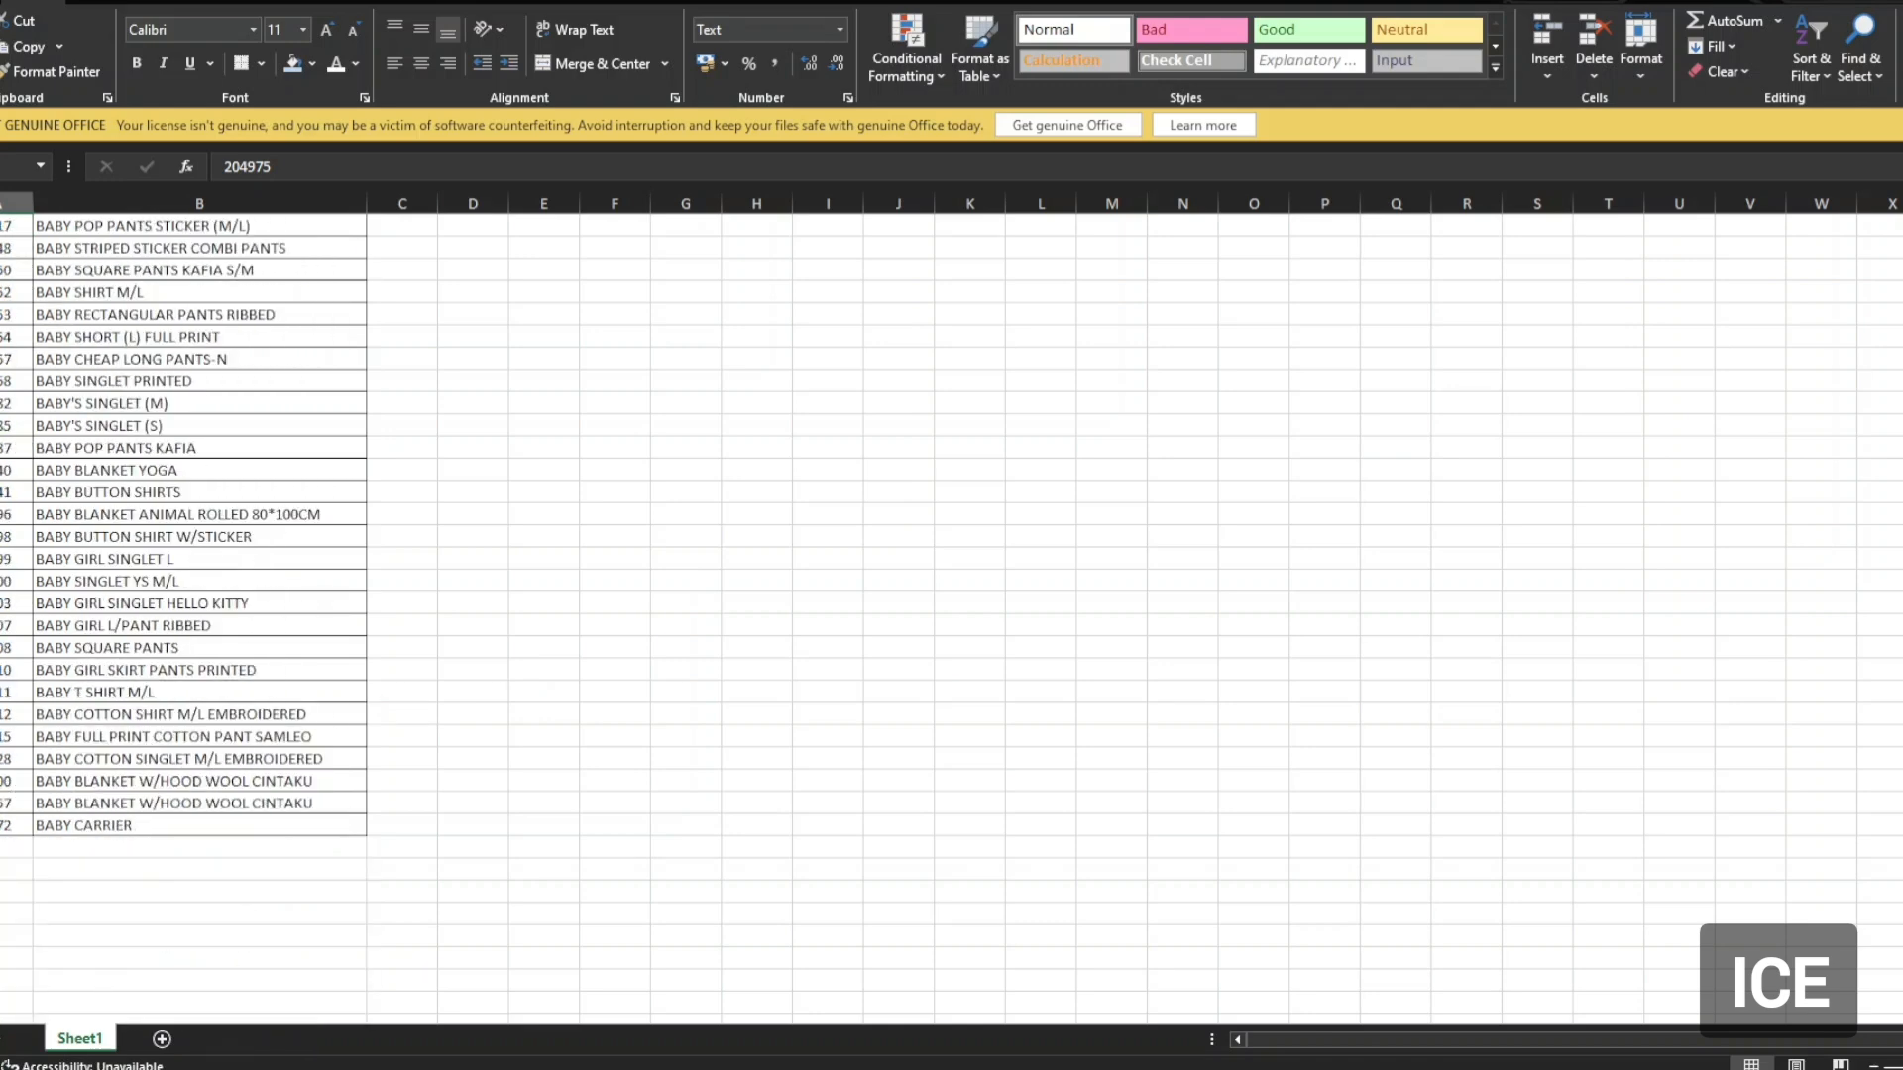
Delete all blank rows from below the last product to the bottom of the sheet.
{"action": "left_click", "coordinate": [0, 847]}
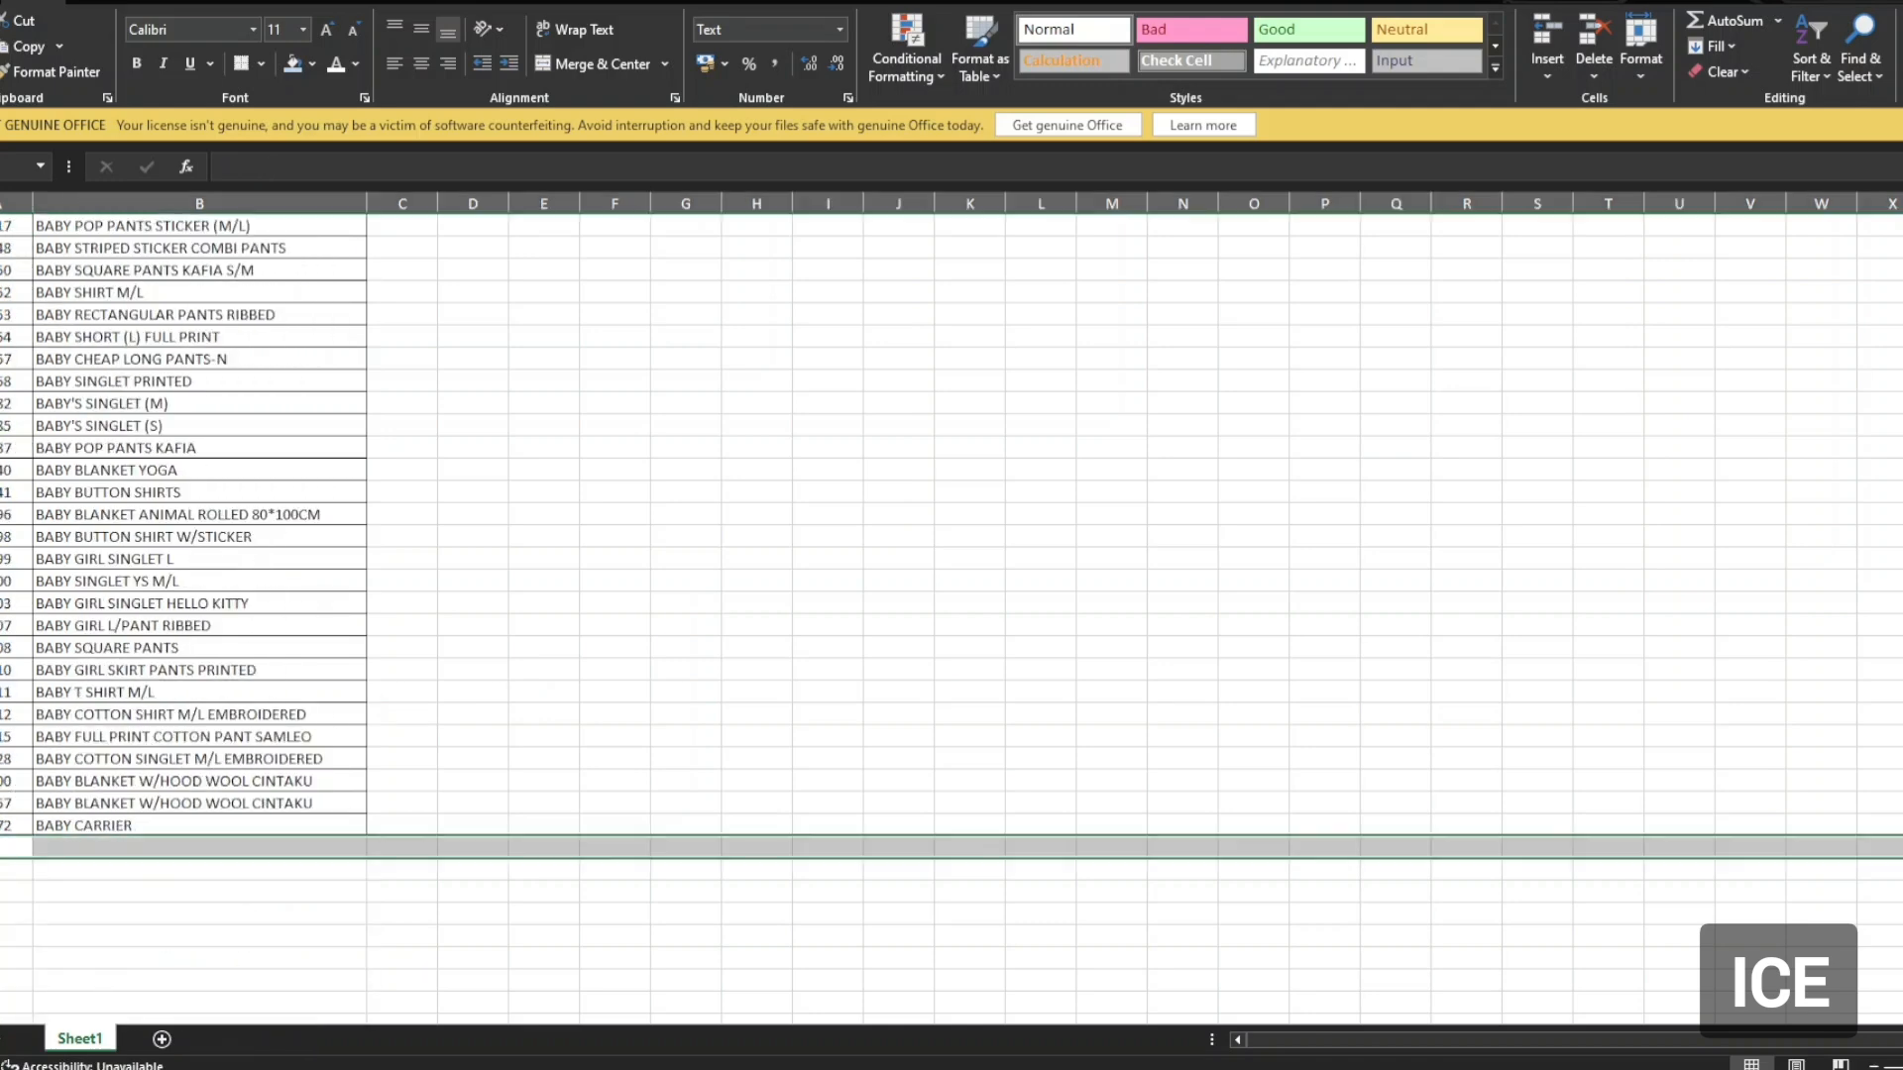
{"action": "key", "text": "ctrl+c"}
{"action": "key", "text": "shift+Down"}
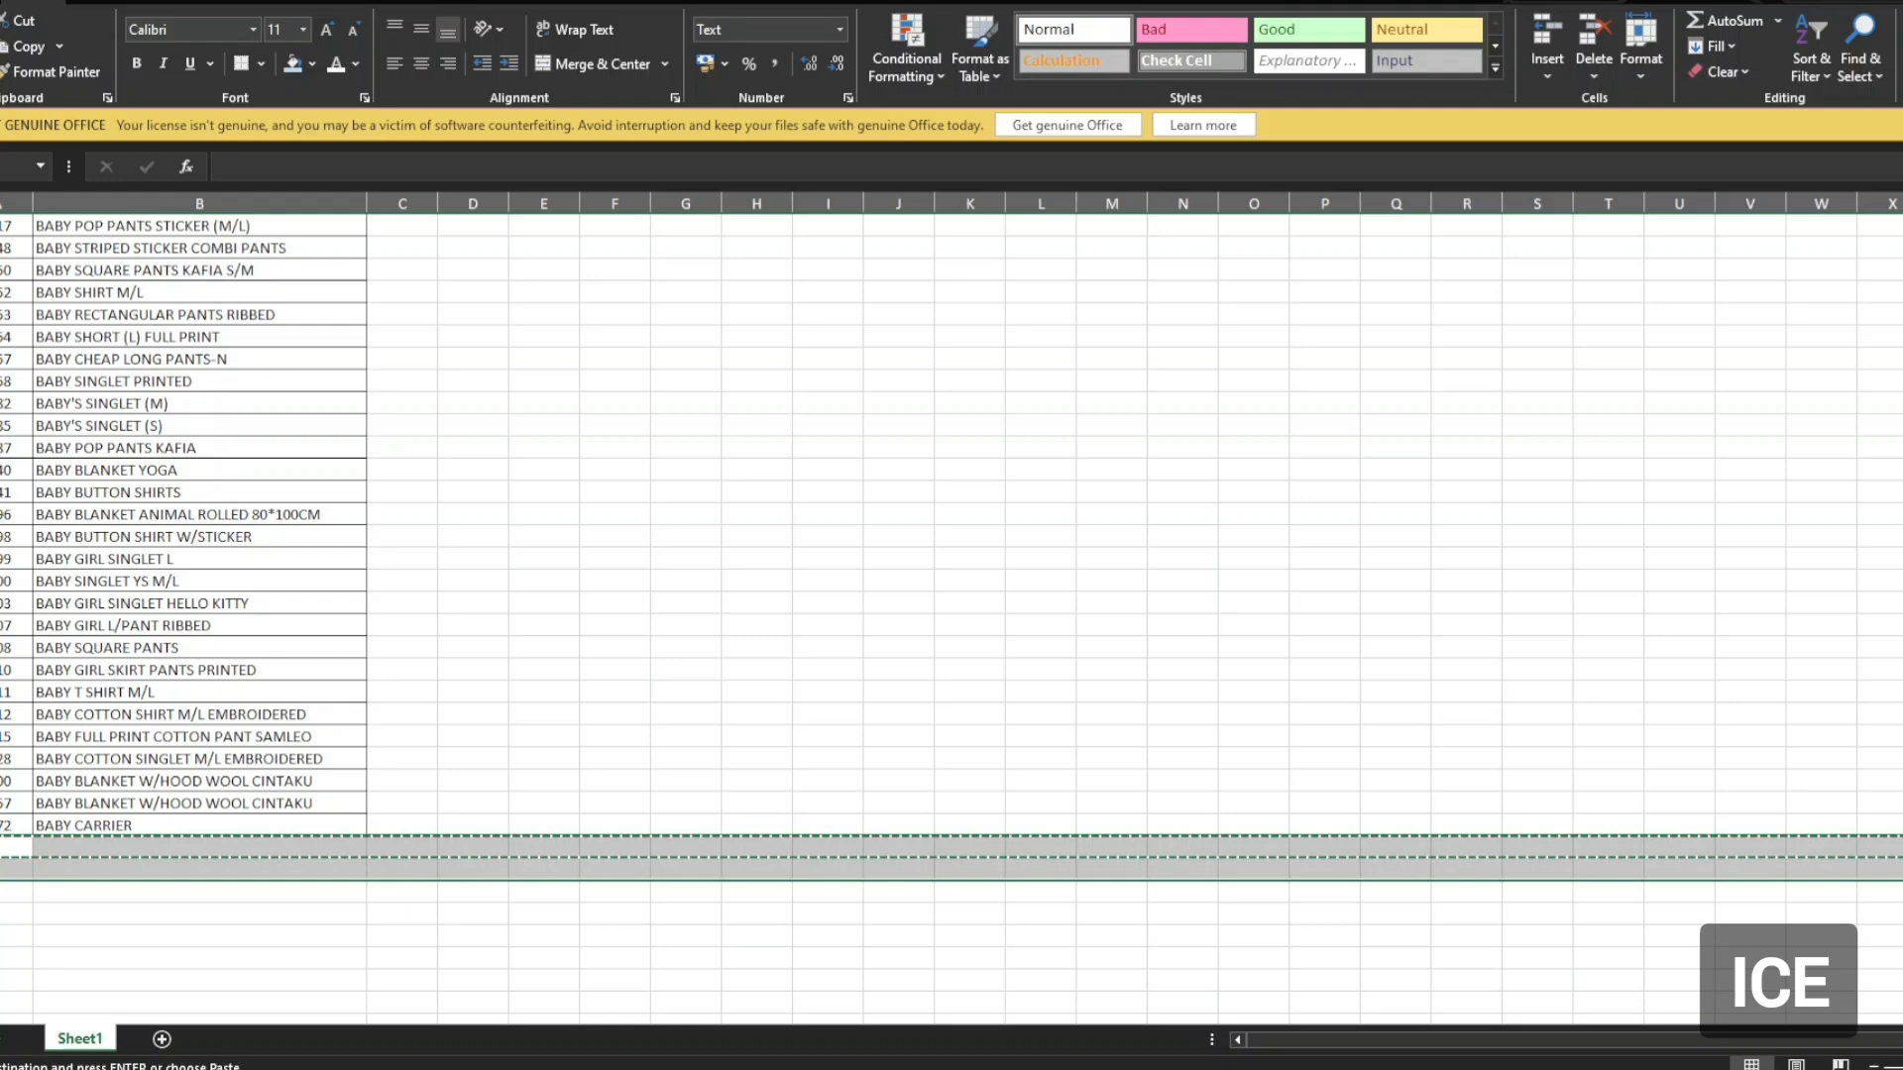
{"action": "key", "text": "ctrl+shift+Down"}
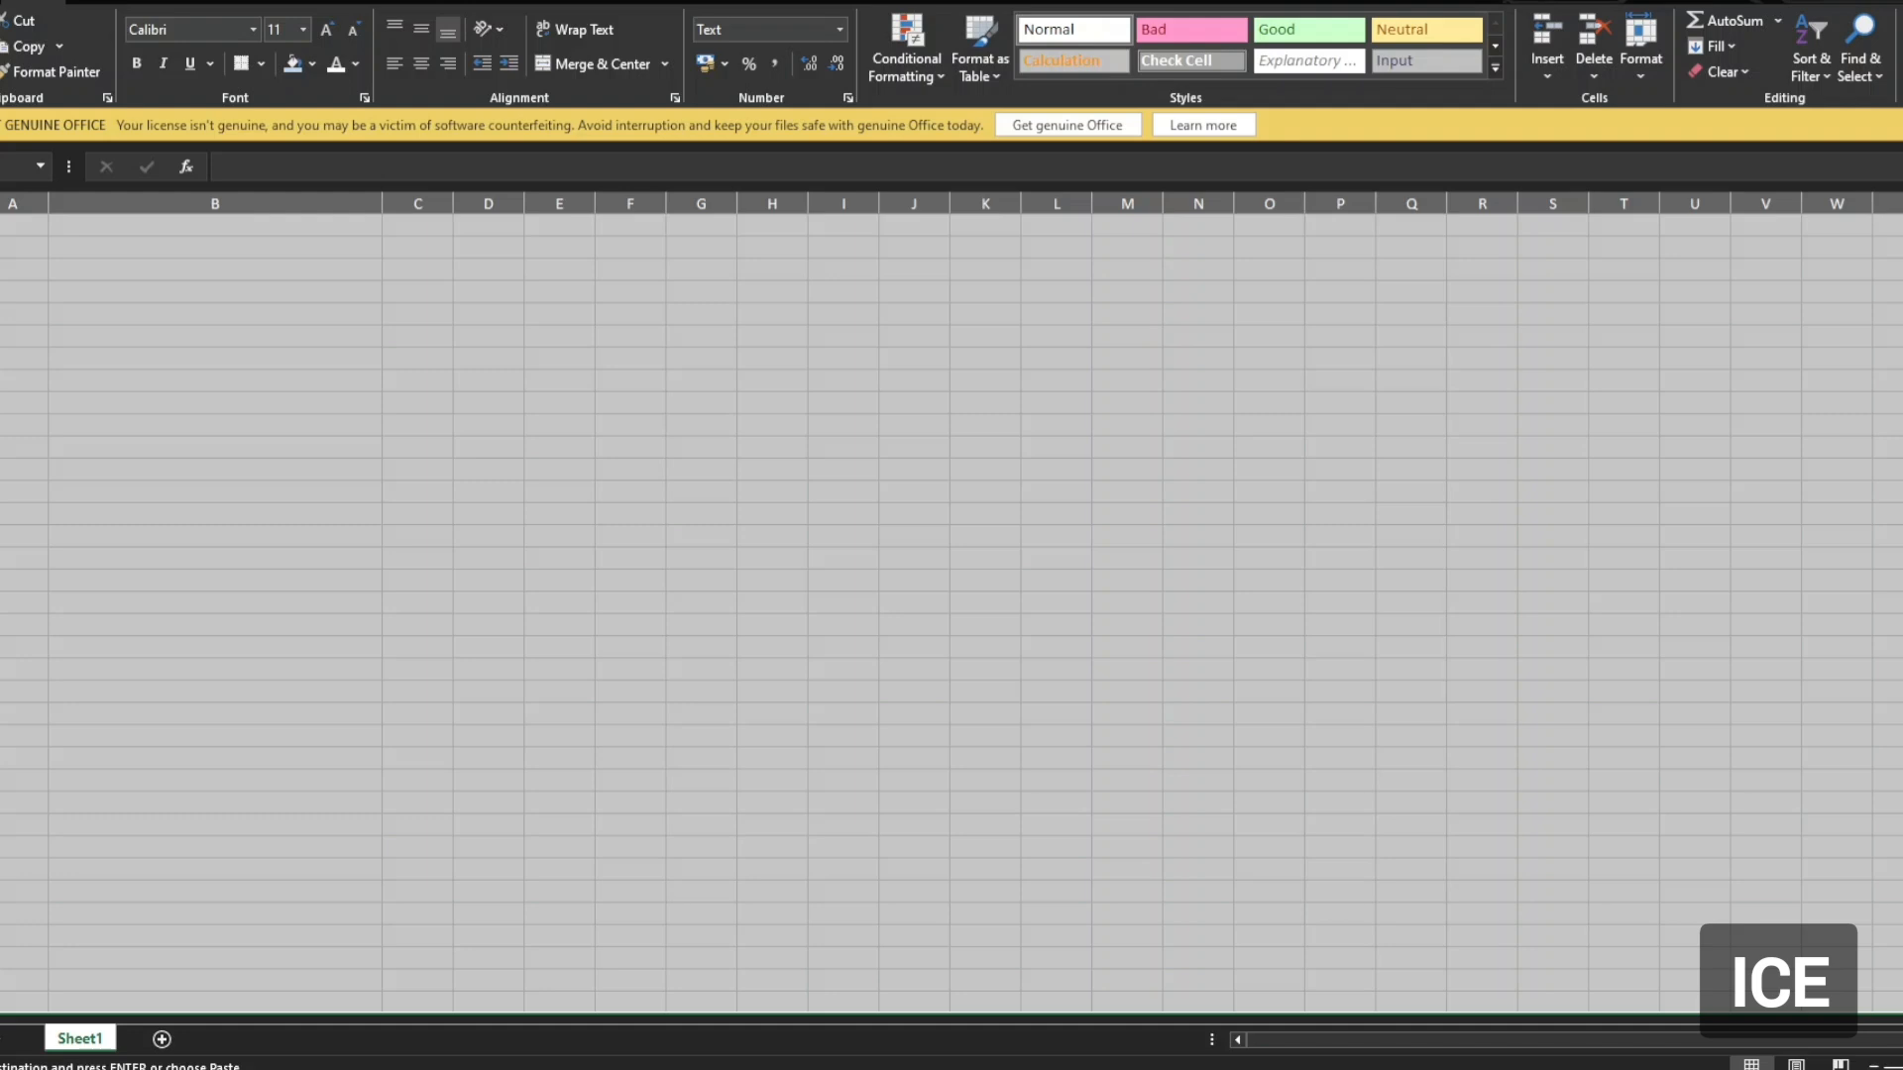
{"action": "right_click", "coordinate": [0, 674]}
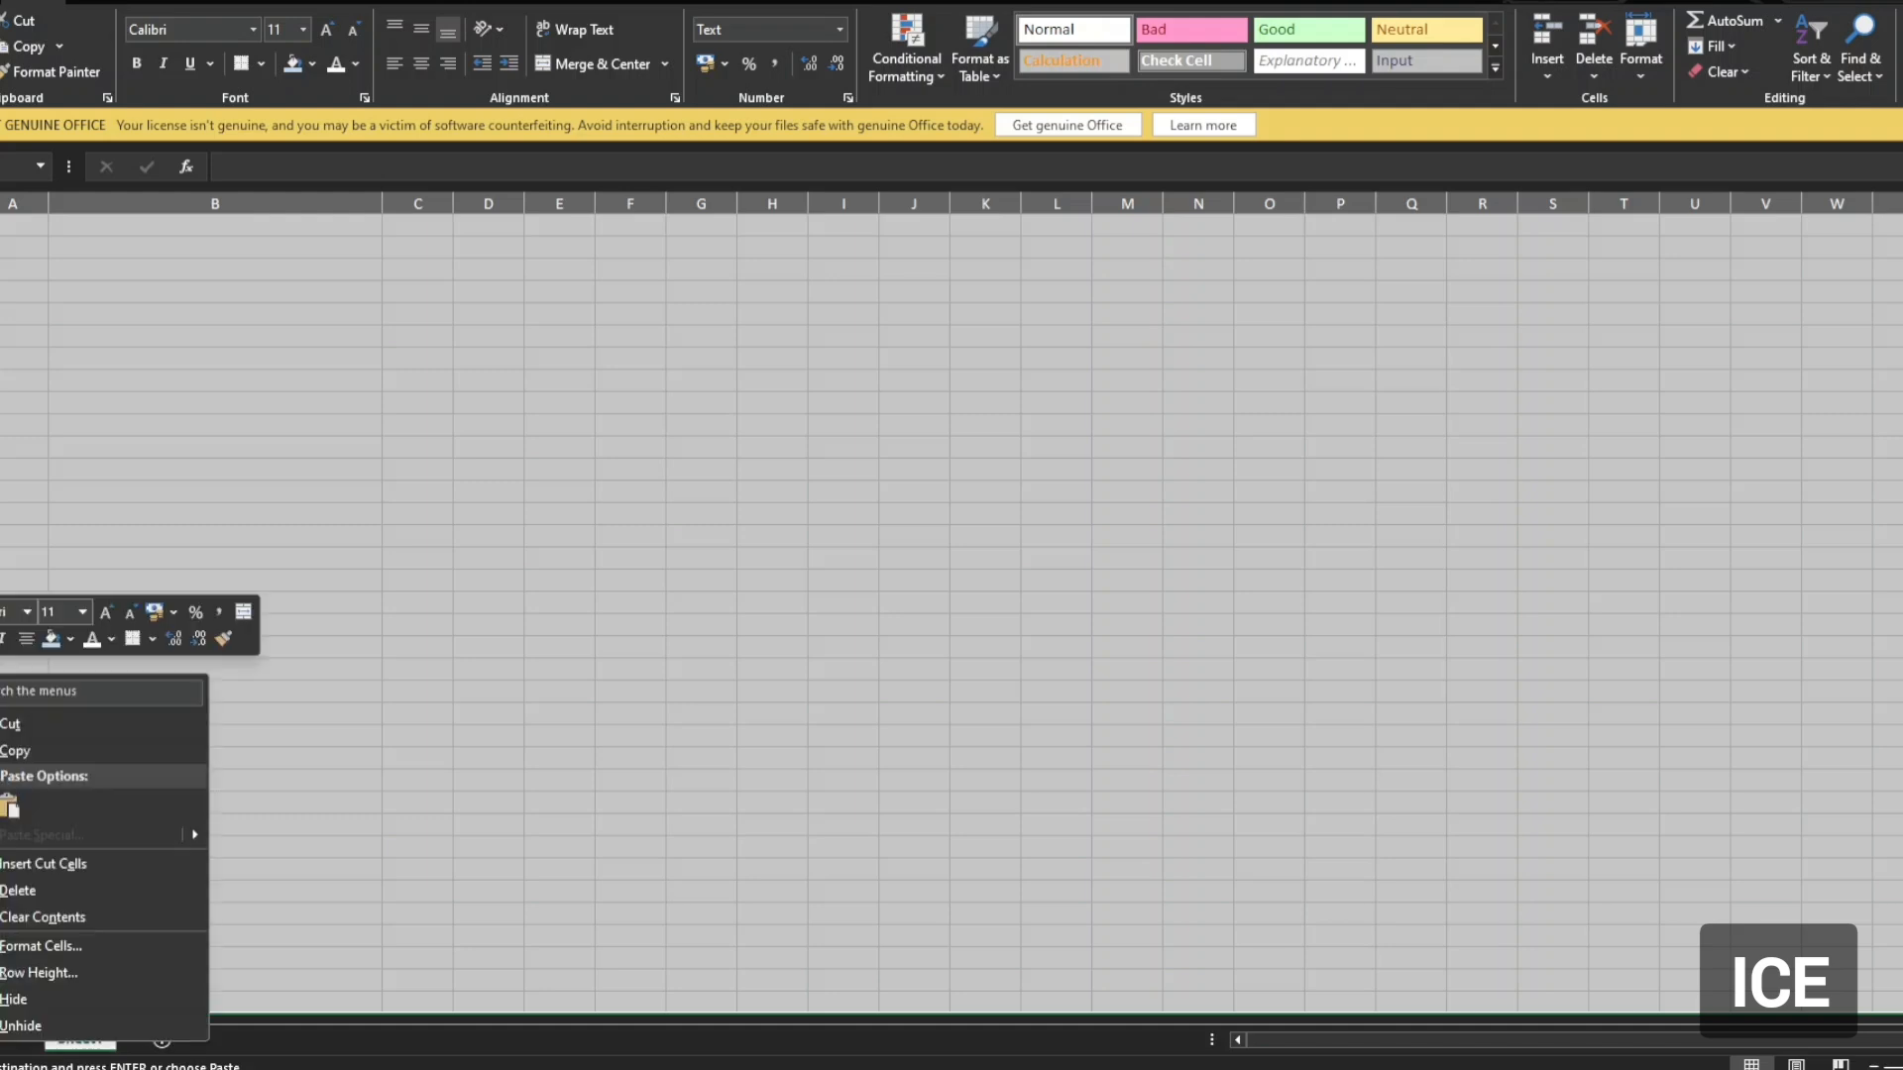
{"action": "left_click", "coordinate": [51, 899]}
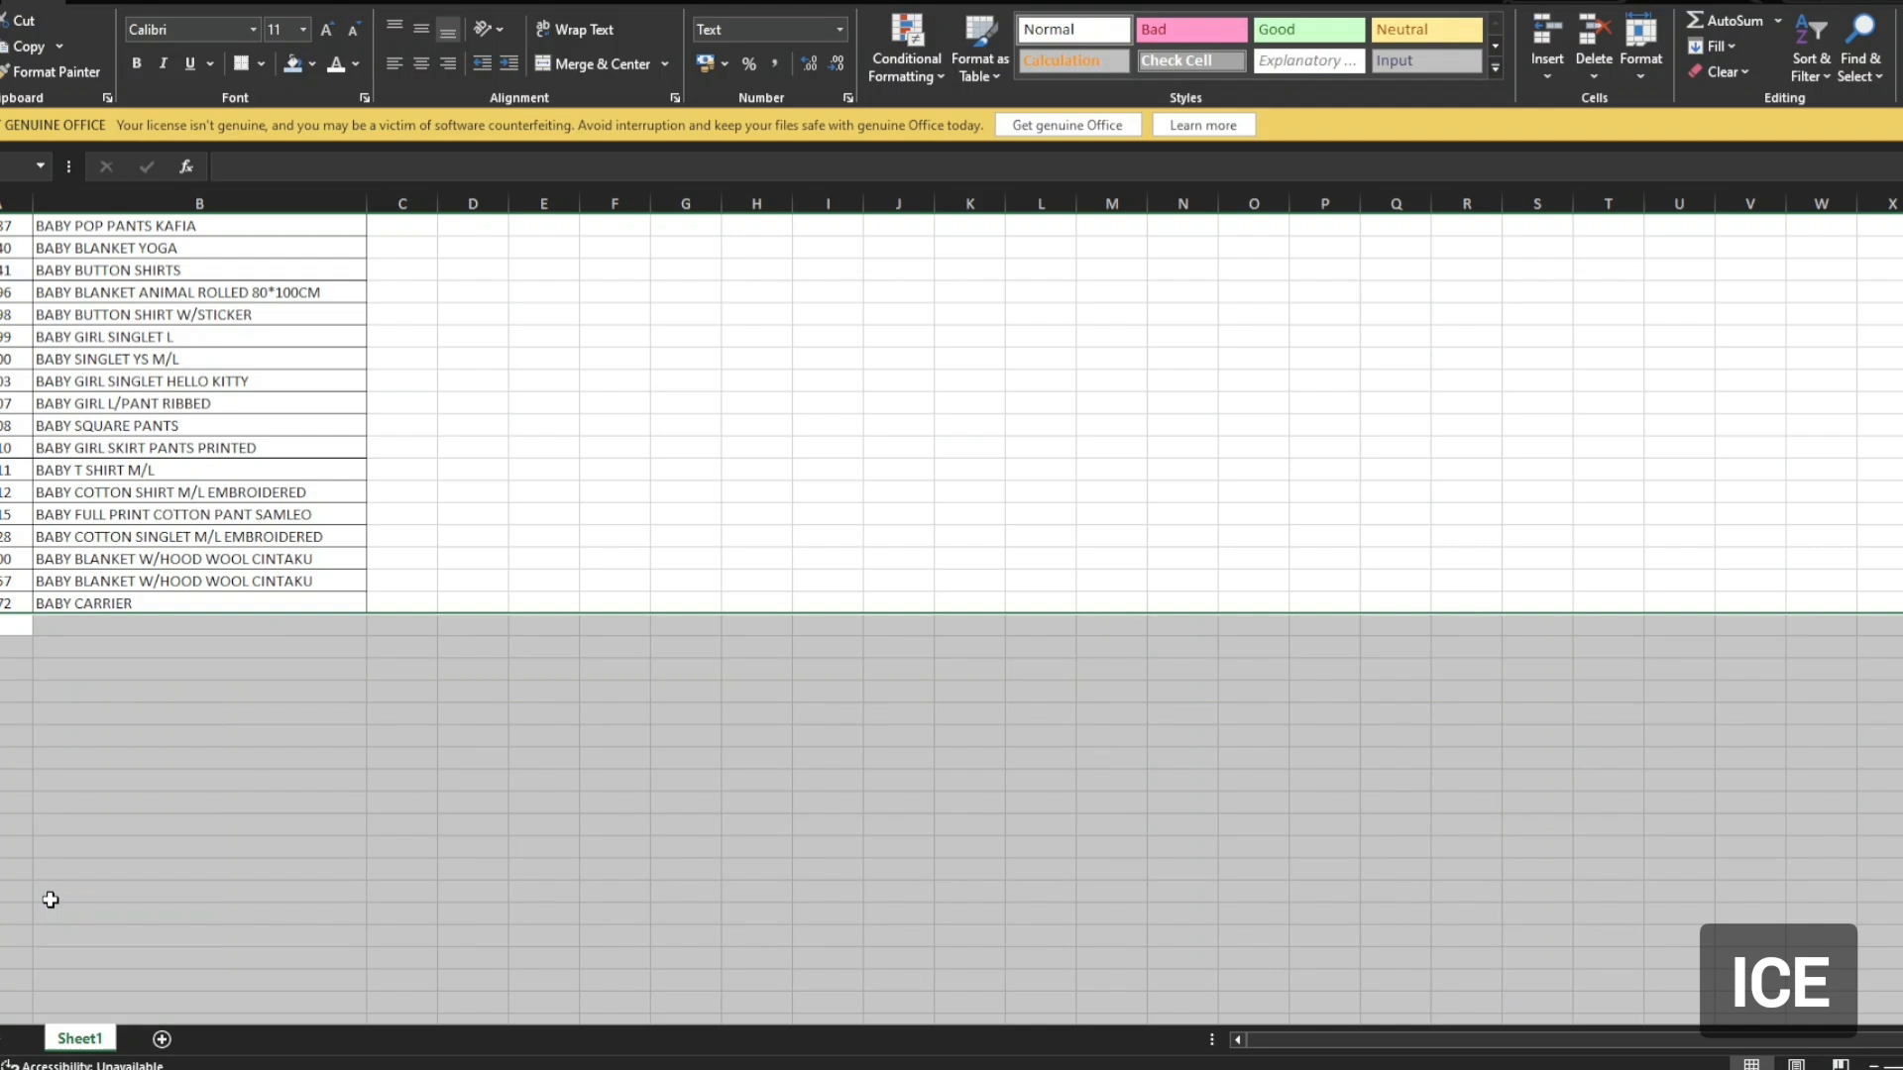
Check that the cells below BABY CARRIER are empty and jump back to A1.
{"action": "left_click", "coordinate": [222, 698]}
{"action": "left_click", "coordinate": [21, 633]}
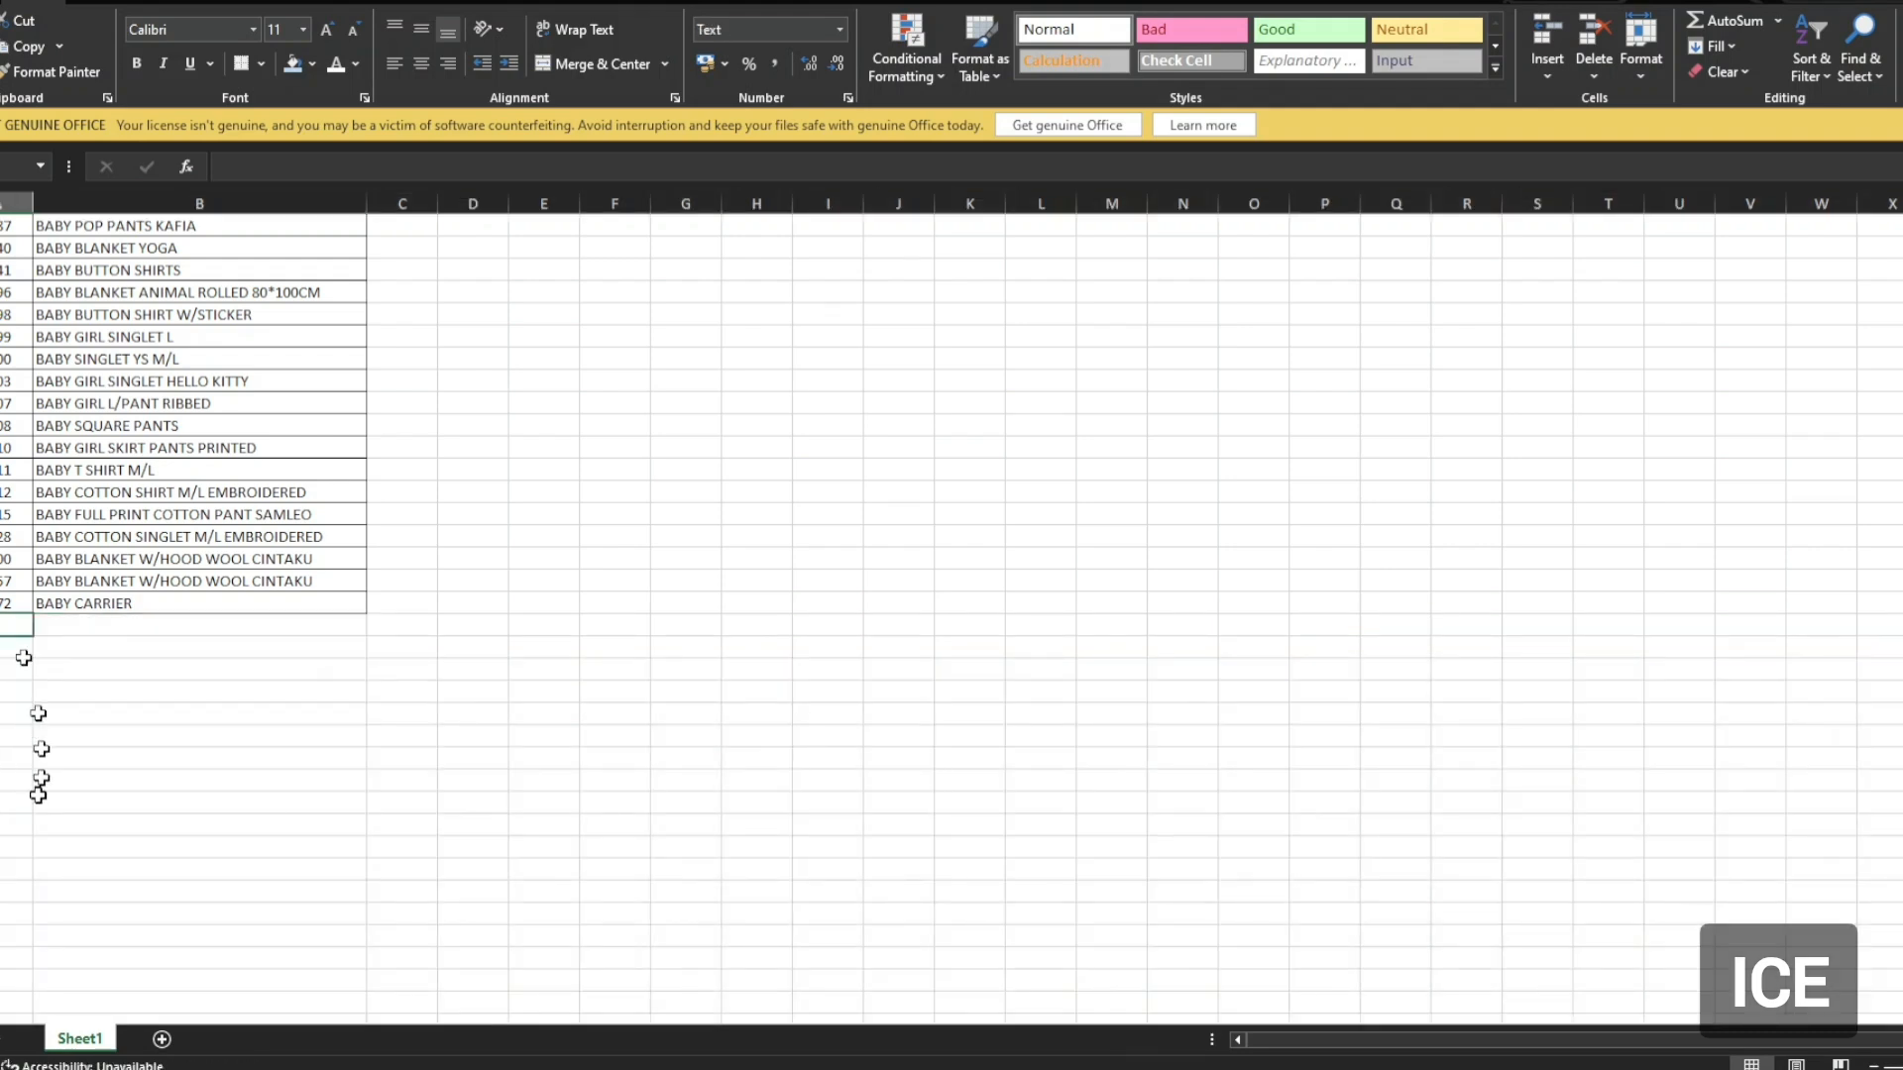
{"action": "scroll", "coordinate": [39, 841], "scroll_direction": "down", "scroll_amount": 4}
{"action": "scroll", "coordinate": [39, 840], "scroll_direction": "up", "scroll_amount": 6}
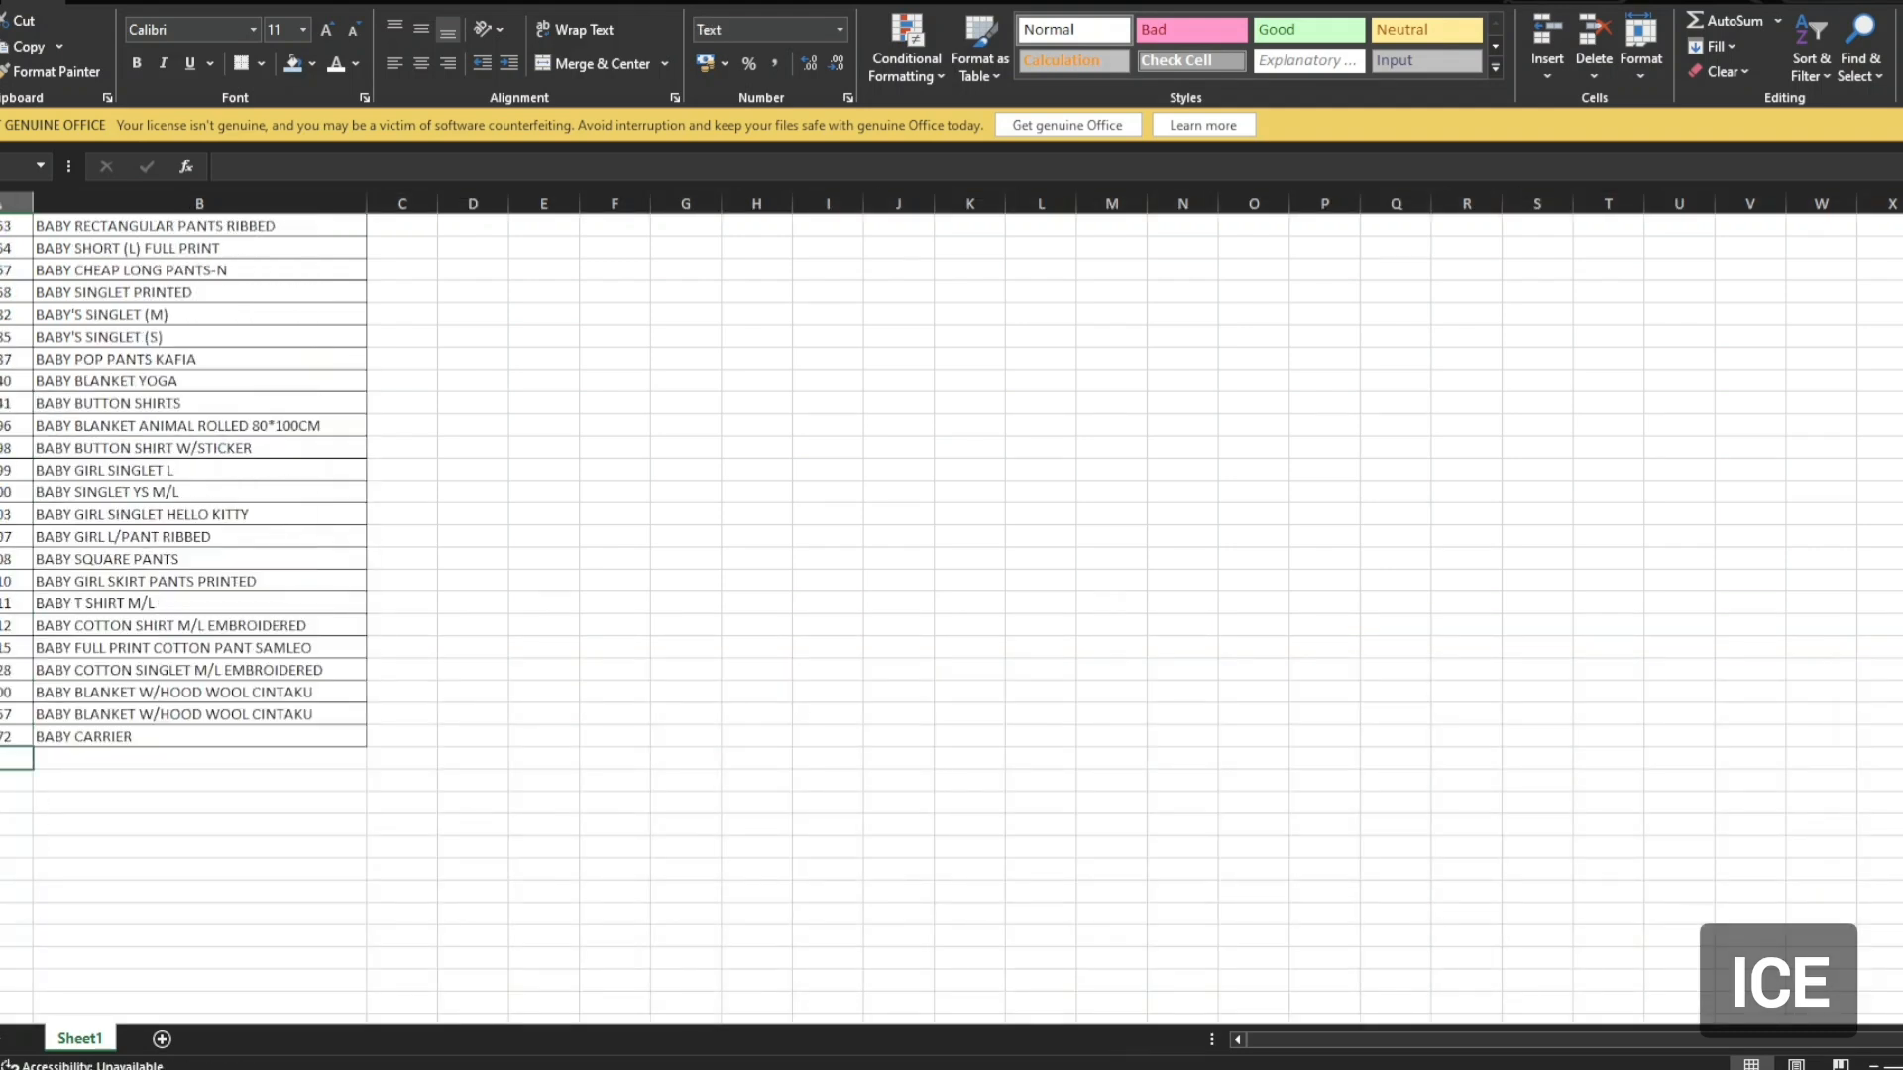
{"action": "left_click", "coordinate": [167, 823]}
{"action": "key", "text": "ctrl+Home"}
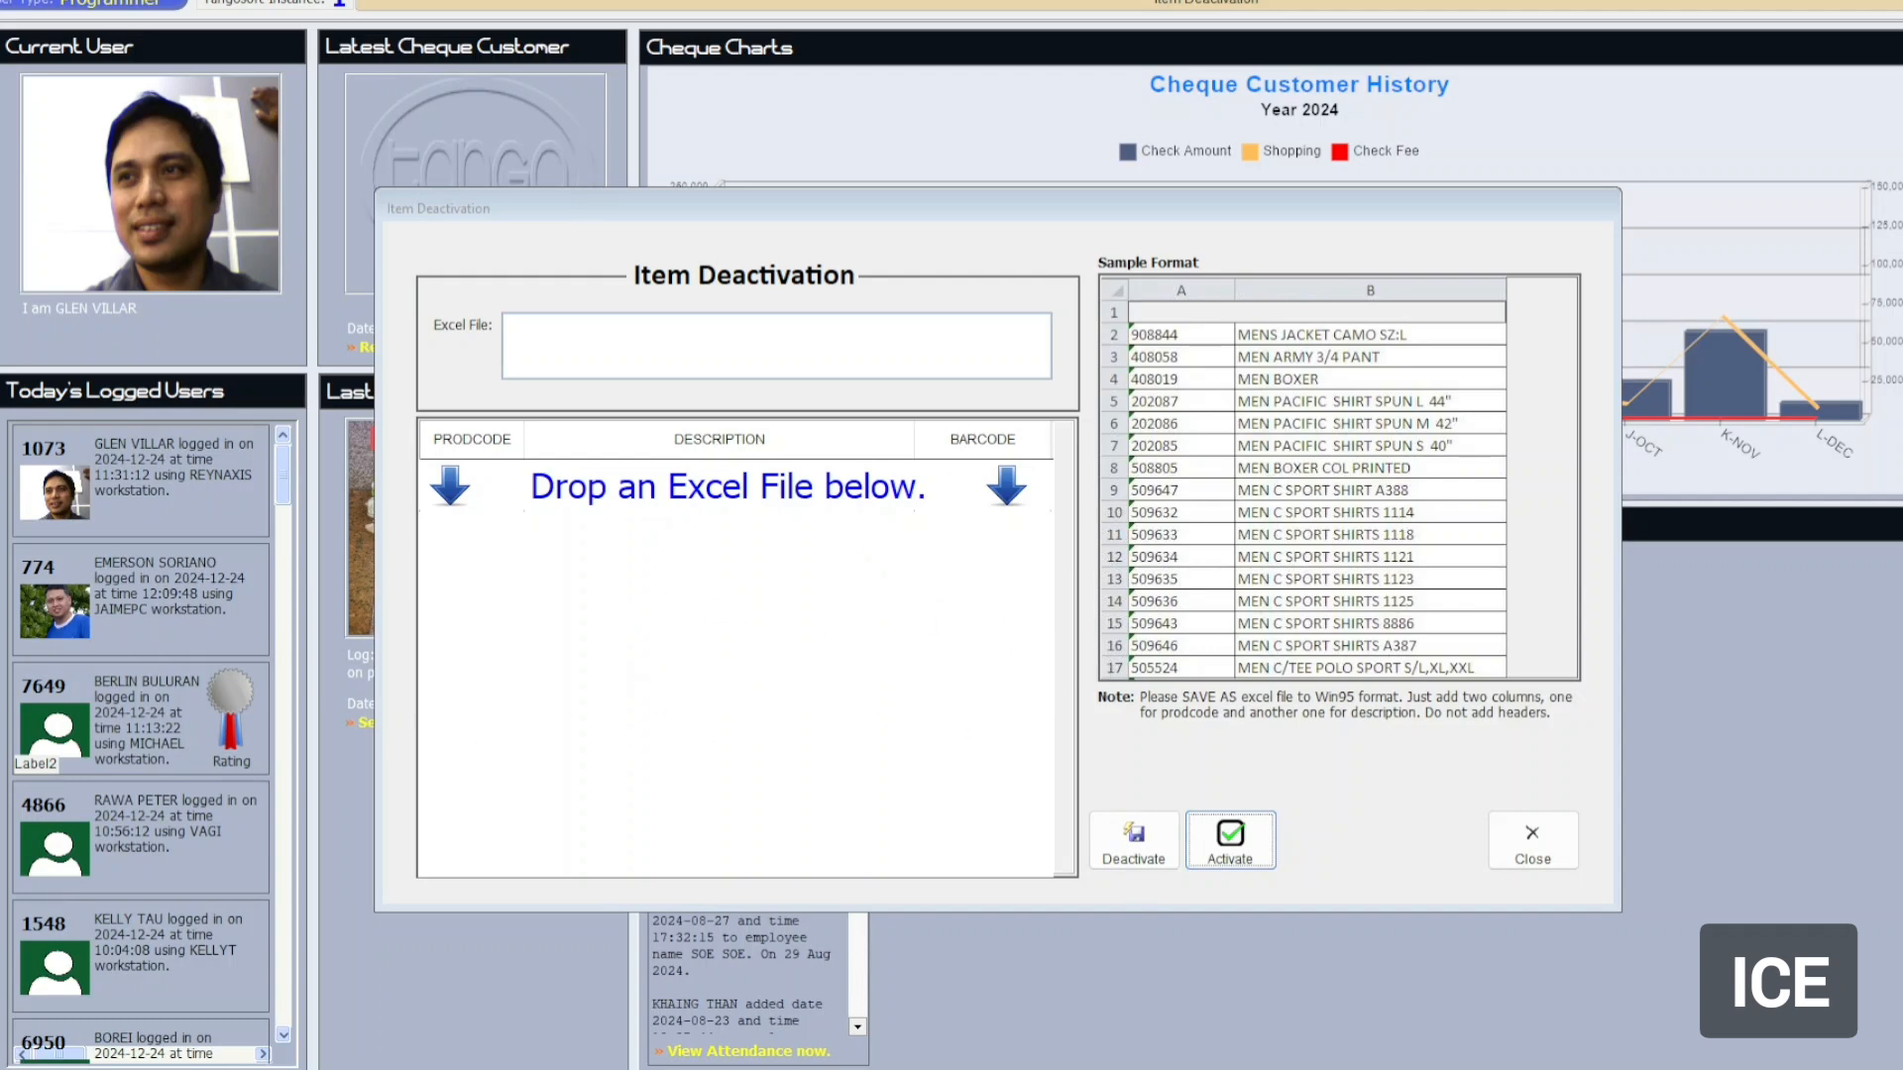
Drag Copy of BABY.xls from File Explorer into the Item Deactivation list, loading products from 204975.
{"action": "left_click_drag", "start_coordinate": [1902, 223], "coordinate": [1198, 348]}
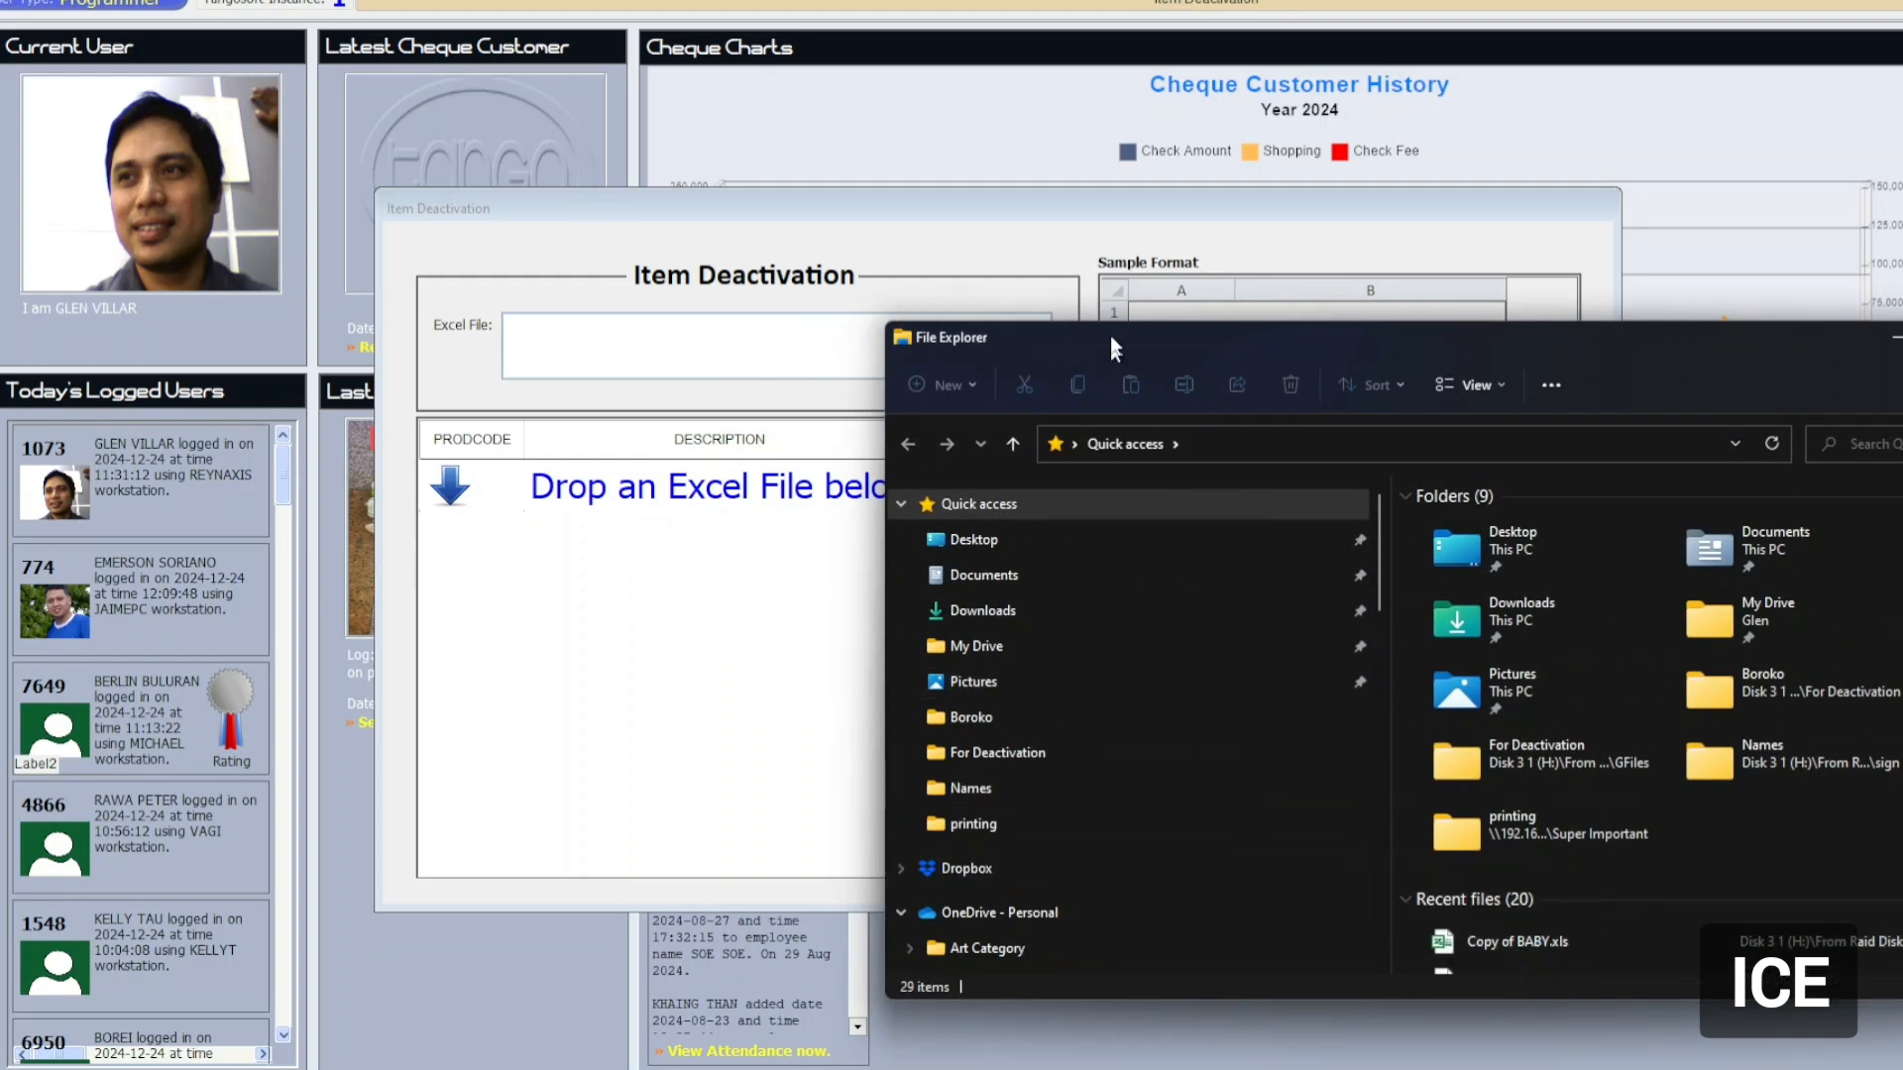
{"action": "left_click_drag", "start_coordinate": [1100, 342], "coordinate": [1150, 271]}
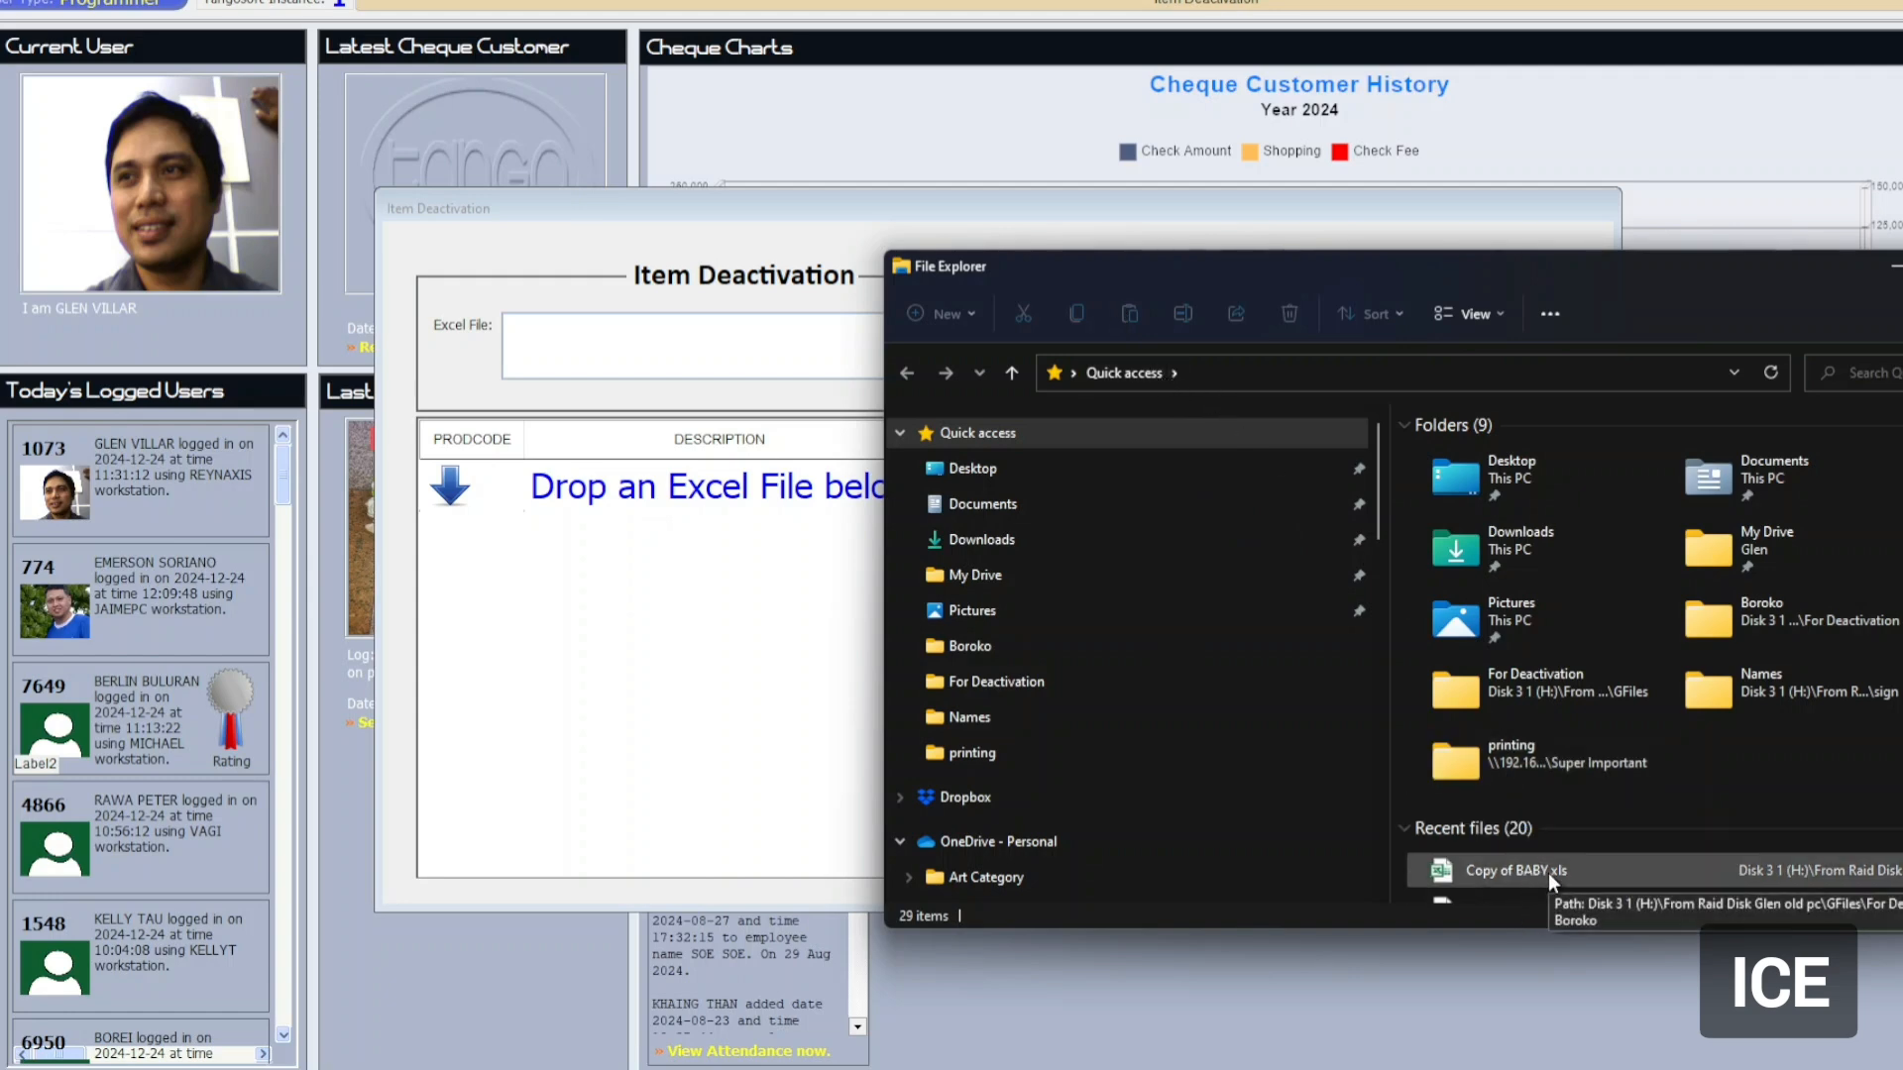
{"action": "left_click_drag", "start_coordinate": [1548, 872], "coordinate": [738, 662]}
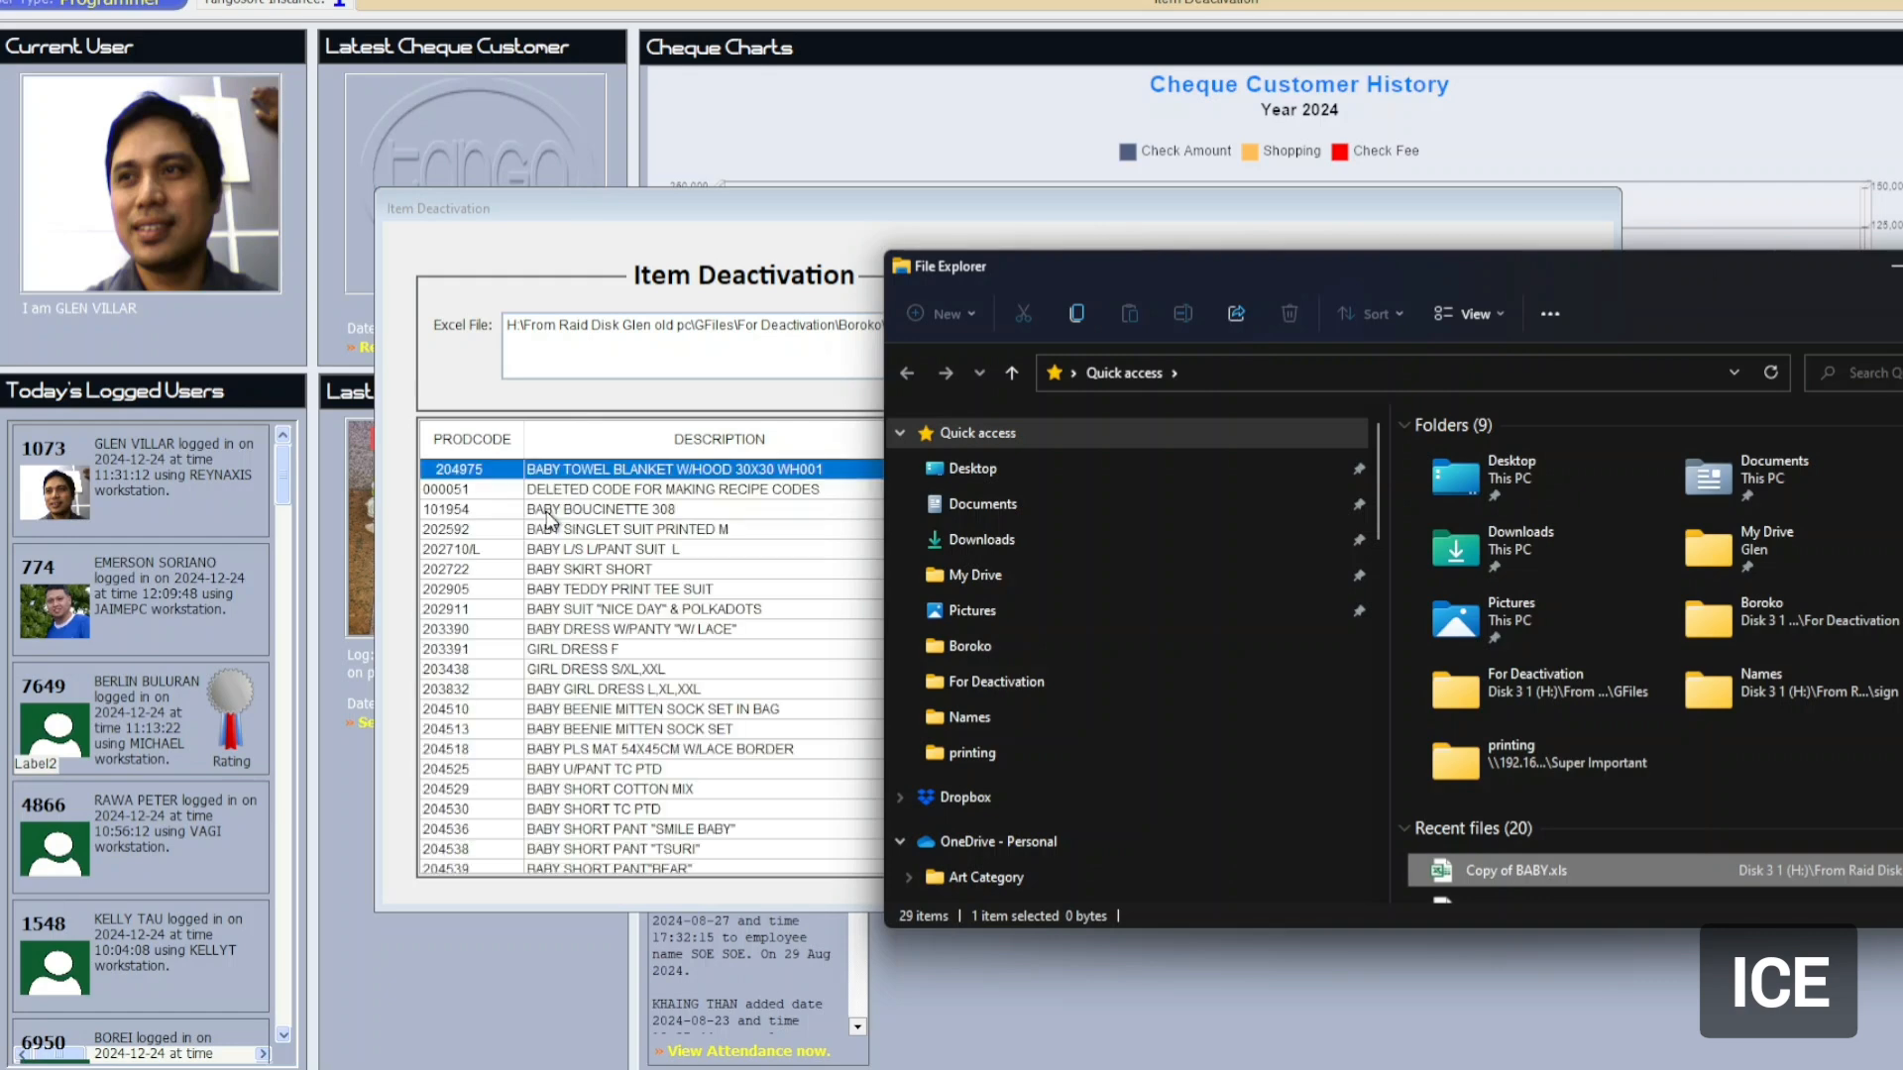
{"action": "left_click_drag", "start_coordinate": [1228, 265], "coordinate": [1902, 327]}
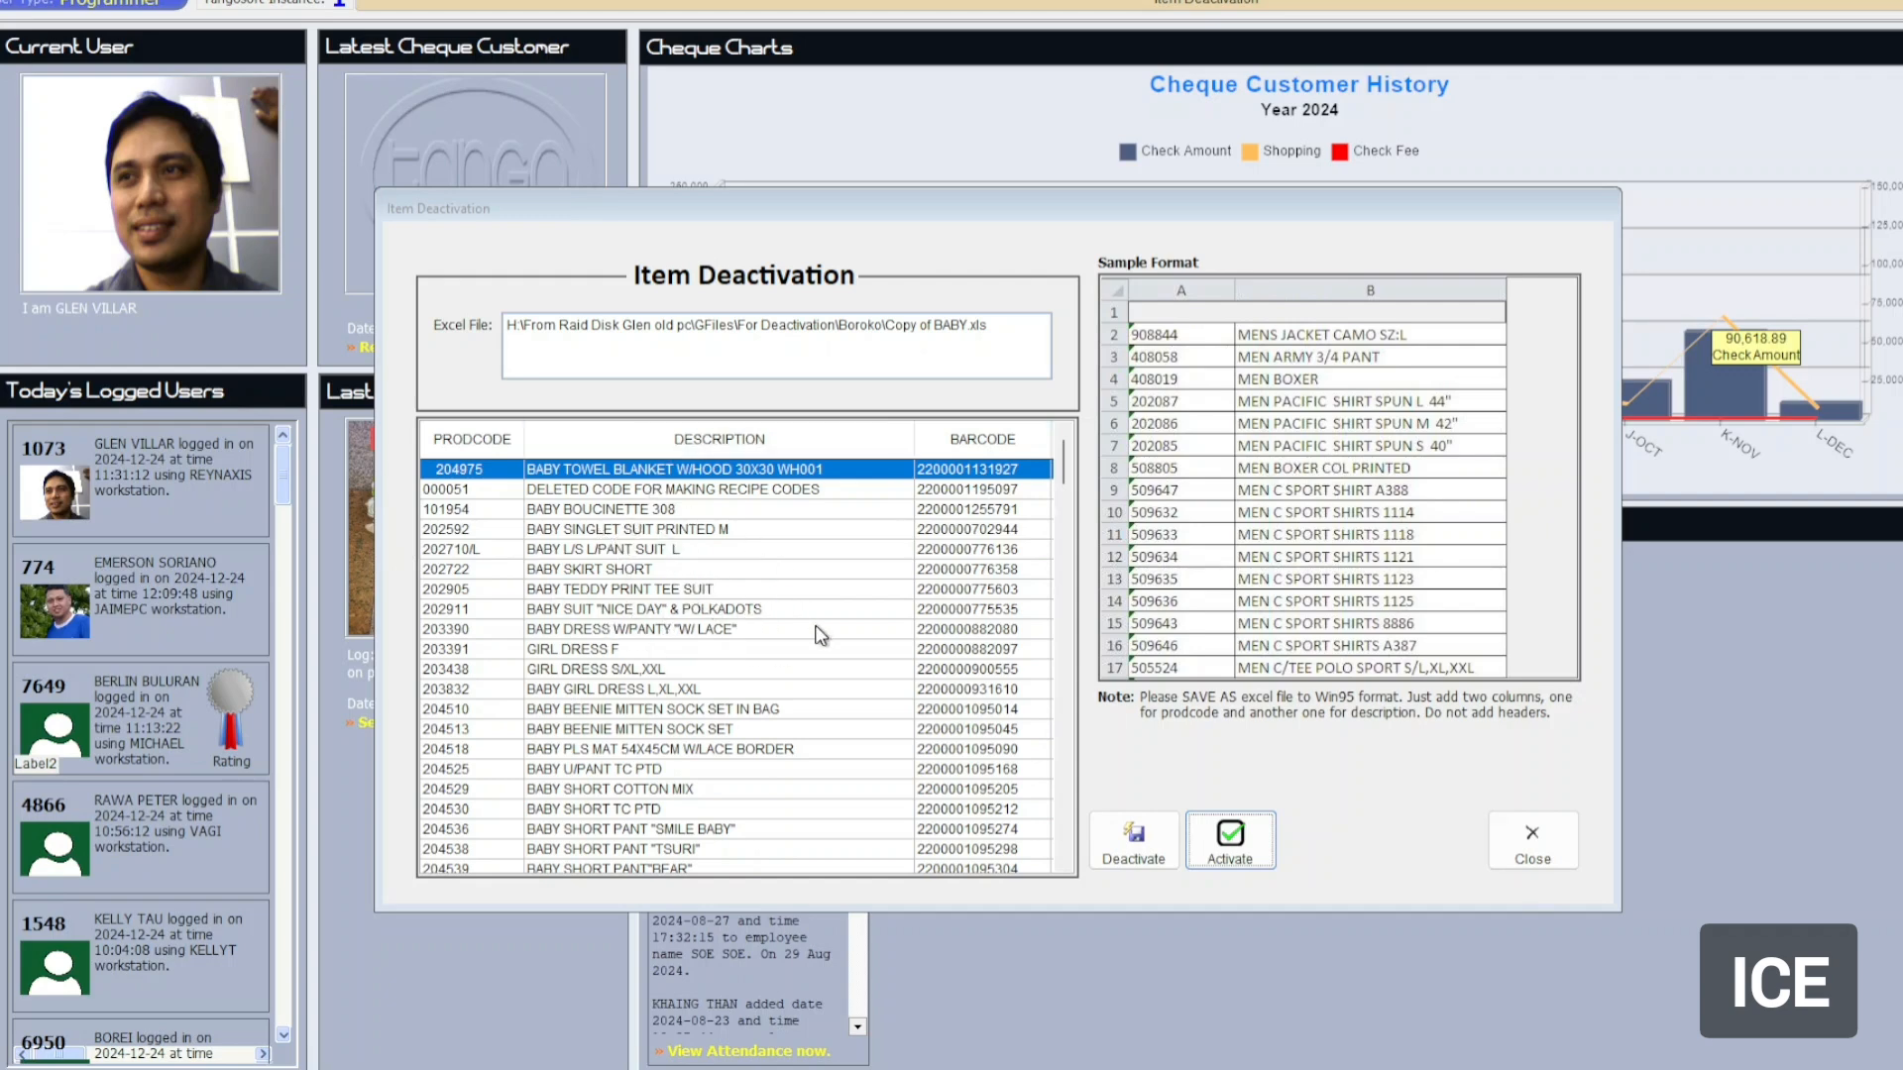
Select item 204975, deactivate all loaded items, and acknowledge the 'Done Disabling Items' message.
{"action": "left_click", "coordinate": [569, 625]}
{"action": "left_click", "coordinate": [900, 475]}
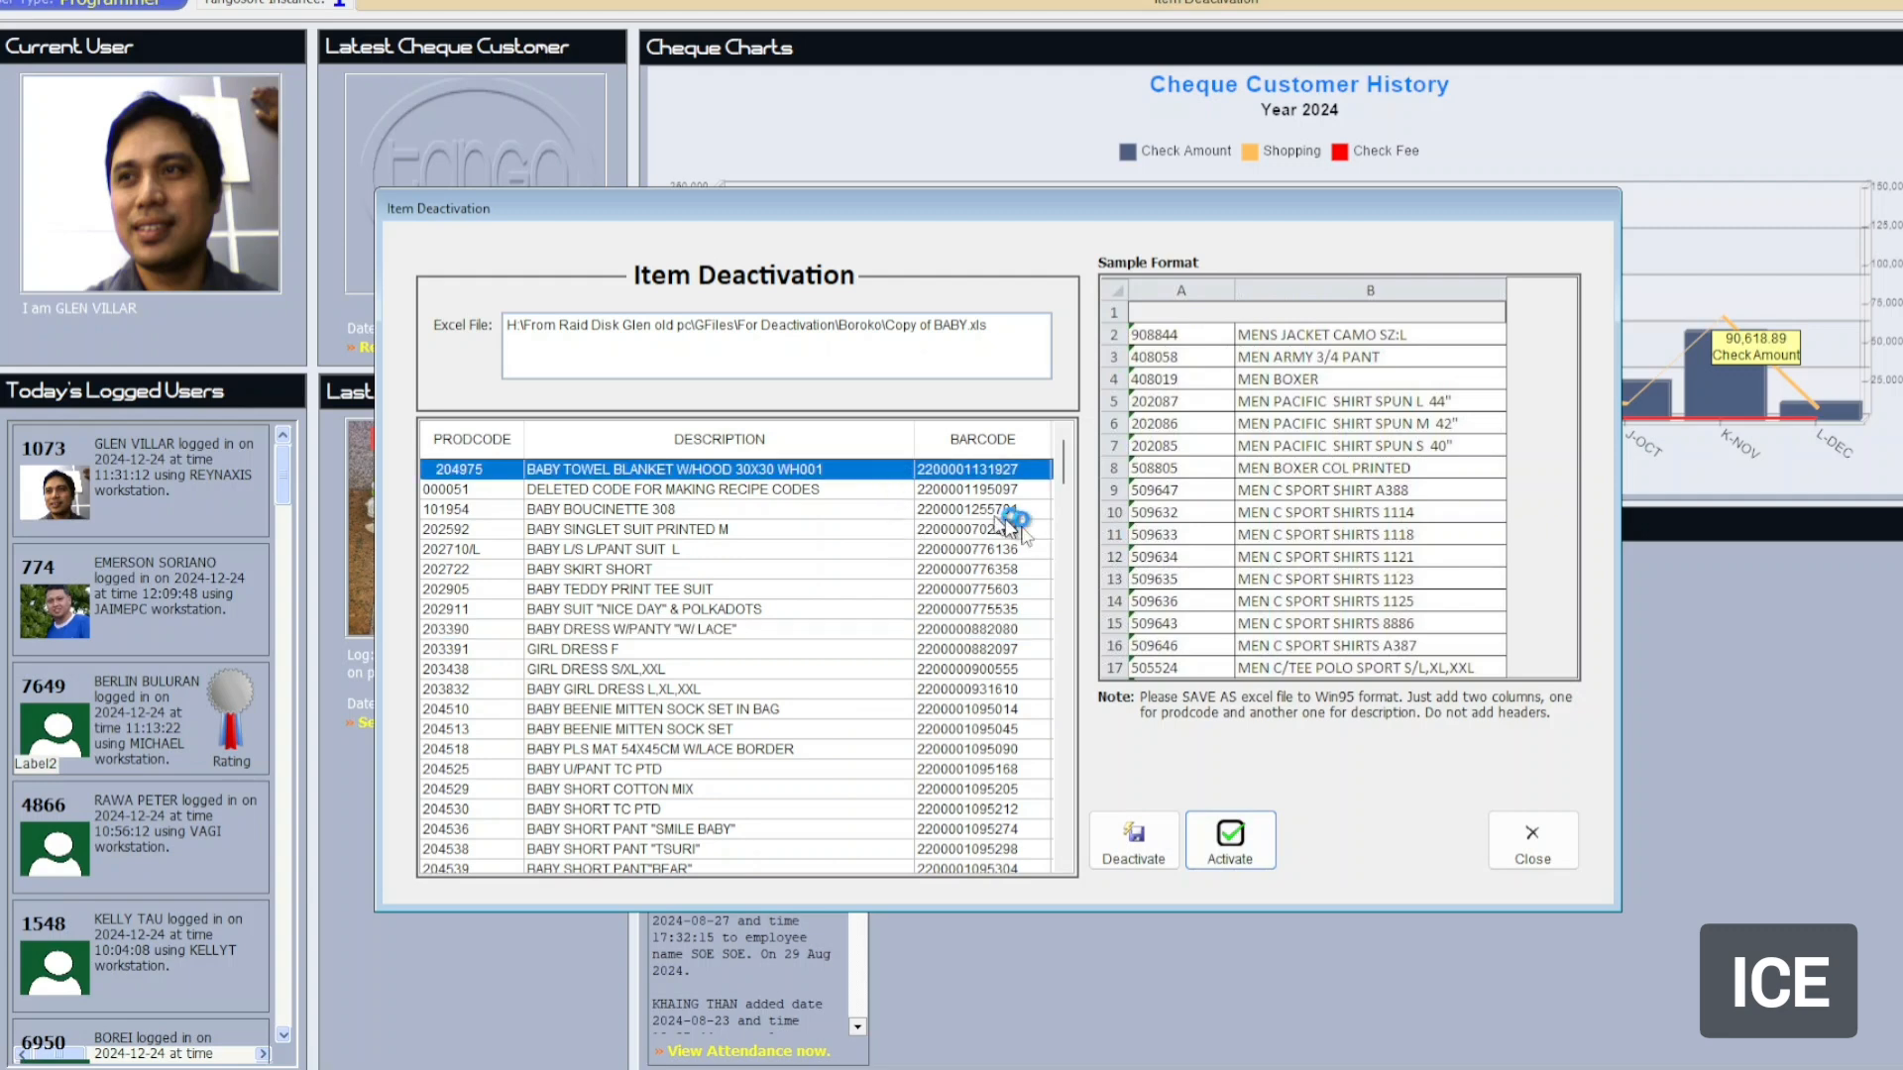
{"action": "left_click", "coordinate": [1135, 842]}
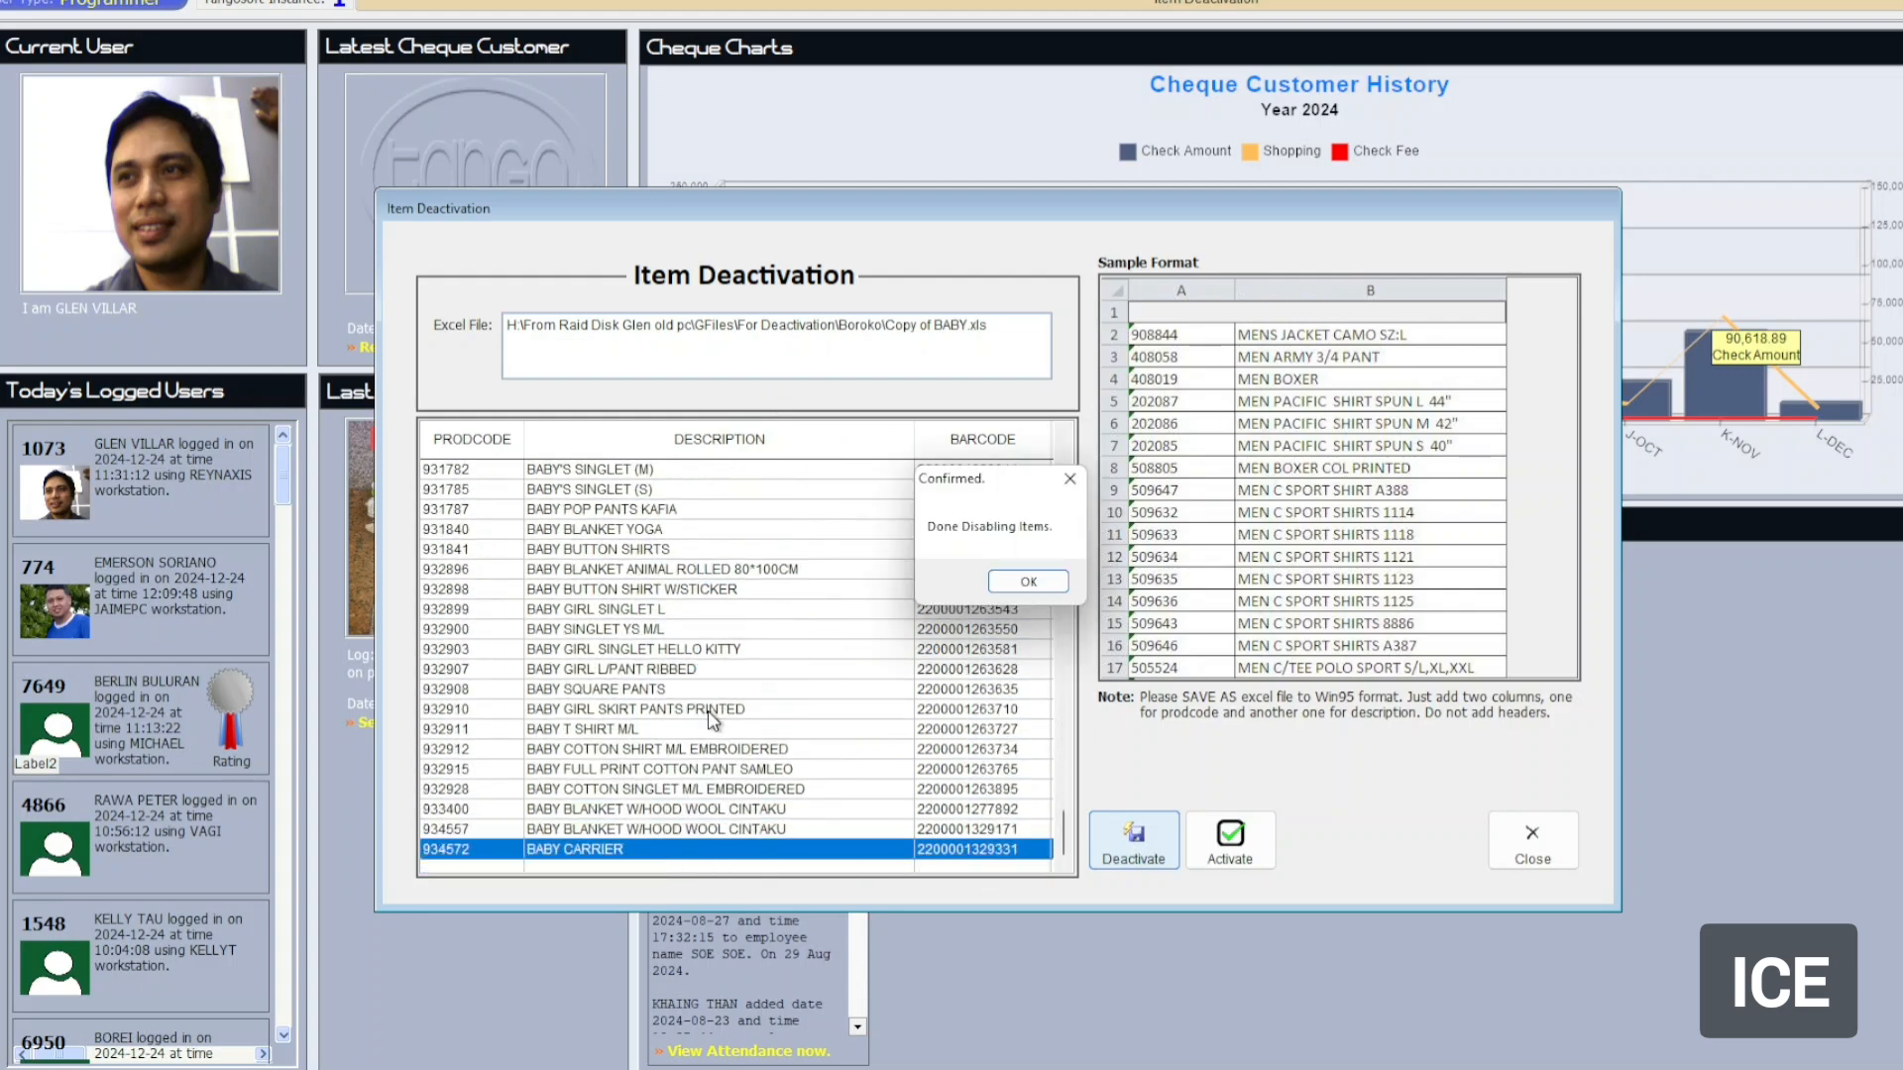
{"action": "left_click", "coordinate": [1049, 585]}
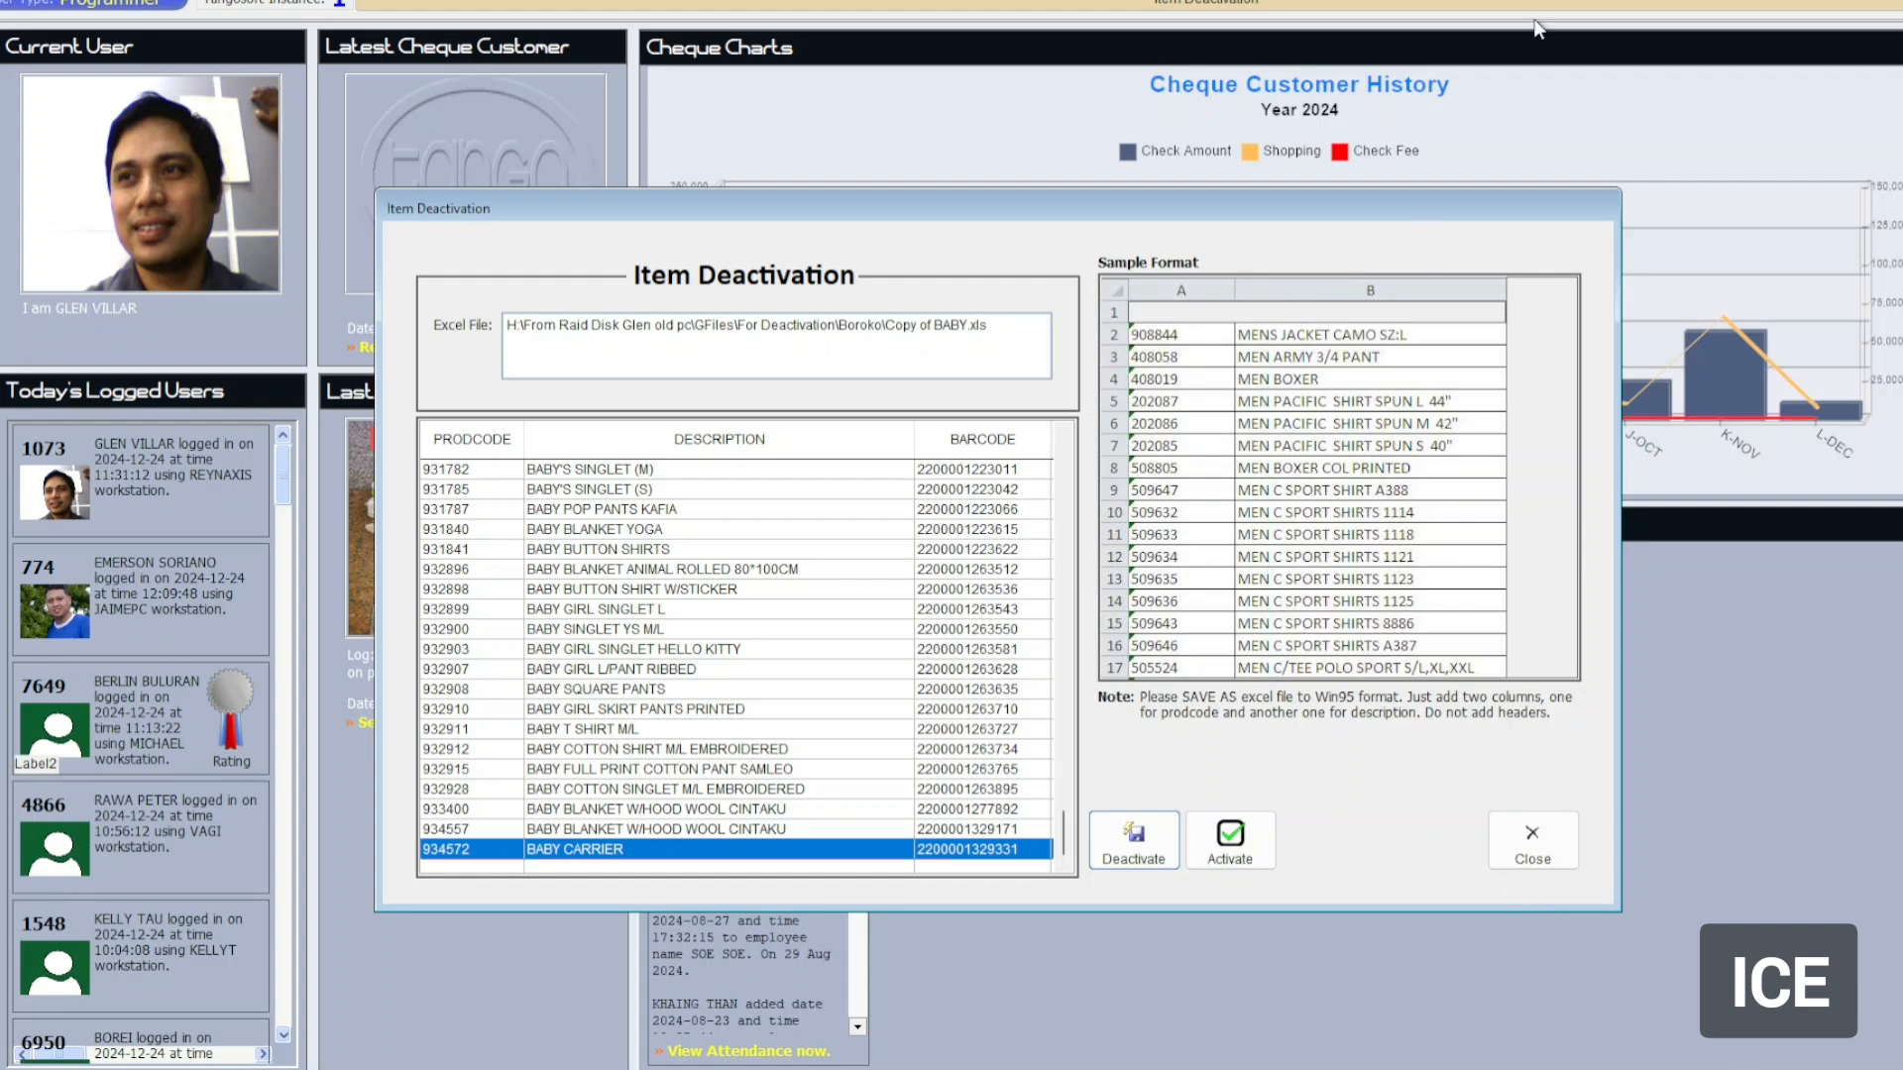
{"action": "left_click", "coordinate": [1734, 1067]}
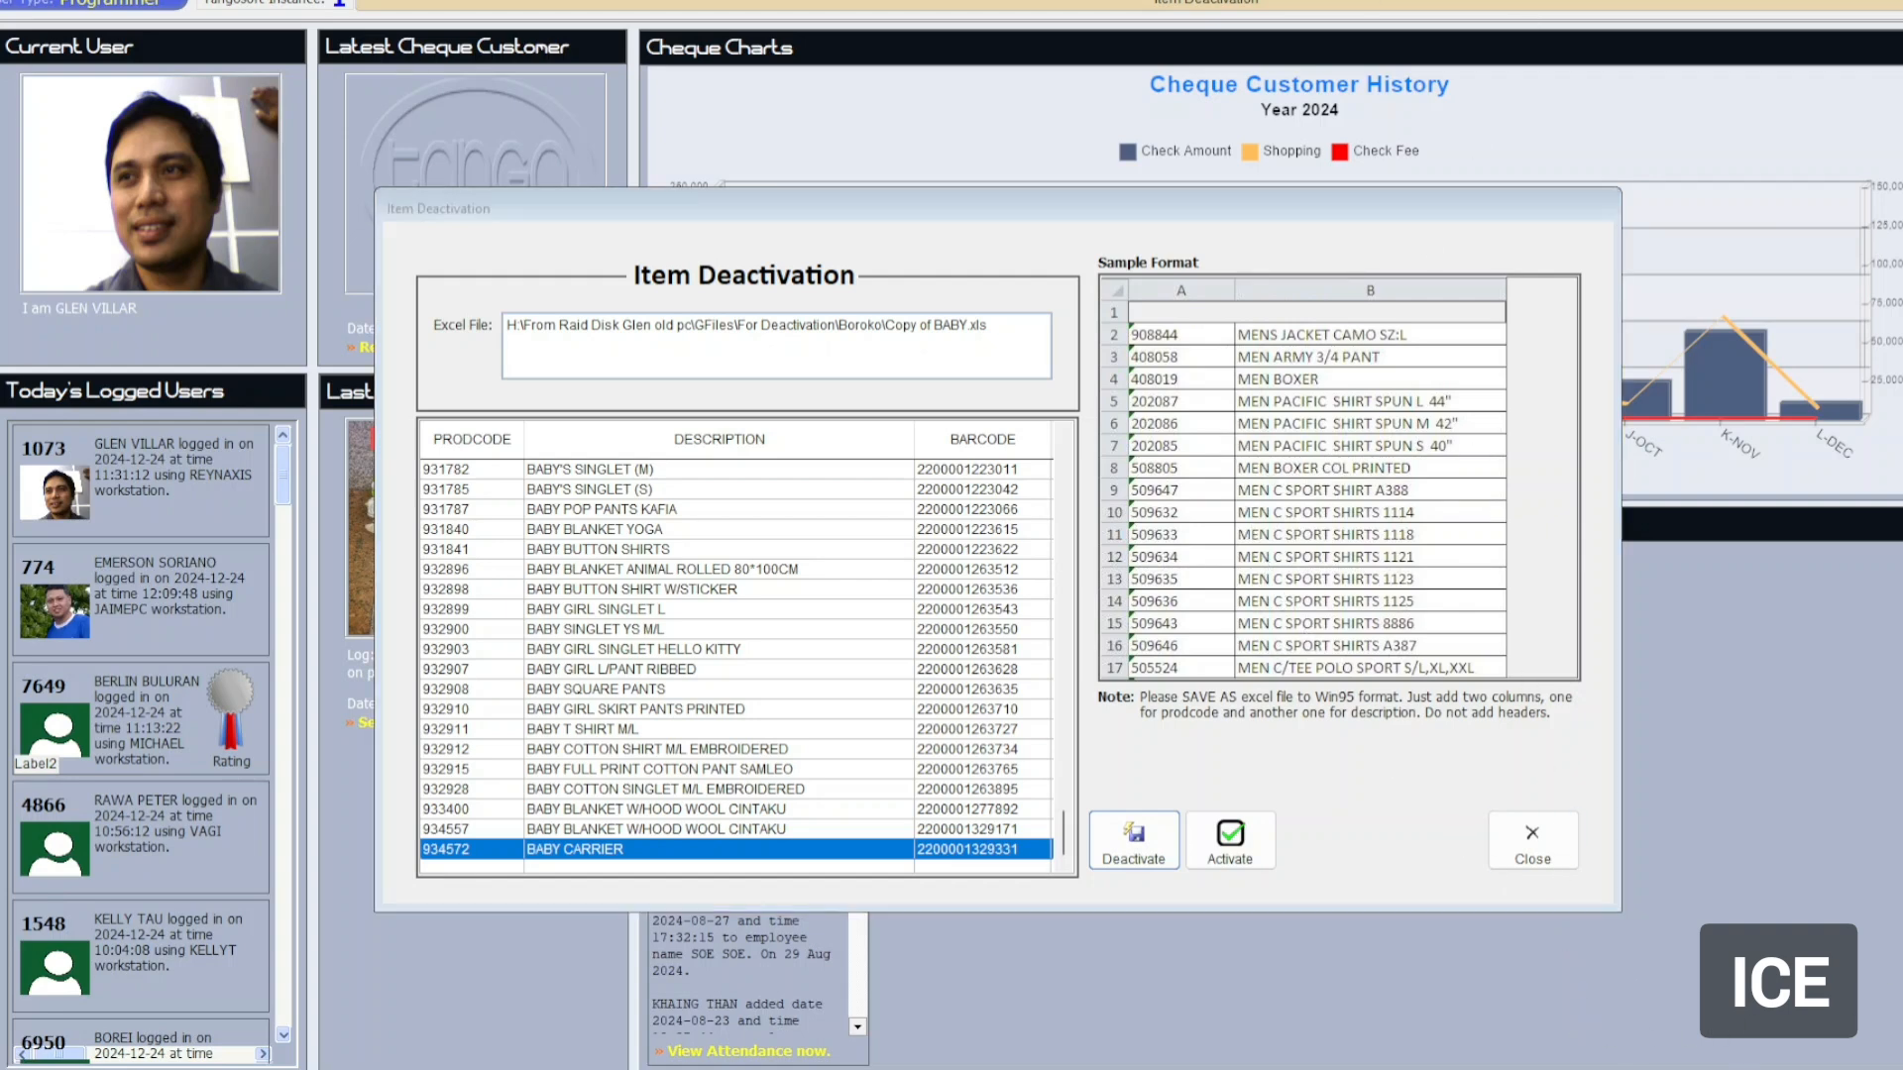
{"action": "key", "text": "alt+Tab"}
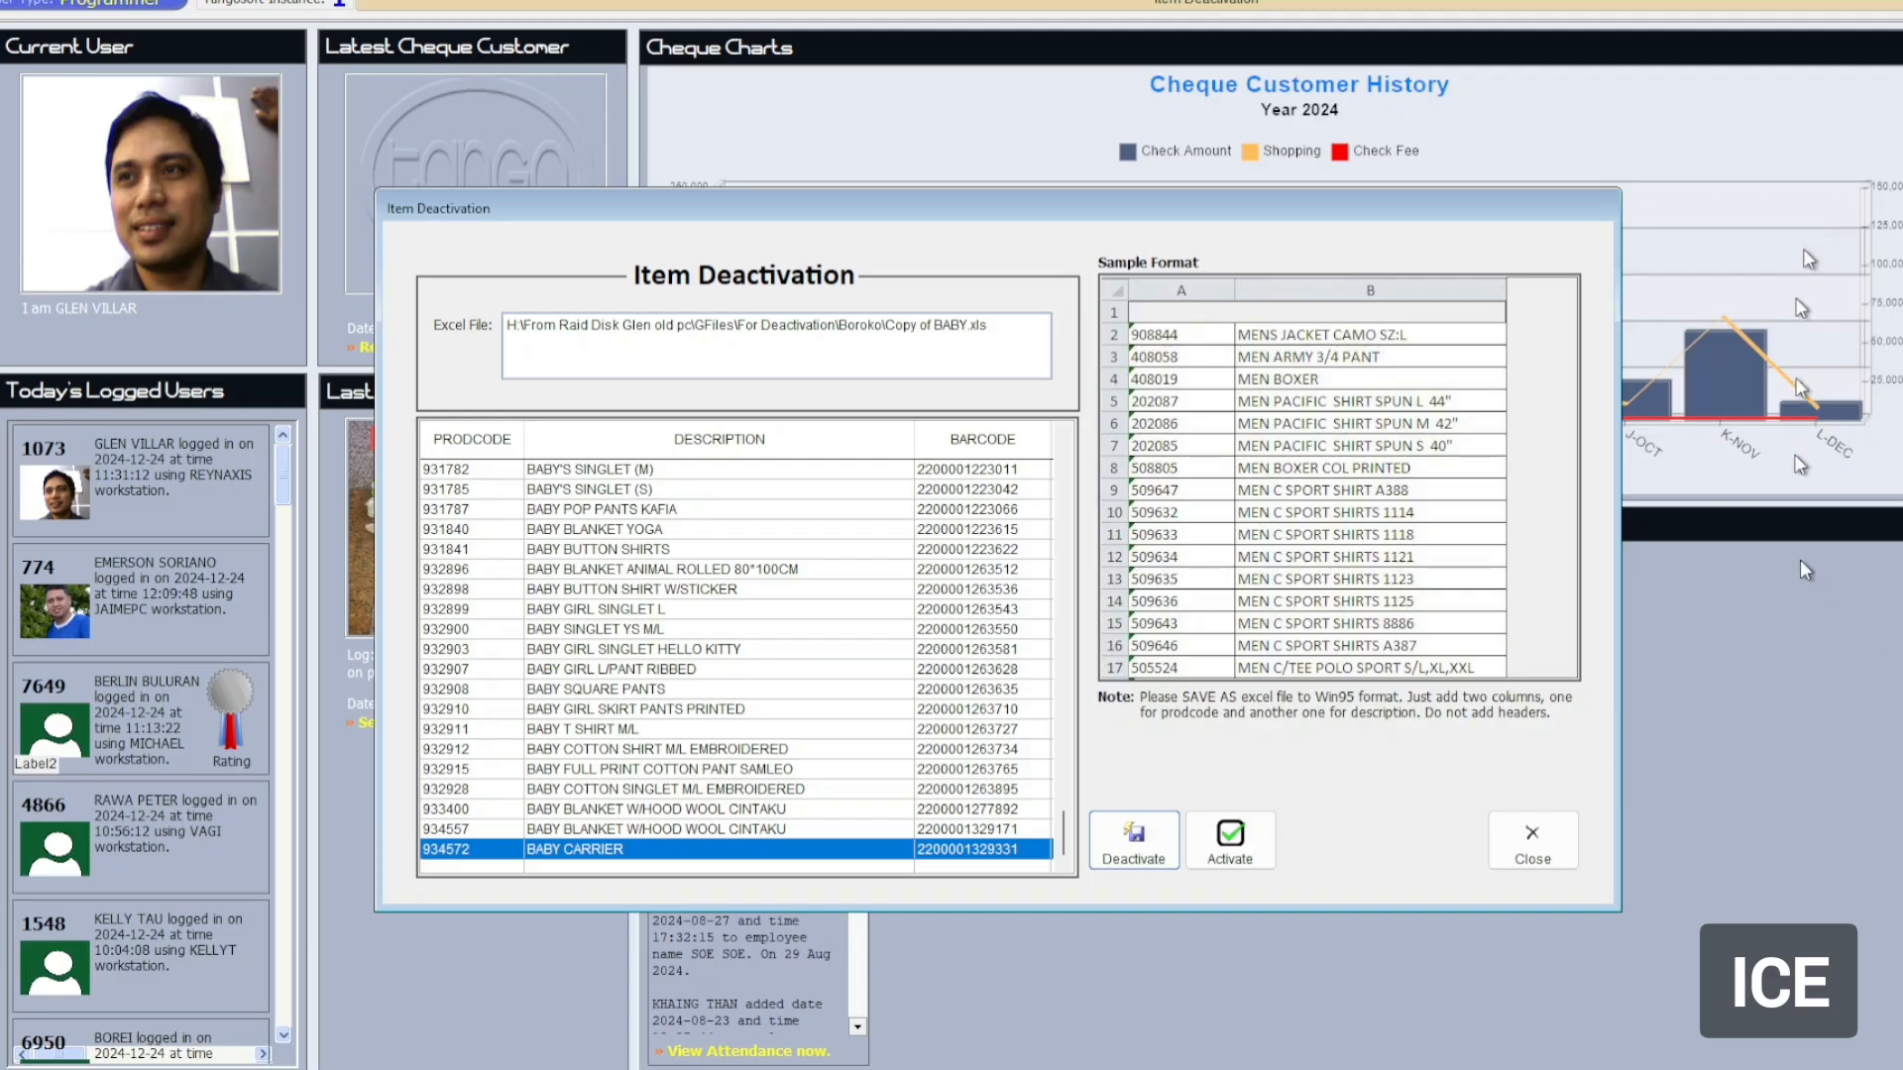
{"action": "key", "text": "alt+Tab"}
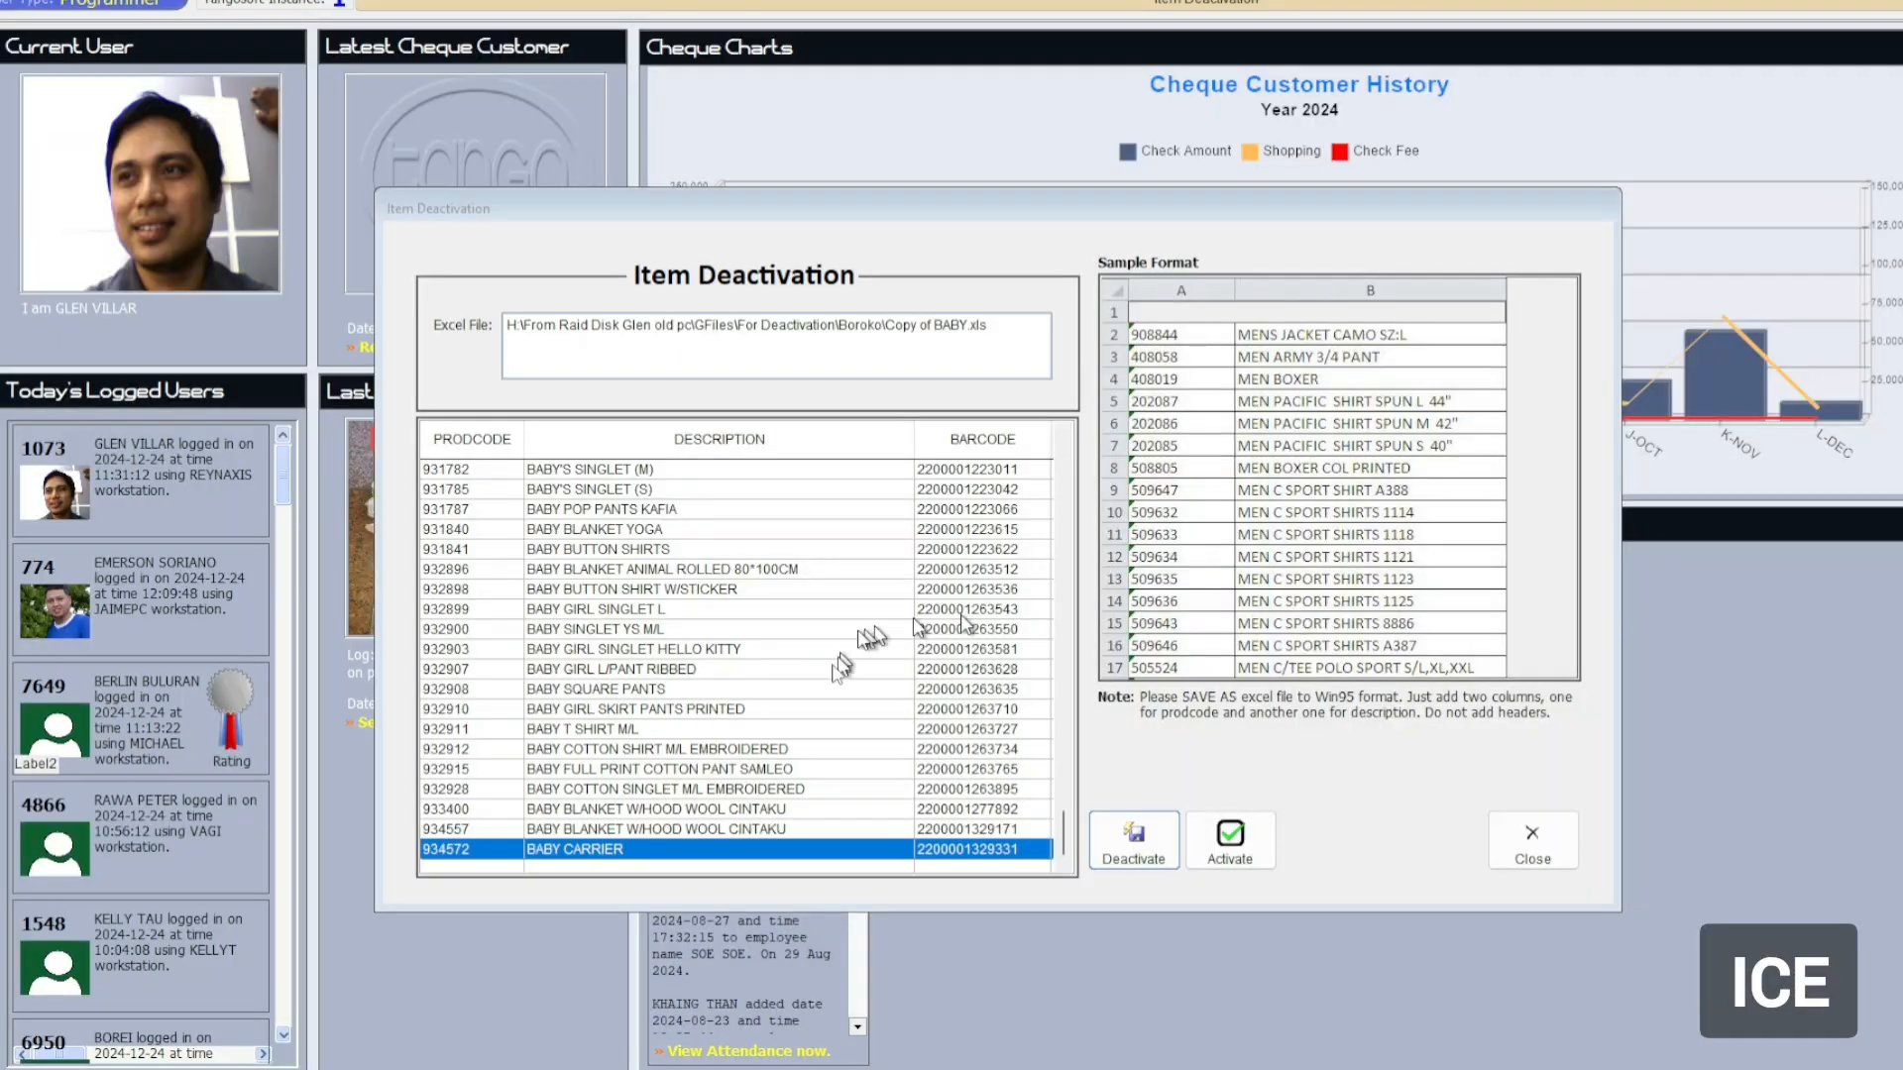
{"action": "left_click", "coordinate": [517, 509]}
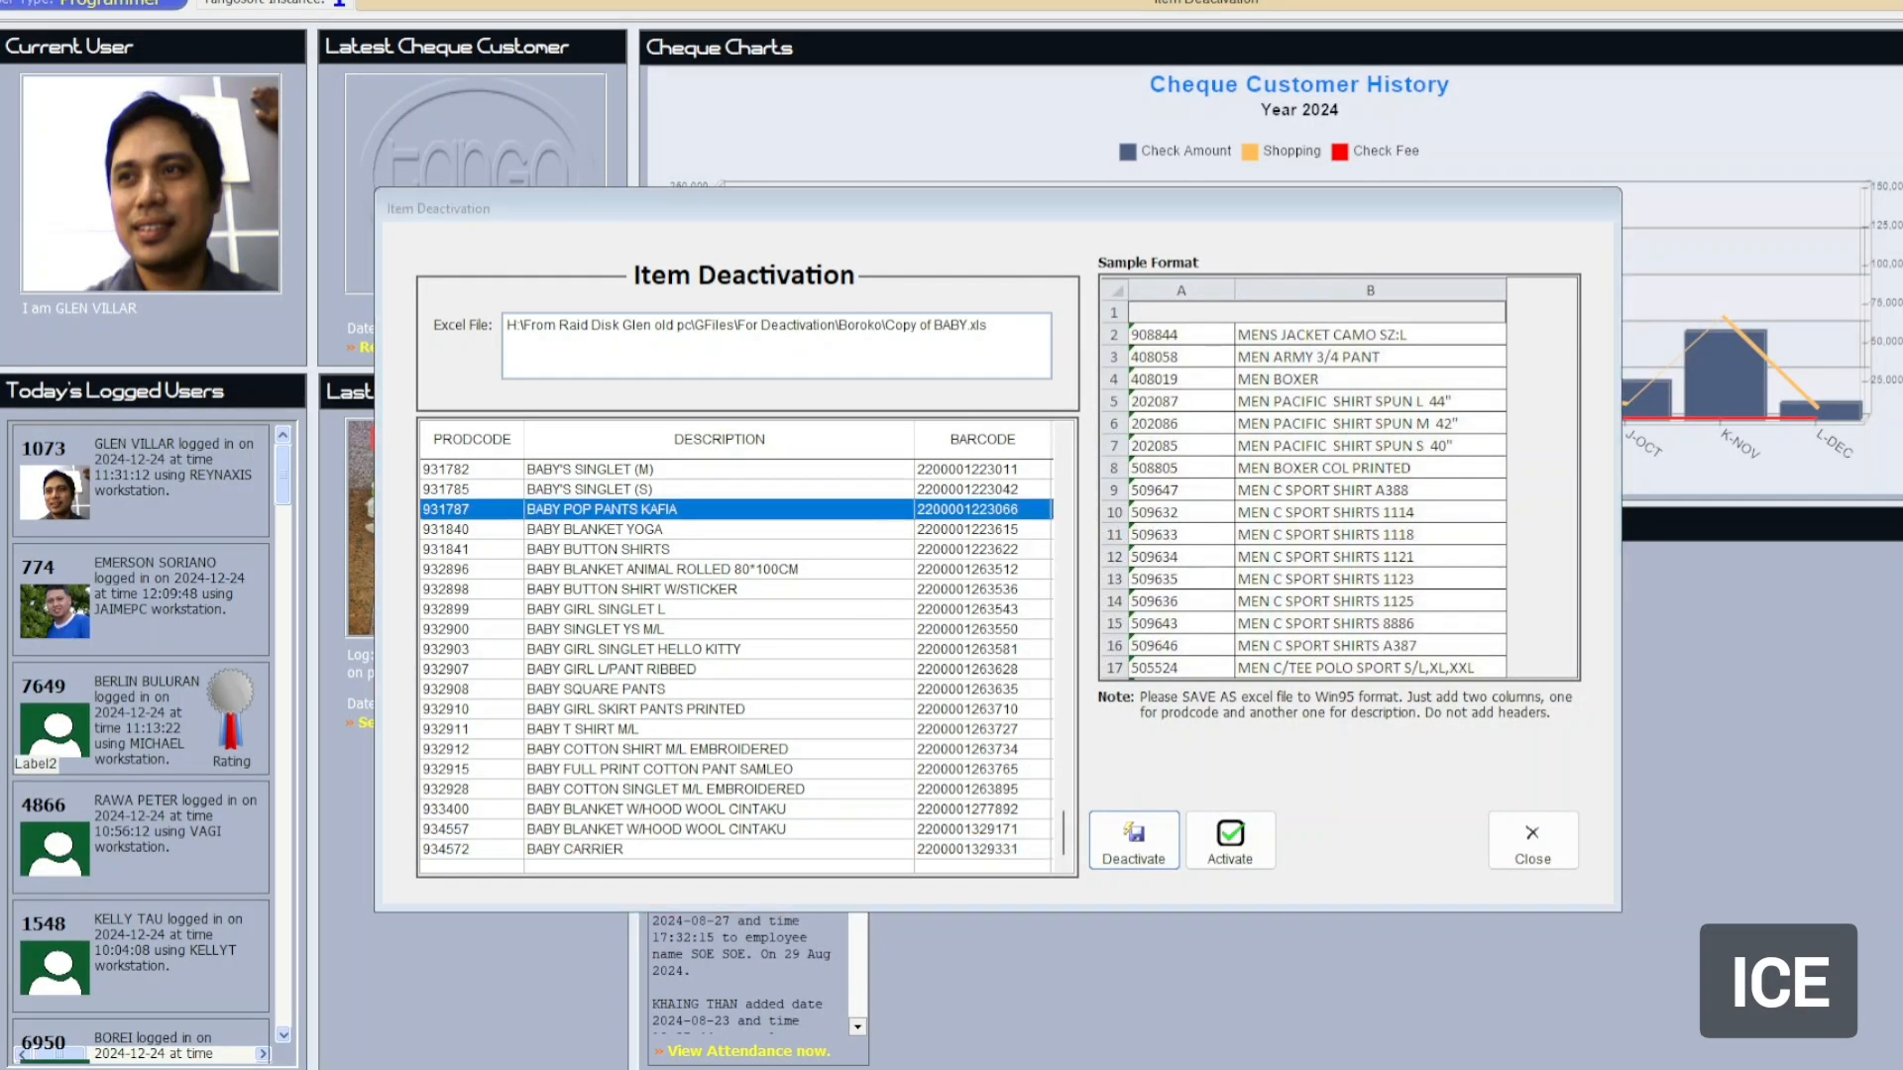
{"action": "key", "text": "alt+Tab"}
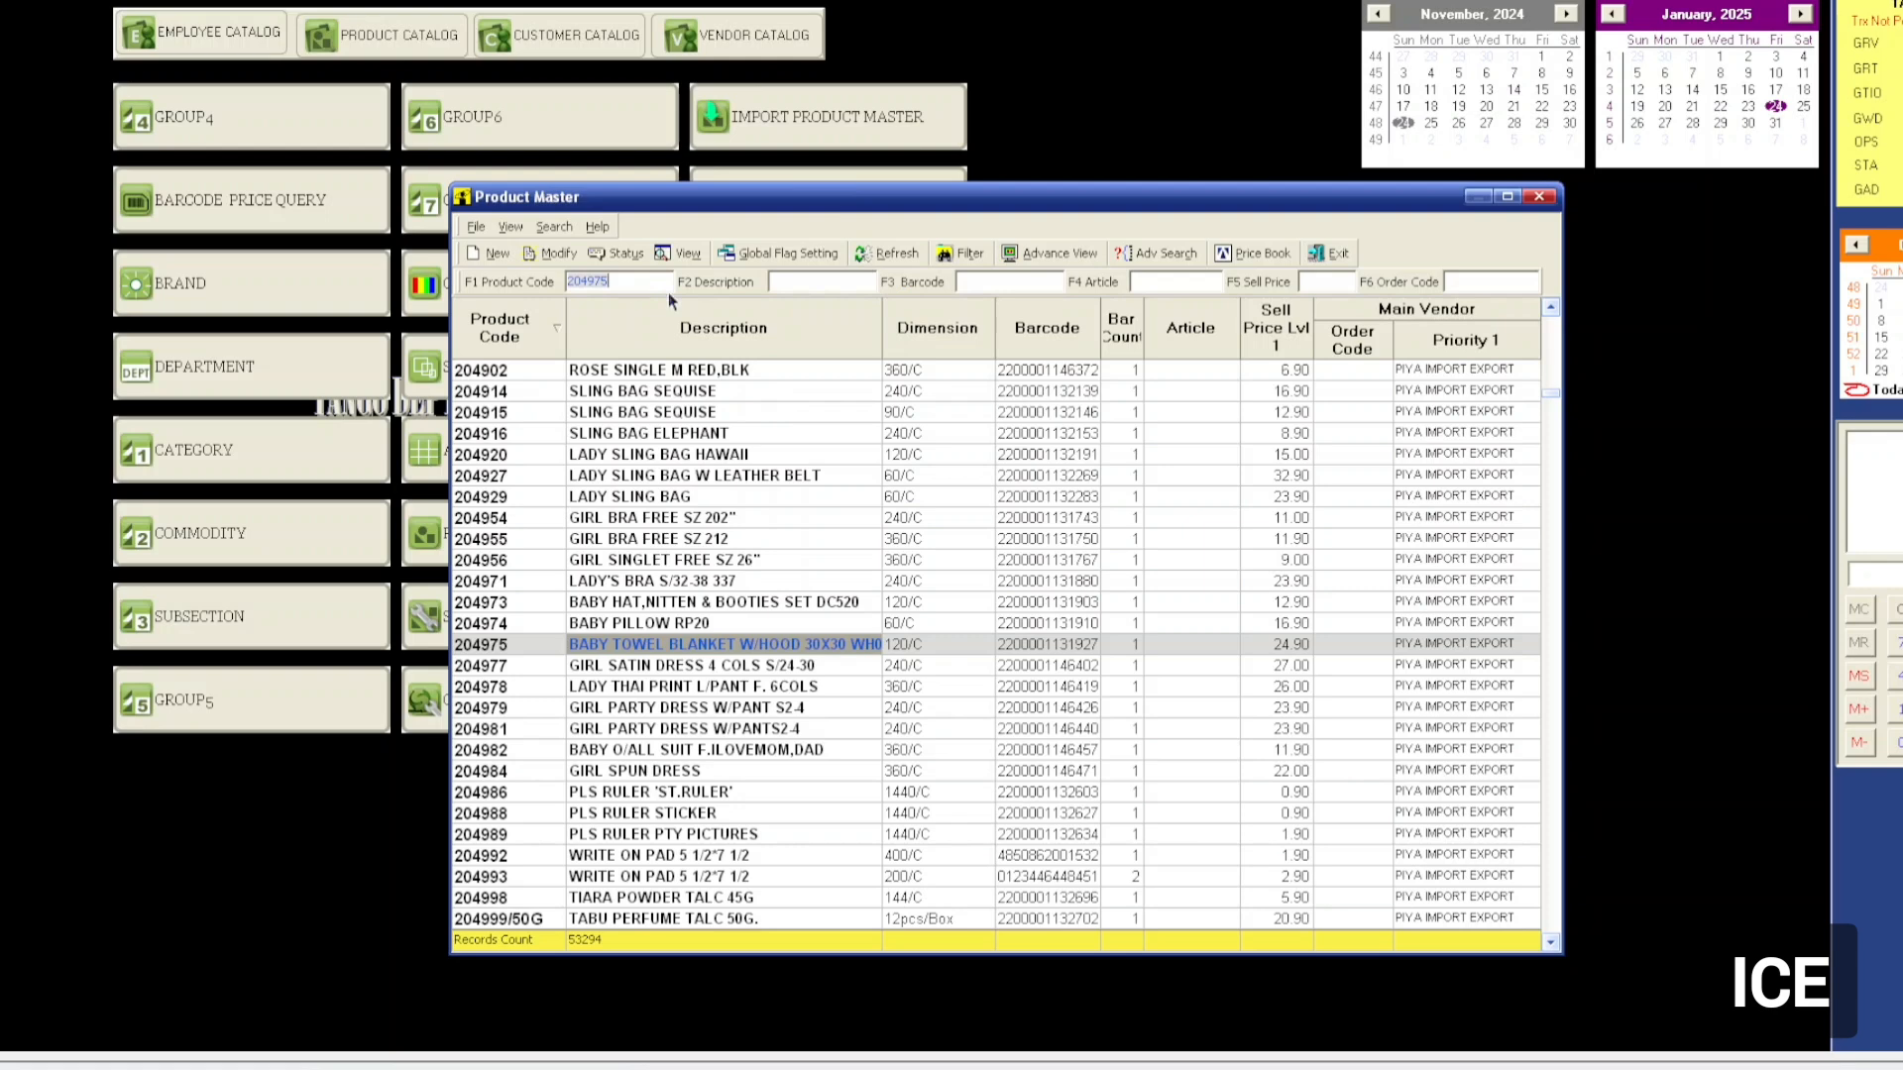
{"action": "type", "text": "9"}
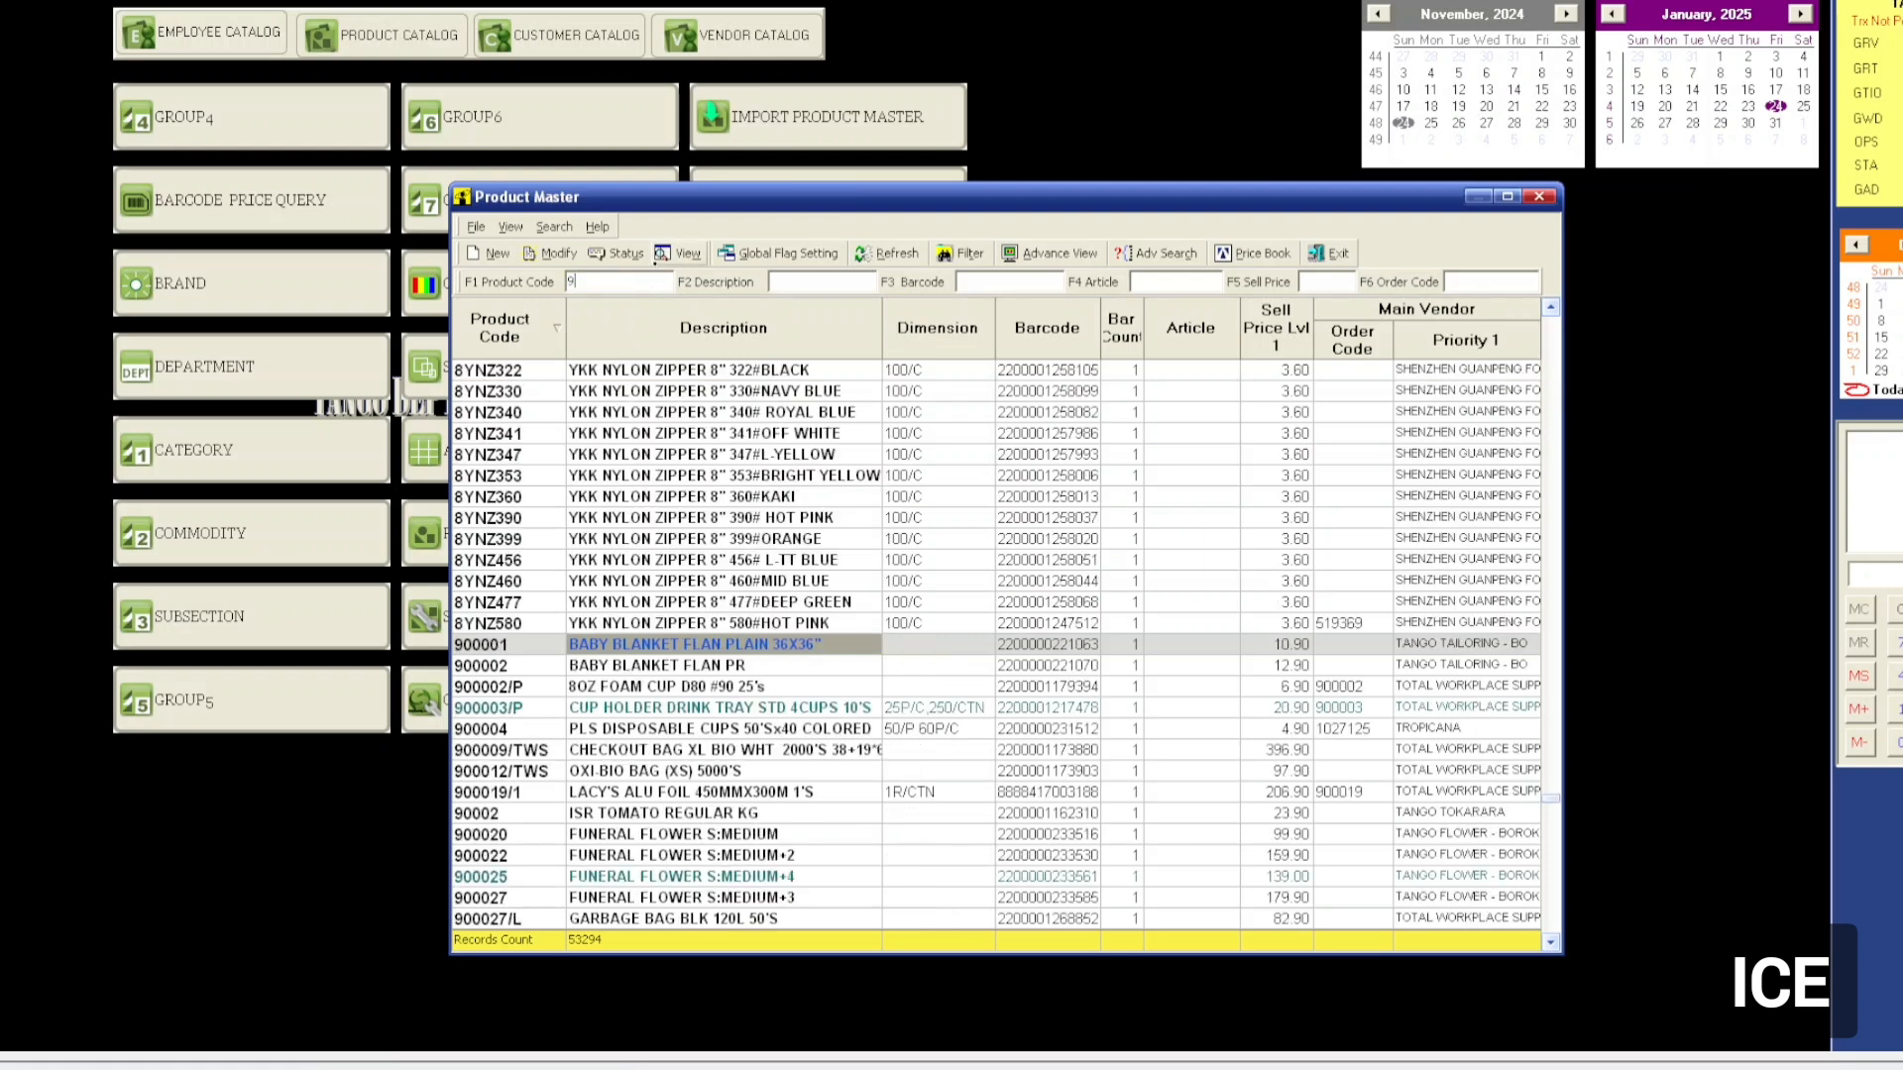
{"action": "type", "text": "31787"}
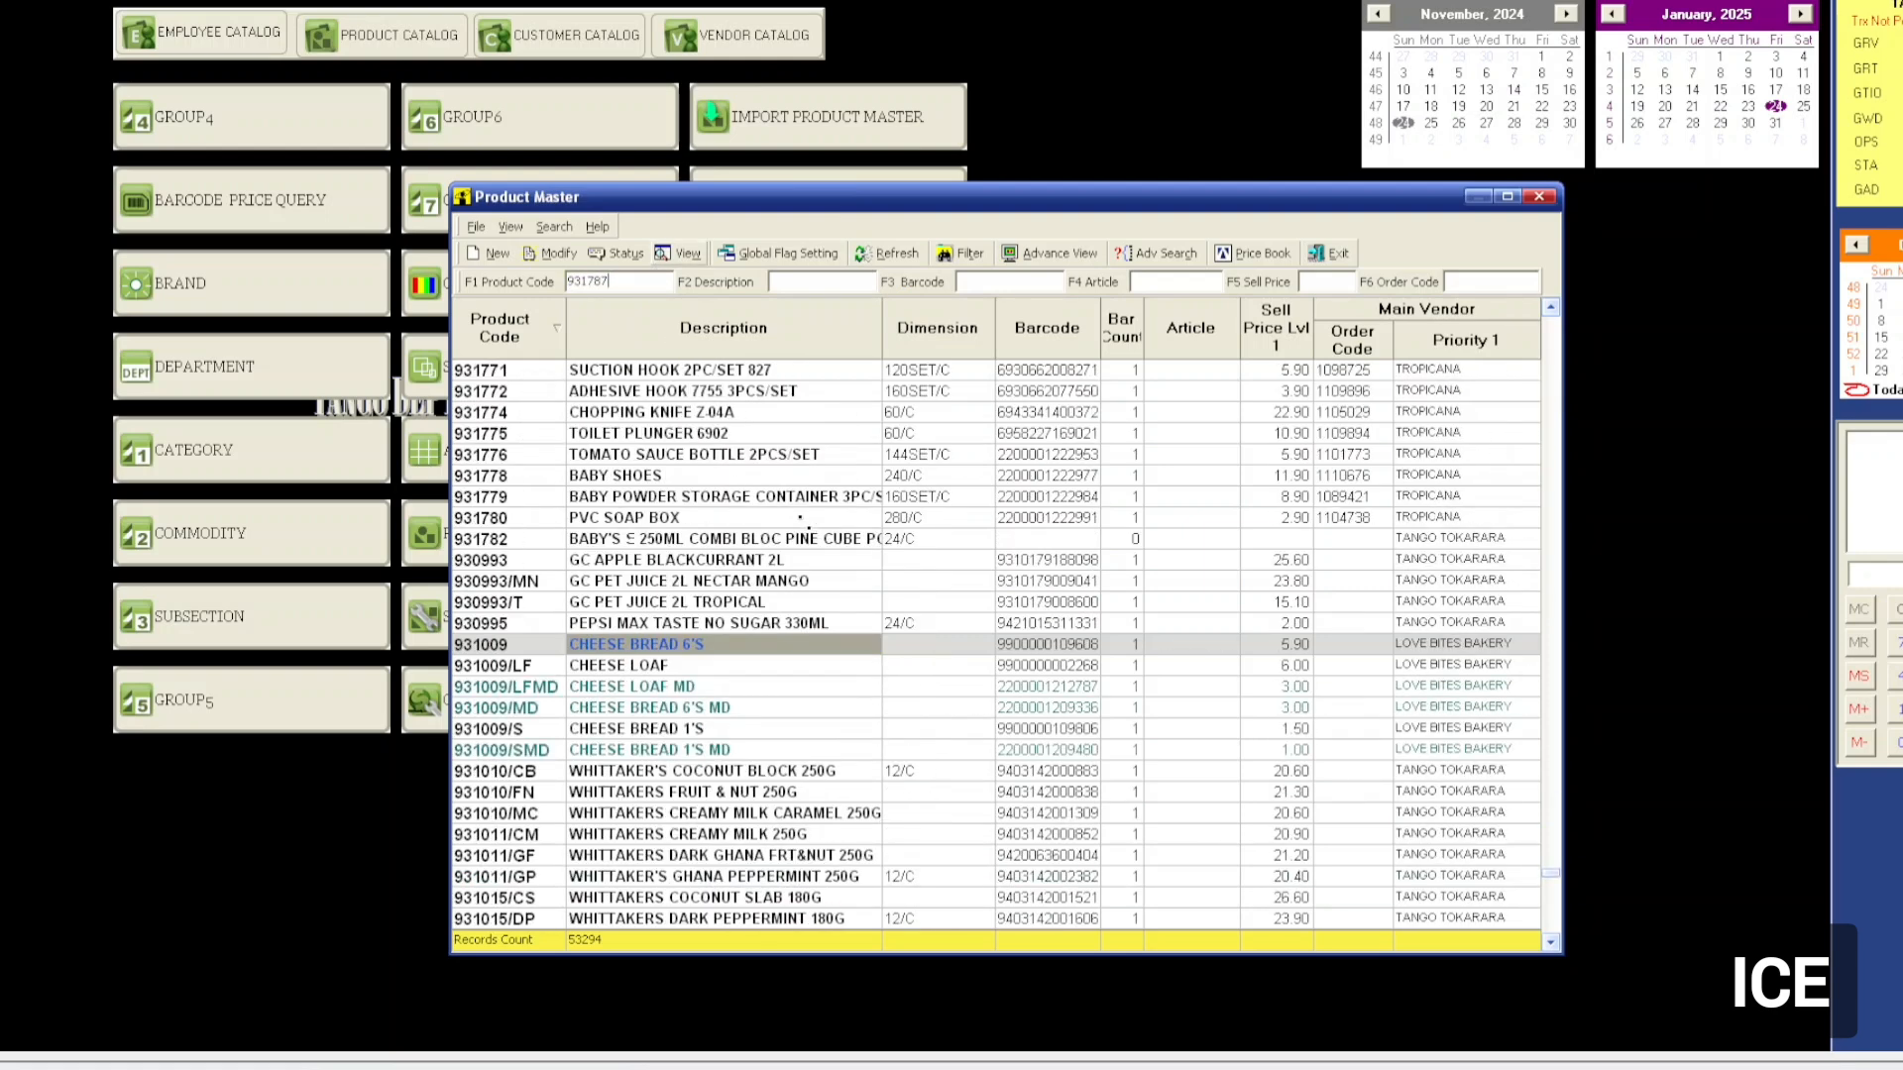
{"action": "right_click", "coordinate": [799, 641]}
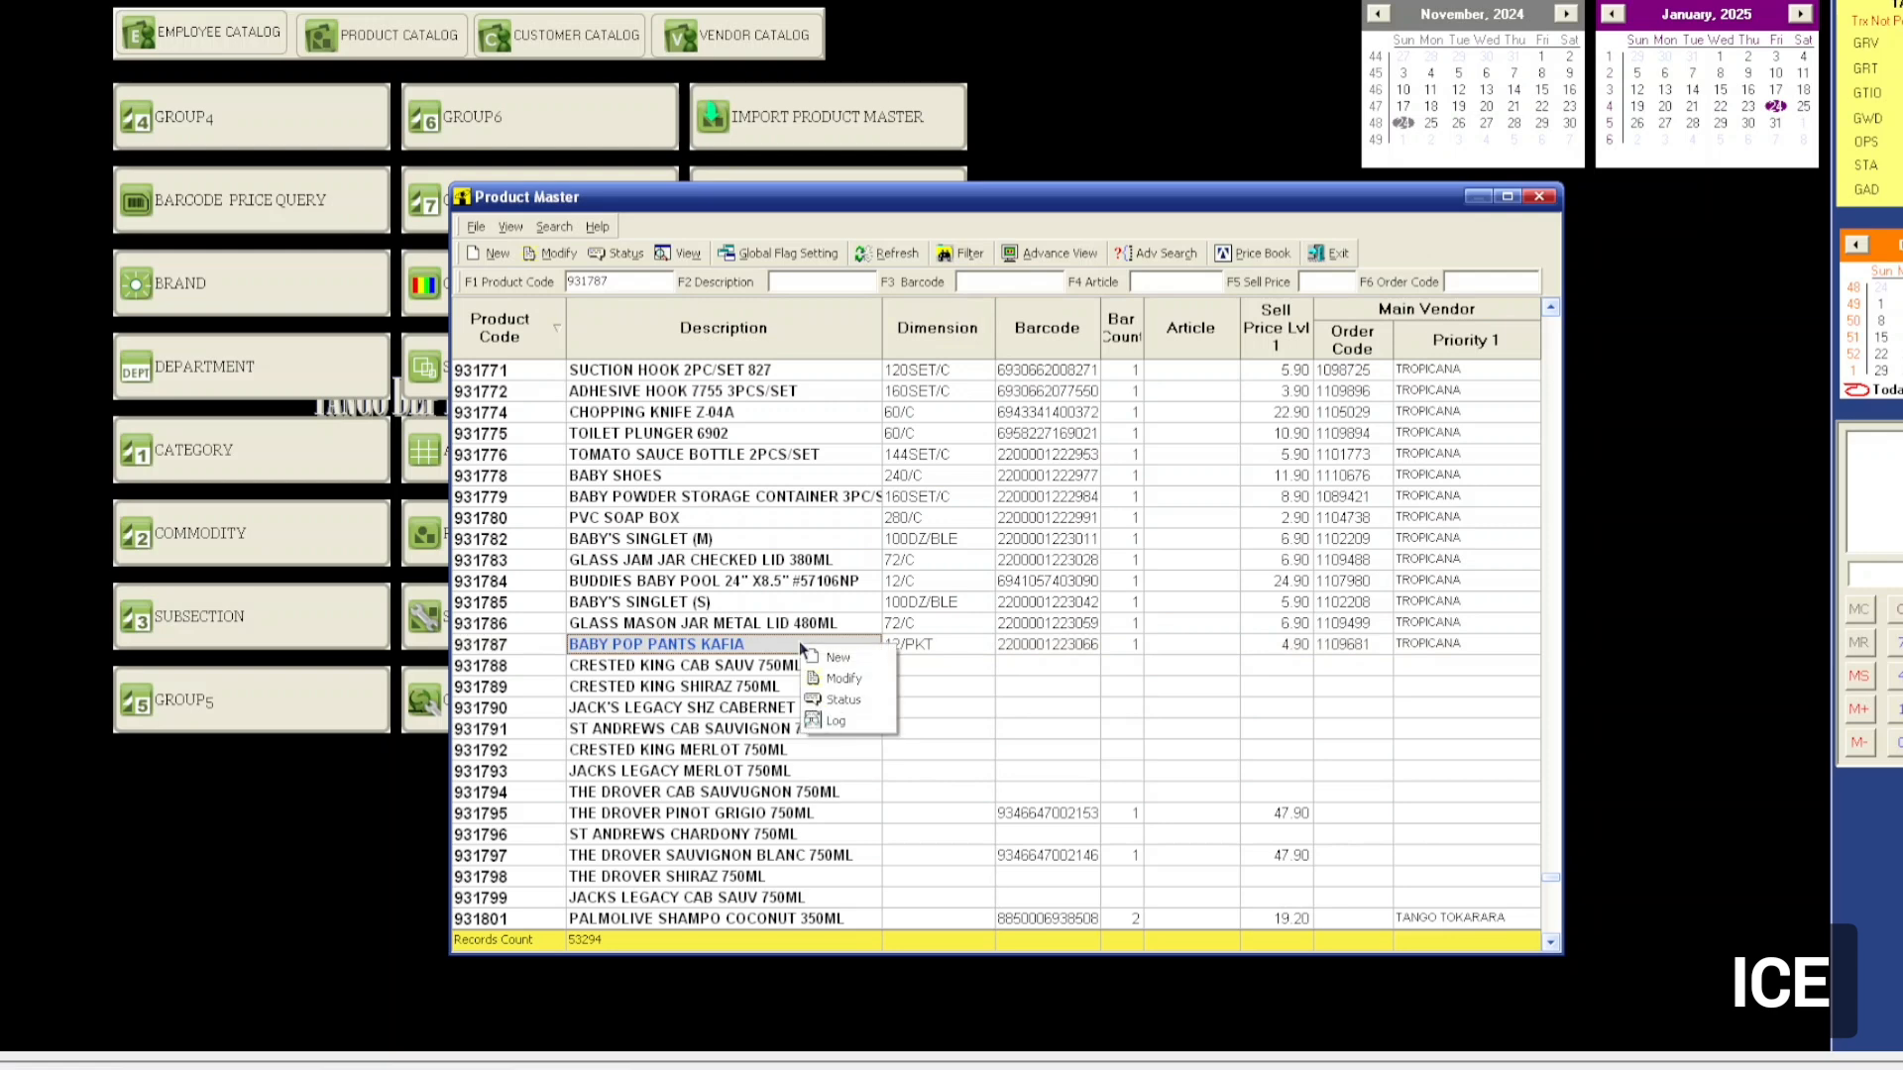
{"action": "left_click", "coordinate": [858, 700]}
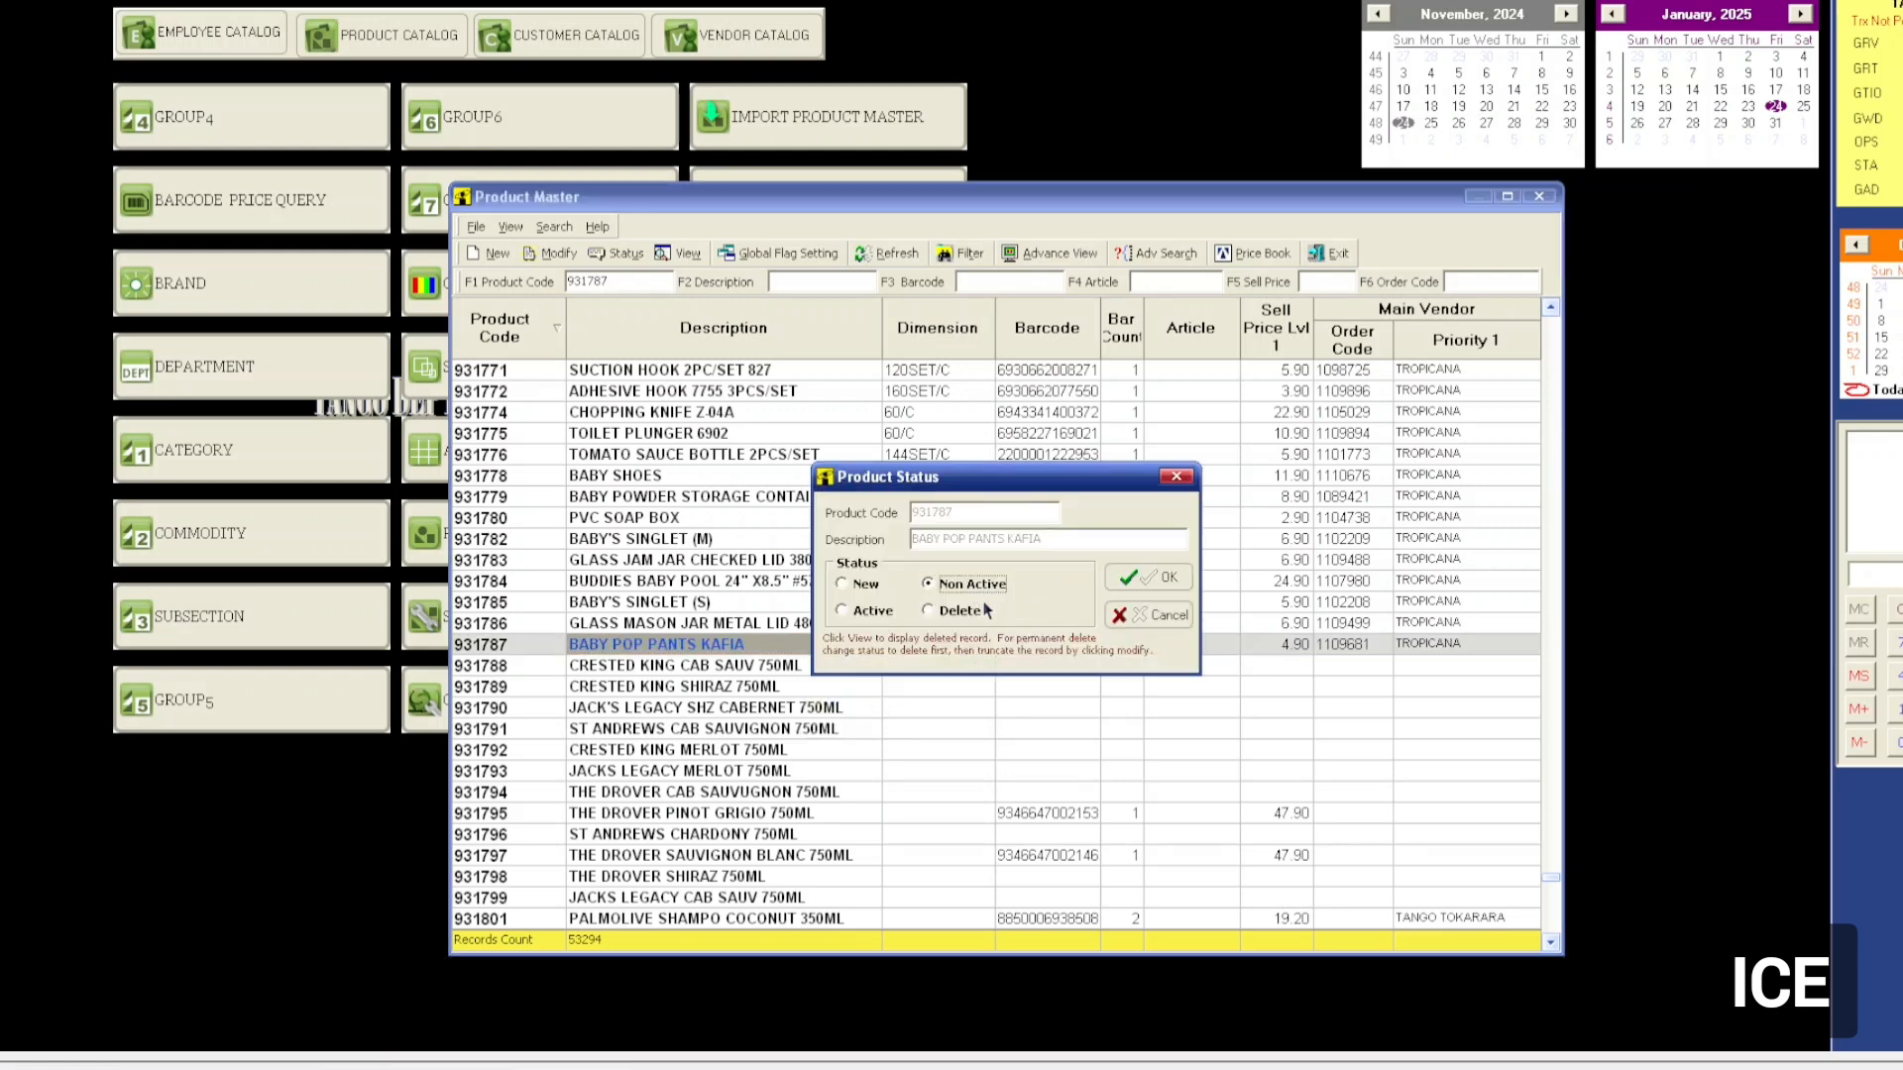
{"action": "left_click", "coordinate": [1150, 616]}
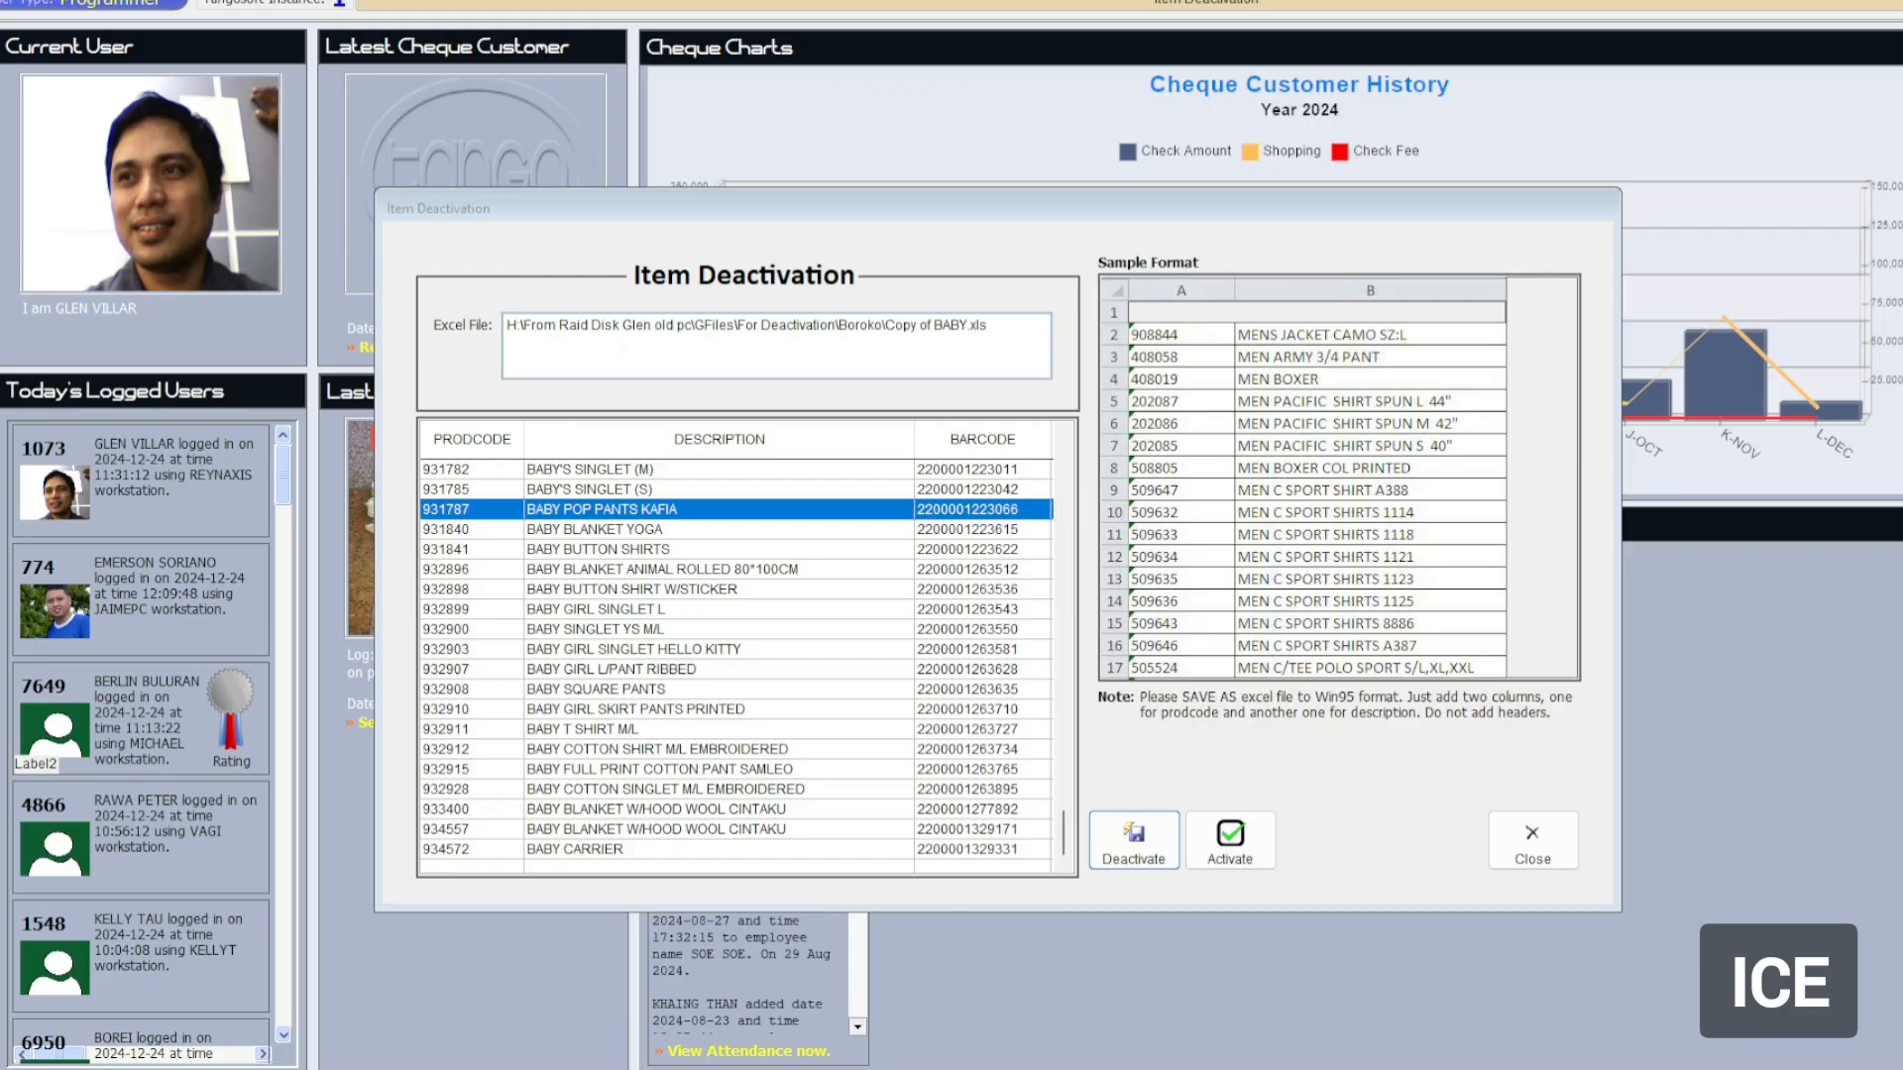
{"action": "left_click", "coordinate": [787, 608]}
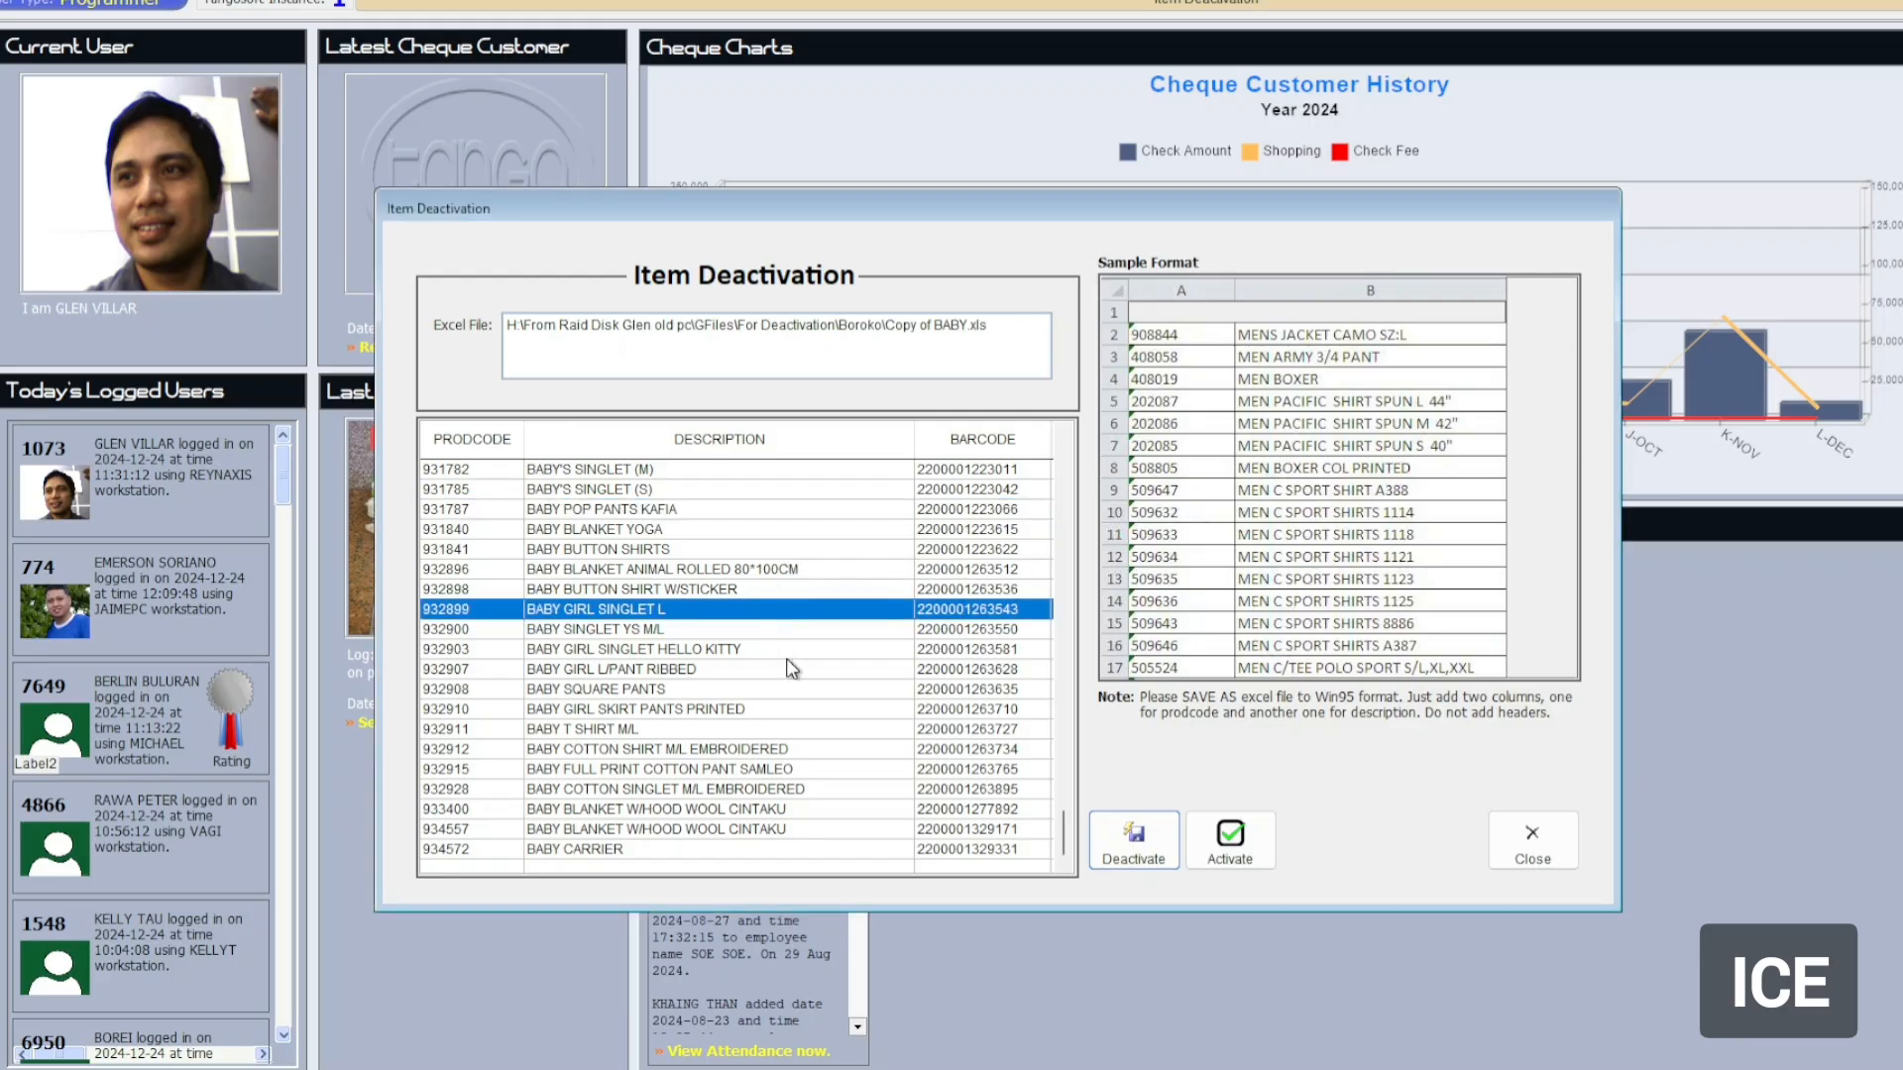